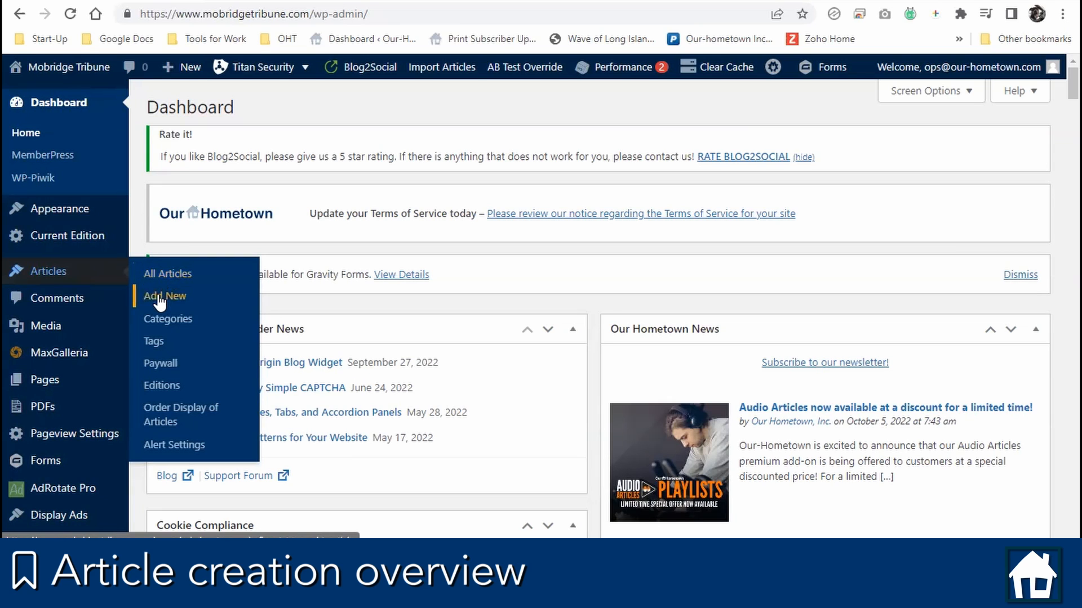
Start a new article and place the cursor in its empty body text area.
{"action": "left_click", "coordinate": [158, 300]}
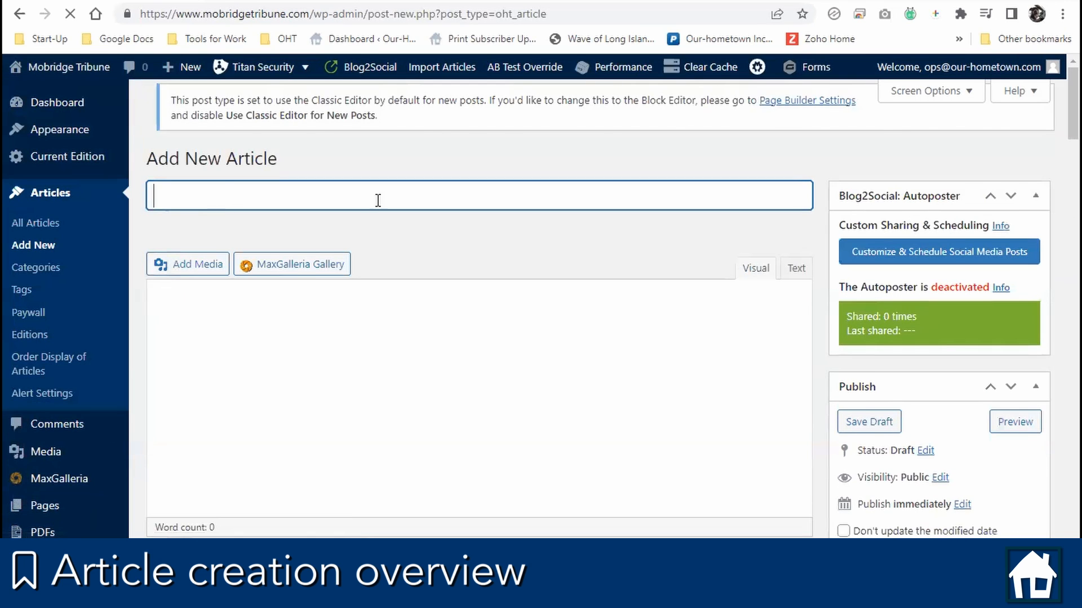
{"action": "scroll", "coordinate": [401, 204], "scroll_direction": "down", "scroll_amount": 1}
{"action": "scroll", "coordinate": [401, 204], "scroll_direction": "down", "scroll_amount": 2}
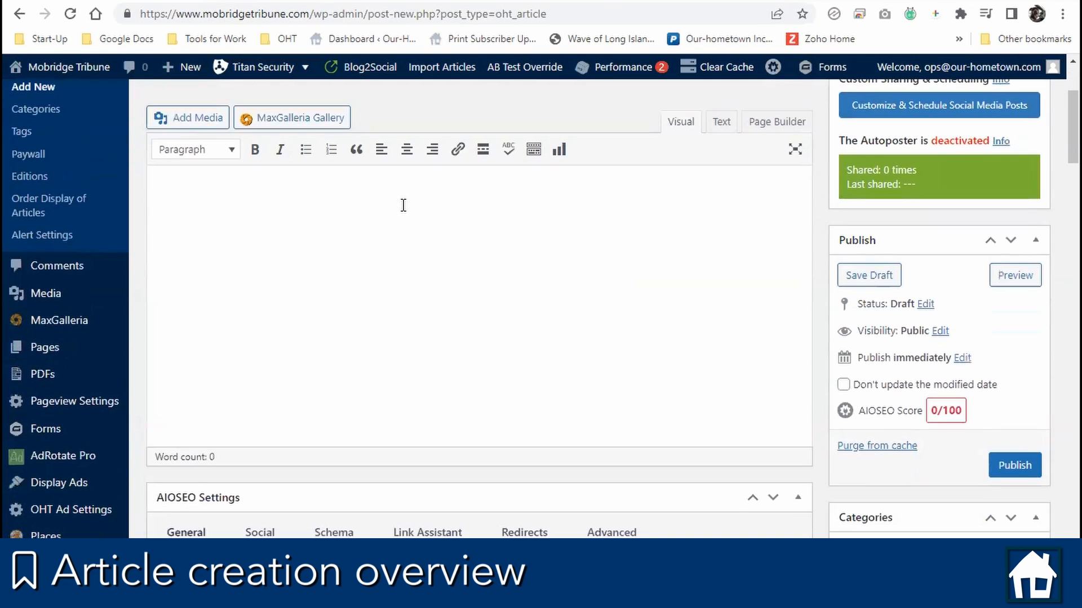
{"action": "left_click", "coordinate": [404, 206]}
{"action": "scroll", "coordinate": [403, 206], "scroll_direction": "down", "scroll_amount": 1}
{"action": "scroll", "coordinate": [404, 206], "scroll_direction": "down", "scroll_amount": 1}
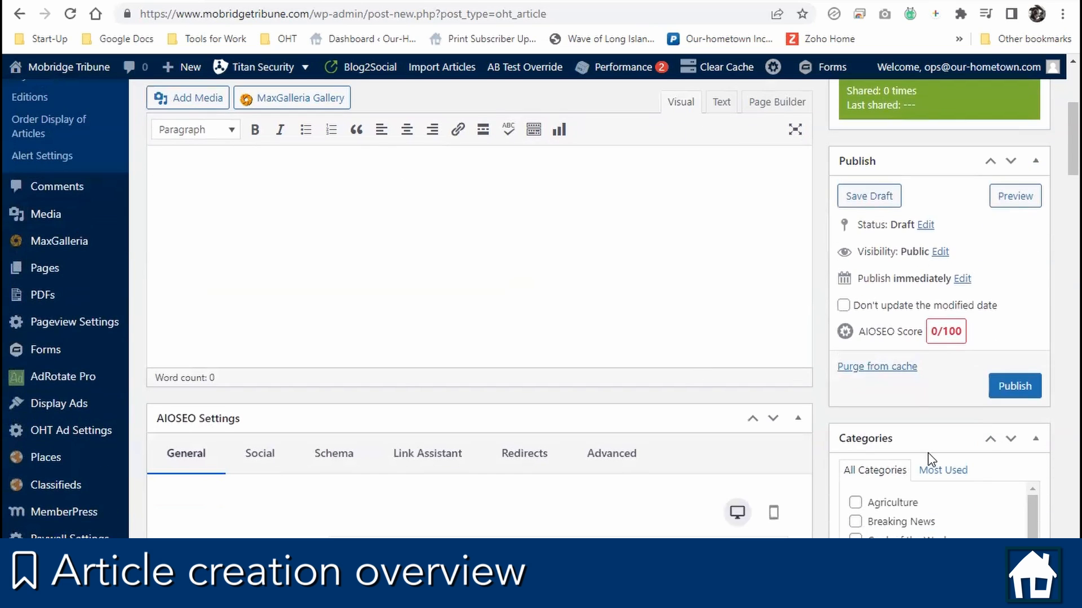
Collapse the AIOSEO Settings and This Article is Protected sections of the new article.
{"action": "left_click", "coordinate": [799, 420]}
{"action": "scroll", "coordinate": [800, 427], "scroll_direction": "down", "scroll_amount": 3}
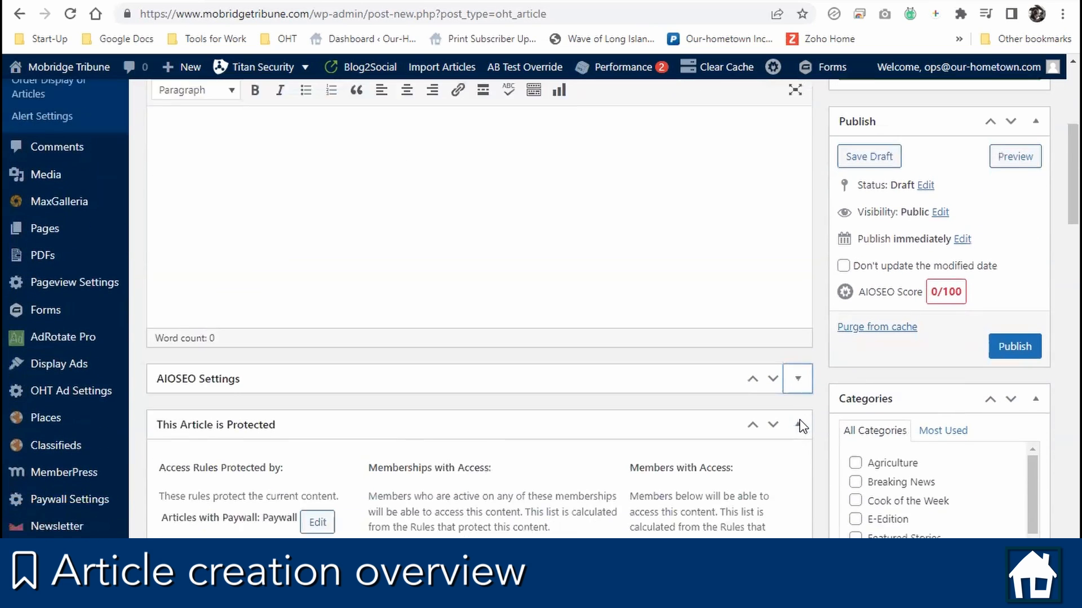
{"action": "left_click", "coordinate": [795, 308]}
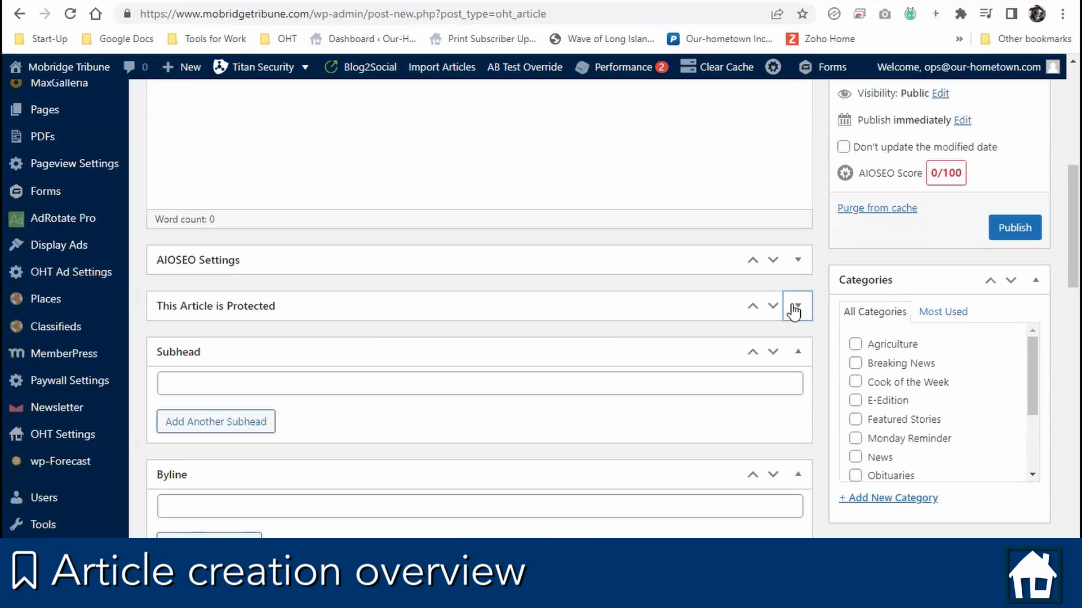
Review the article's Subhead, Byline, Excerpt and Discussion fields and the list of authors that can be assigned.
{"action": "scroll", "coordinate": [793, 307], "scroll_direction": "down", "scroll_amount": 1}
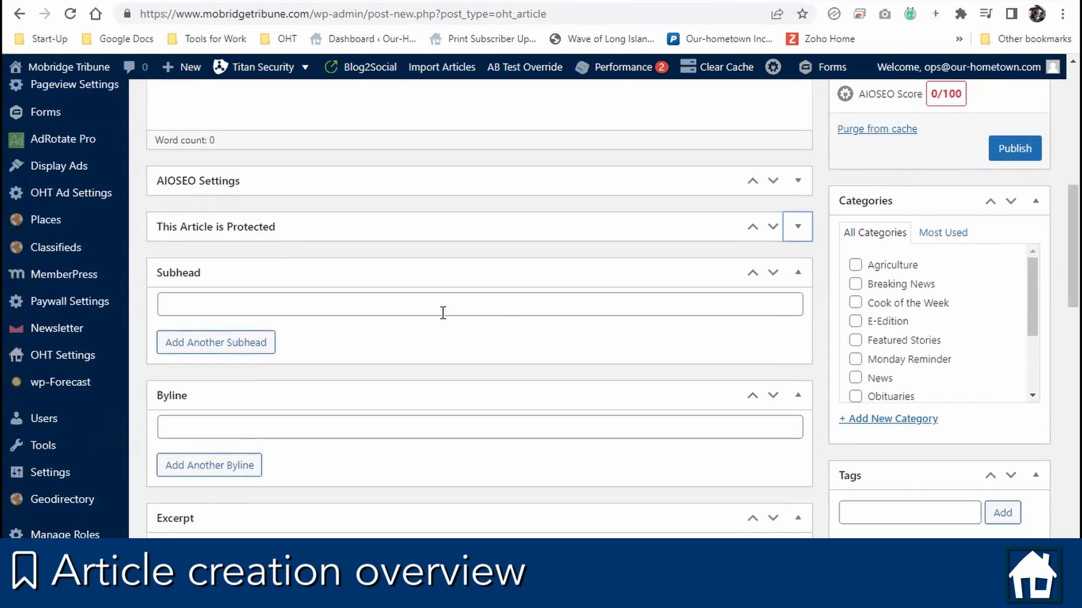
{"action": "scroll", "coordinate": [445, 378], "scroll_direction": "down", "scroll_amount": 1}
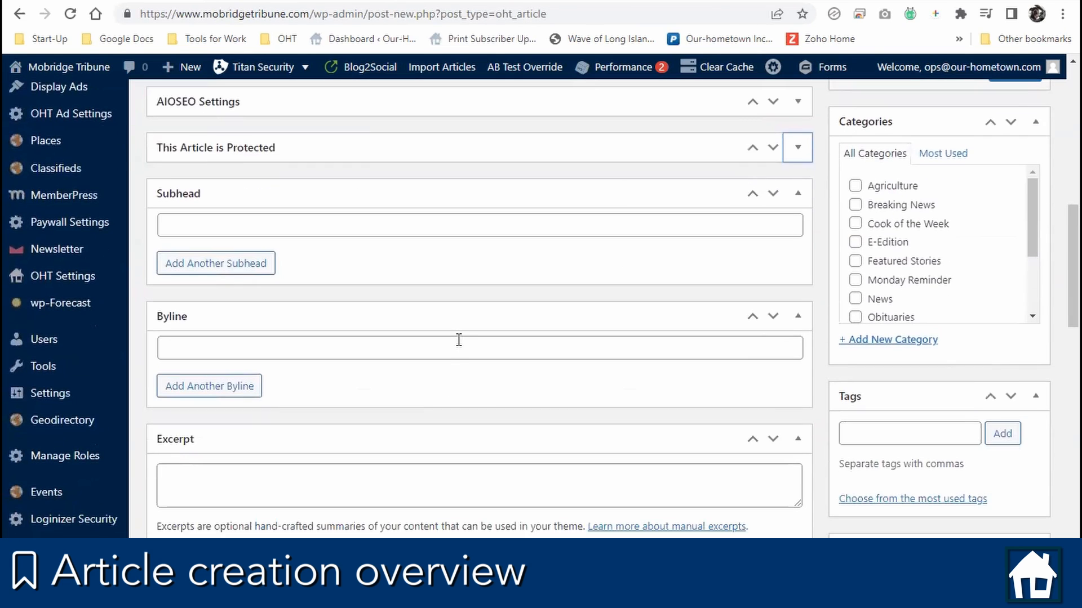
{"action": "scroll", "coordinate": [456, 341], "scroll_direction": "down", "scroll_amount": 4}
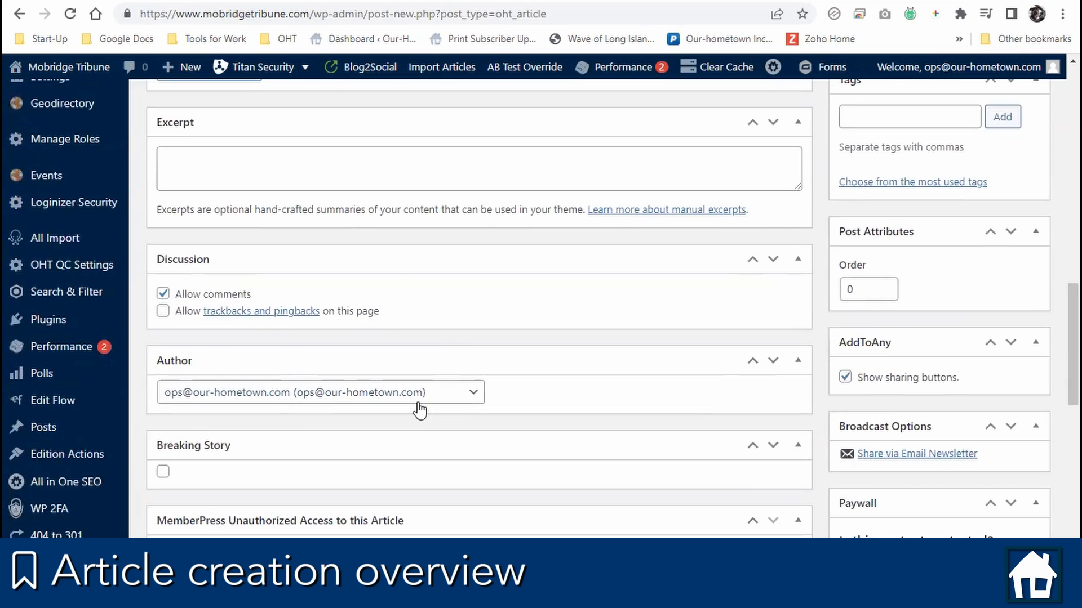
{"action": "left_click", "coordinate": [421, 394]}
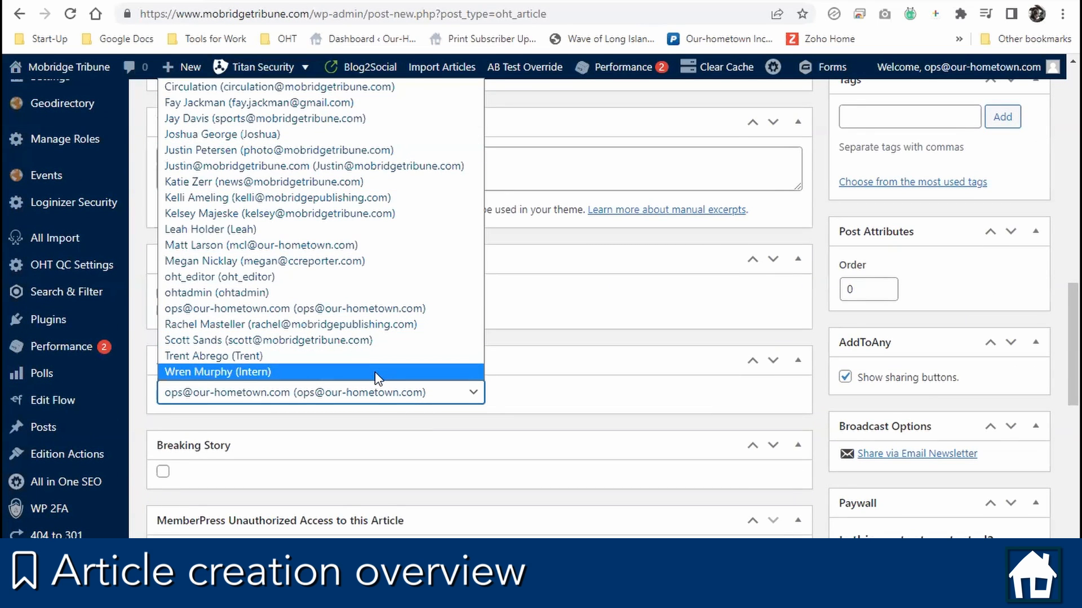
{"action": "left_click", "coordinate": [376, 399]}
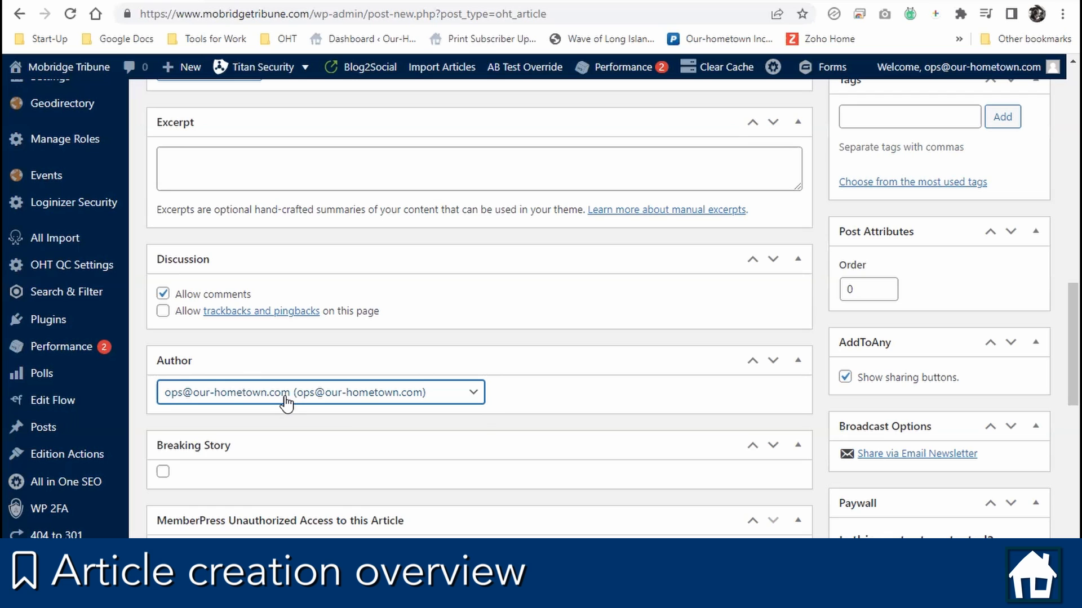
Mark the article as a breaking story.
{"action": "scroll", "coordinate": [476, 428], "scroll_direction": "down", "scroll_amount": 2}
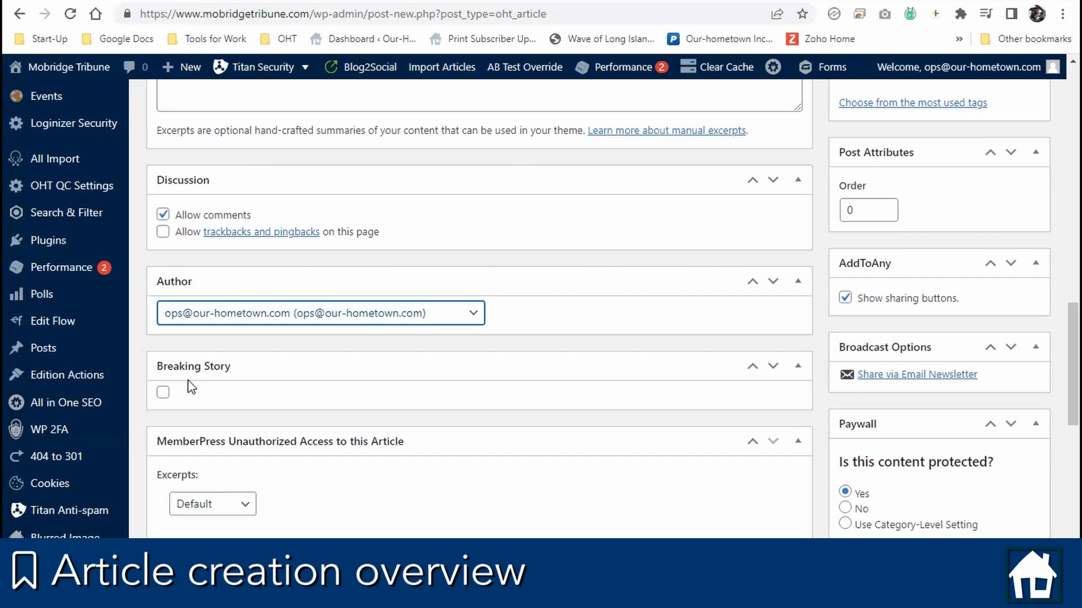
{"action": "left_click", "coordinate": [162, 394]}
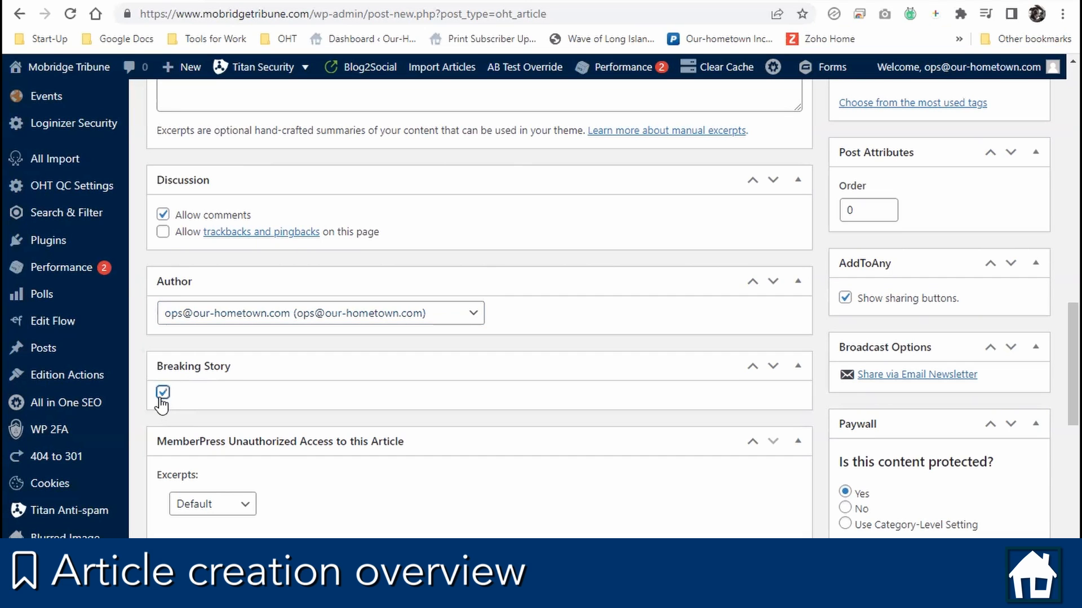
Open the public Mobridge Tribune site in a separate tab and view its homepage.
{"action": "right_click", "coordinate": [56, 84]}
{"action": "left_click", "coordinate": [83, 86]}
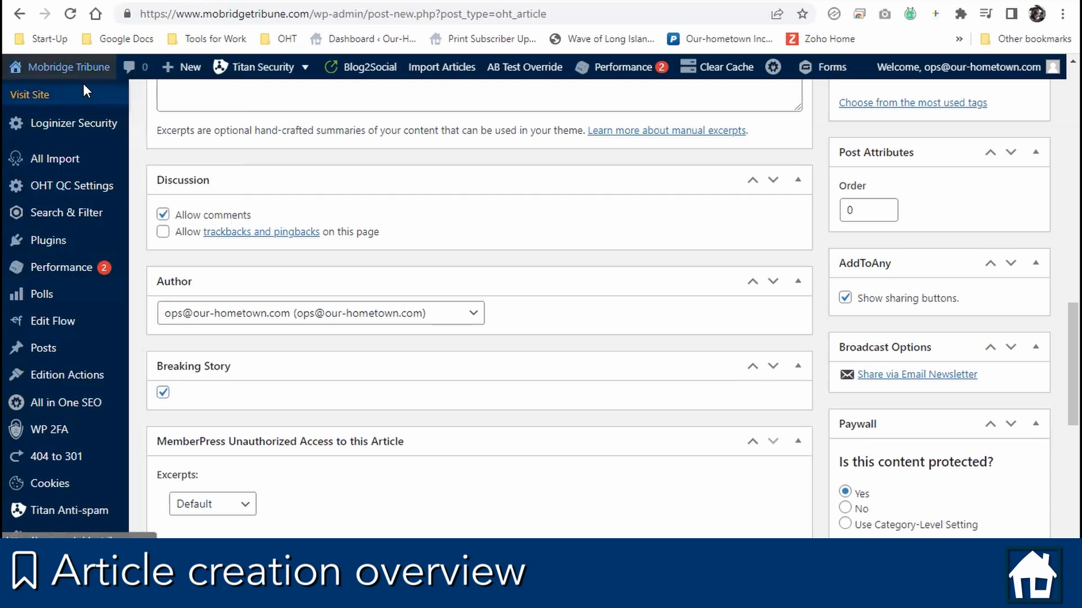
{"action": "left_click", "coordinate": [281, 1]}
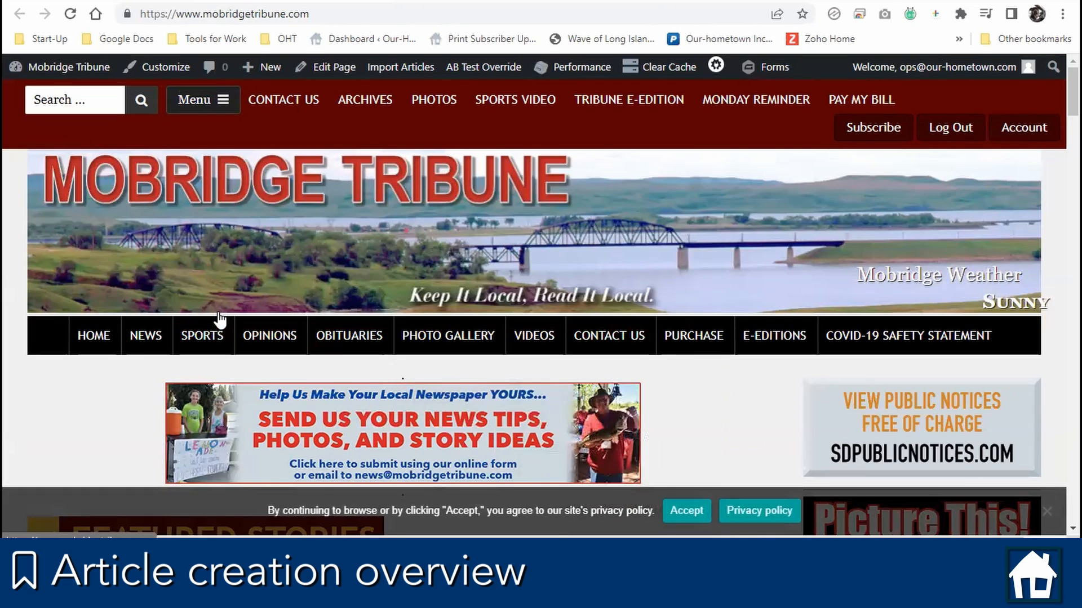
Return to the article editor and clear the Breaking Story option.
{"action": "left_click", "coordinate": [151, 1]}
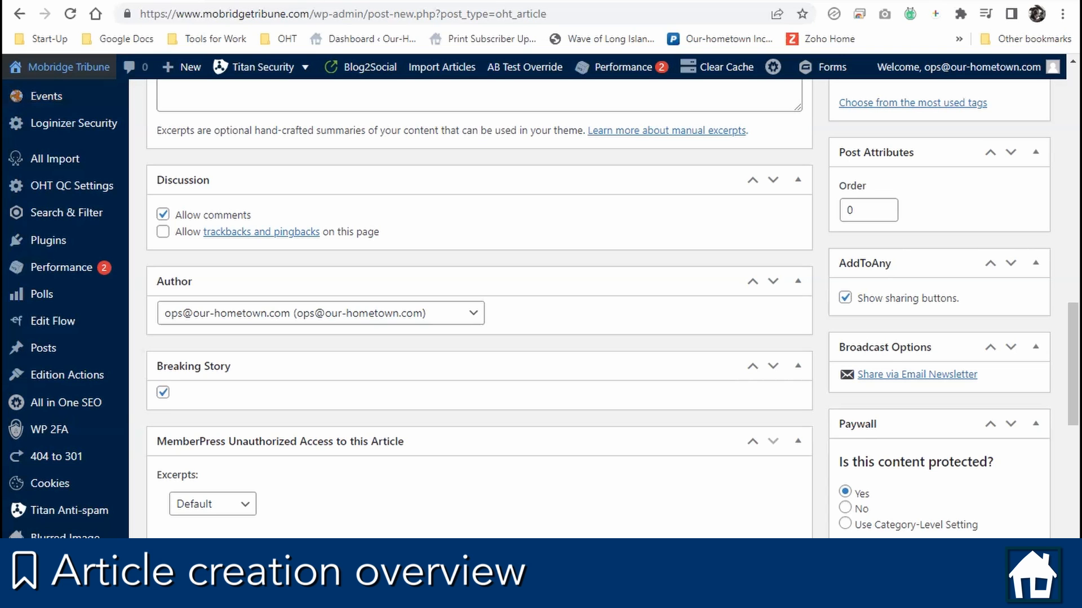
{"action": "left_click", "coordinate": [163, 392]}
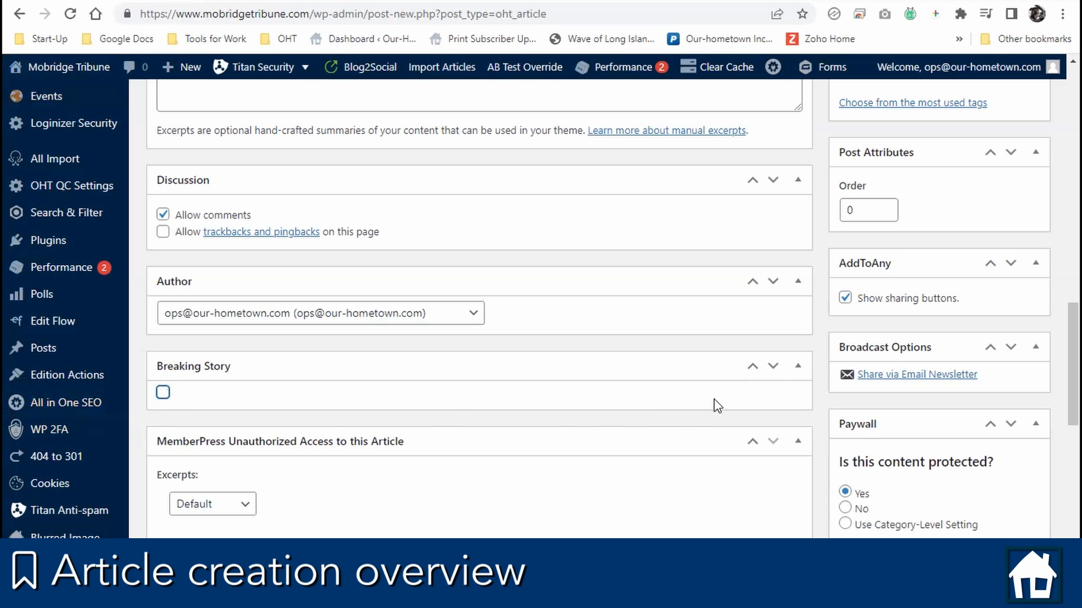
Review the article's body area, category list, publishing options and Blog2Social Autoposter section.
{"action": "scroll", "coordinate": [827, 354], "scroll_direction": "up", "scroll_amount": 15}
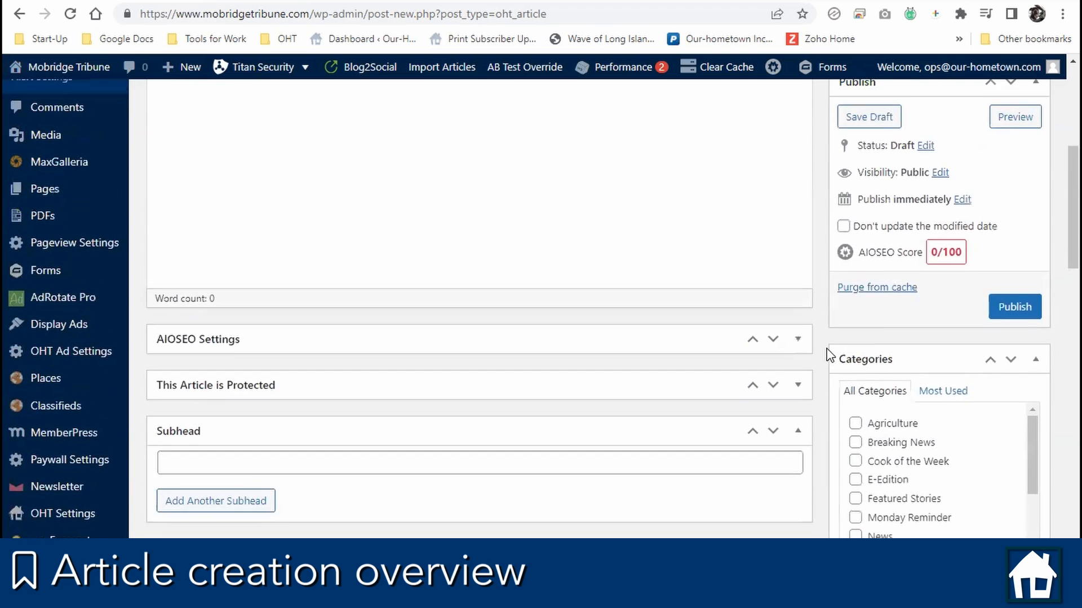
{"action": "scroll", "coordinate": [639, 314], "scroll_direction": "up", "scroll_amount": 2}
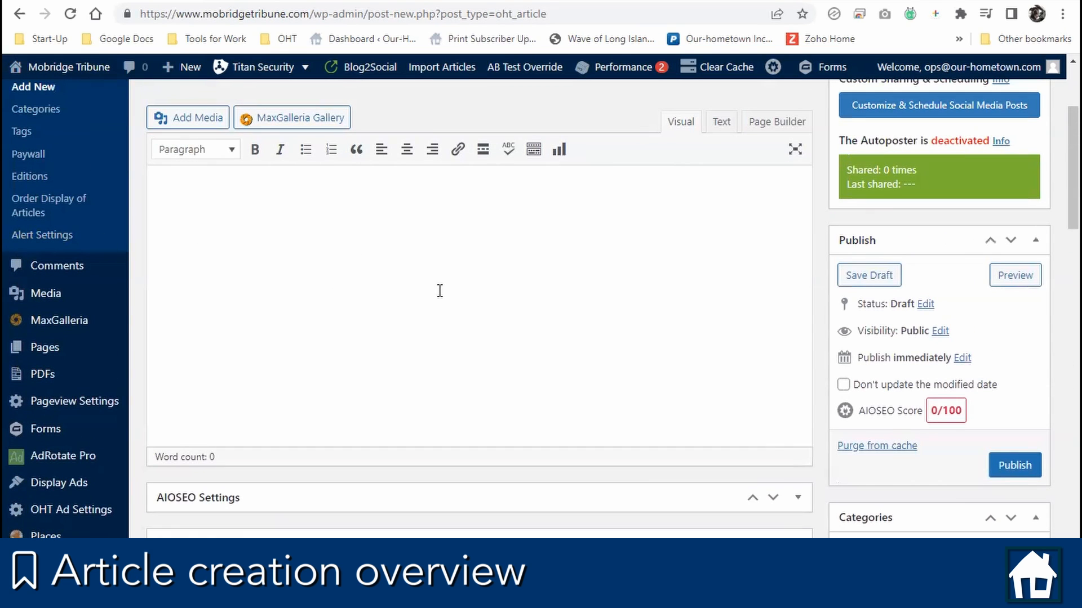
{"action": "scroll", "coordinate": [899, 272], "scroll_direction": "down", "scroll_amount": 7}
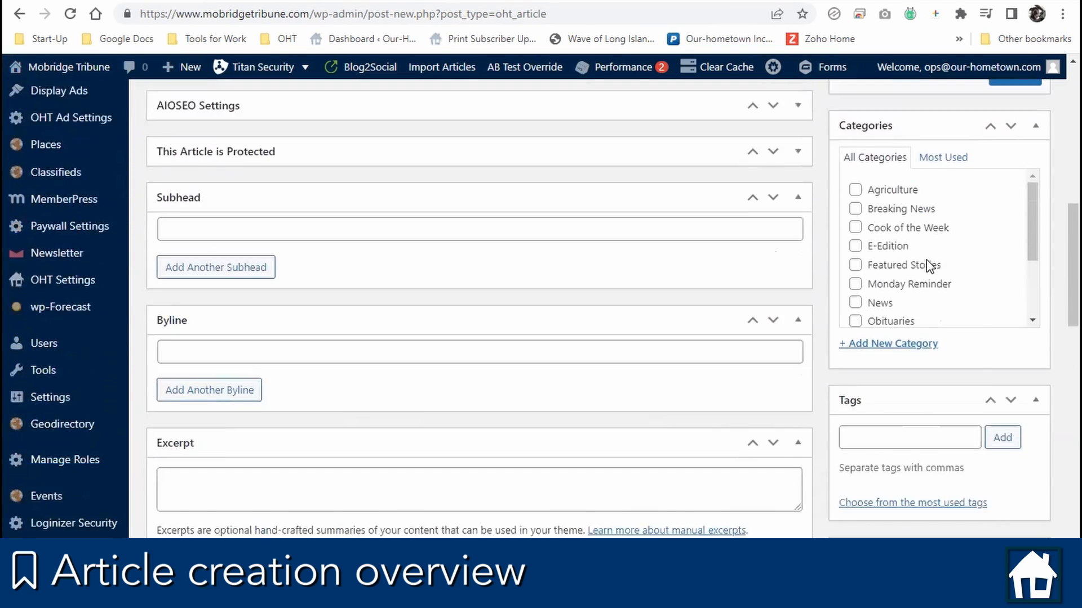
{"action": "scroll", "coordinate": [961, 374], "scroll_direction": "up", "scroll_amount": 5}
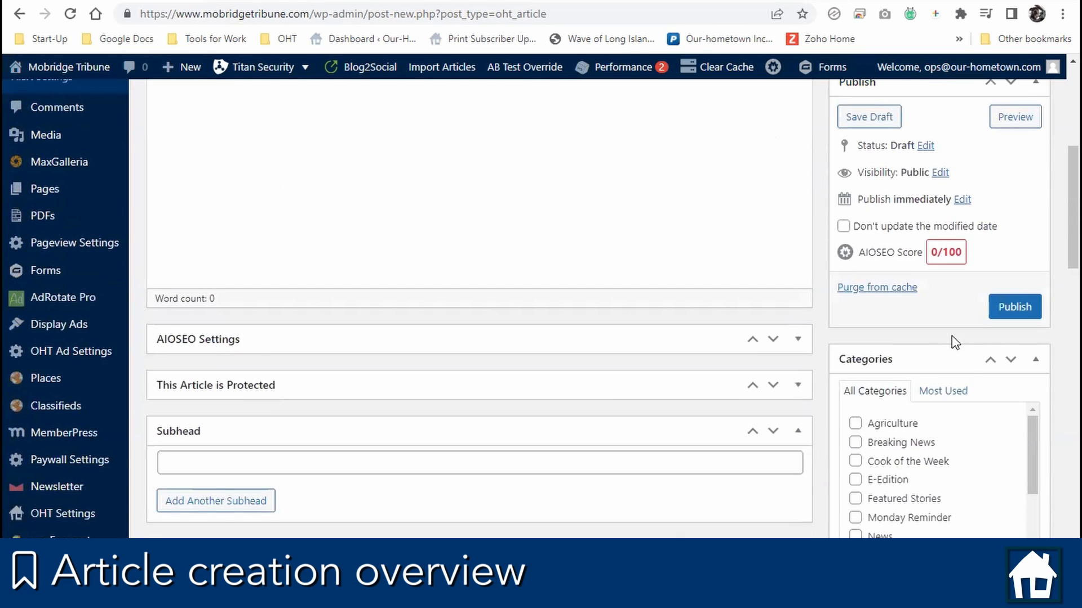
{"action": "left_click_drag", "start_coordinate": [924, 317], "coordinate": [930, 352]}
{"action": "mouse_move", "coordinate": [438, 344]}
{"action": "left_mouse_down"}
{"action": "mouse_move", "coordinate": [404, 500]}
{"action": "mouse_move", "coordinate": [449, 353]}
{"action": "left_mouse_up"}
{"action": "scroll", "coordinate": [883, 306], "scroll_direction": "up", "scroll_amount": 4}
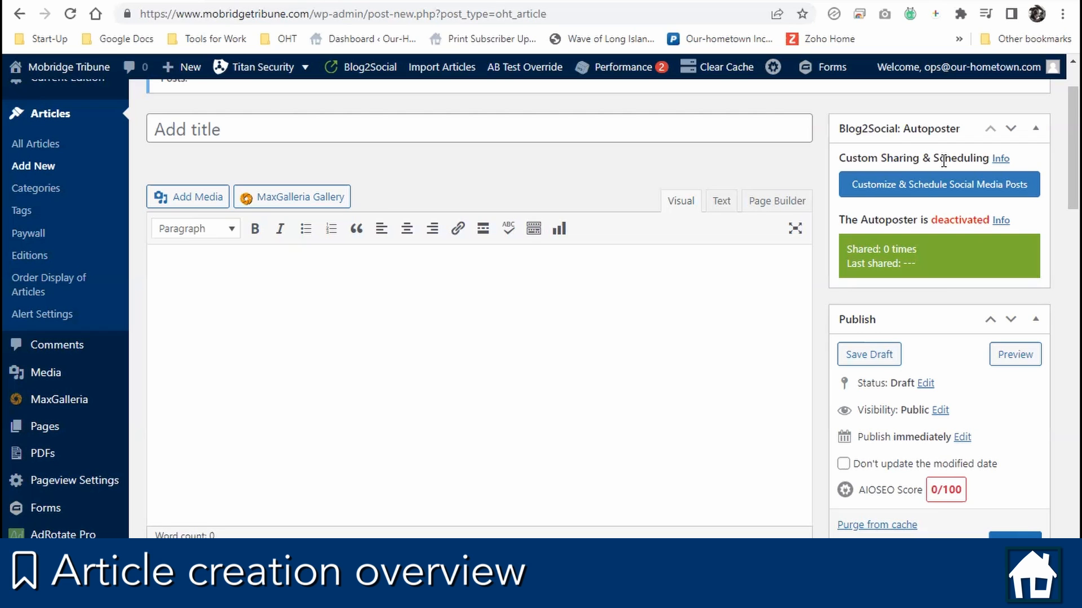
Open the article's publish date and time for editing, with the cursor in the day field.
{"action": "scroll", "coordinate": [904, 206], "scroll_direction": "down", "scroll_amount": 2}
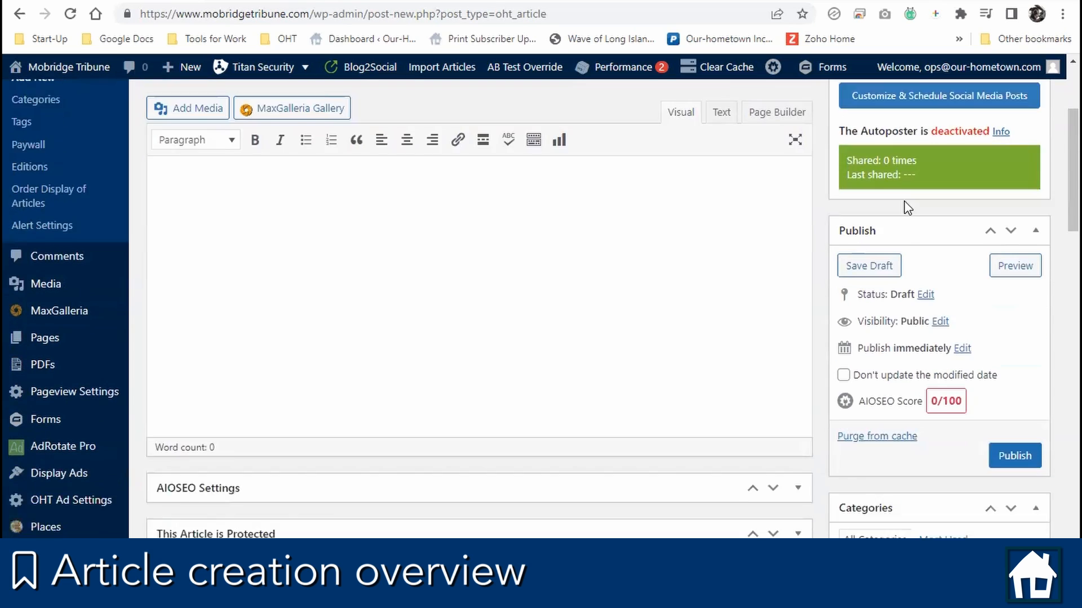
{"action": "scroll", "coordinate": [905, 206], "scroll_direction": "down", "scroll_amount": 3}
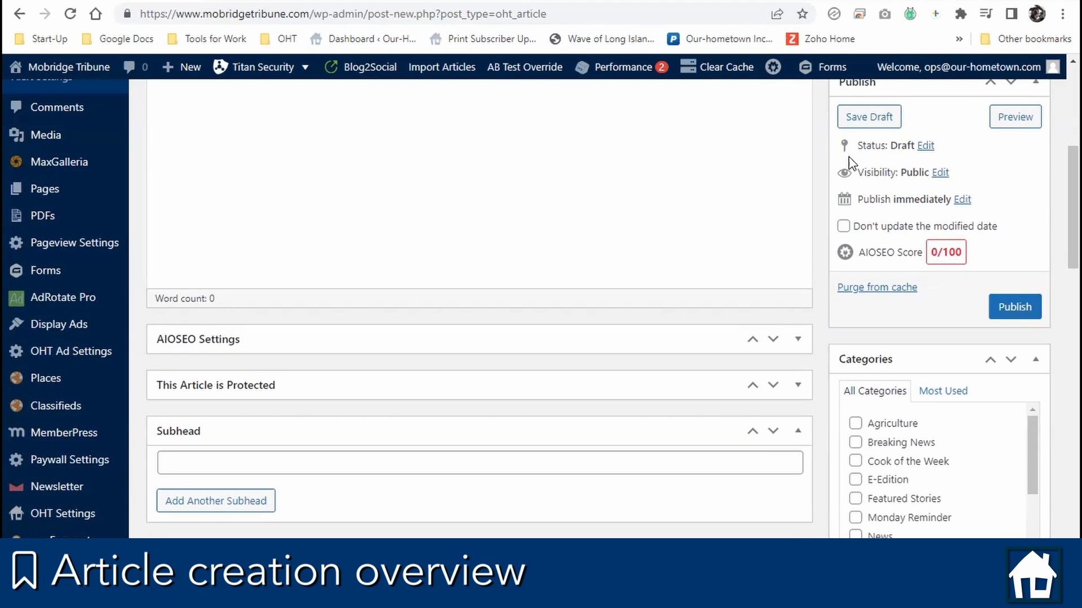
{"action": "left_click", "coordinate": [963, 200]}
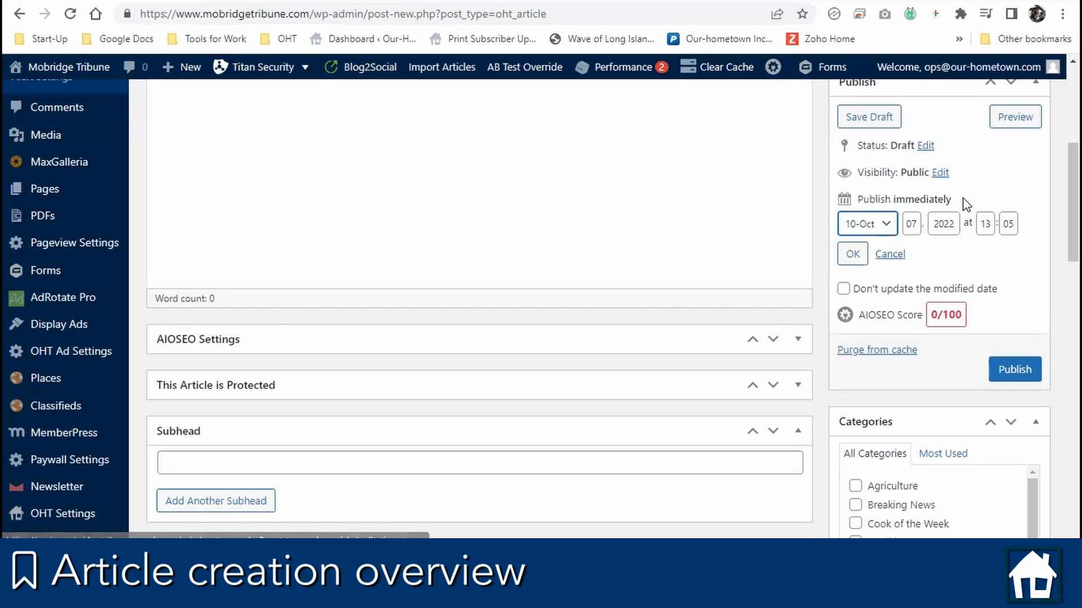
{"action": "left_click", "coordinate": [913, 224]}
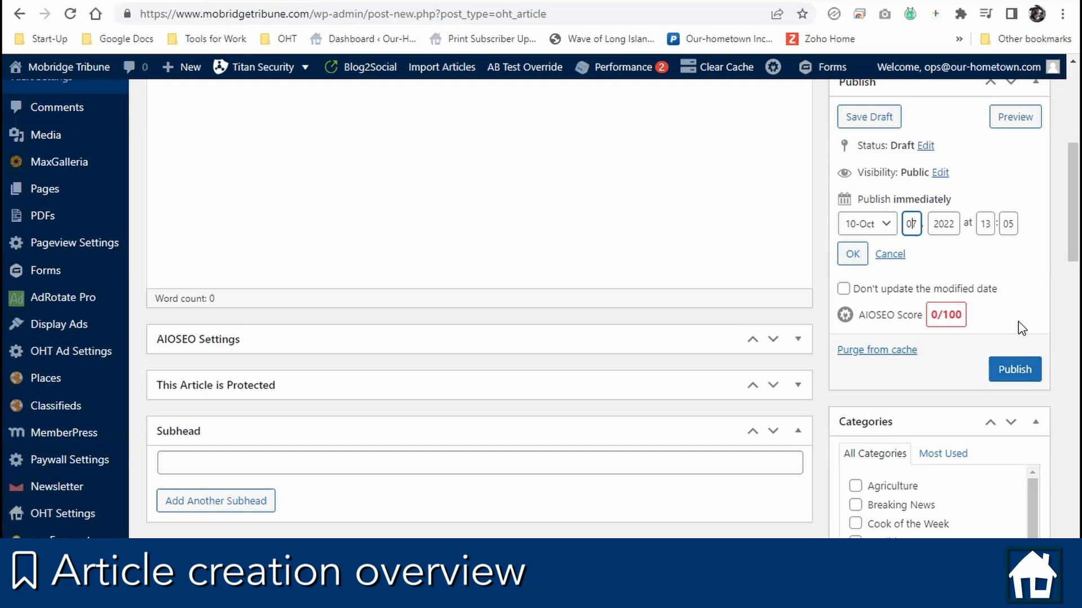
Examine the list of categories available for the article.
{"action": "scroll", "coordinate": [1019, 320], "scroll_direction": "down", "scroll_amount": 4}
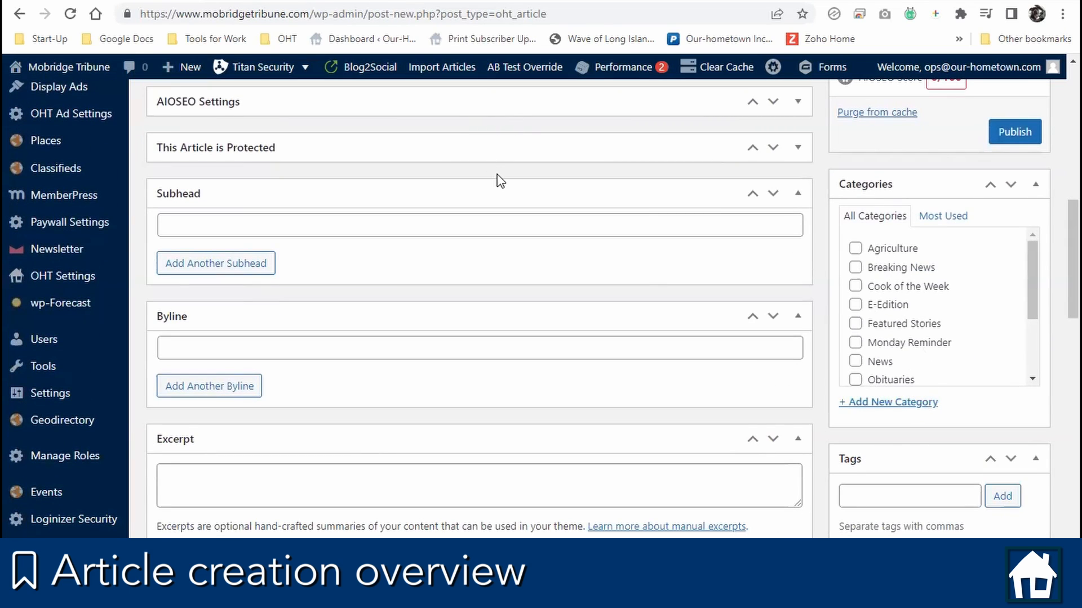
{"action": "scroll", "coordinate": [498, 179], "scroll_direction": "up", "scroll_amount": 4}
{"action": "scroll", "coordinate": [857, 263], "scroll_direction": "down", "scroll_amount": 5}
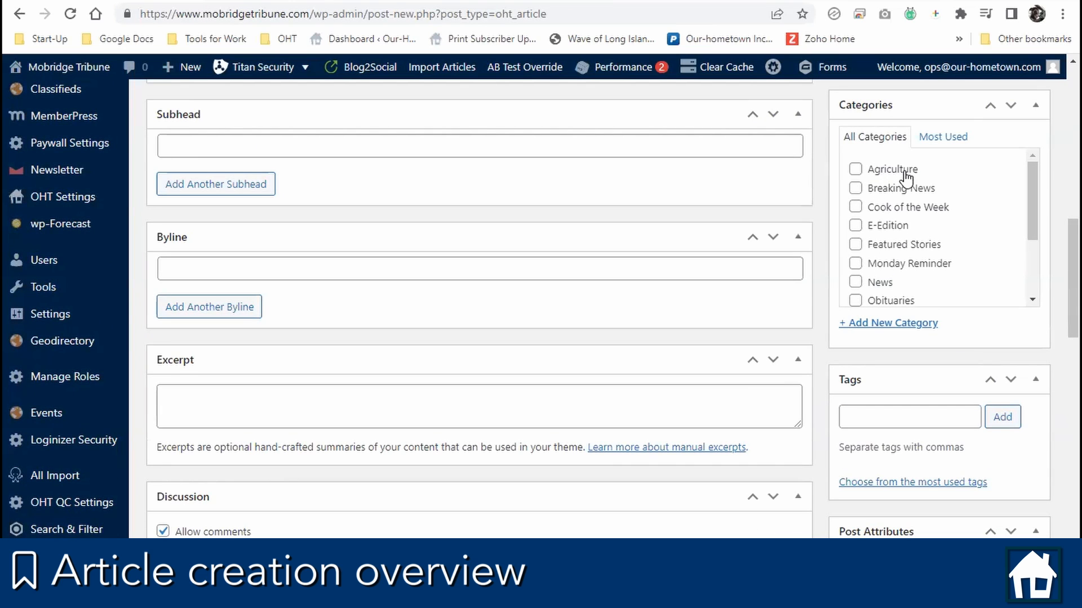
Switch to the Mobridge Tribune homepage and examine how its featured stories and News section present articles.
{"action": "left_click", "coordinate": [407, 1]}
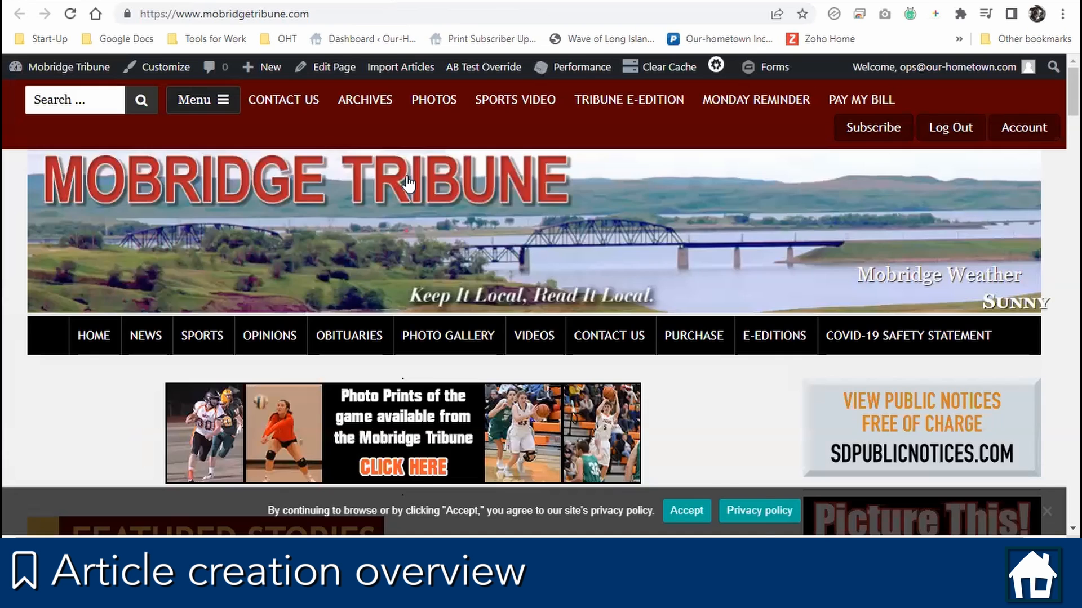
{"action": "scroll", "coordinate": [414, 183], "scroll_direction": "down", "scroll_amount": 3}
{"action": "scroll", "coordinate": [647, 225], "scroll_direction": "down", "scroll_amount": 5}
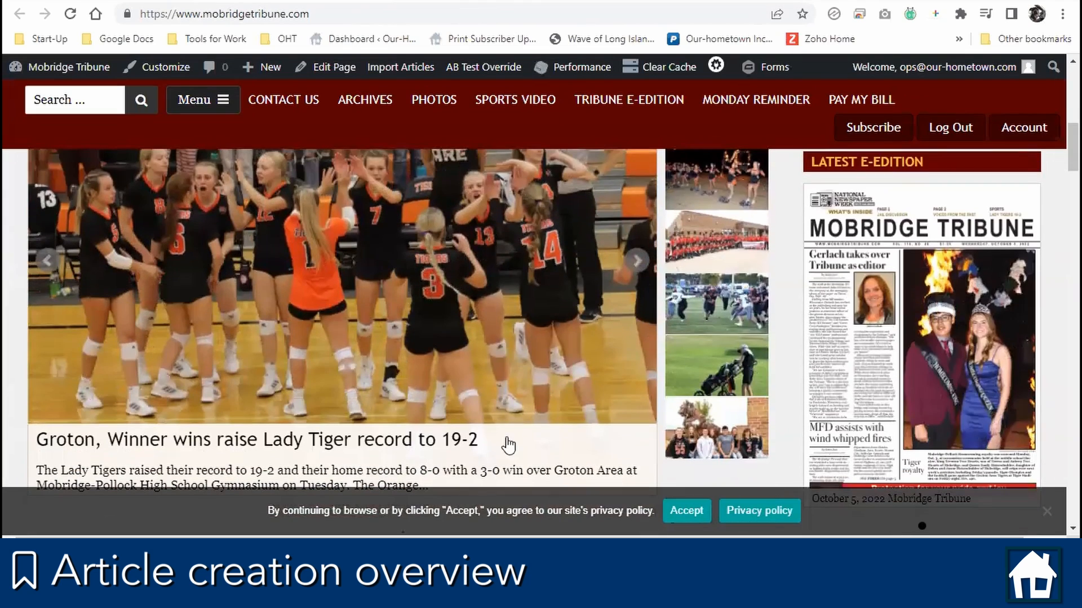
{"action": "scroll", "coordinate": [576, 350], "scroll_direction": "down", "scroll_amount": 7}
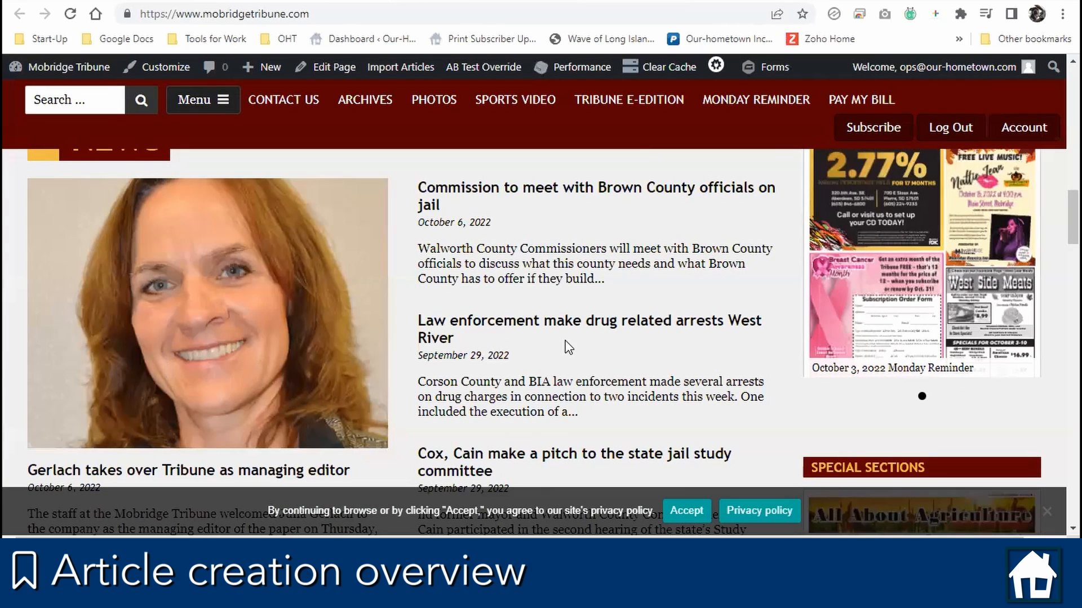
{"action": "scroll", "coordinate": [566, 346], "scroll_direction": "down", "scroll_amount": 3}
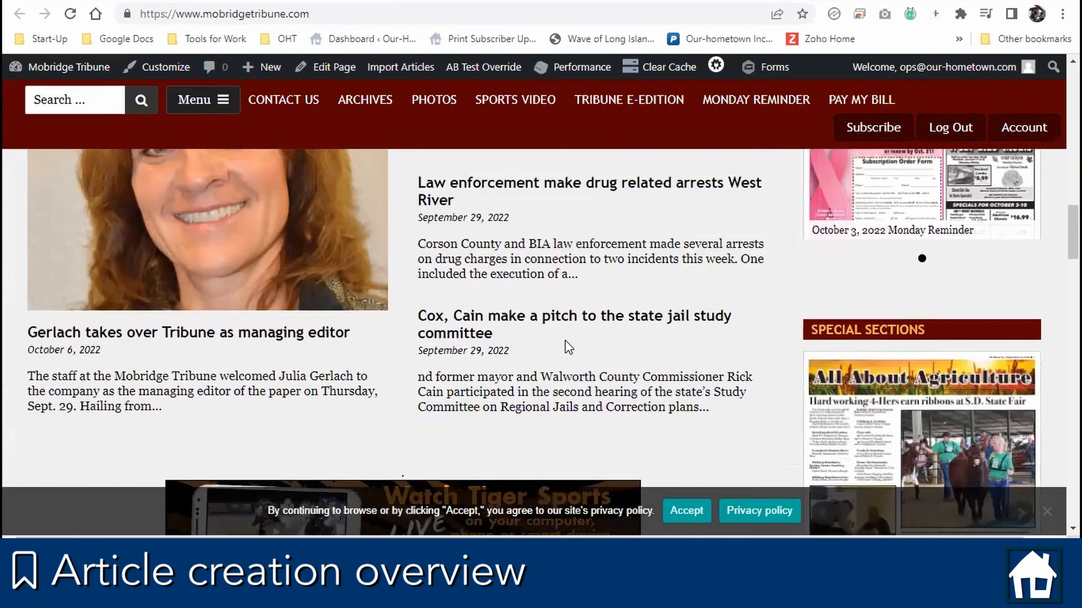
{"action": "scroll", "coordinate": [564, 345], "scroll_direction": "up", "scroll_amount": 3}
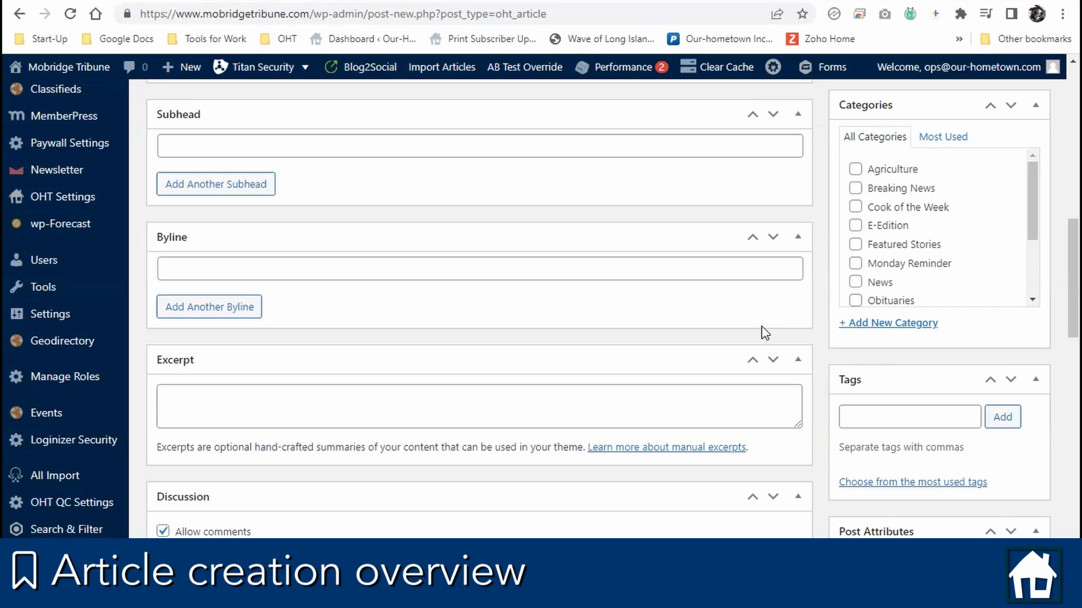
Check the article's category options again, and return to the public homepage and open its site search.
{"action": "scroll", "coordinate": [761, 332], "scroll_direction": "up", "scroll_amount": 1}
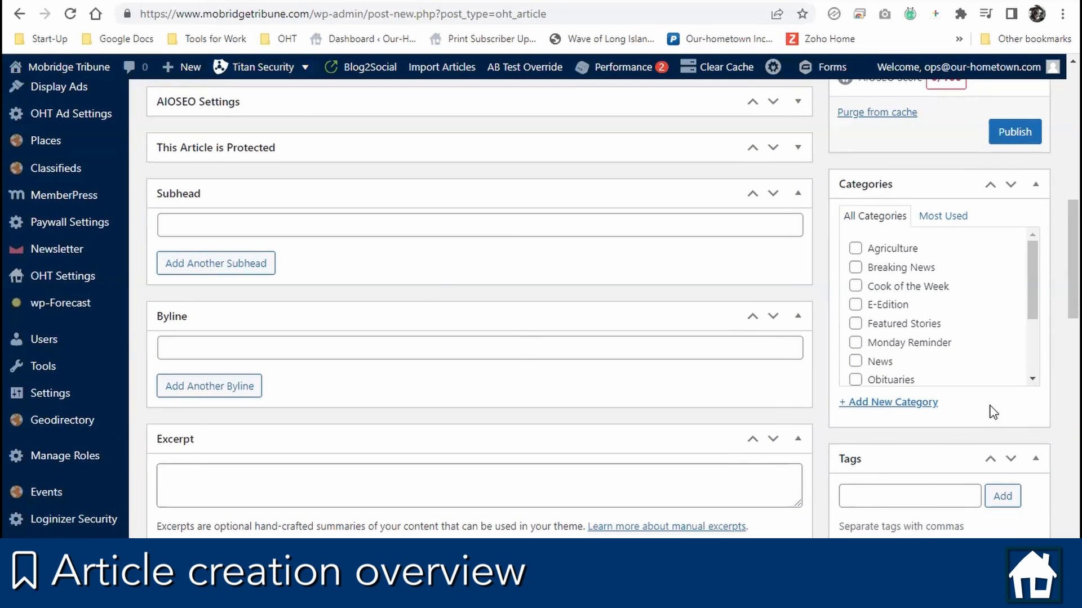
{"action": "scroll", "coordinate": [990, 422], "scroll_direction": "down", "scroll_amount": 4}
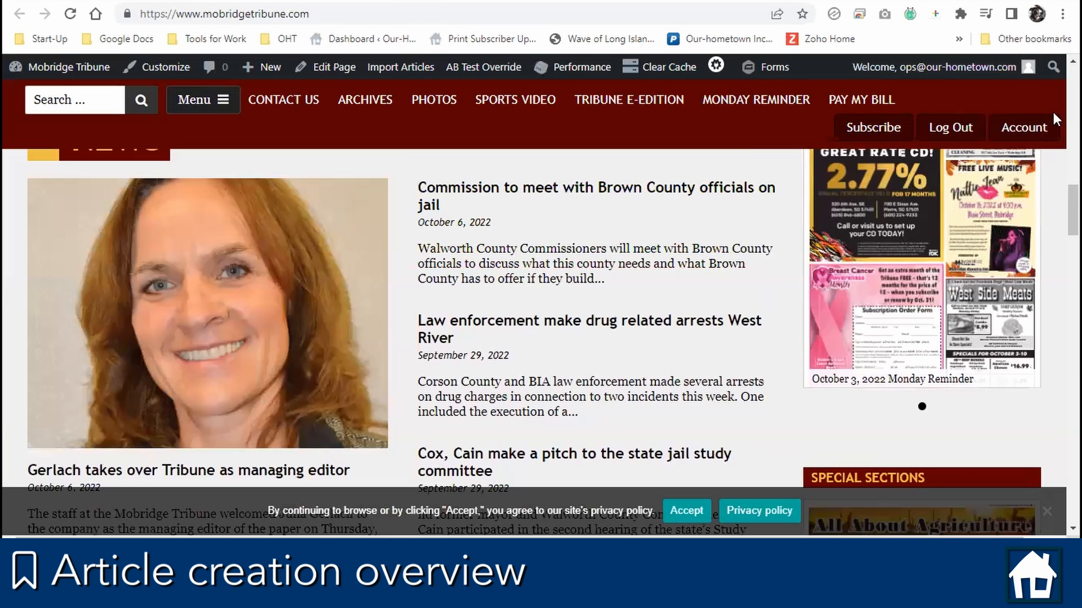
{"action": "left_click", "coordinate": [1054, 68]}
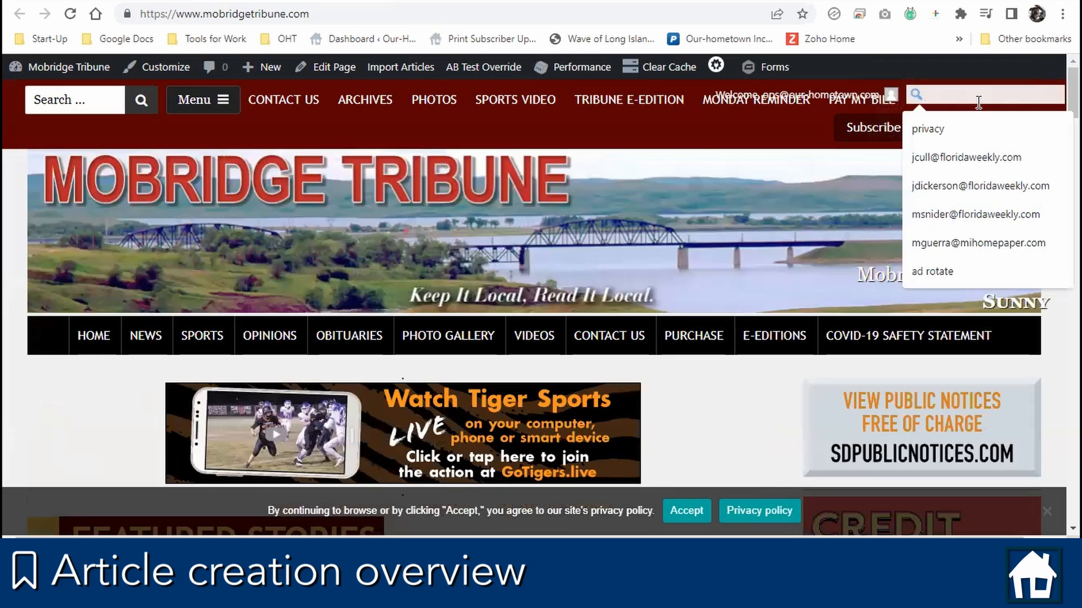
Search the public site for the managing editor's surname and look through the matching articles.
{"action": "type", "text": "Gerlach"}
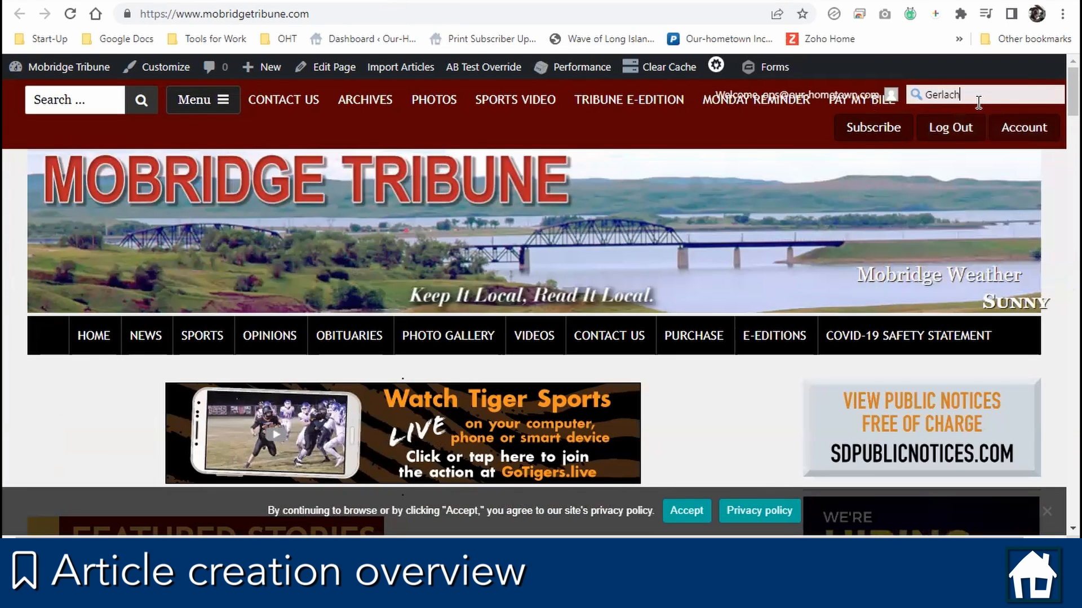
{"action": "key", "text": "Return"}
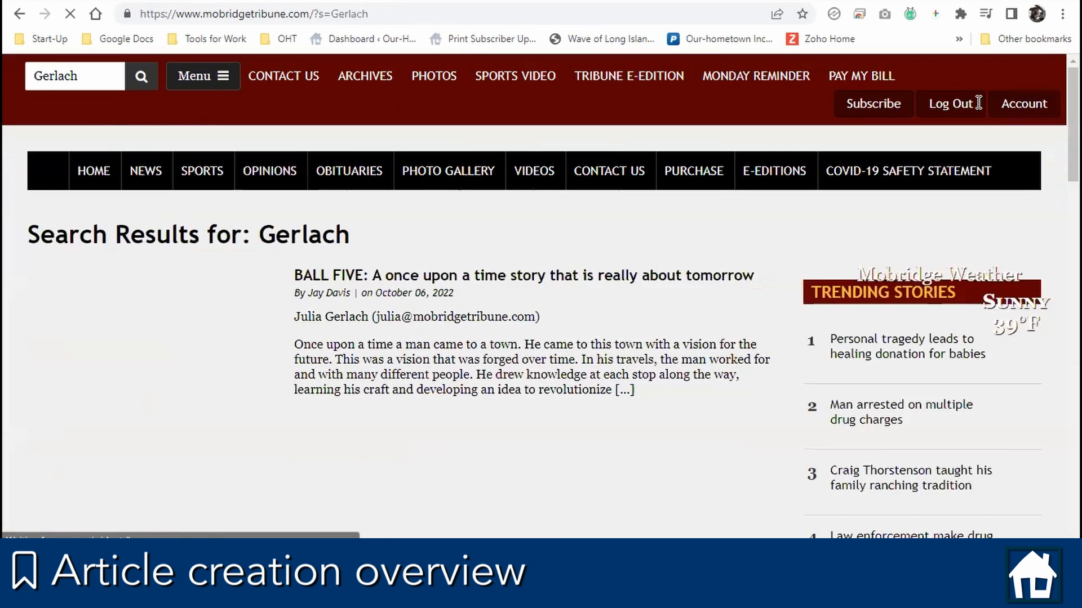
{"action": "scroll", "coordinate": [708, 297], "scroll_direction": "down", "scroll_amount": 13}
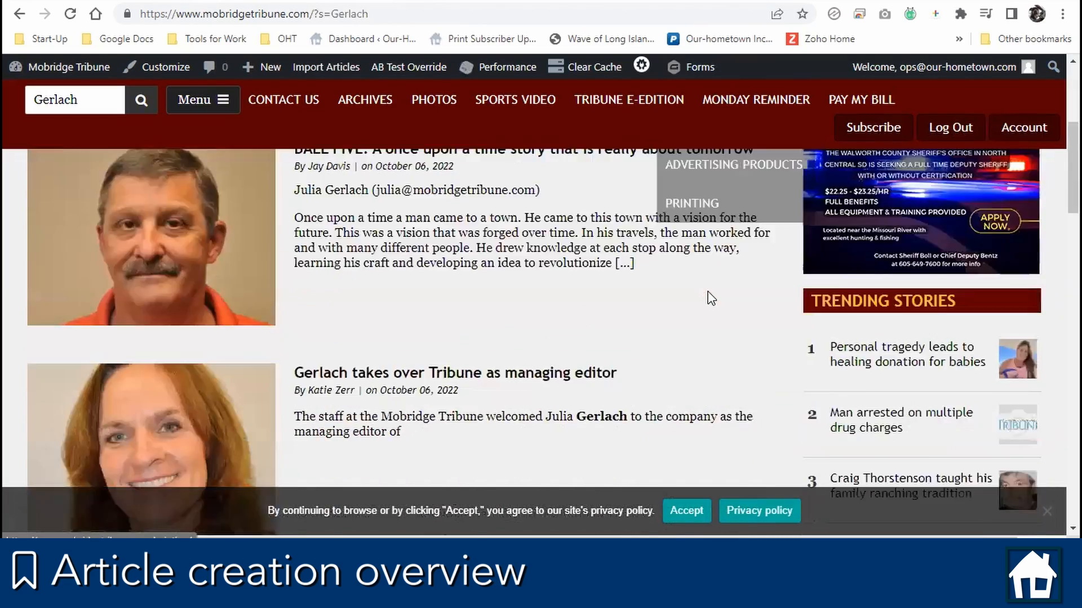
{"action": "scroll", "coordinate": [708, 292], "scroll_direction": "down", "scroll_amount": 6}
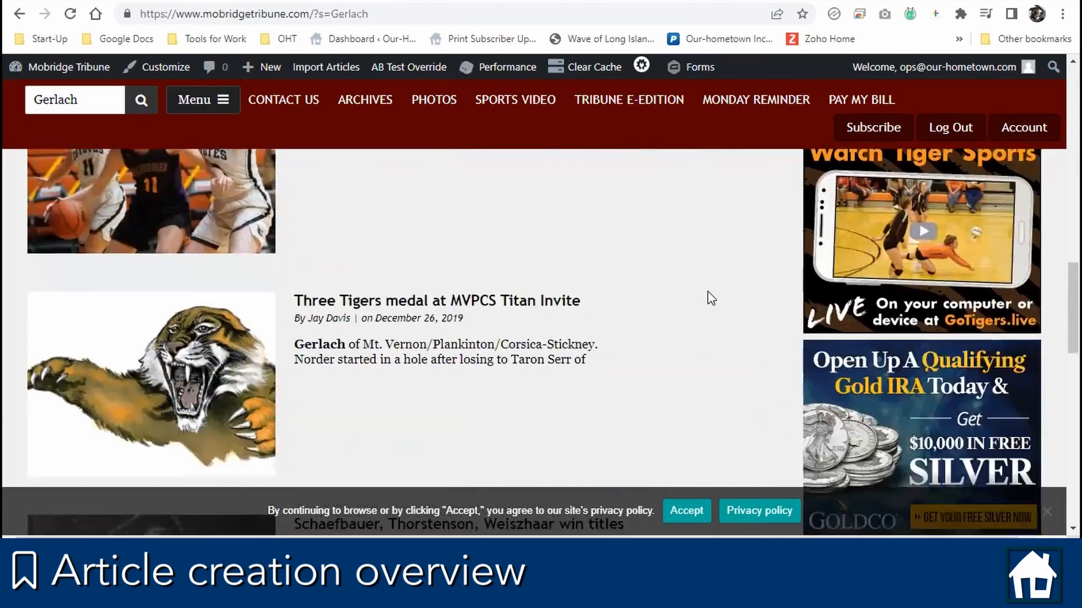
{"action": "scroll", "coordinate": [709, 293], "scroll_direction": "up", "scroll_amount": 9}
{"action": "scroll", "coordinate": [711, 297], "scroll_direction": "up", "scroll_amount": 7}
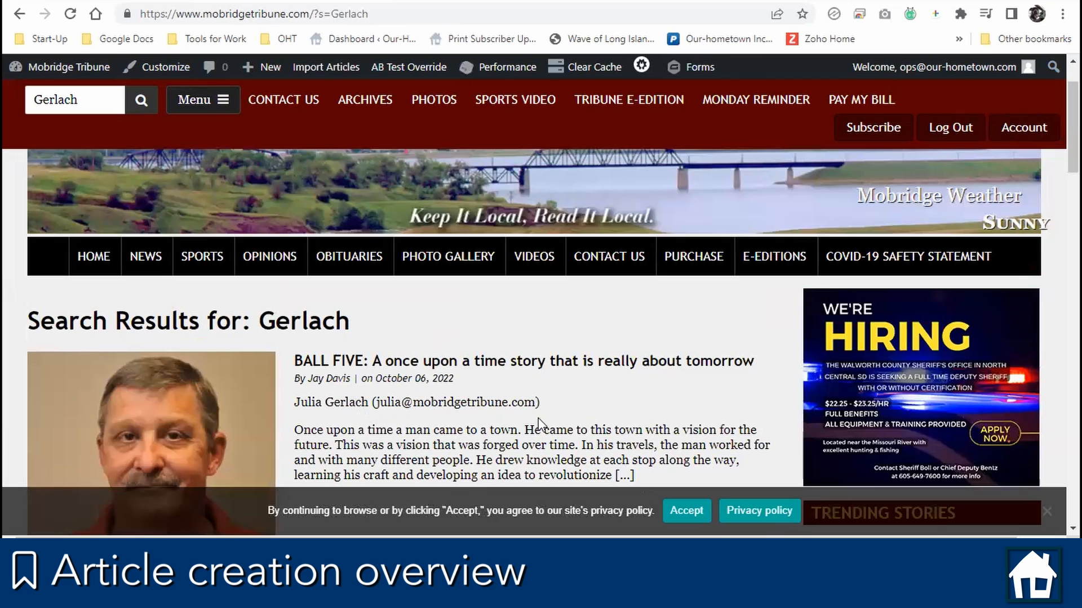
{"action": "scroll", "coordinate": [586, 397], "scroll_direction": "down", "scroll_amount": 5}
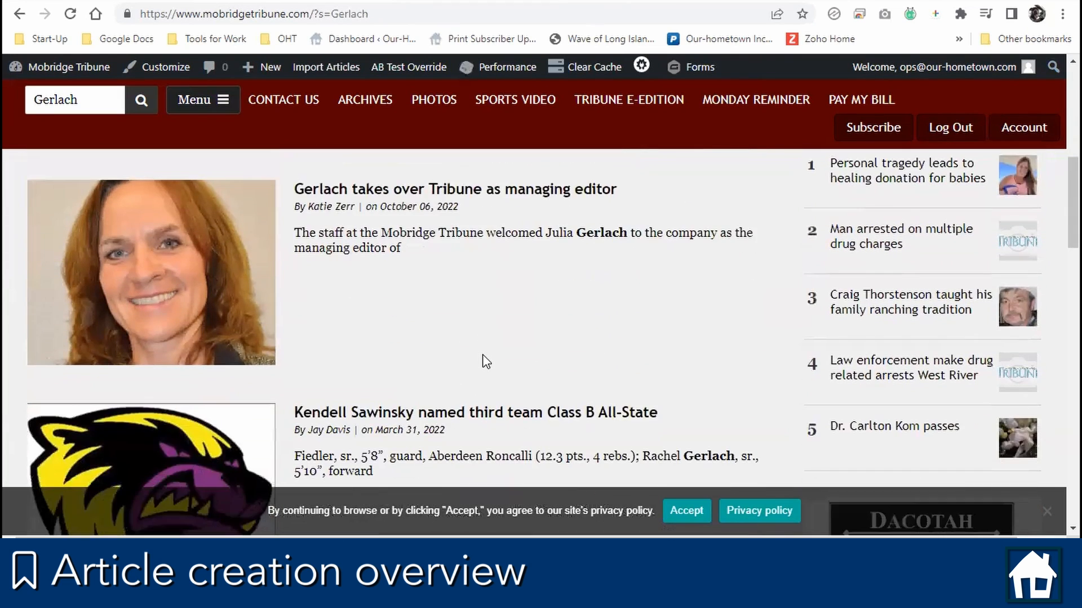
{"action": "scroll", "coordinate": [483, 362], "scroll_direction": "up", "scroll_amount": 4}
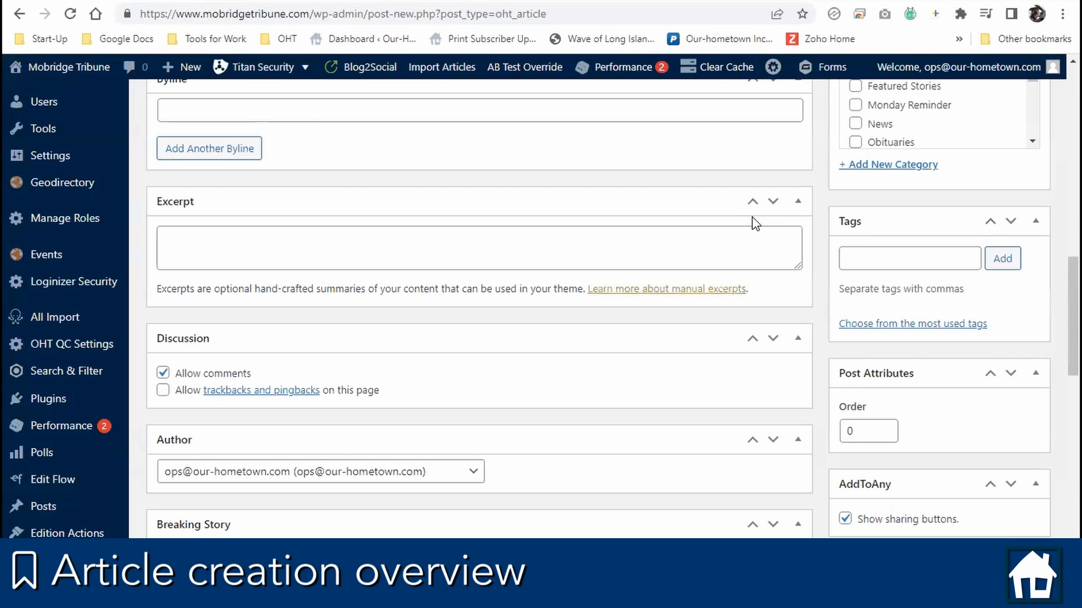
Return to the article editor, place the cursor in the Tags field, and switch the sharing buttons off and on again.
{"action": "left_click", "coordinate": [941, 266]}
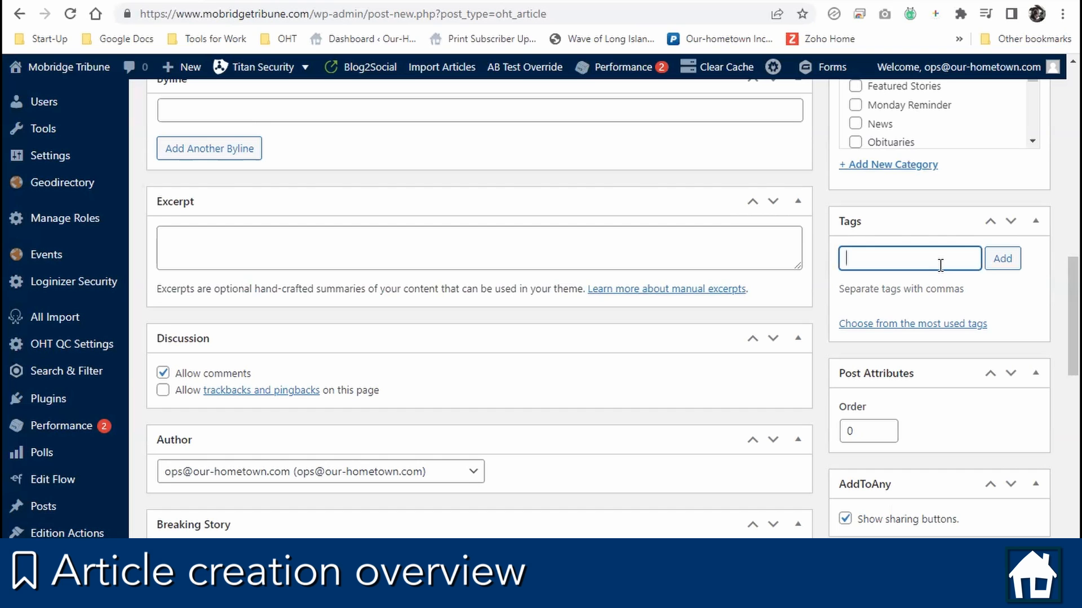
{"action": "scroll", "coordinate": [940, 268], "scroll_direction": "down", "scroll_amount": 5}
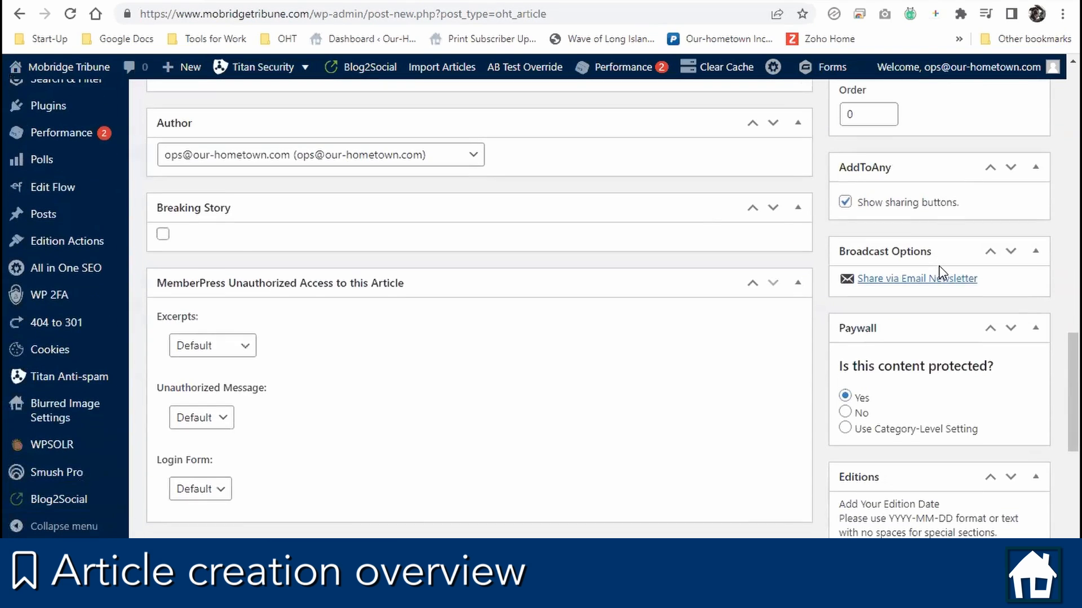
{"action": "left_click", "coordinate": [950, 209]}
{"action": "left_click", "coordinate": [939, 211]}
Start sharing the article via the email newsletter and cancel at the confirmation.
{"action": "scroll", "coordinate": [939, 210], "scroll_direction": "down", "scroll_amount": 1}
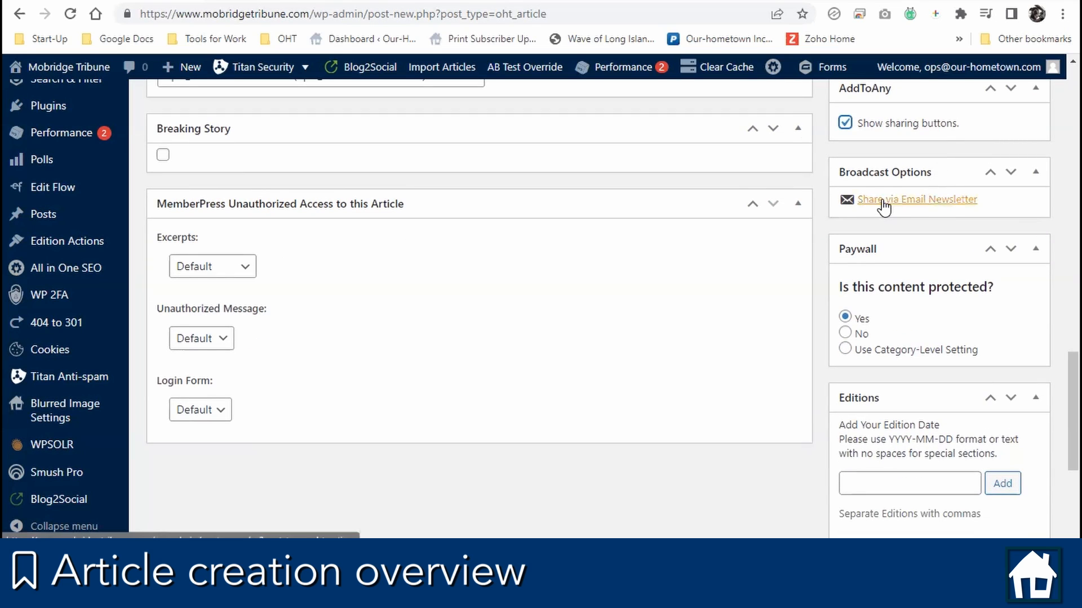
{"action": "left_click", "coordinate": [926, 206]}
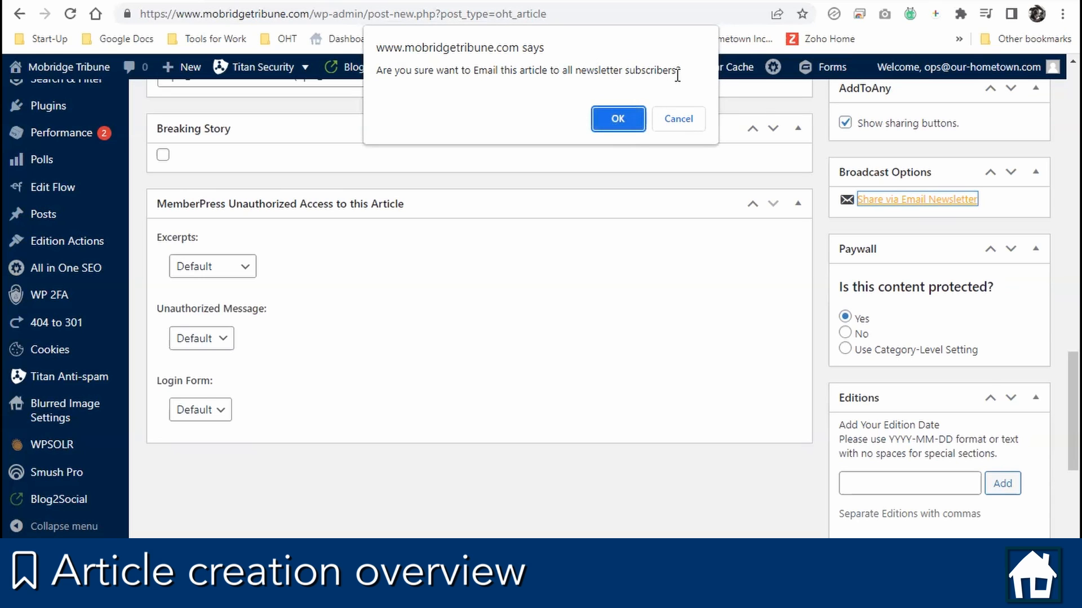
{"action": "left_click", "coordinate": [692, 122]}
Enter 2022-10-12 as the article's edition date, and replace it with the text edition name "Test".
{"action": "scroll", "coordinate": [774, 256], "scroll_direction": "down", "scroll_amount": 15}
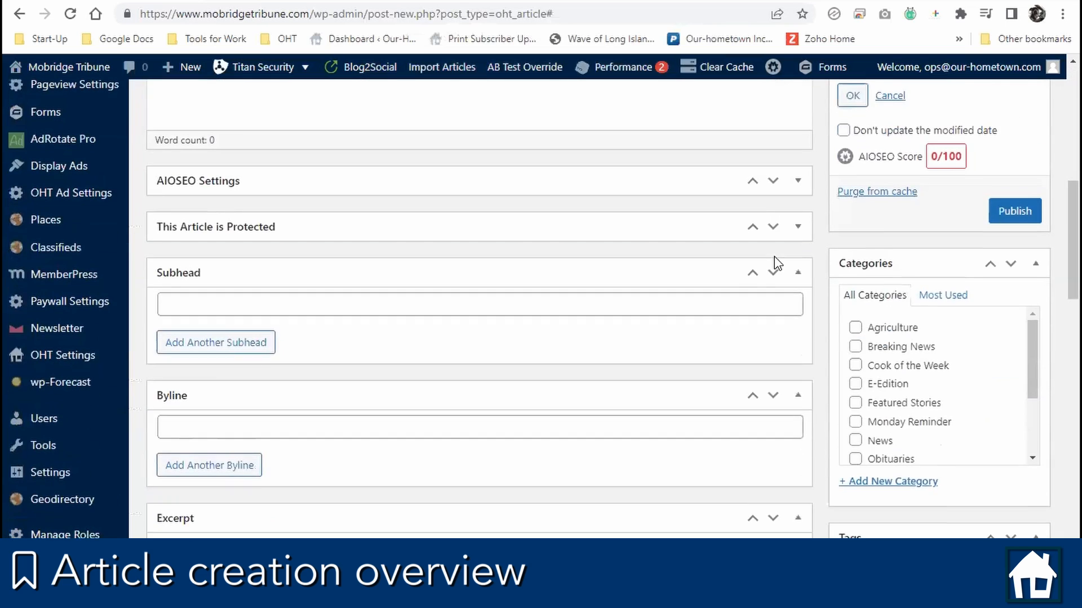
{"action": "scroll", "coordinate": [776, 258], "scroll_direction": "down", "scroll_amount": 7}
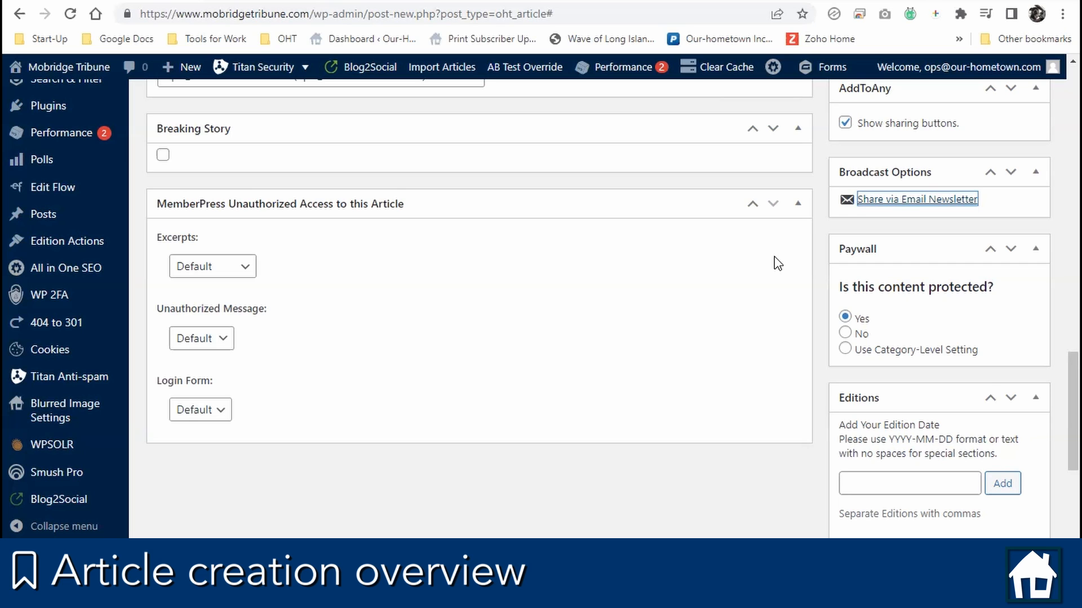
{"action": "scroll", "coordinate": [774, 256], "scroll_direction": "down", "scroll_amount": 3}
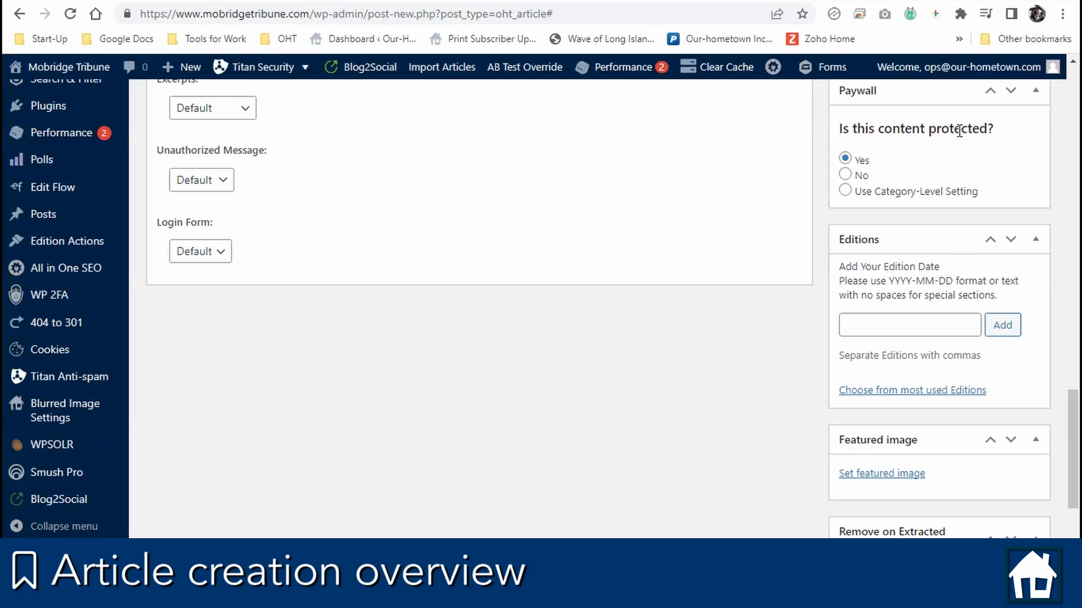
{"action": "left_click", "coordinate": [910, 323]}
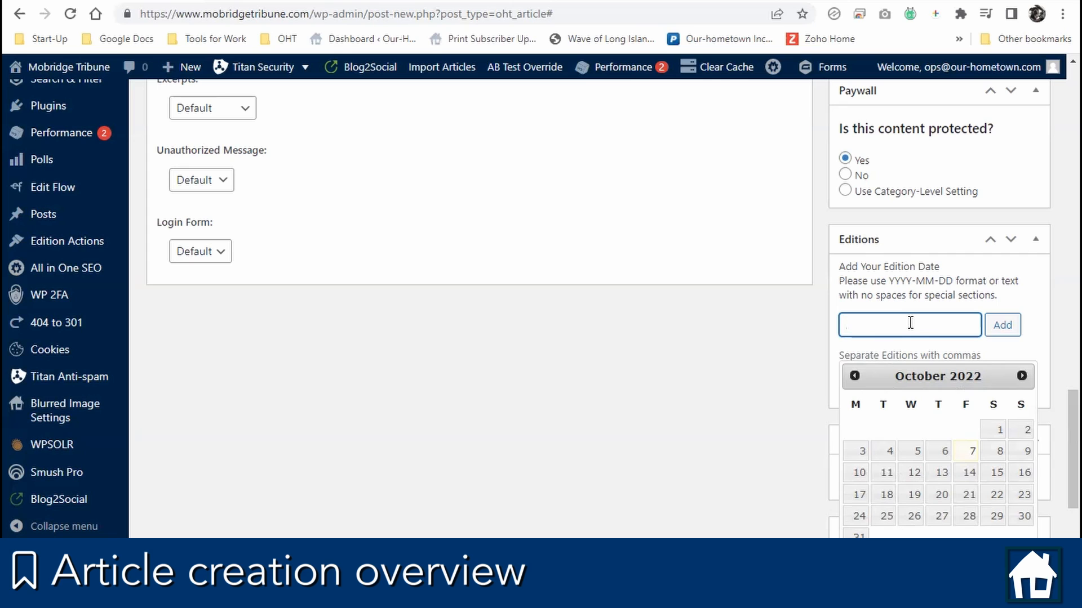
{"action": "left_click", "coordinate": [914, 474]}
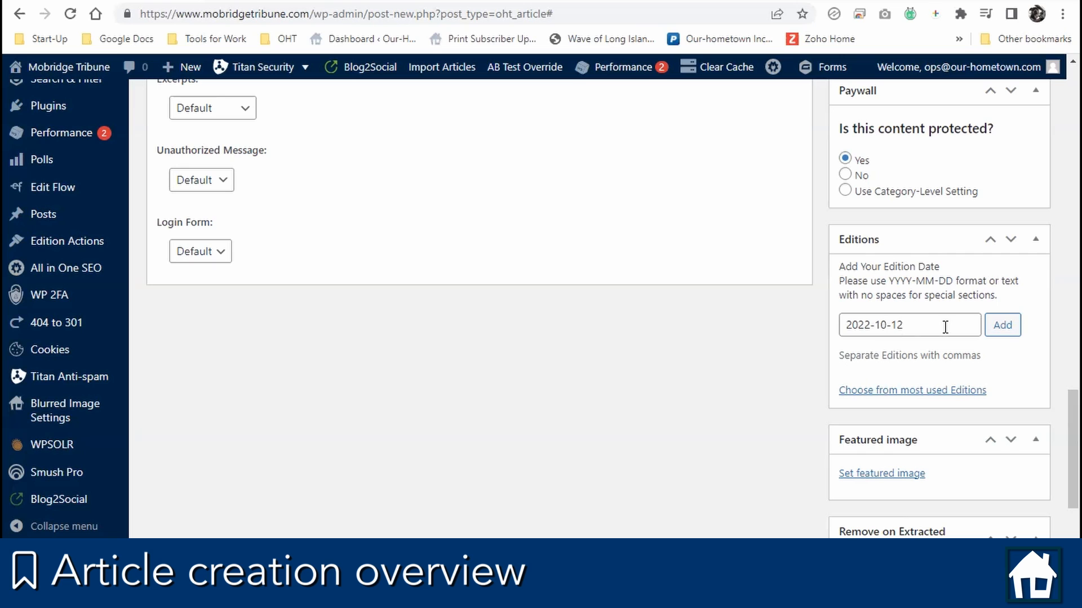
{"action": "left_click_drag", "start_coordinate": [944, 326], "coordinate": [797, 319]}
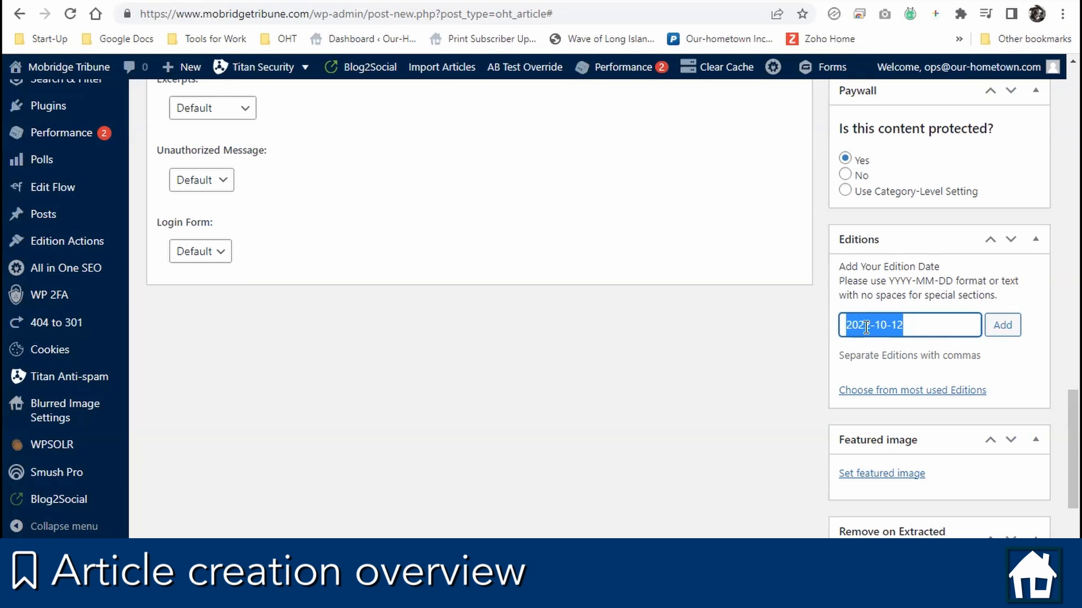
{"action": "type", "text": "Test"}
Select the VB-vs-Winner-1.jpg photo in the Media Library for the article, and close the library without inserting it.
{"action": "scroll", "coordinate": [864, 327], "scroll_direction": "down", "scroll_amount": 2}
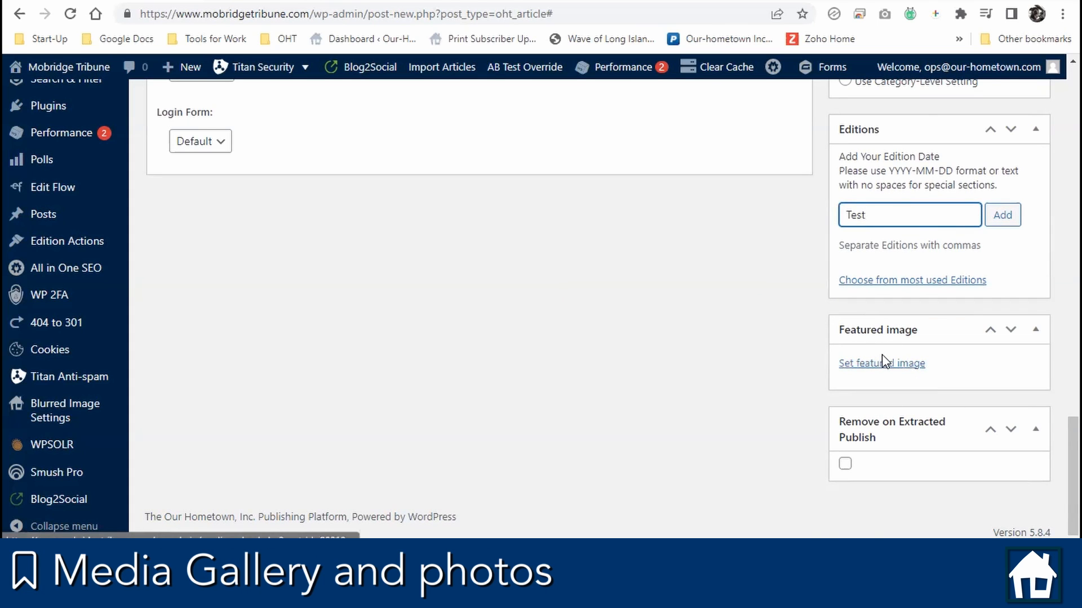
{"action": "scroll", "coordinate": [881, 354], "scroll_direction": "up", "scroll_amount": 20}
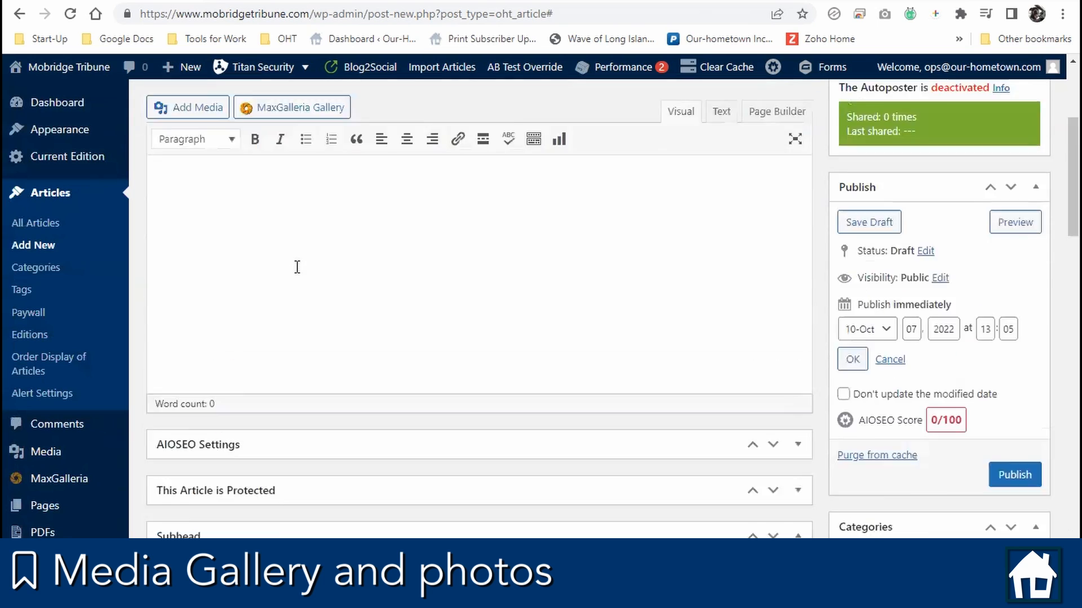
{"action": "scroll", "coordinate": [297, 267], "scroll_direction": "up", "scroll_amount": 1}
{"action": "left_click", "coordinate": [184, 168]}
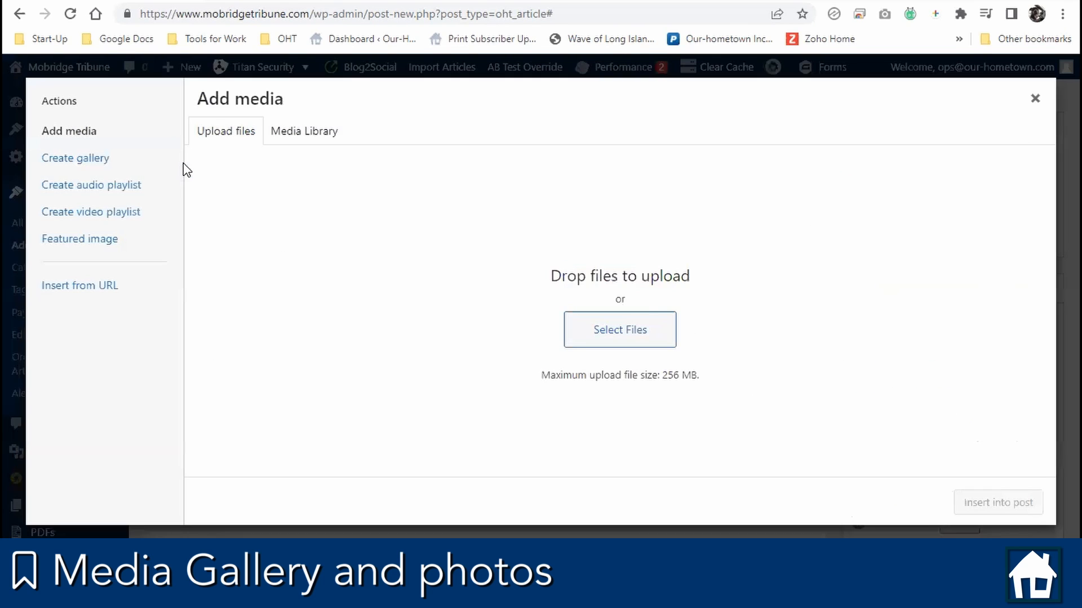
{"action": "left_click", "coordinate": [328, 140]}
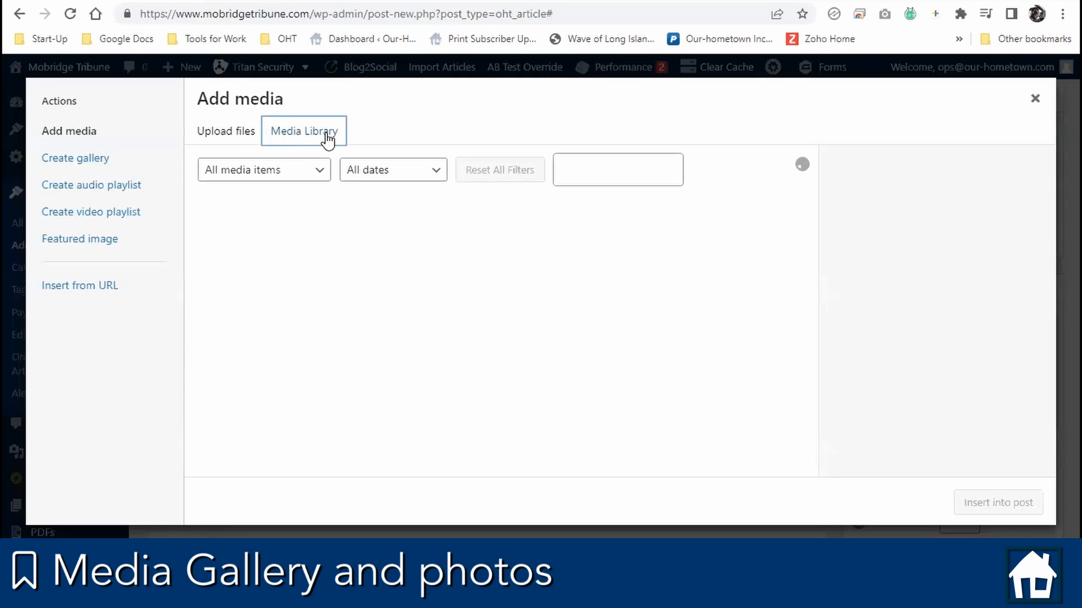
{"action": "left_click", "coordinate": [253, 250]}
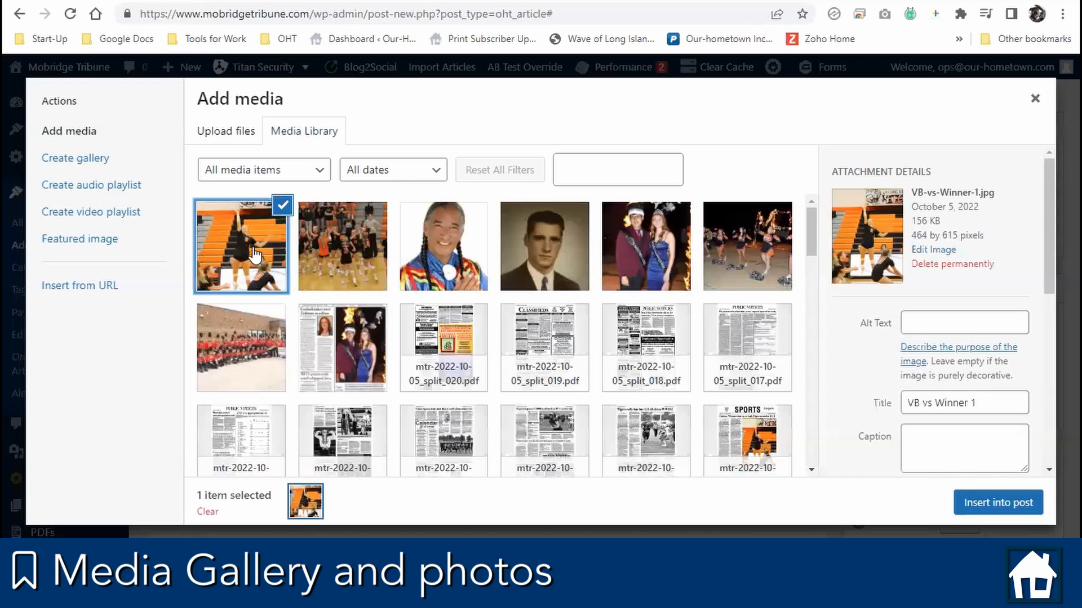
{"action": "left_click", "coordinate": [1036, 99]}
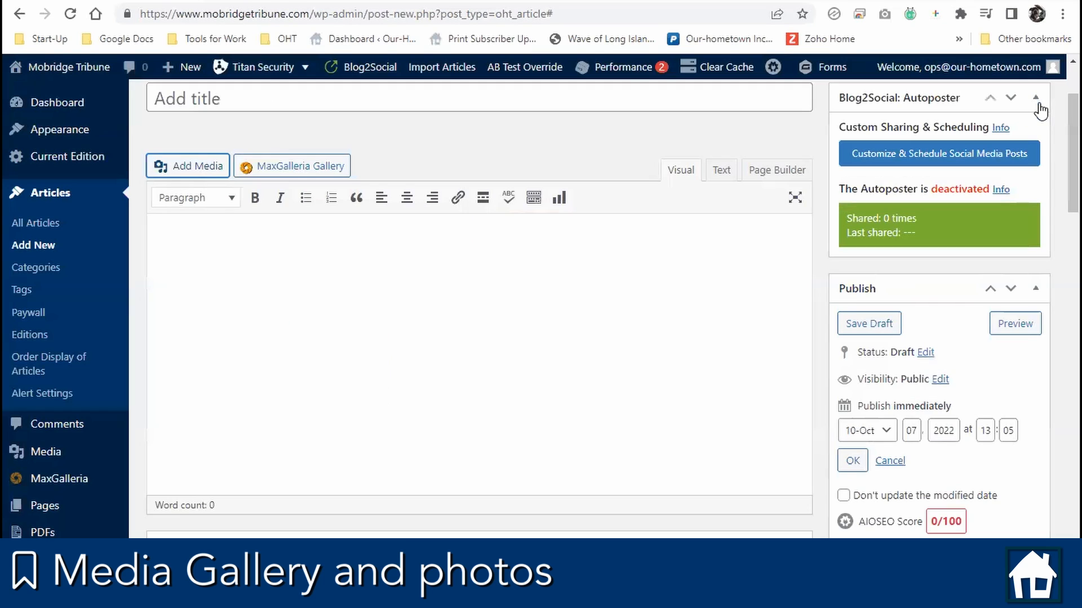
Reopen the media selection for the article body, view the file upload option, and insert the selected volleyball photo.
{"action": "left_click", "coordinate": [485, 349]}
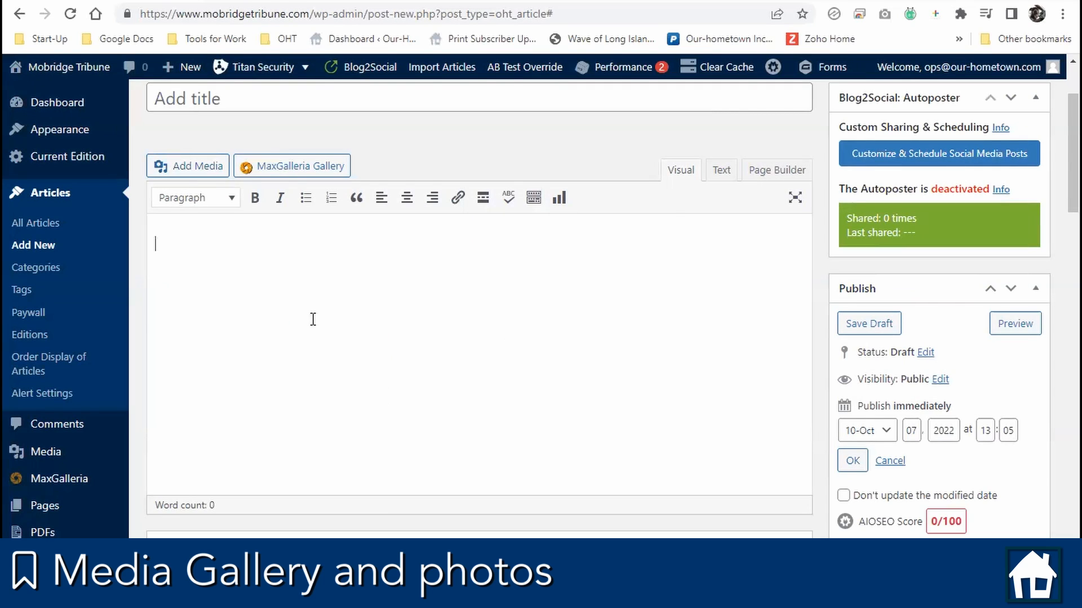
{"action": "left_click", "coordinate": [193, 169]}
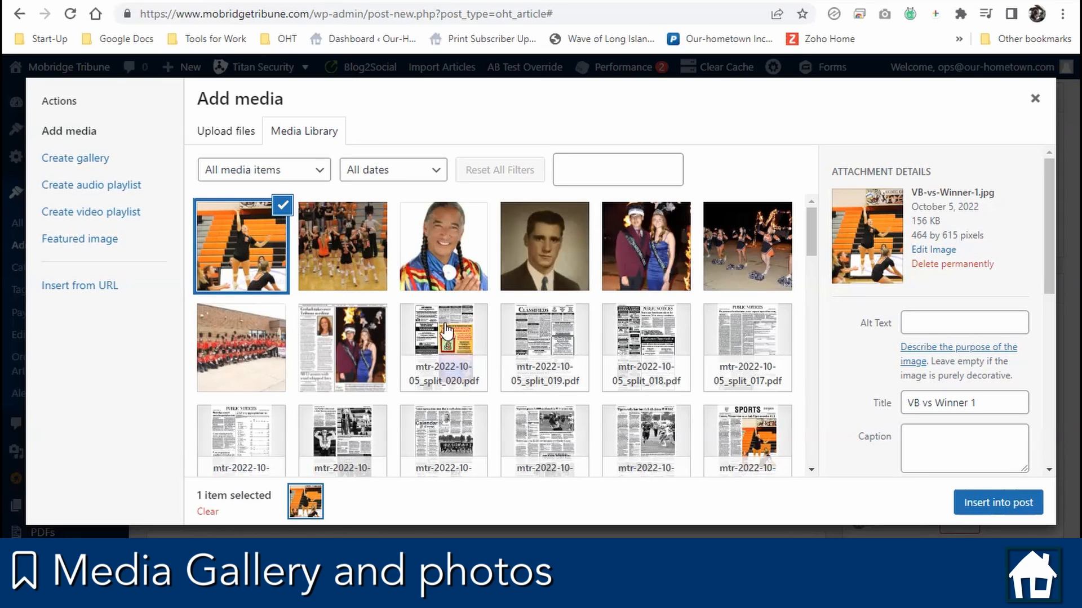
{"action": "left_click", "coordinate": [230, 137]}
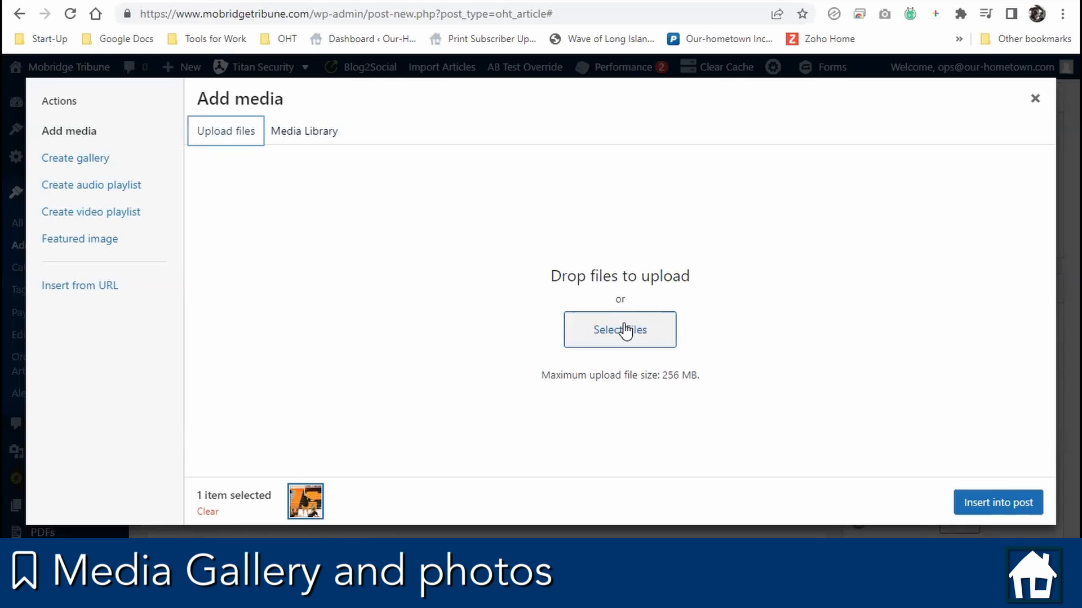
{"action": "left_click", "coordinate": [990, 500]}
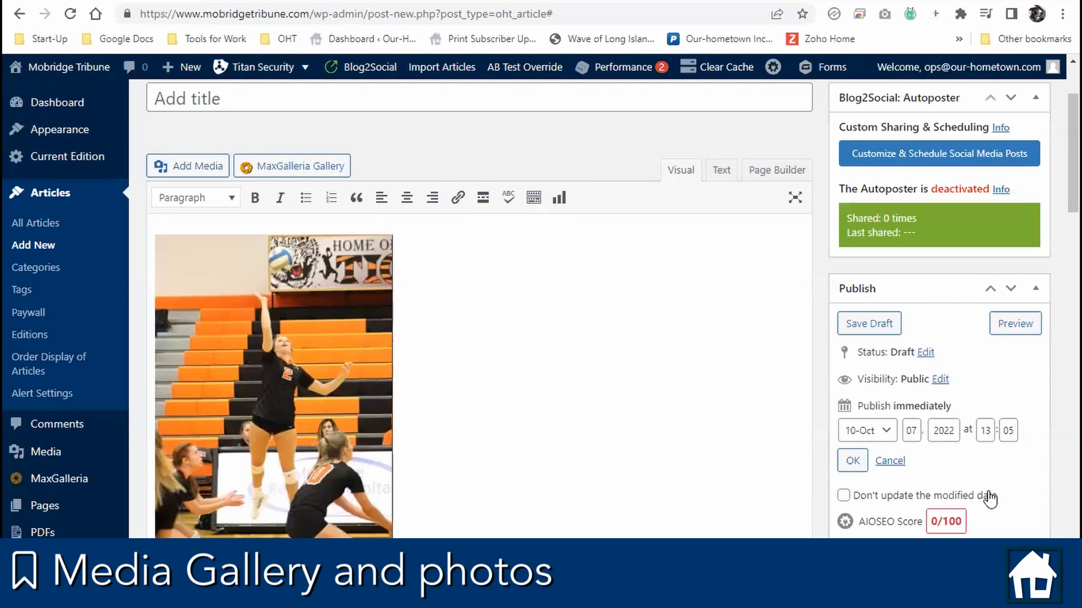
Try center and right alignment on the inserted volleyball photo, and set it back to no alignment.
{"action": "scroll", "coordinate": [591, 422], "scroll_direction": "down", "scroll_amount": 3}
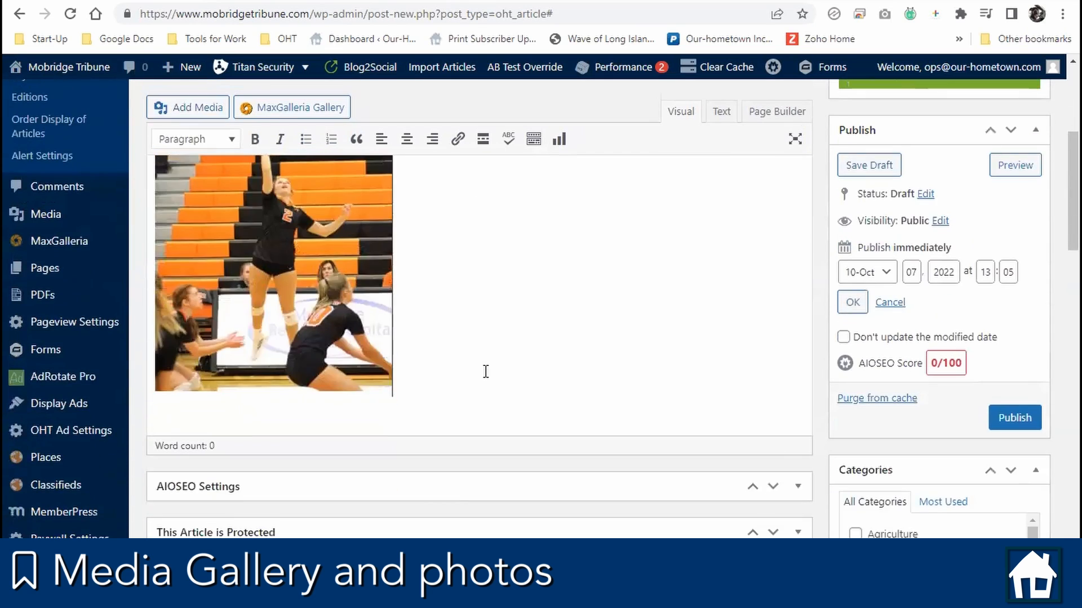
{"action": "scroll", "coordinate": [343, 298], "scroll_direction": "up", "scroll_amount": 1}
{"action": "left_click", "coordinate": [343, 299]}
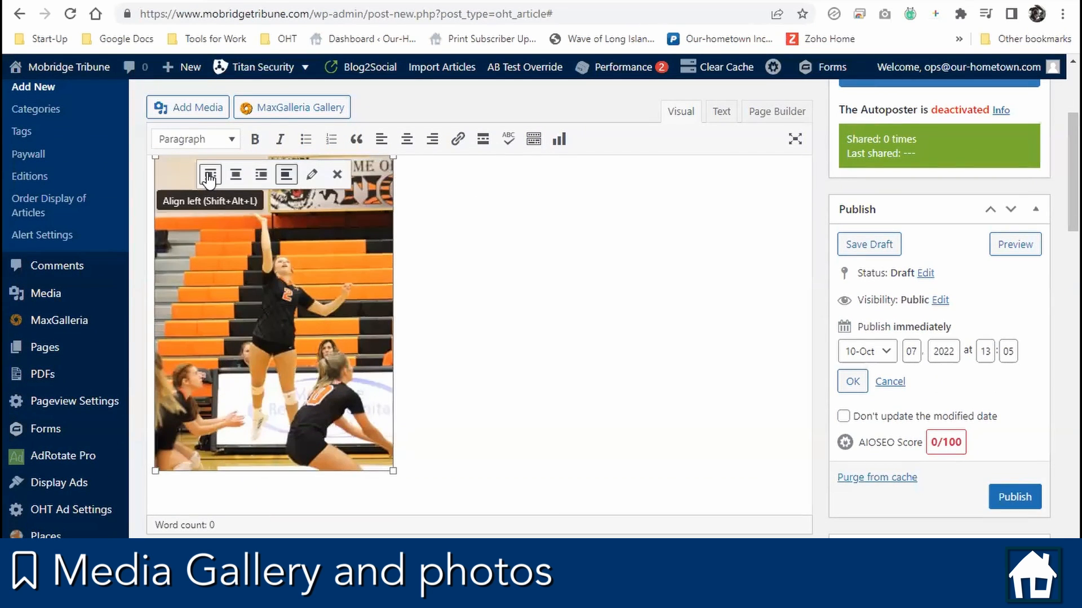
{"action": "left_click", "coordinate": [236, 175]}
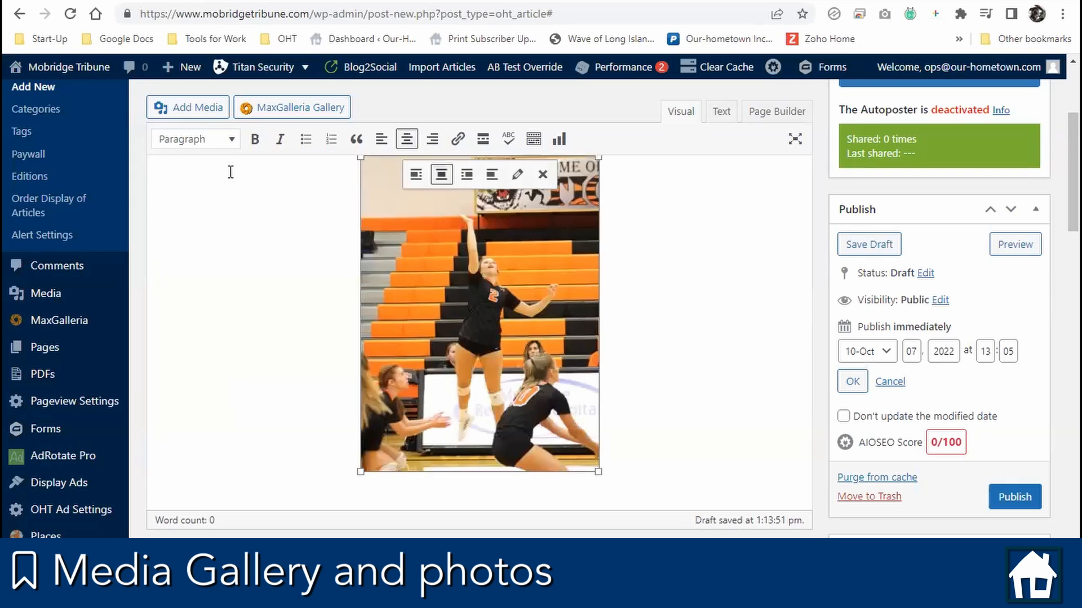
{"action": "left_click", "coordinate": [470, 176]}
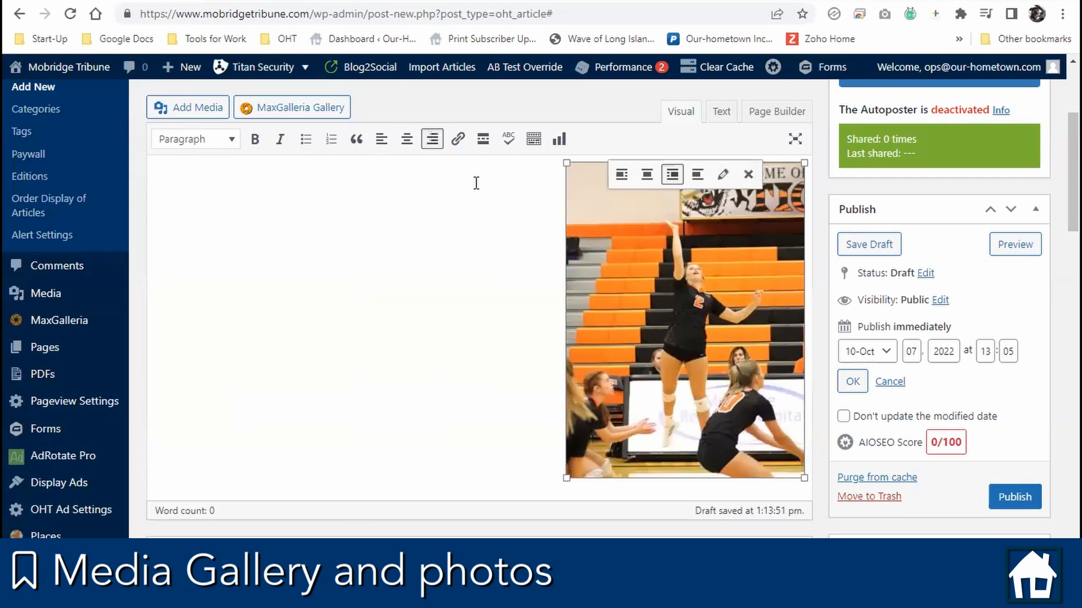
{"action": "left_click", "coordinate": [697, 174]}
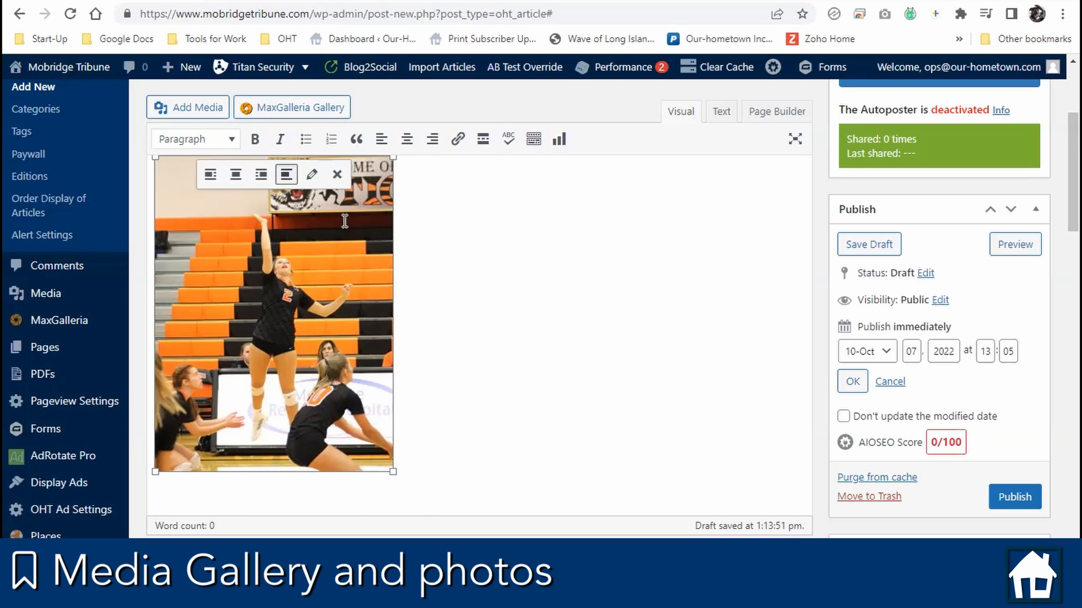
Edit the volleyball photo's details and try the Full Size – 464 × 615 and Thumbnail – 150 × 150 display sizes.
{"action": "left_click", "coordinate": [312, 174]}
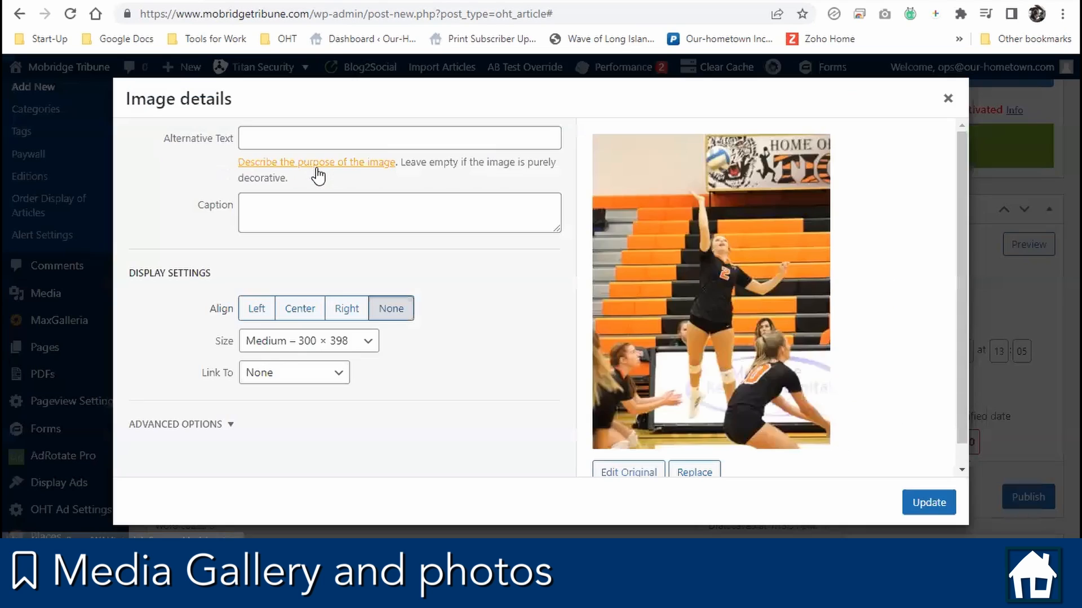
{"action": "left_click", "coordinate": [314, 341]}
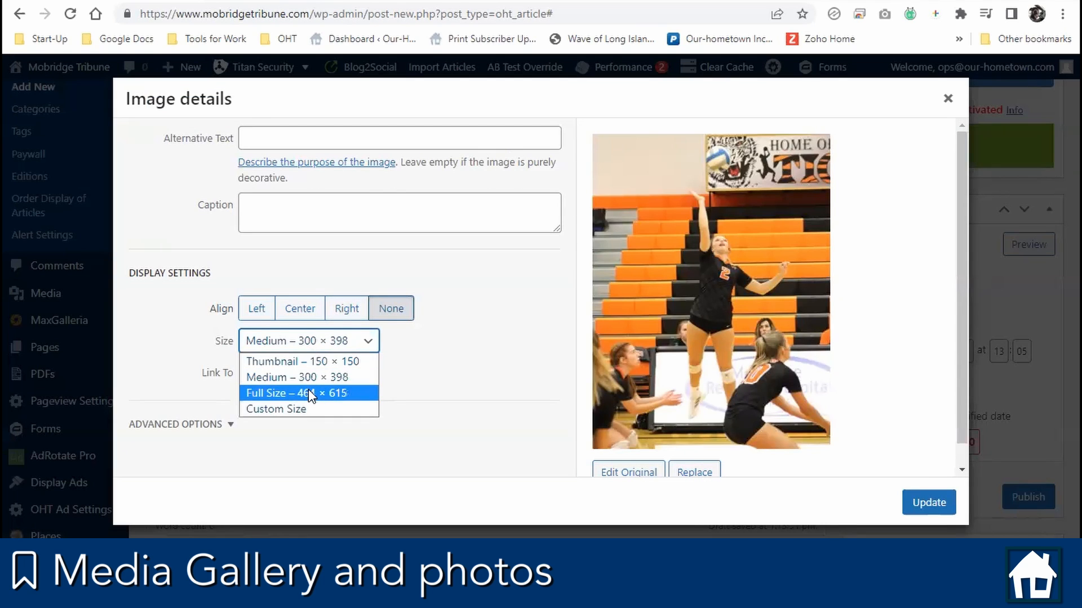
{"action": "left_click", "coordinate": [308, 391]}
{"action": "left_click", "coordinate": [314, 341]}
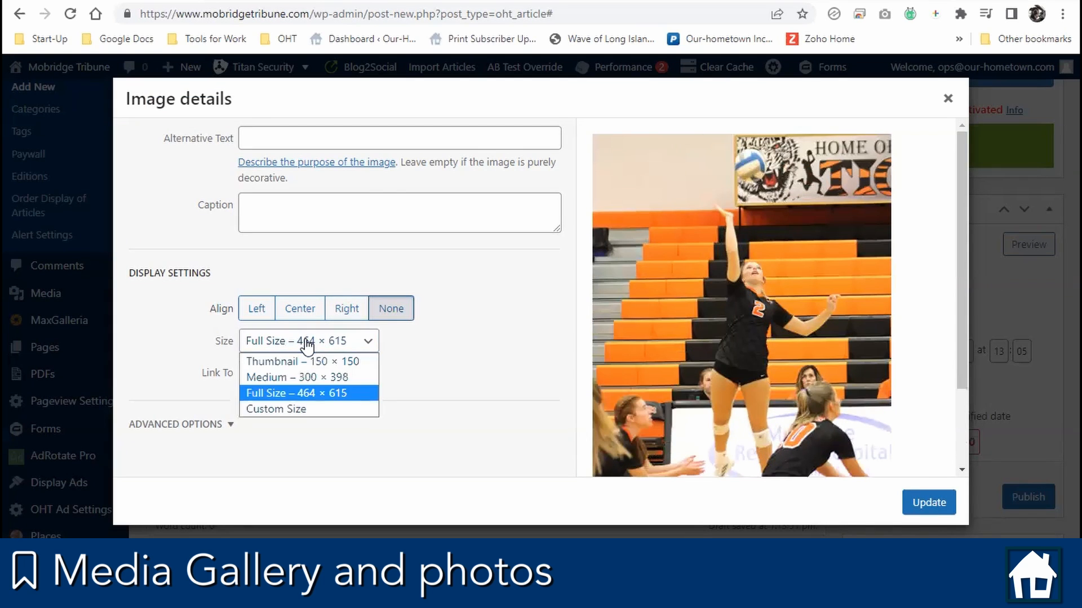
{"action": "left_click", "coordinate": [299, 360]}
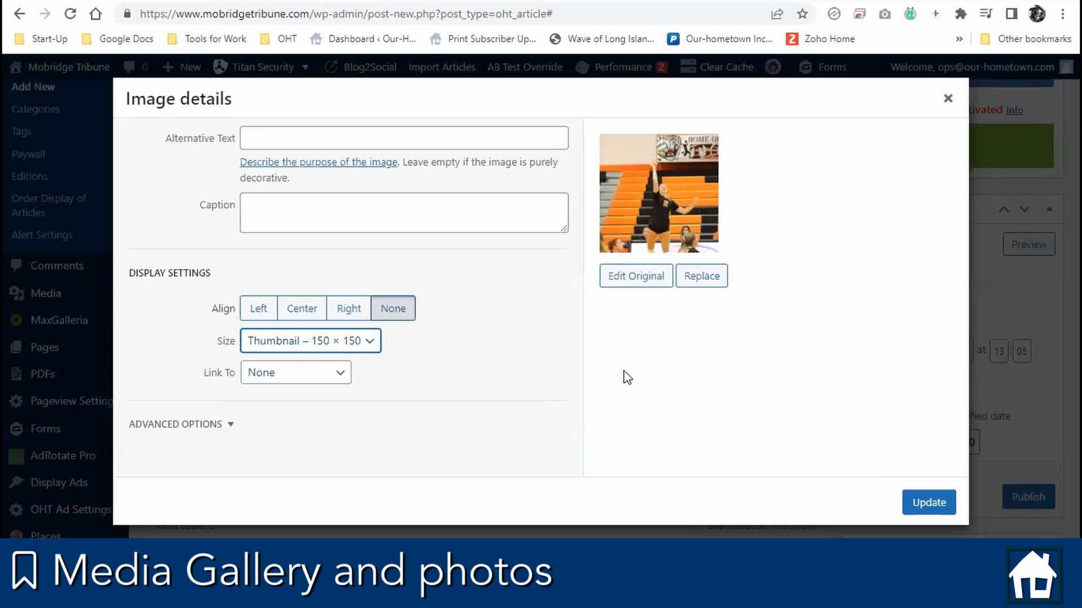
Try linking the photo to a custom URL, view its caption field, and close the image details without updating.
{"action": "left_click", "coordinate": [341, 374]}
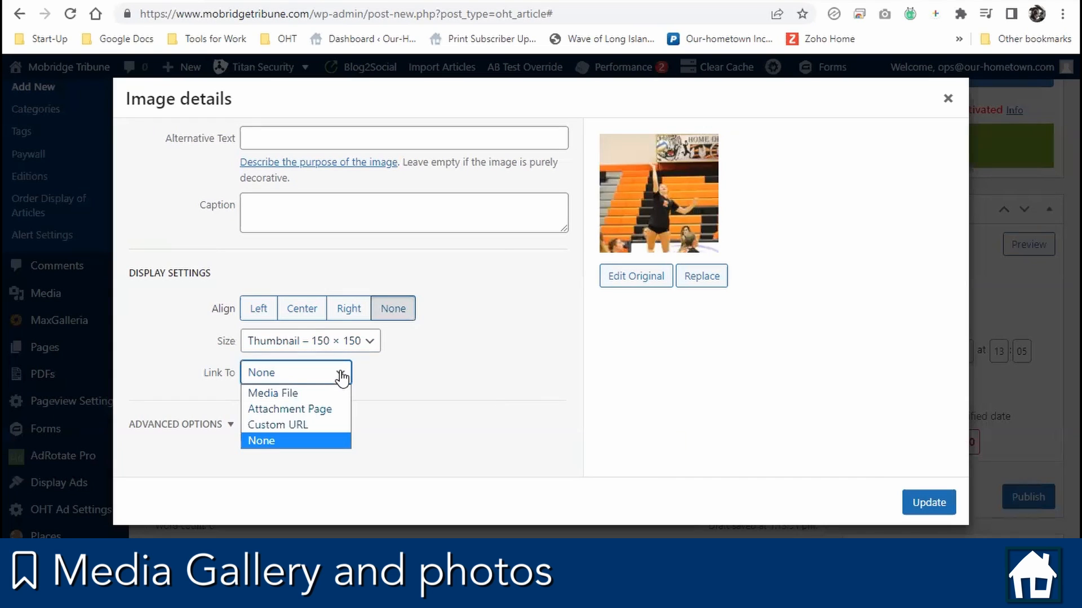
{"action": "left_click", "coordinate": [314, 426]}
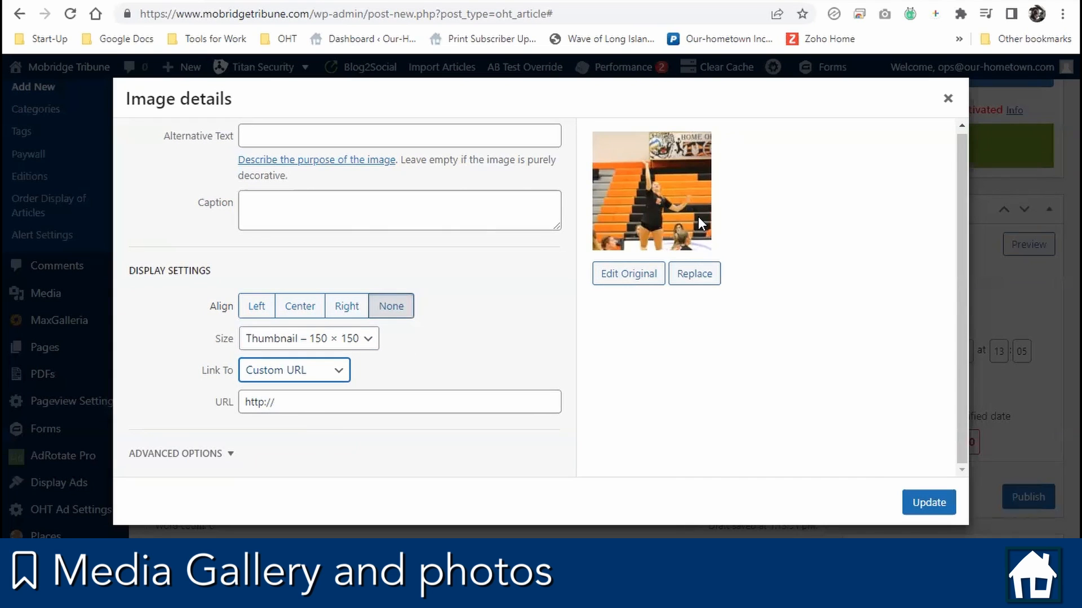
{"action": "left_click", "coordinate": [445, 400]}
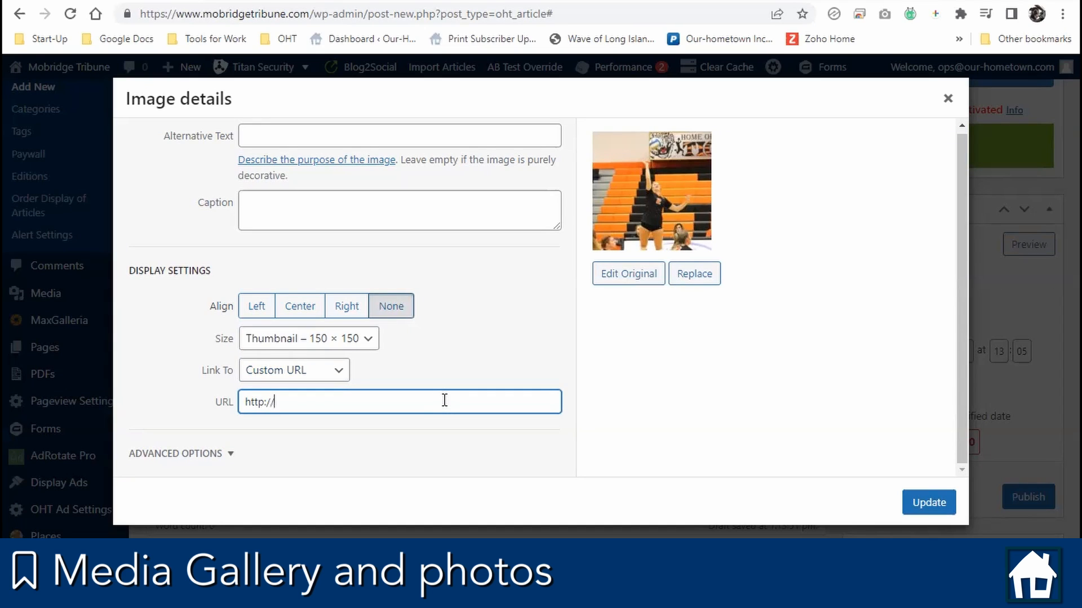
{"action": "left_click", "coordinate": [341, 204]}
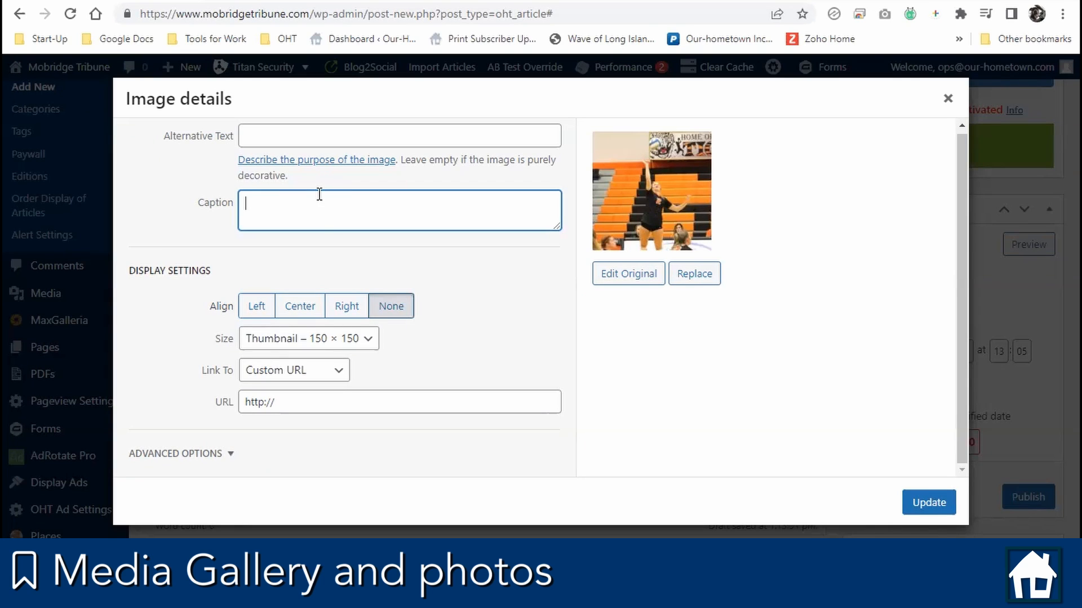
{"action": "left_click", "coordinate": [948, 99]}
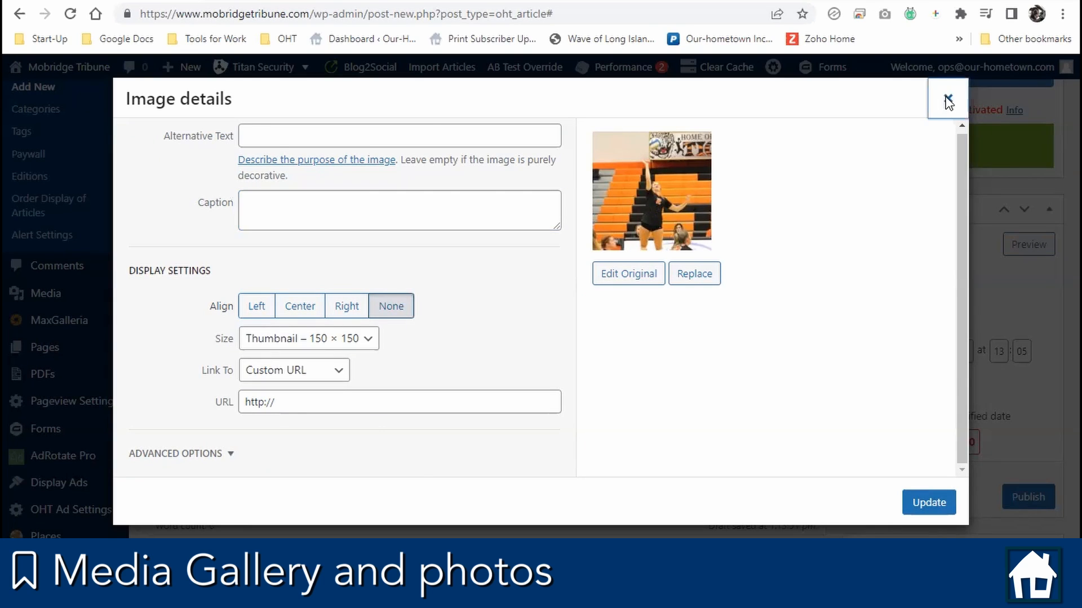
Select the volleyball photo in the Media Library, view its caption and description fields, and close the library without inserting it.
{"action": "left_click", "coordinate": [171, 105]}
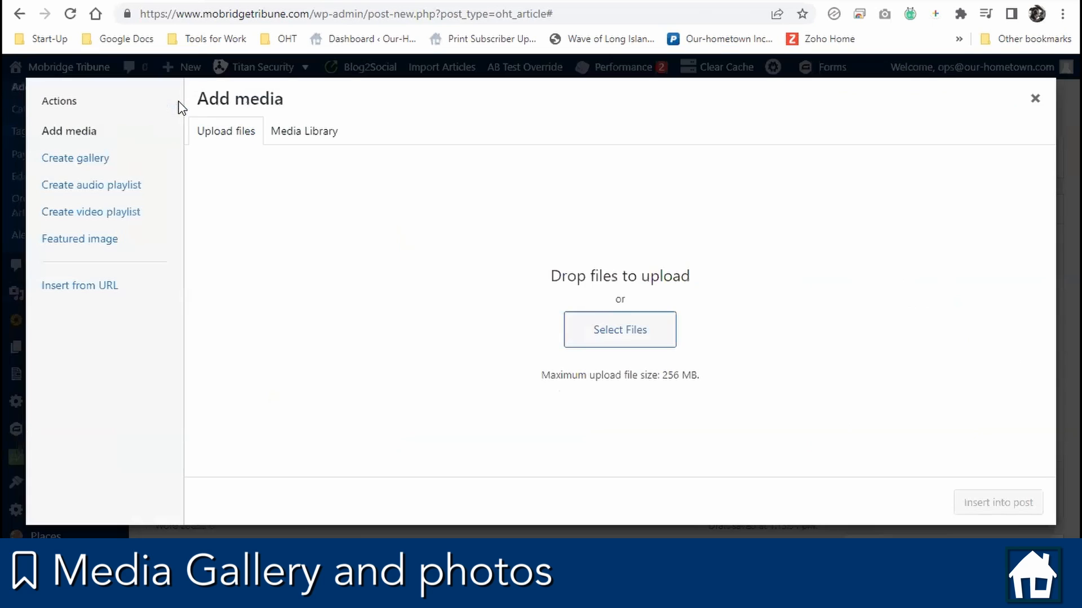
{"action": "left_click", "coordinate": [307, 133]}
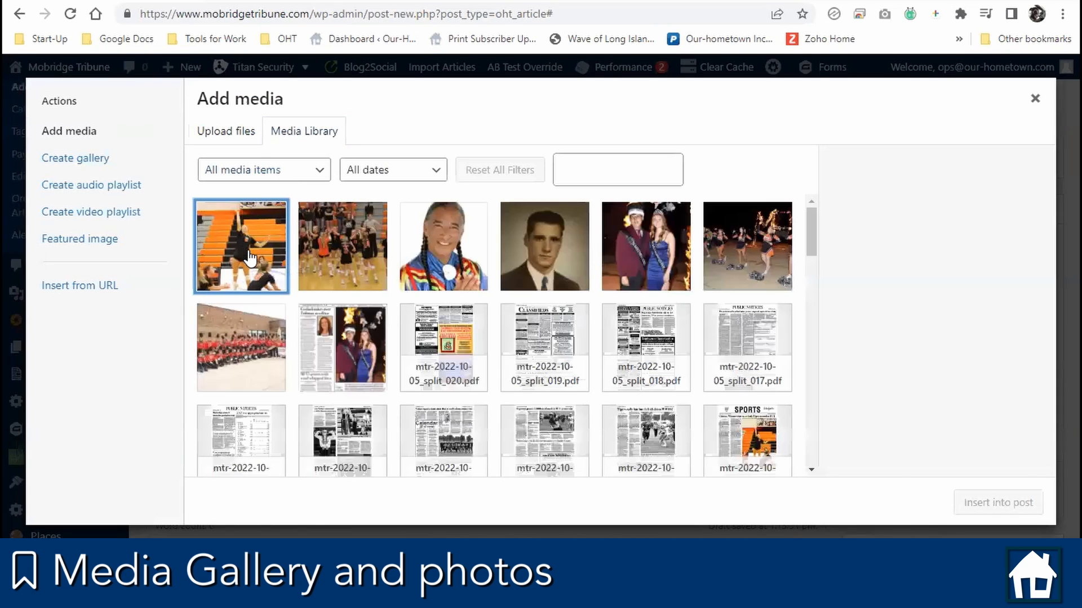
{"action": "left_click", "coordinate": [251, 256]}
{"action": "scroll", "coordinate": [946, 314], "scroll_direction": "down", "scroll_amount": 3}
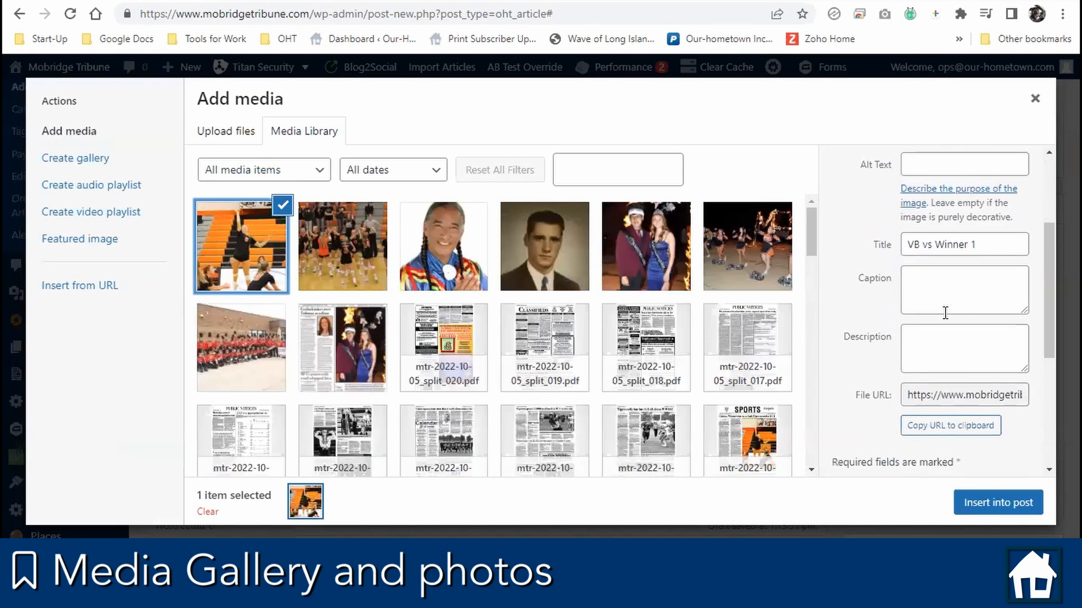
{"action": "left_click", "coordinate": [949, 280]}
{"action": "left_click", "coordinate": [948, 356]}
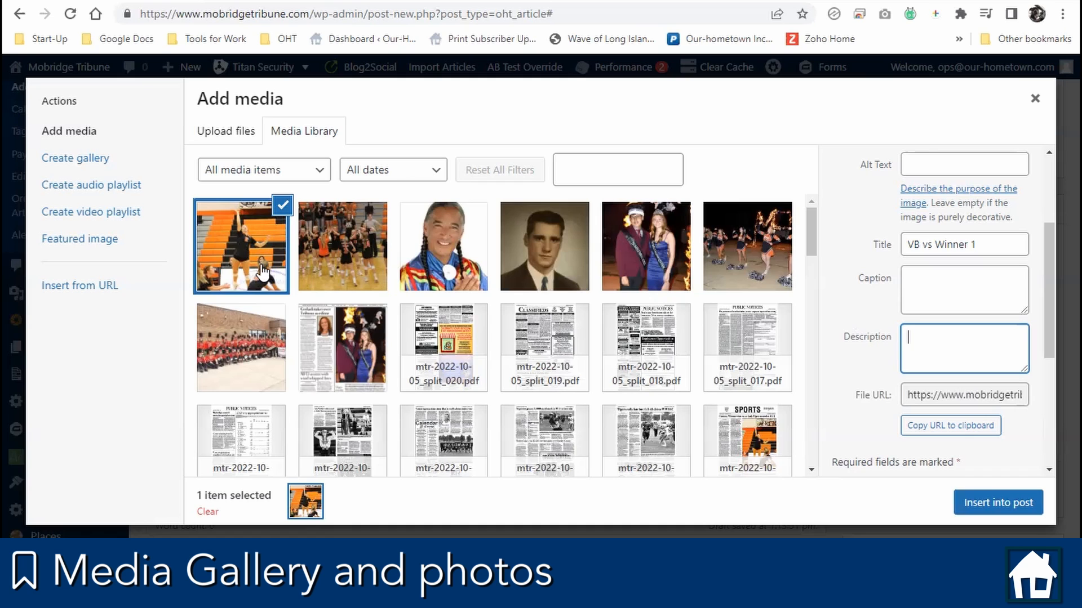
{"action": "left_click", "coordinate": [1035, 99]}
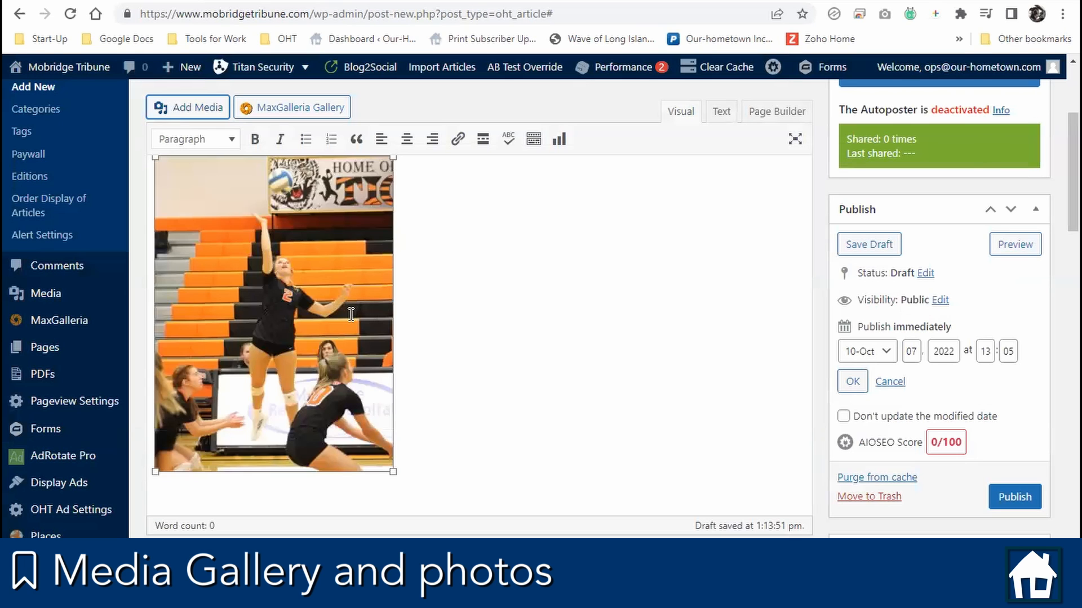
Reopen the inserted photo's details, view the options for editing the original or replacing it, and close without changes.
{"action": "left_click", "coordinate": [314, 179]}
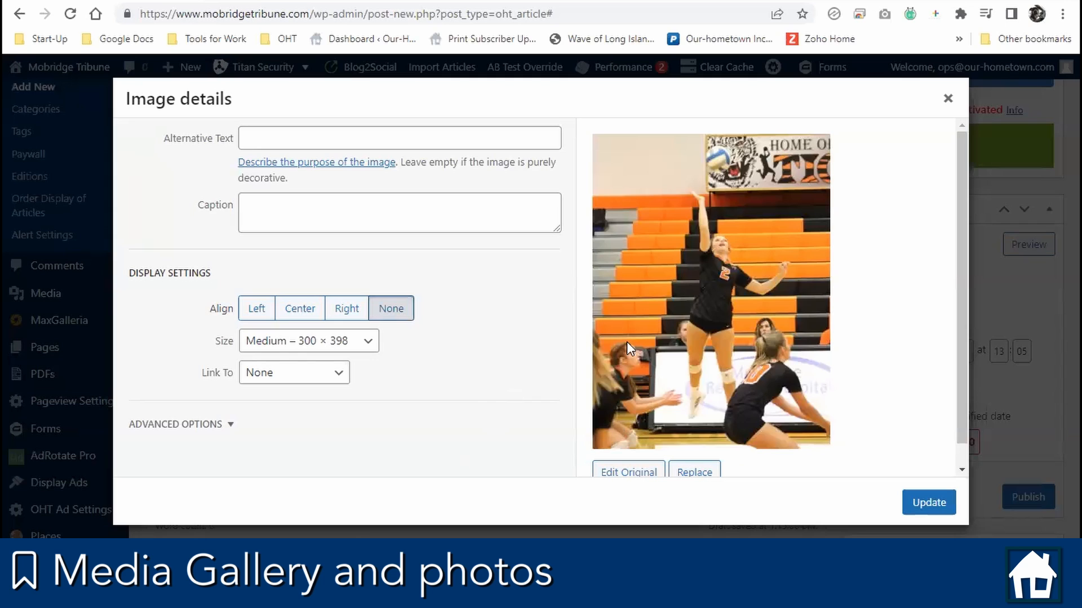
{"action": "scroll", "coordinate": [731, 376], "scroll_direction": "down", "scroll_amount": 1}
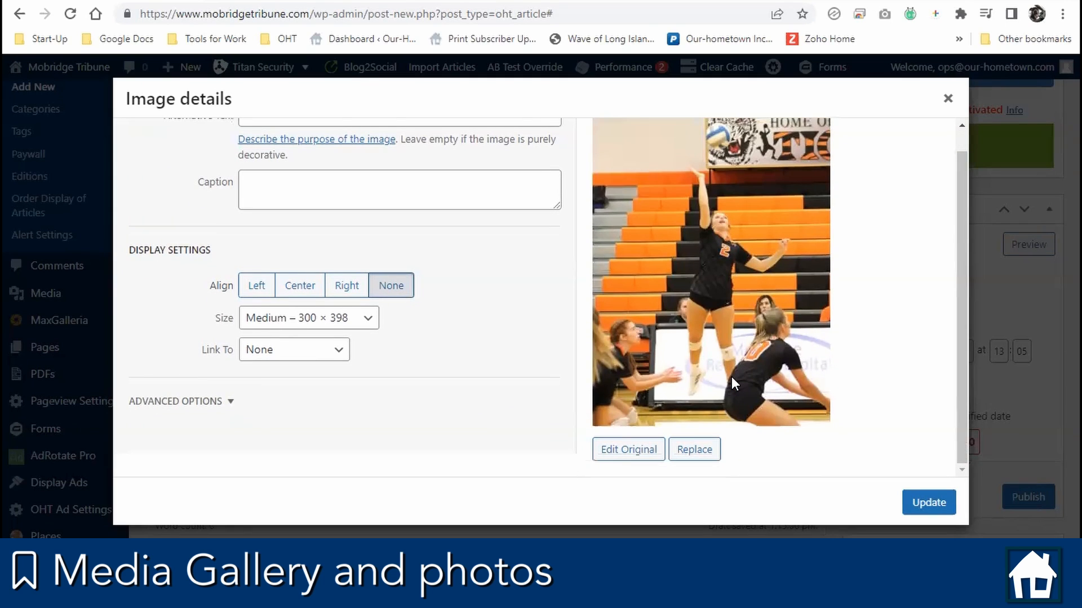
{"action": "scroll", "coordinate": [731, 376], "scroll_direction": "up", "scroll_amount": 1}
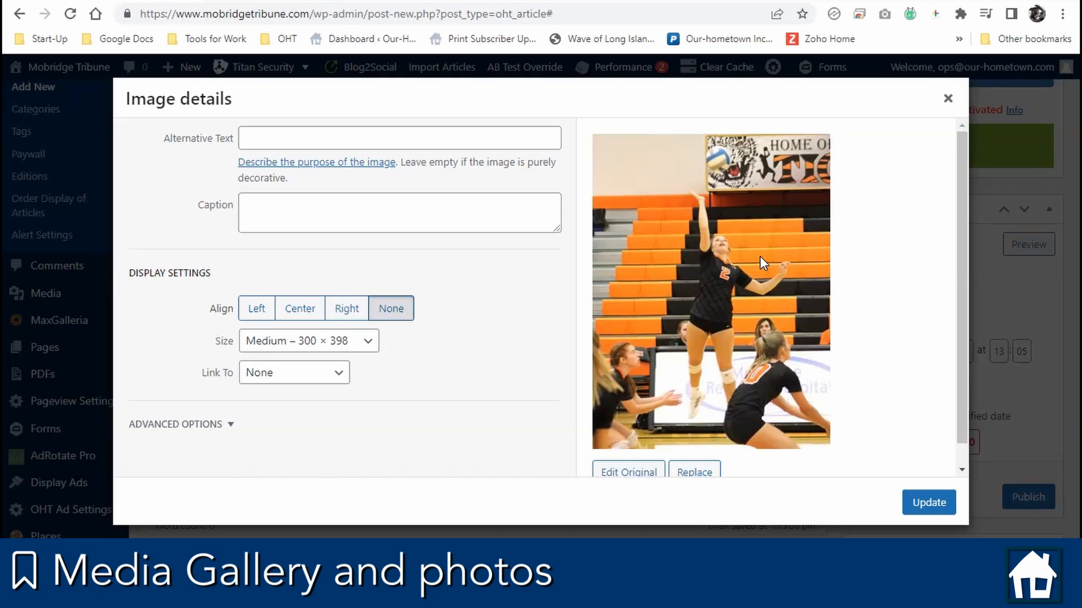
{"action": "left_click", "coordinate": [947, 102]}
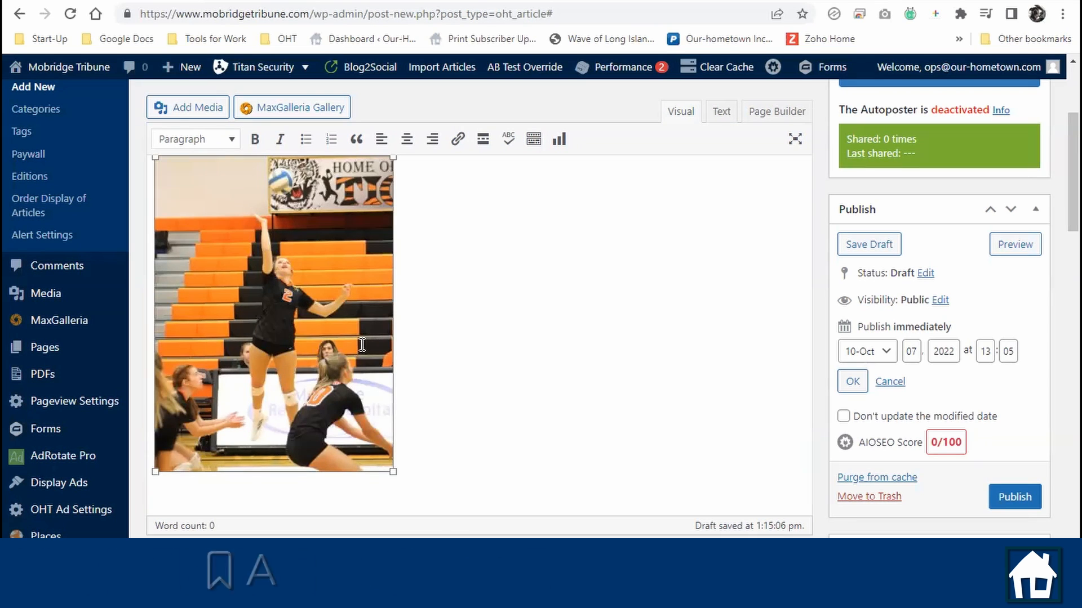
Upload the file "Audio Sponsor example.mp3" from the desktop to the media library.
{"action": "left_click", "coordinate": [199, 107]}
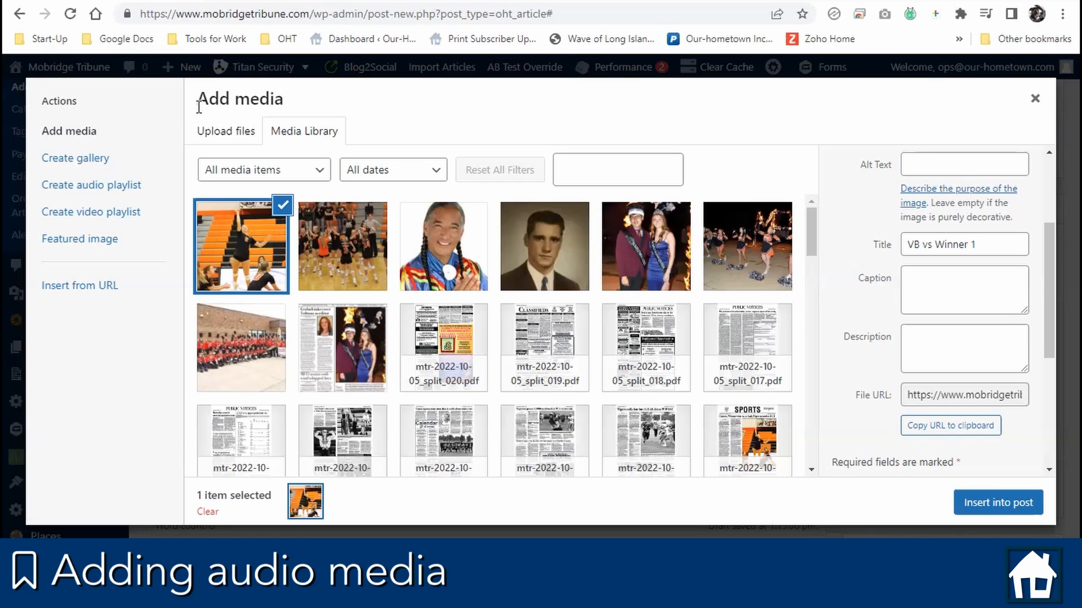
{"action": "left_click", "coordinate": [212, 138]}
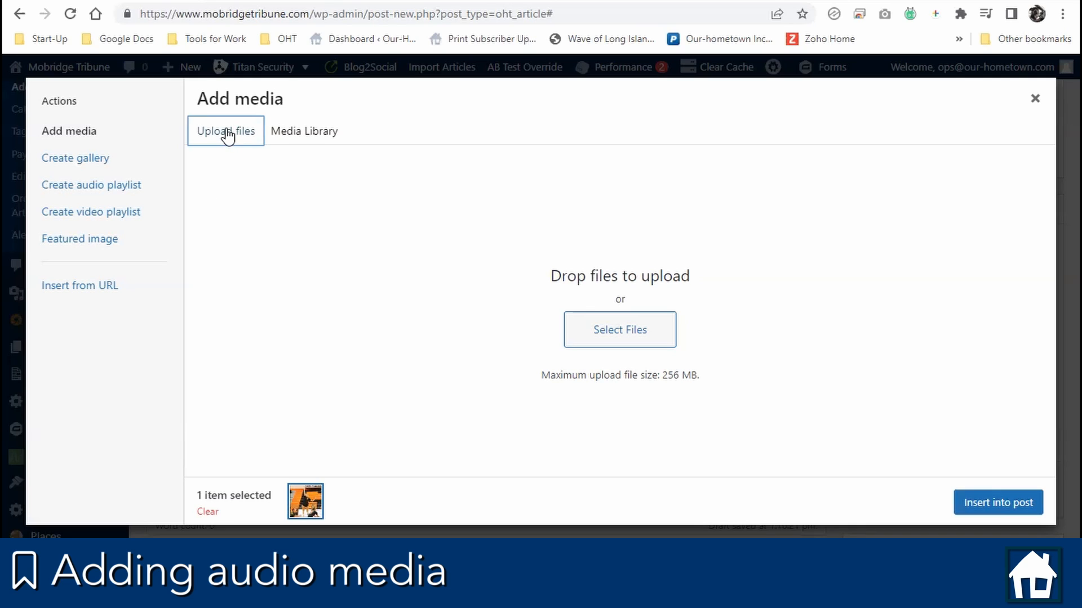
{"action": "left_click", "coordinate": [644, 338]}
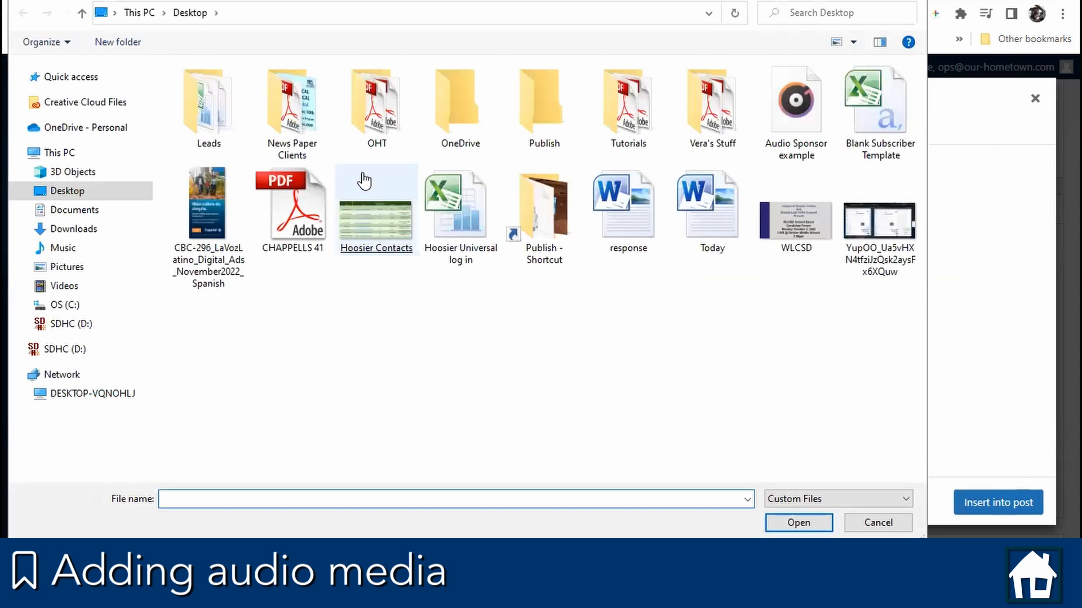
{"action": "double_click", "coordinate": [310, 121]}
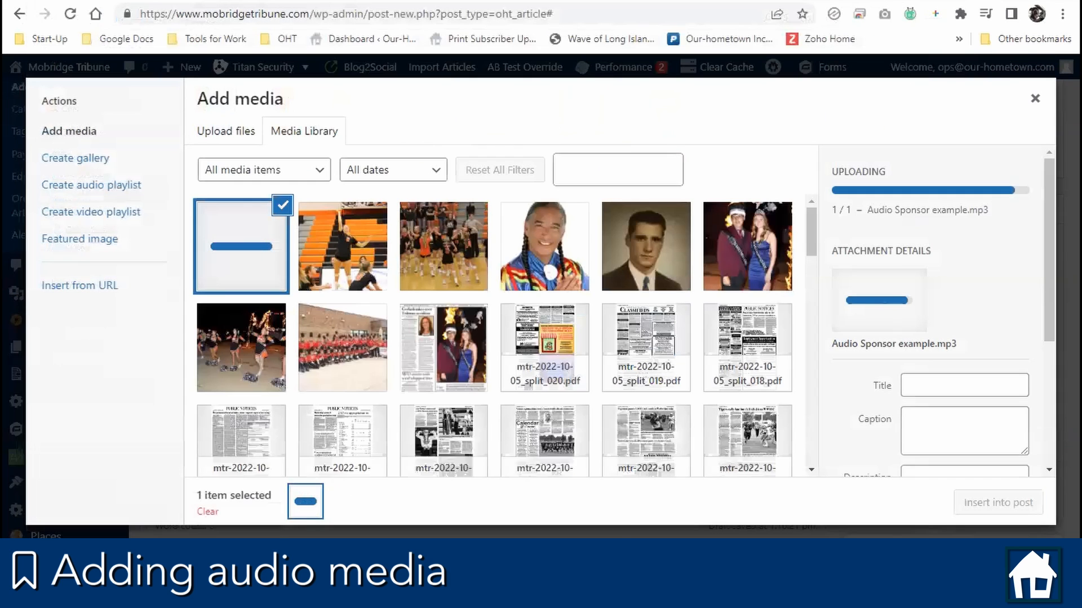
{"action": "mouse_move", "coordinate": [371, 594]}
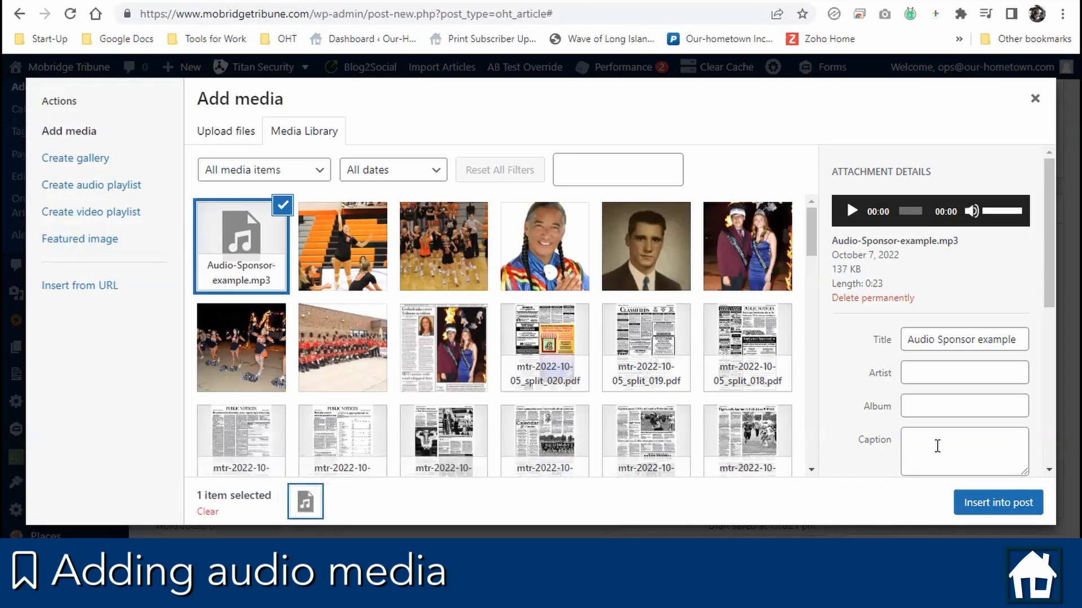
Caption the uploaded audio "This article was brought to you by Audio Sponsor" and insert it into the article body.
{"action": "left_click", "coordinate": [936, 444]}
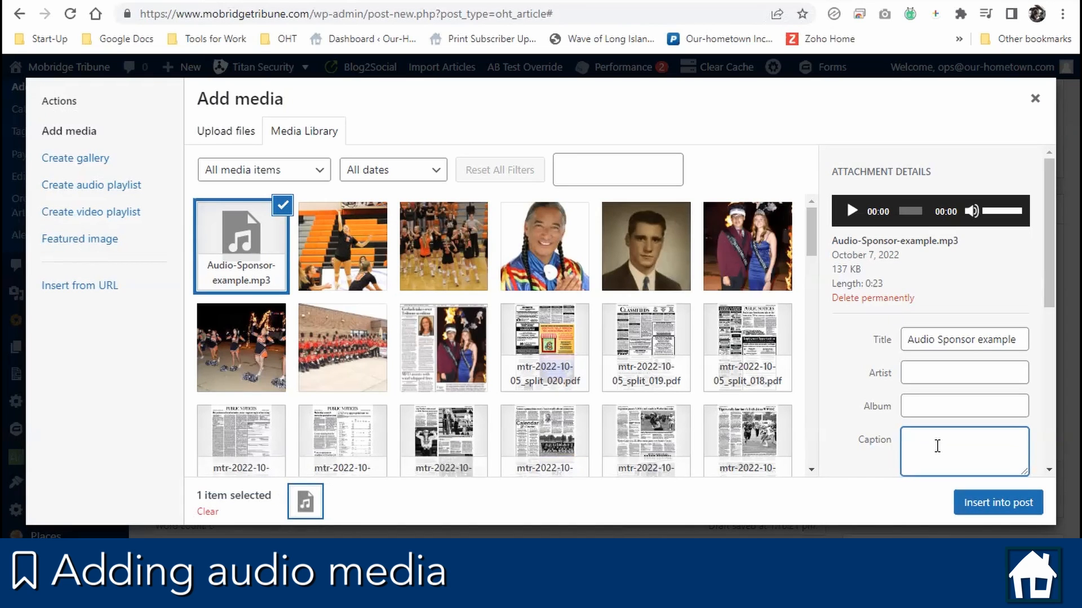
{"action": "type", "text": "This article was brought to you by "}
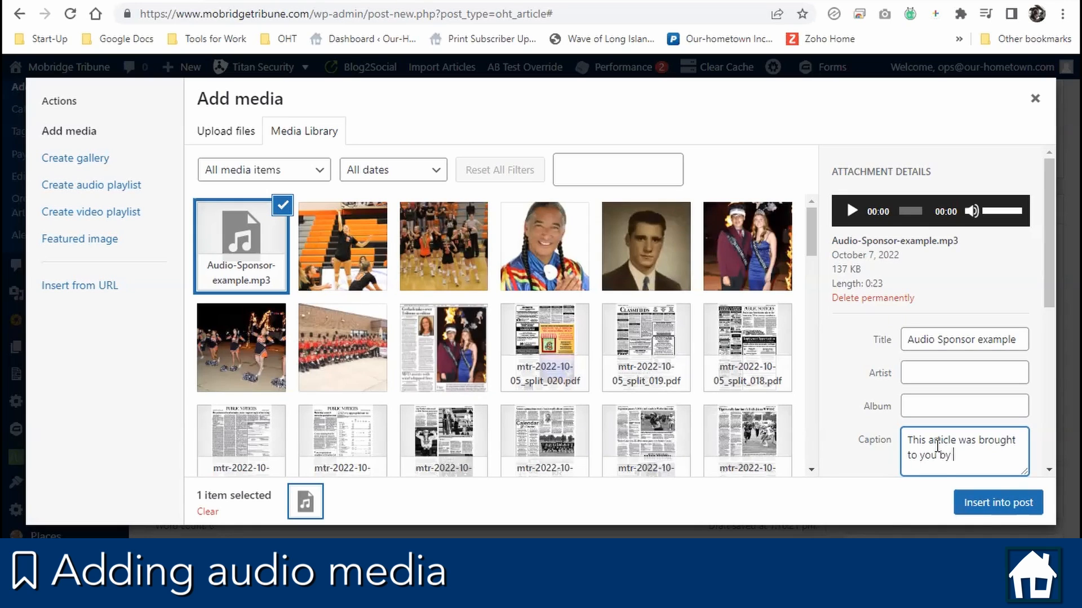
{"action": "type", "text": "Audio Sponsor"}
{"action": "left_click", "coordinate": [1011, 506]}
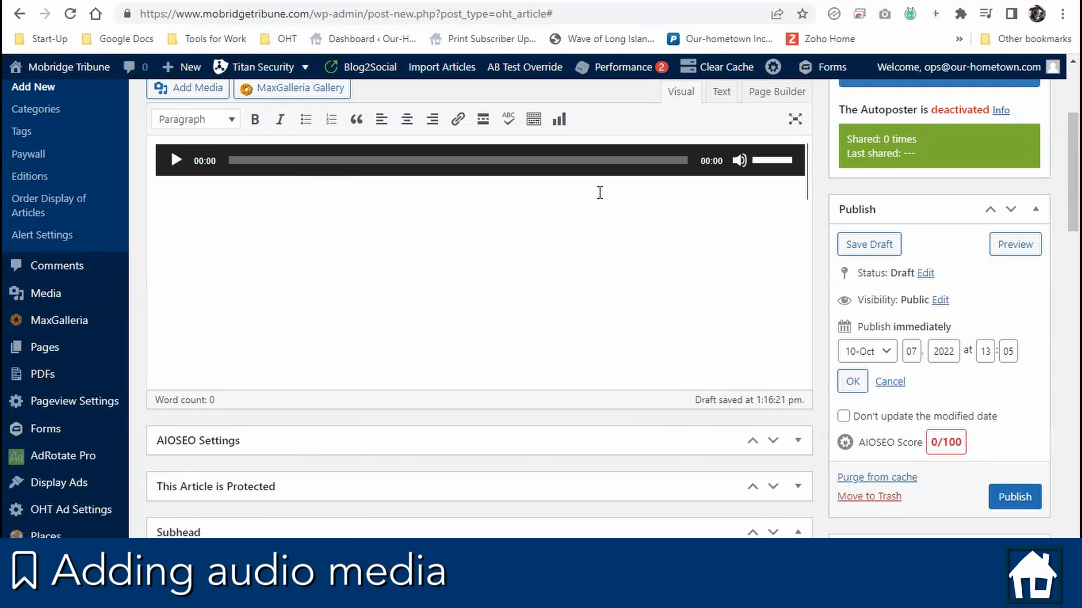
Turn on Autoplay for the inserted audio, update it, and test its playback in the editor.
{"action": "scroll", "coordinate": [600, 193], "scroll_direction": "up", "scroll_amount": 2}
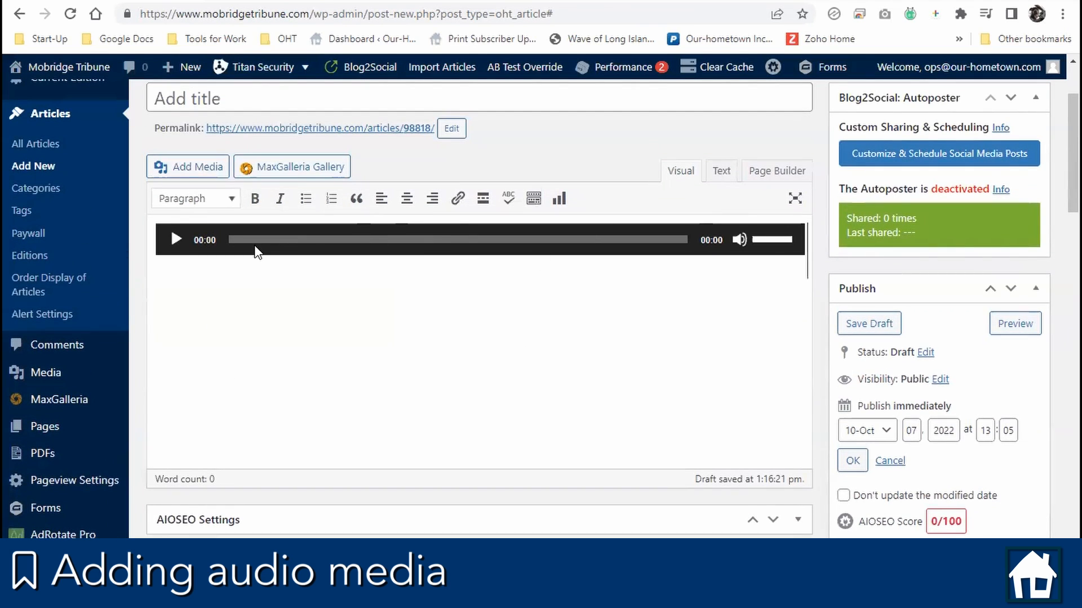
{"action": "left_click", "coordinate": [256, 248]}
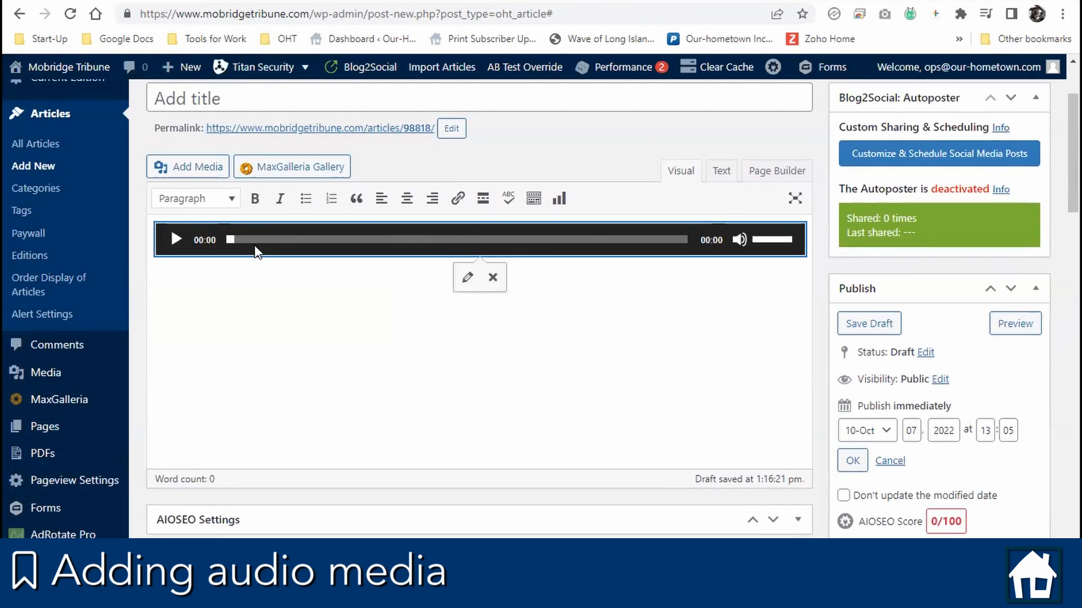
{"action": "left_click", "coordinate": [467, 278]}
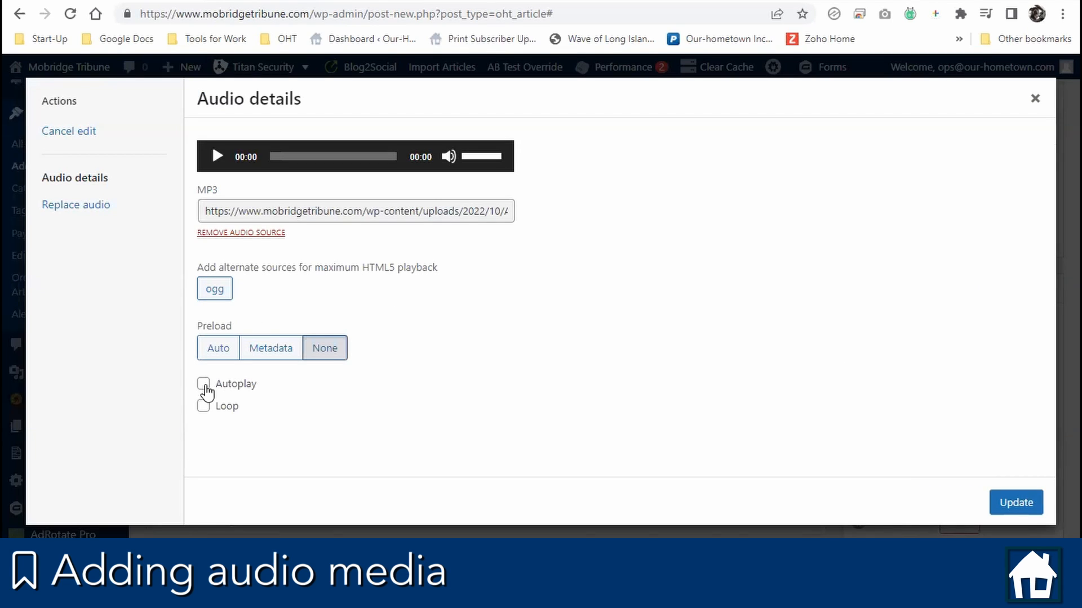
{"action": "left_click", "coordinate": [204, 385]}
{"action": "left_click", "coordinate": [1000, 504]}
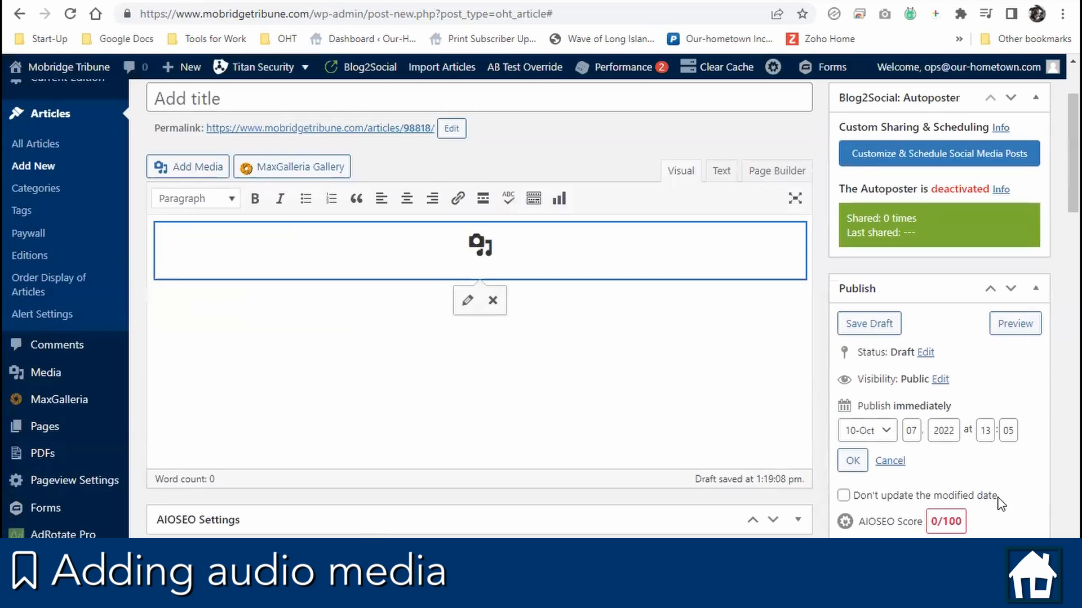
{"action": "left_click", "coordinate": [176, 241]}
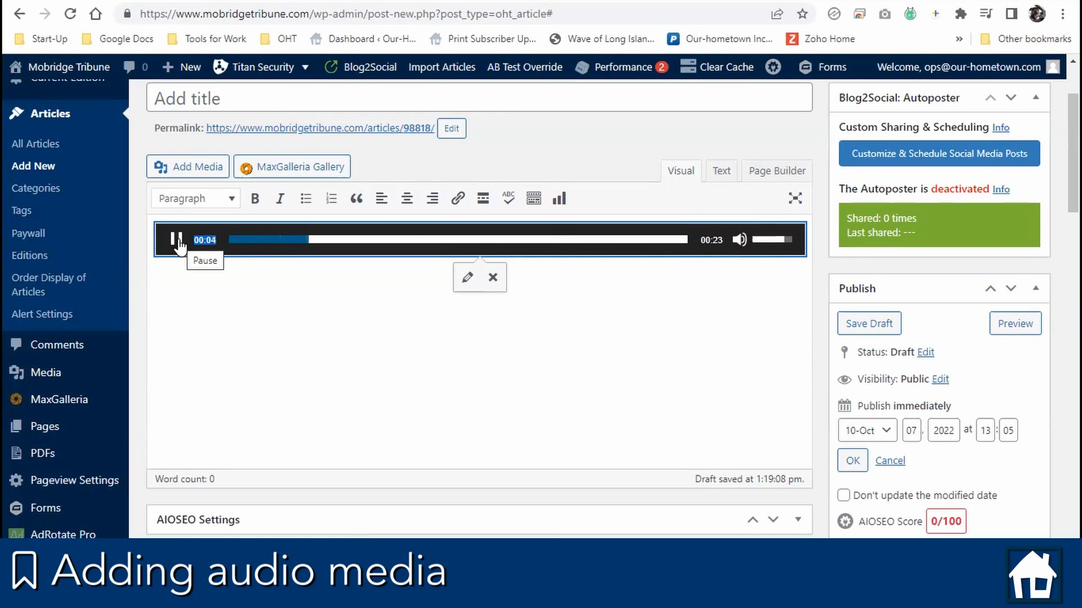
{"action": "left_click", "coordinate": [177, 241]}
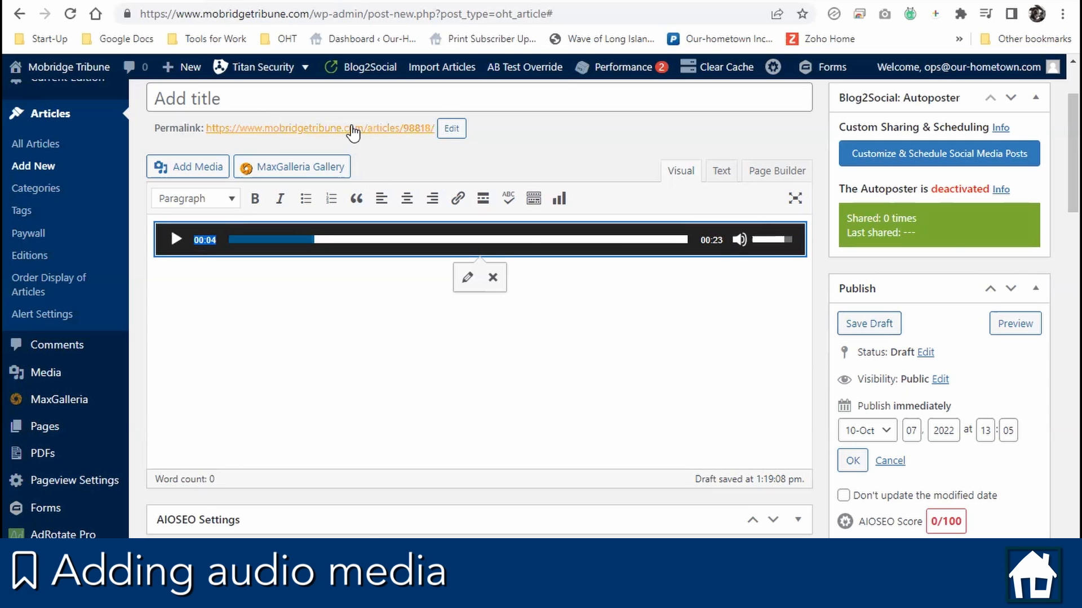
Open the article's permalink in a new tab and examine the audio player on the previewed page.
{"action": "right_click", "coordinate": [351, 131]}
{"action": "left_click", "coordinate": [382, 143]}
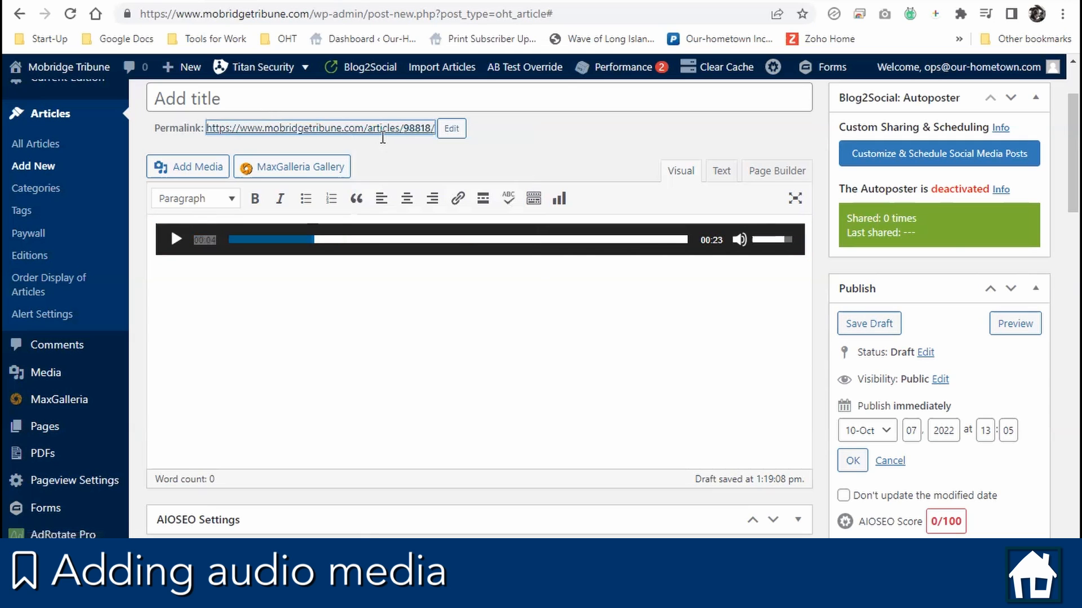
{"action": "key", "text": "ctrl+Tab"}
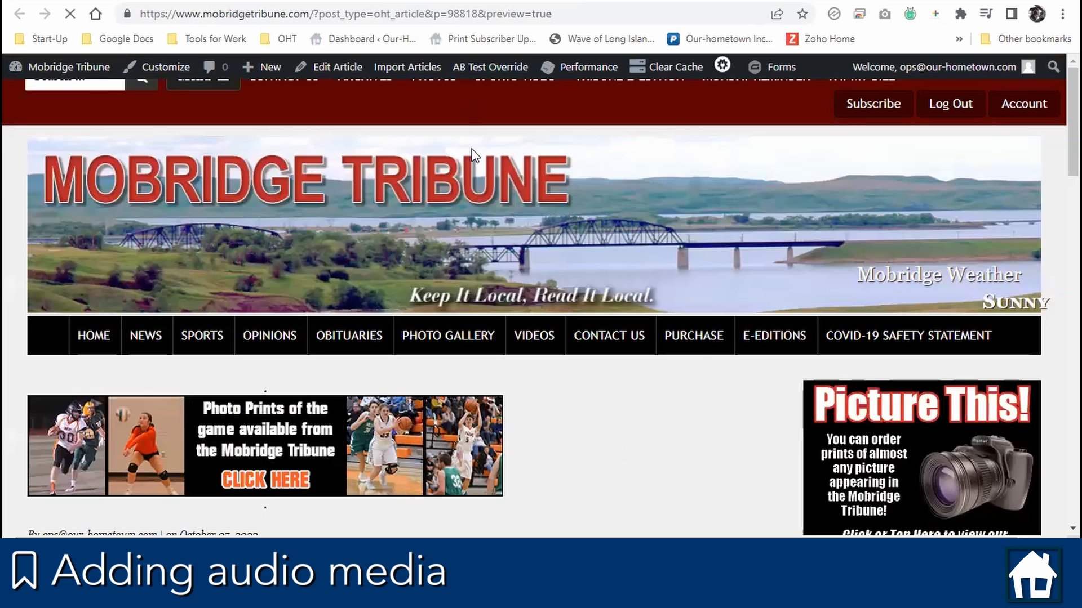
{"action": "scroll", "coordinate": [472, 149], "scroll_direction": "down", "scroll_amount": 5}
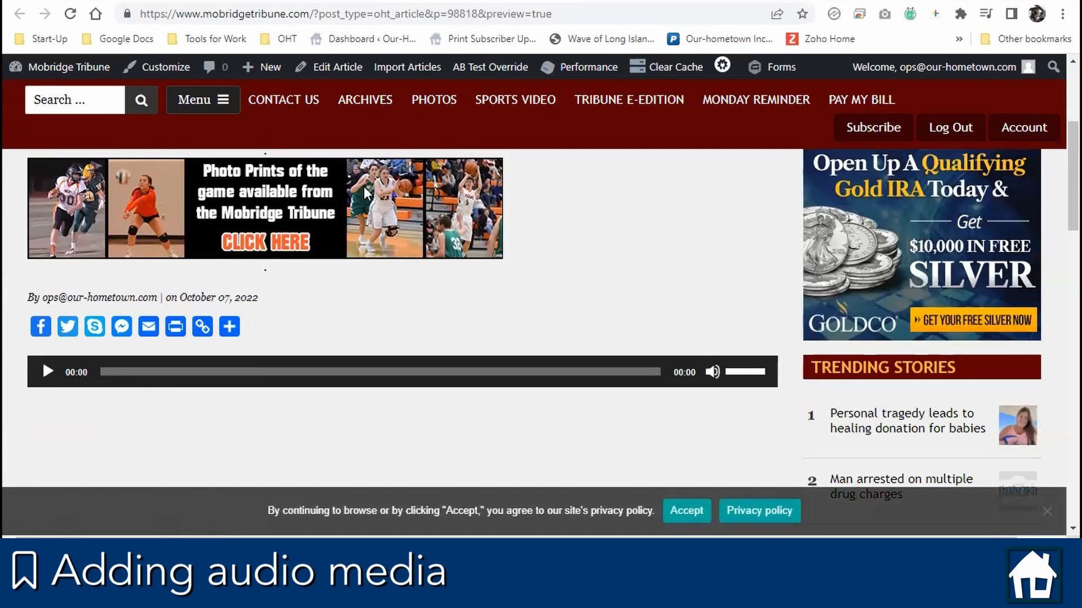
Return to the article editor and save the article as a draft.
{"action": "key", "text": "ctrl+Tab"}
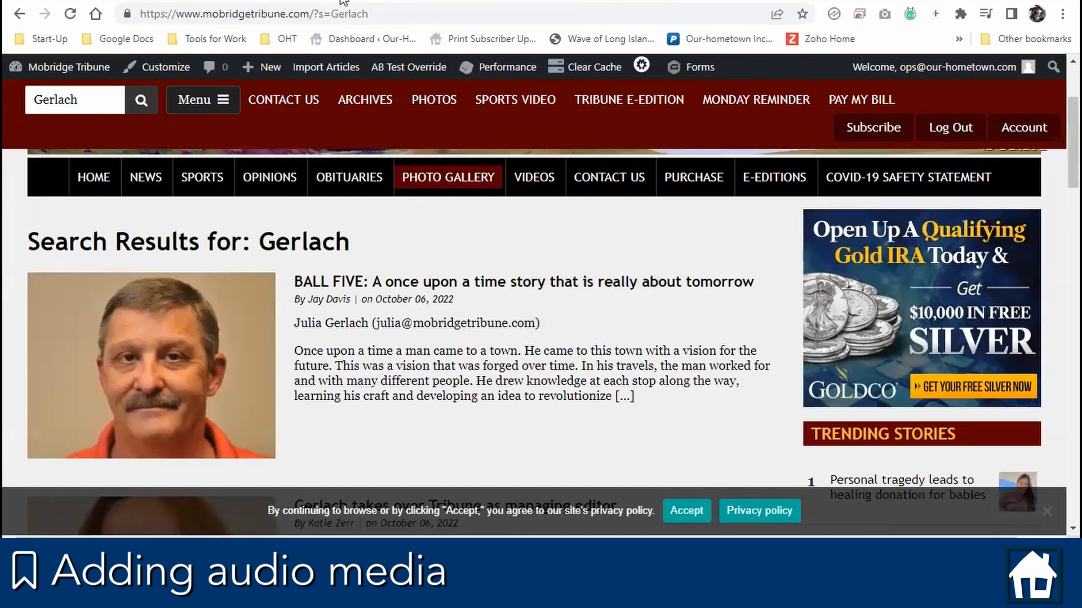
{"action": "key", "text": "ctrl+Tab"}
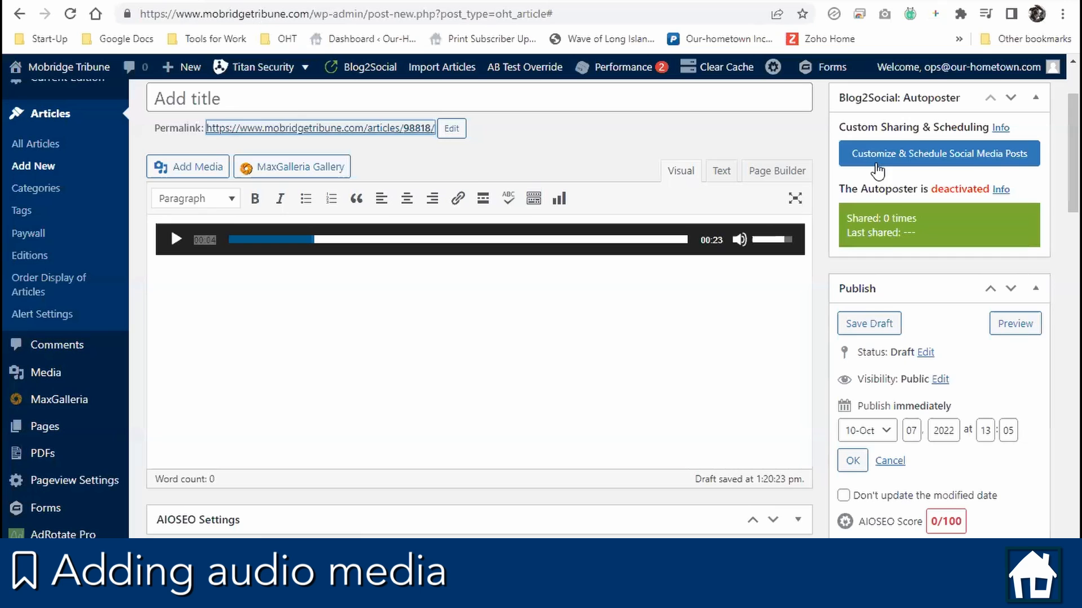
{"action": "scroll", "coordinate": [894, 276], "scroll_direction": "up", "scroll_amount": 2}
{"action": "scroll", "coordinate": [894, 276], "scroll_direction": "down", "scroll_amount": 2}
{"action": "left_click", "coordinate": [891, 275]}
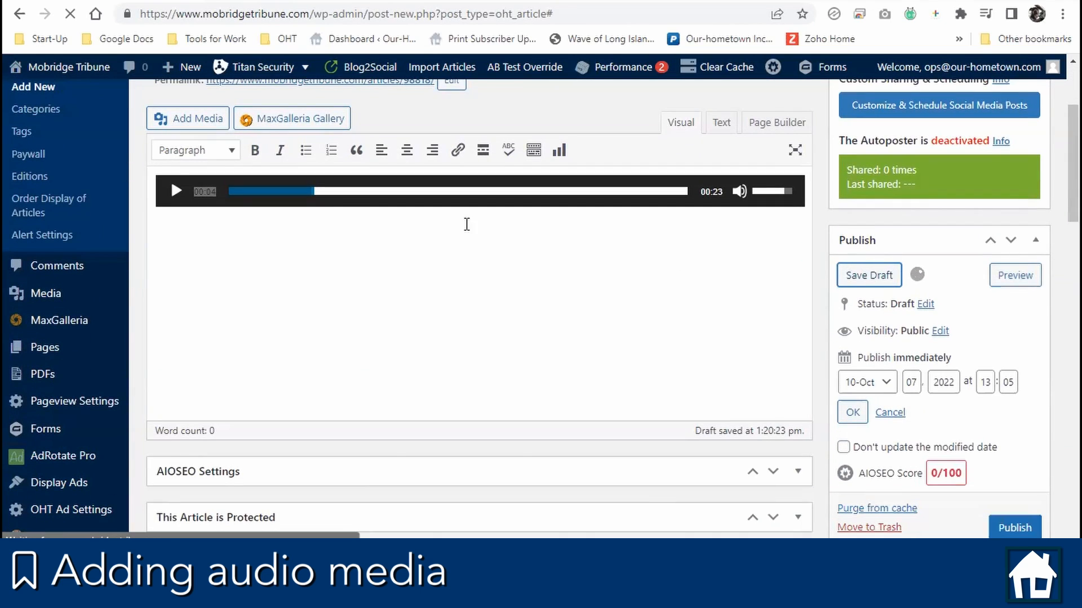
Open the saved draft's permalink in a new tab.
{"action": "scroll", "coordinate": [466, 223], "scroll_direction": "up", "scroll_amount": 3}
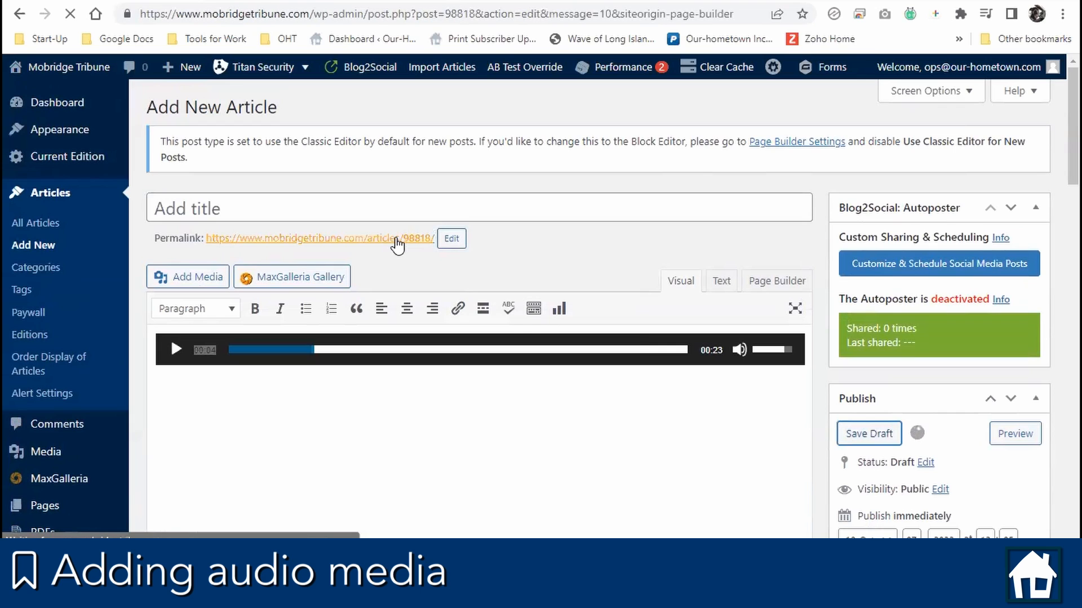
{"action": "right_click", "coordinate": [397, 239]}
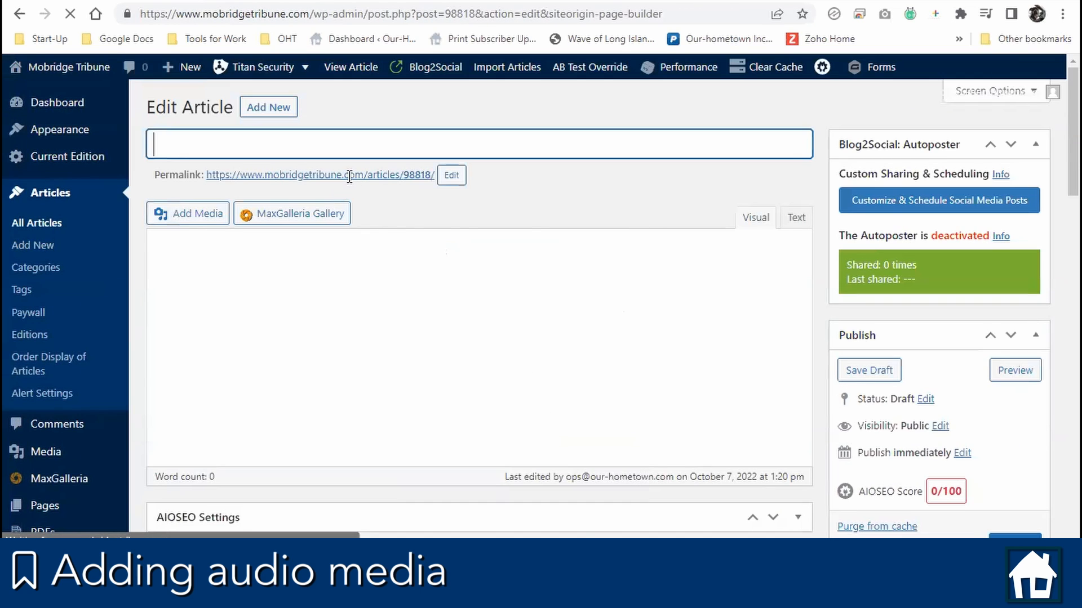
{"action": "right_click", "coordinate": [348, 178]}
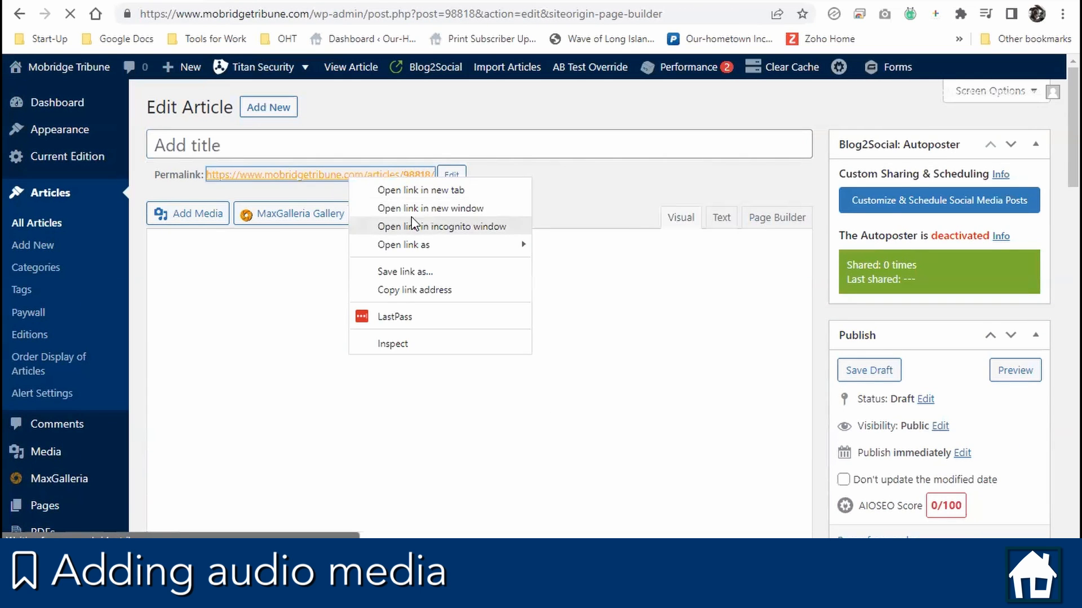
{"action": "left_click", "coordinate": [424, 191]}
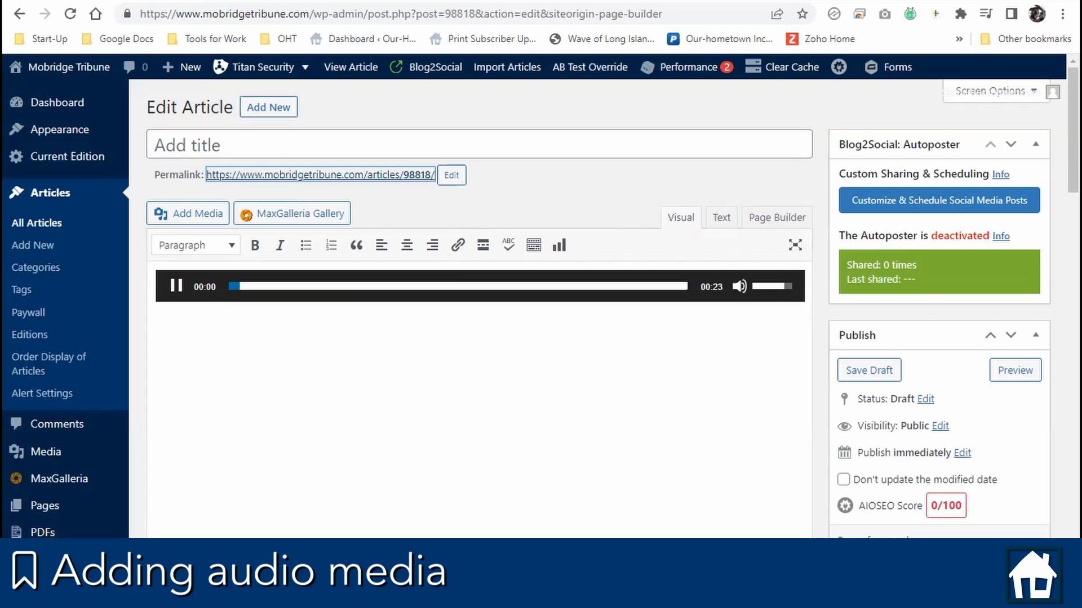
Test the audio player on the previewed page and pause the playback in the editor.
{"action": "left_click", "coordinate": [177, 290]}
{"action": "left_click", "coordinate": [372, 56]}
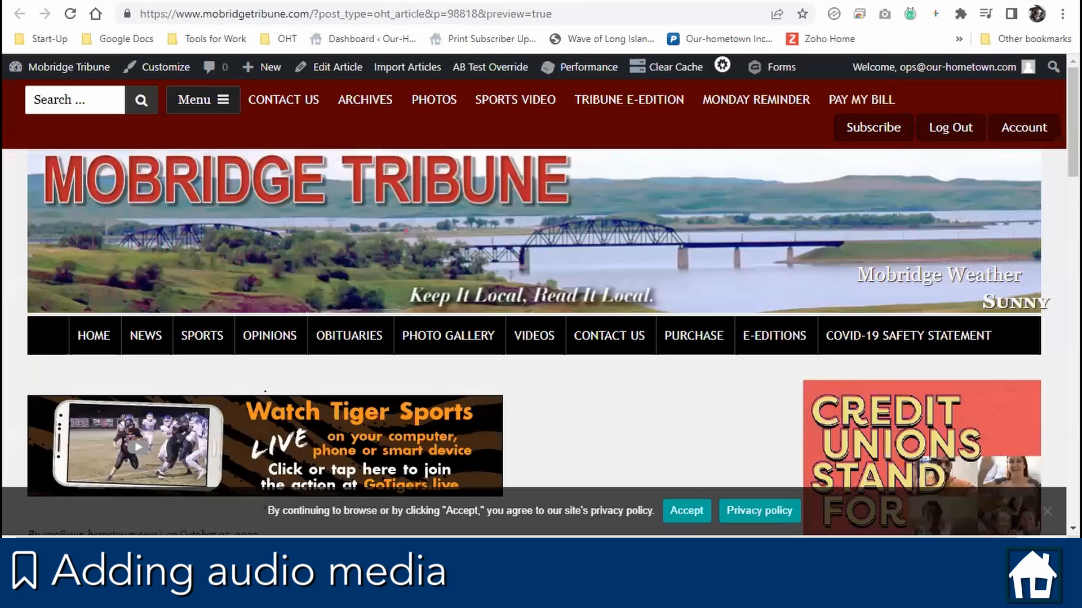
{"action": "scroll", "coordinate": [447, 293], "scroll_direction": "down", "scroll_amount": 5}
{"action": "left_click", "coordinate": [49, 281]}
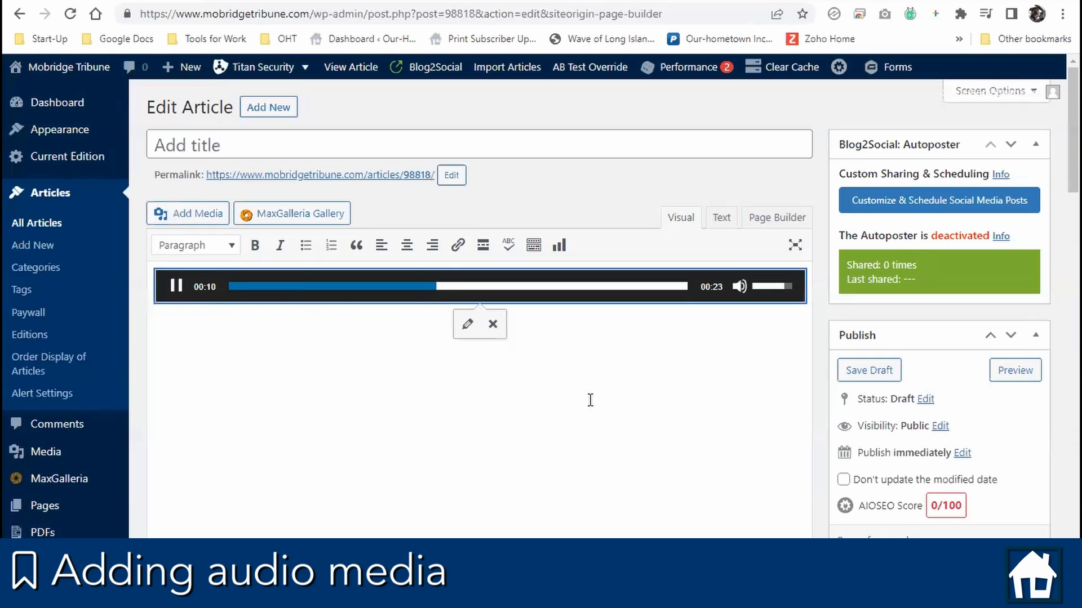
{"action": "left_click", "coordinate": [175, 287]}
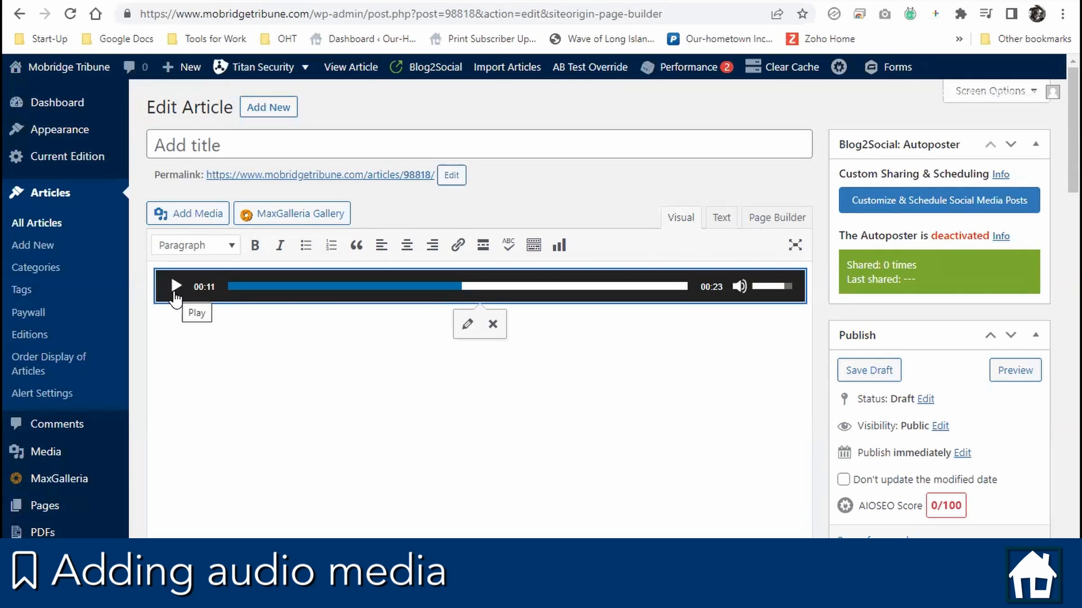
Try the Auto and Metadata preload options in the inserted audio's details, and close them without updating.
{"action": "scroll", "coordinate": [536, 343], "scroll_direction": "down", "scroll_amount": 1}
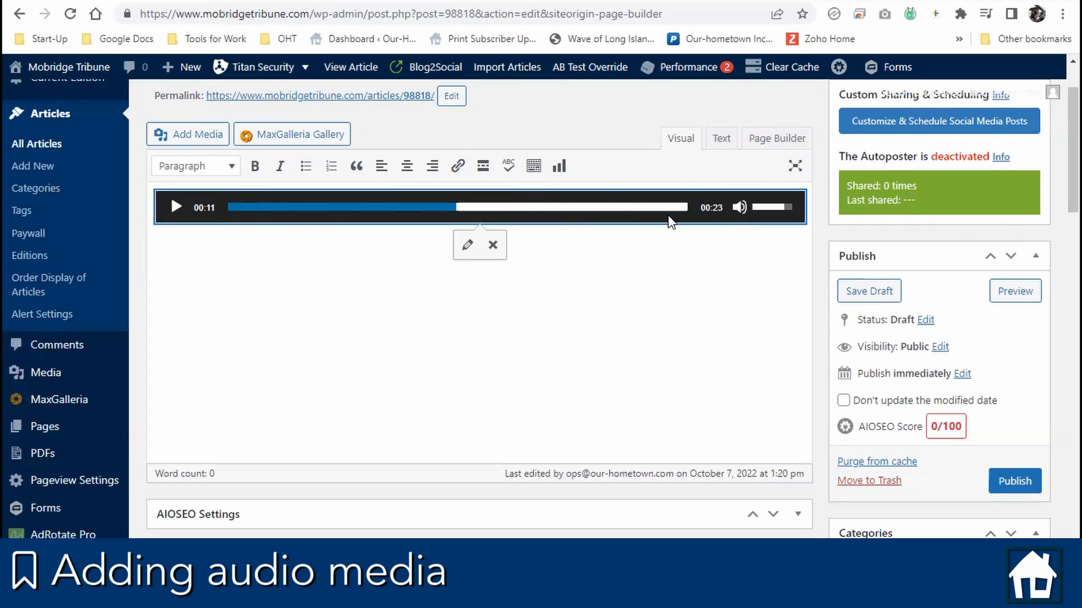
{"action": "left_click", "coordinate": [467, 245]}
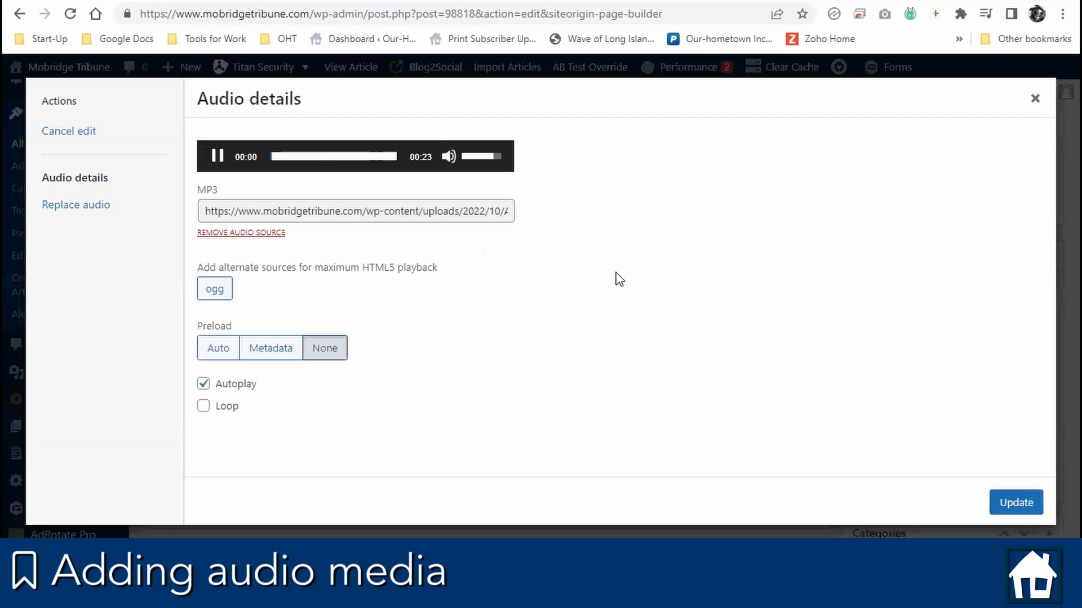
{"action": "left_click", "coordinate": [215, 158]}
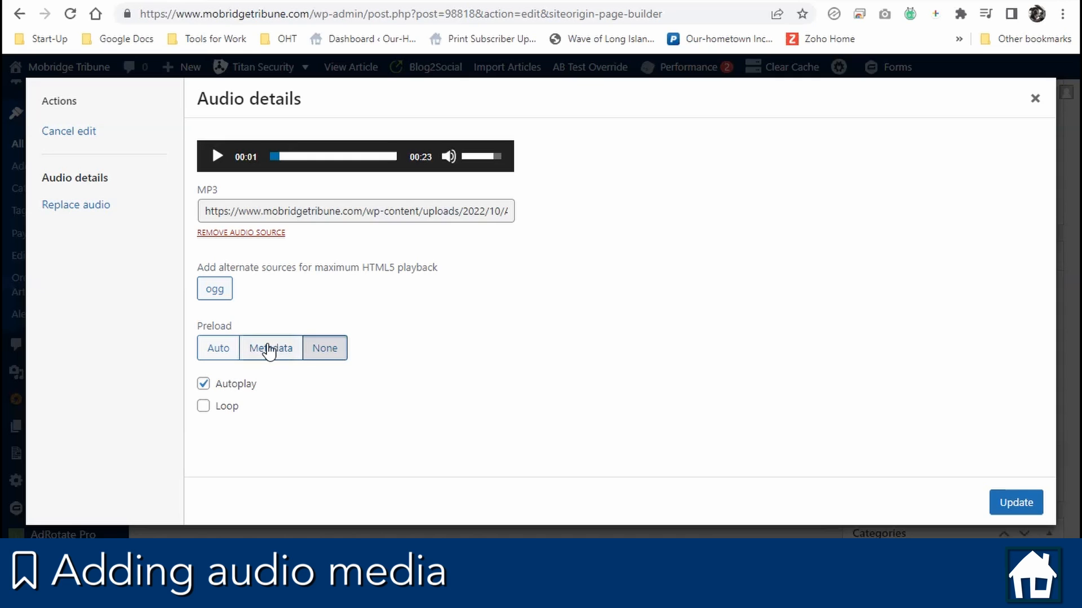
{"action": "left_click", "coordinate": [218, 349]}
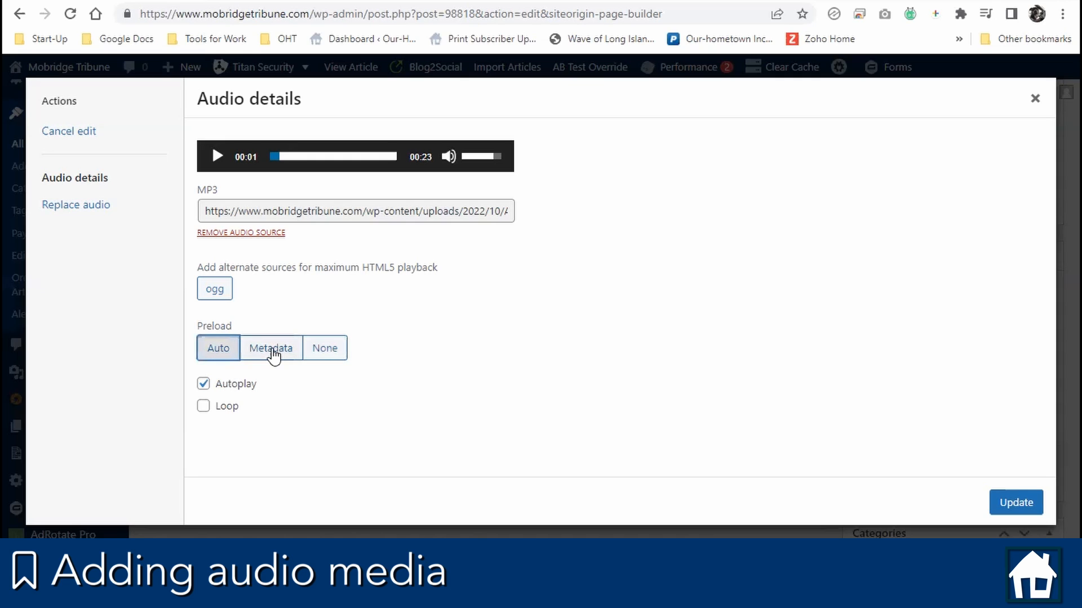
{"action": "left_click", "coordinate": [273, 354]}
{"action": "left_click", "coordinate": [231, 356]}
{"action": "left_click", "coordinate": [1035, 99]}
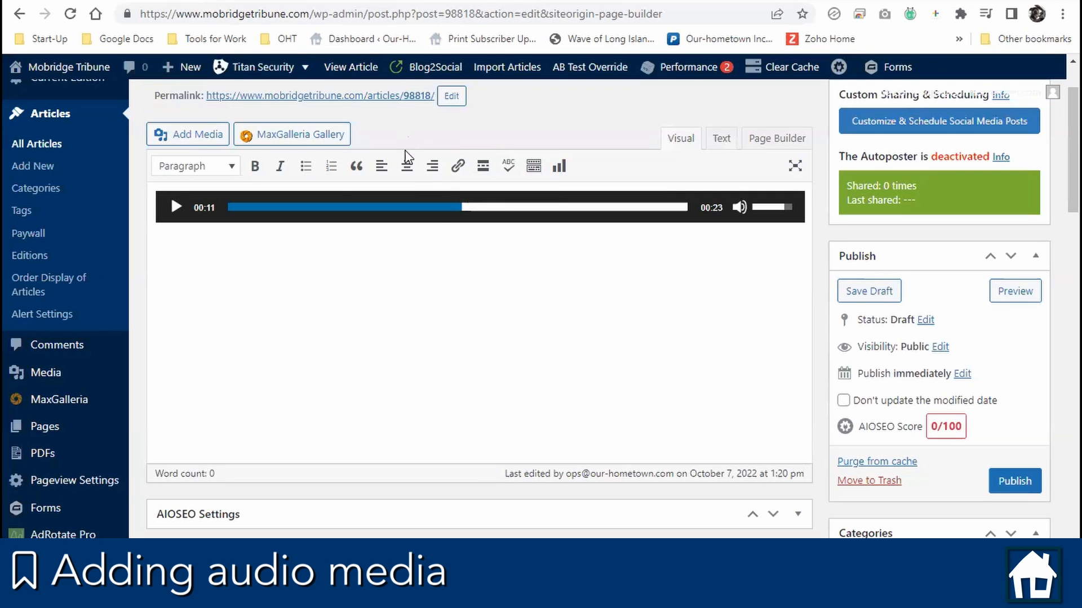
Examine the inserted audio's edit and remove options and the article fields below the body.
{"action": "left_click", "coordinate": [433, 207]}
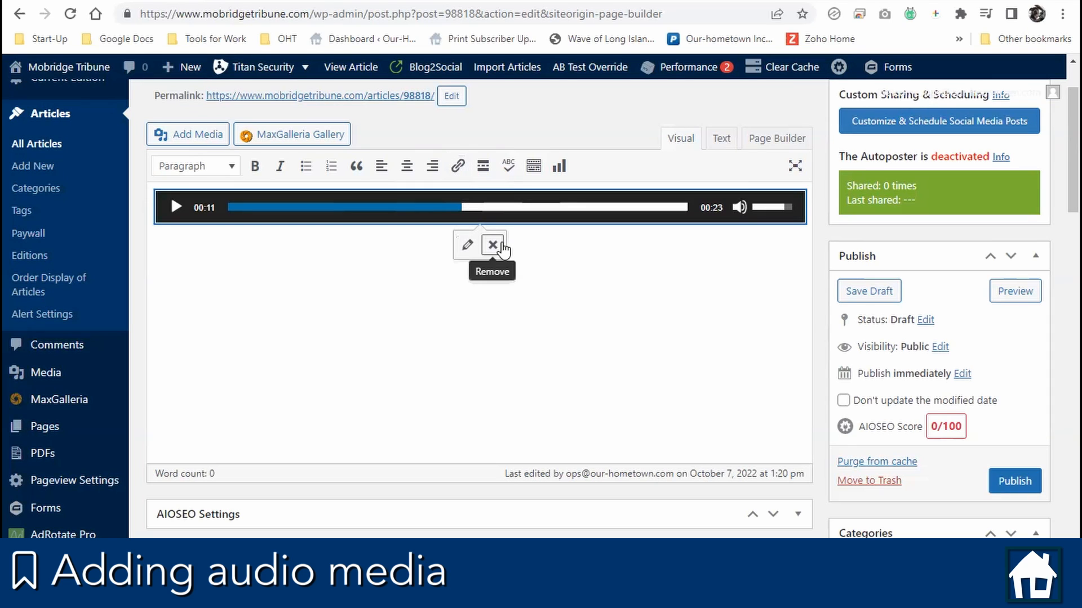
{"action": "left_click", "coordinate": [628, 329]}
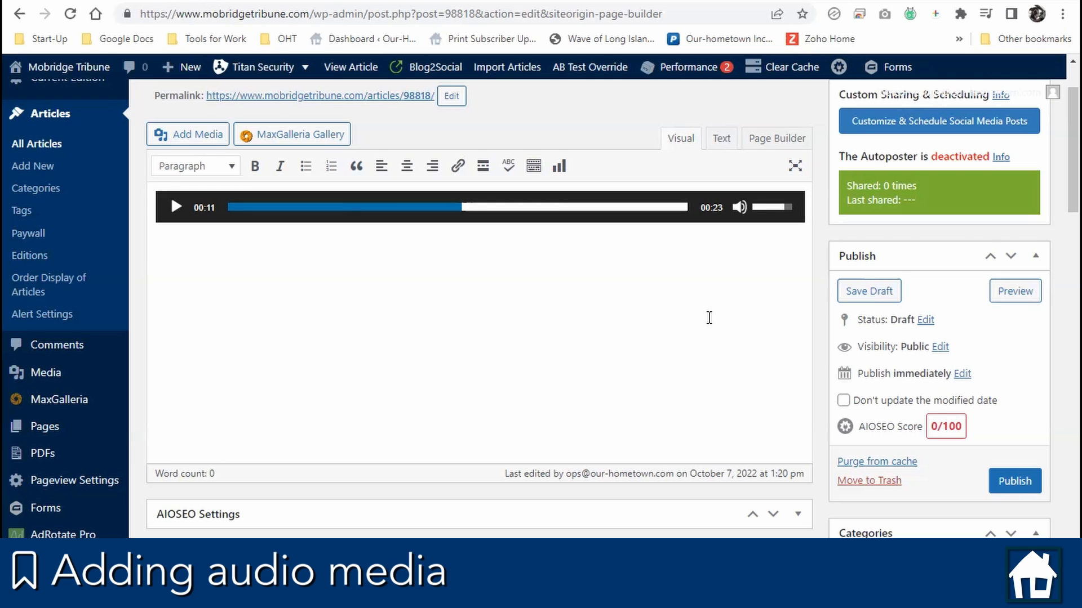
{"action": "scroll", "coordinate": [708, 319], "scroll_direction": "down", "scroll_amount": 3}
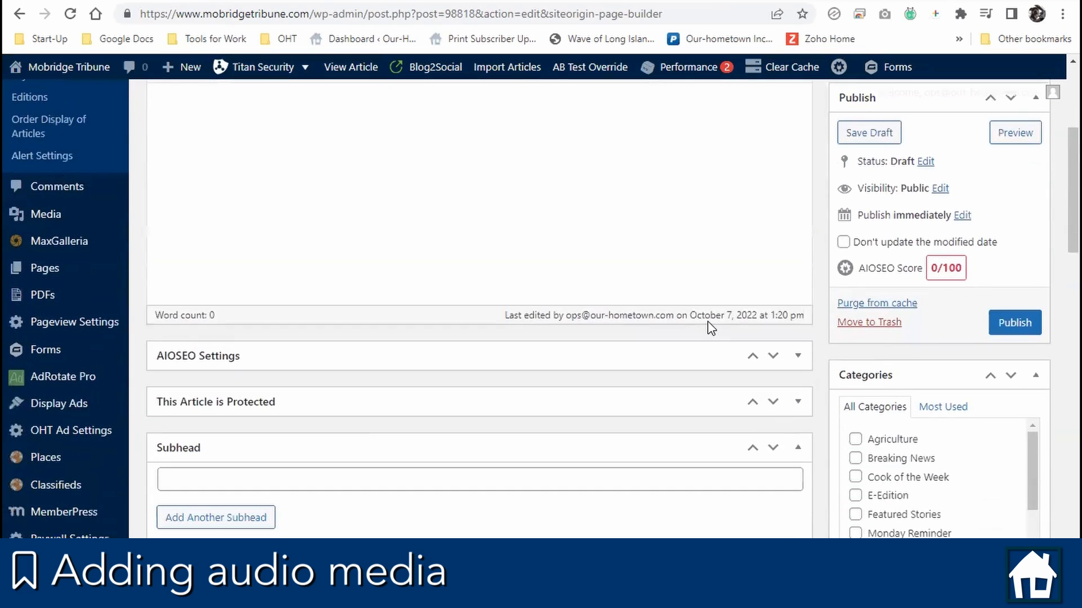
{"action": "scroll", "coordinate": [711, 328], "scroll_direction": "down", "scroll_amount": 2}
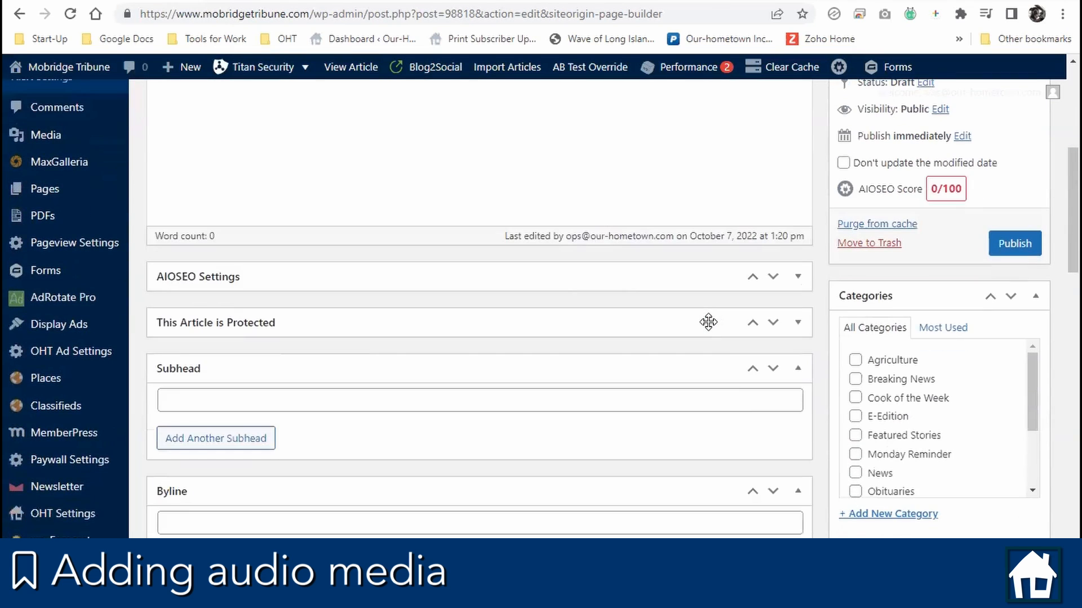
{"action": "scroll", "coordinate": [709, 322], "scroll_direction": "down", "scroll_amount": 11}
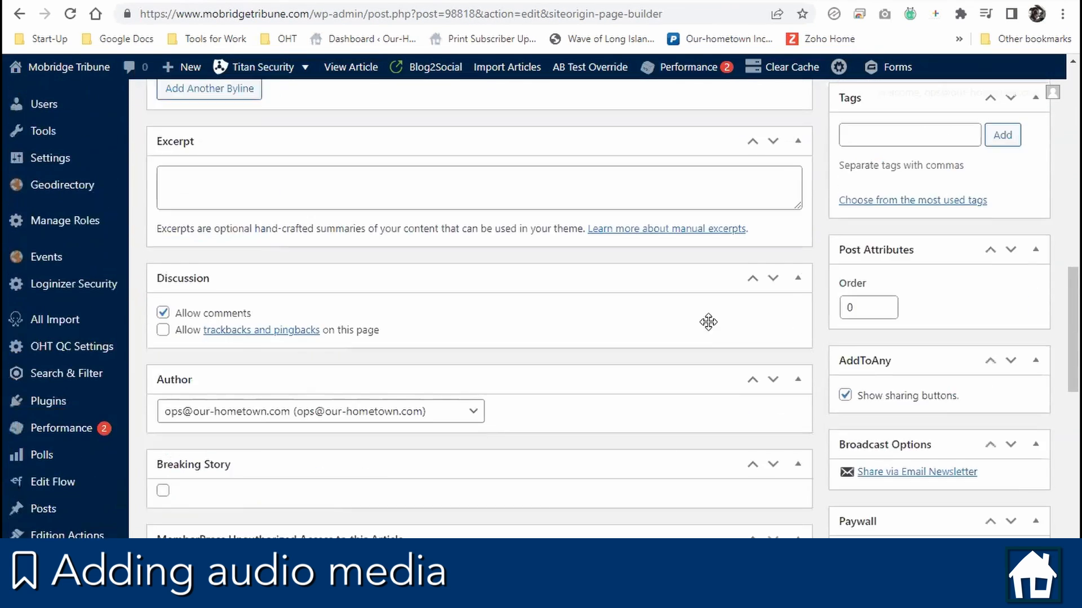
{"action": "scroll", "coordinate": [709, 327], "scroll_direction": "down", "scroll_amount": 2}
Remove the inserted audio player from the article body.
{"action": "scroll", "coordinate": [707, 327], "scroll_direction": "up", "scroll_amount": 13}
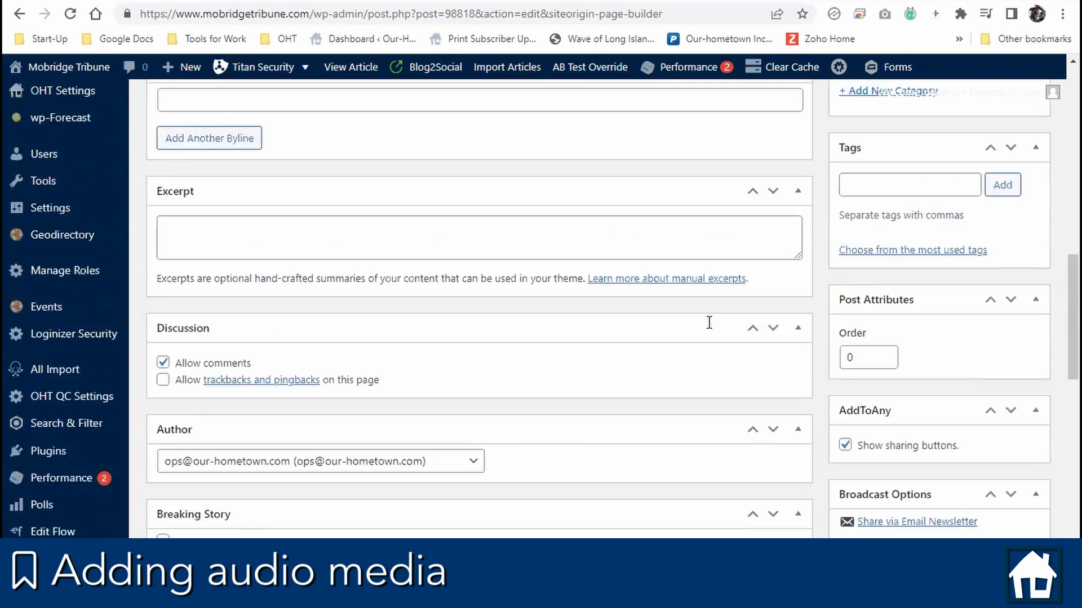
{"action": "scroll", "coordinate": [709, 322], "scroll_direction": "up", "scroll_amount": 3}
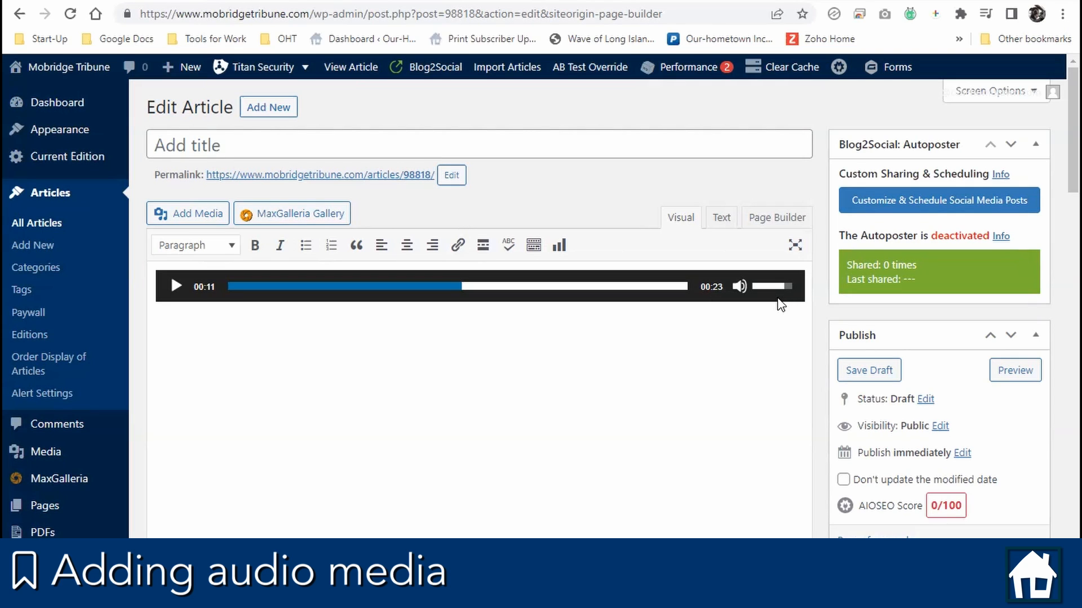
{"action": "left_click", "coordinate": [795, 302]}
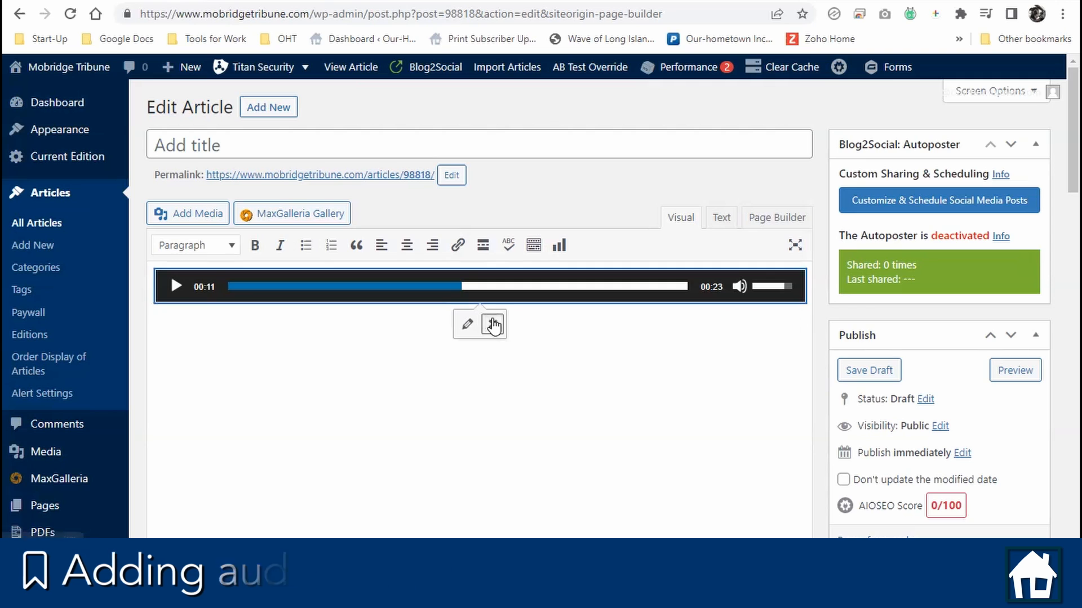
{"action": "left_click", "coordinate": [493, 324]}
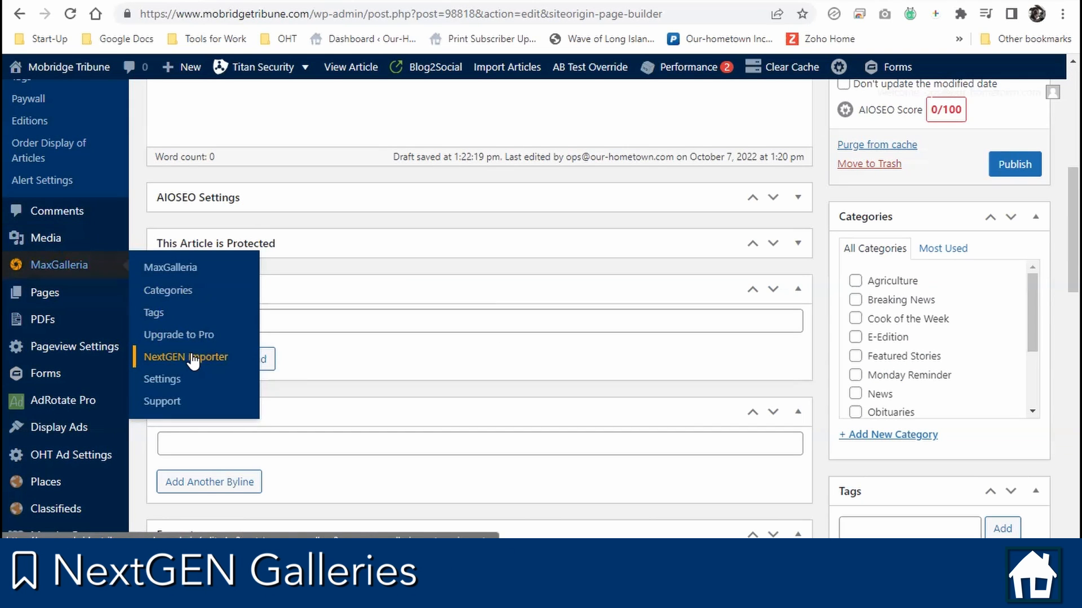
Open NextGEN Gallery's page for adding galleries and images.
{"action": "left_click", "coordinate": [192, 359]}
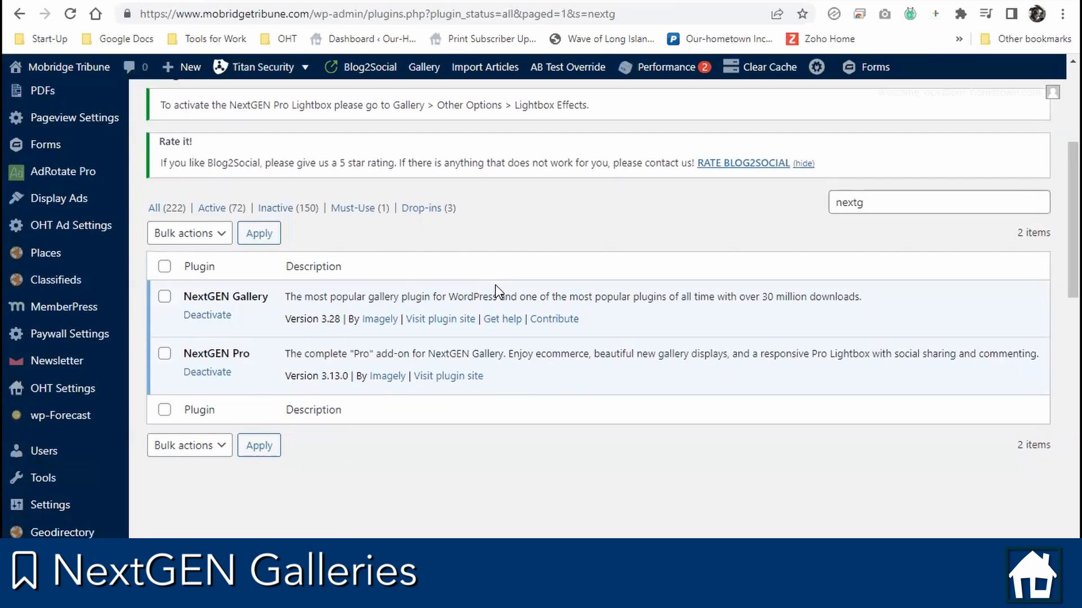
{"action": "scroll", "coordinate": [496, 285], "scroll_direction": "up", "scroll_amount": 3}
{"action": "mouse_move", "coordinate": [74, 200]}
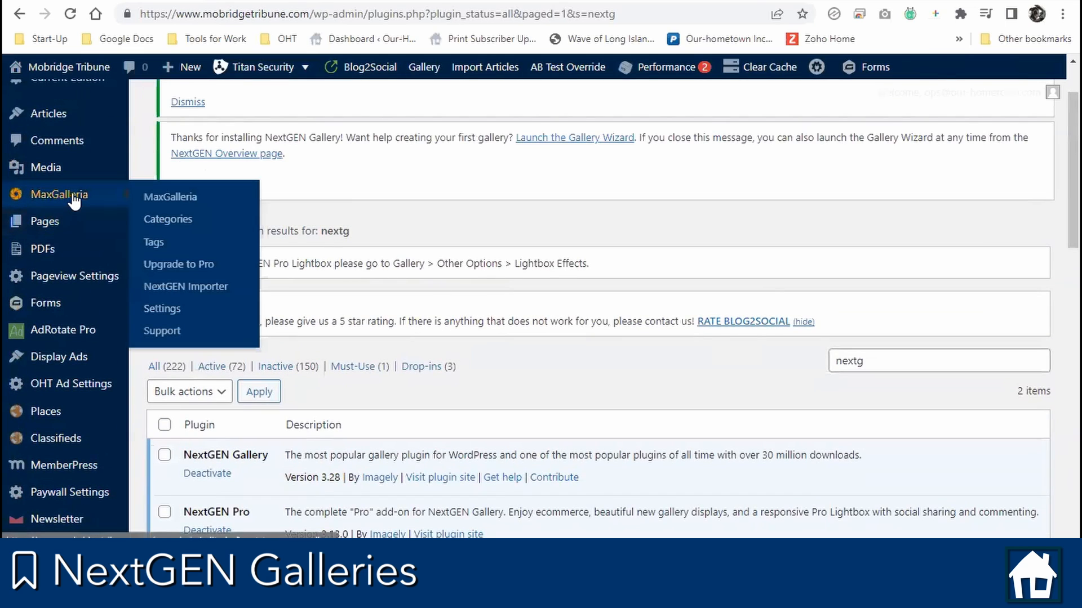
{"action": "scroll", "coordinate": [73, 200], "scroll_direction": "down", "scroll_amount": 10}
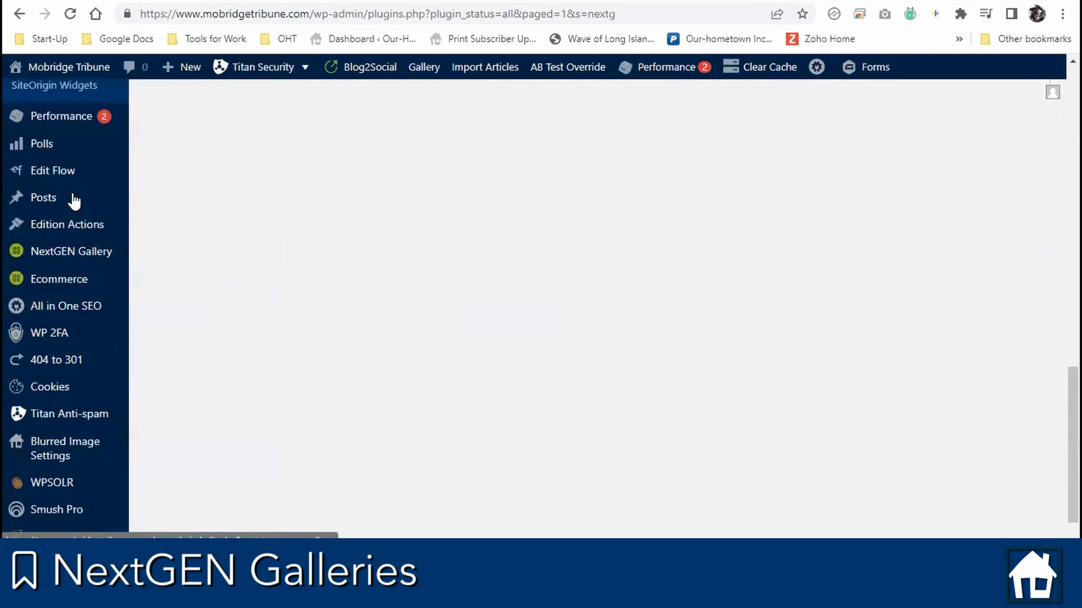
{"action": "mouse_move", "coordinate": [90, 218]}
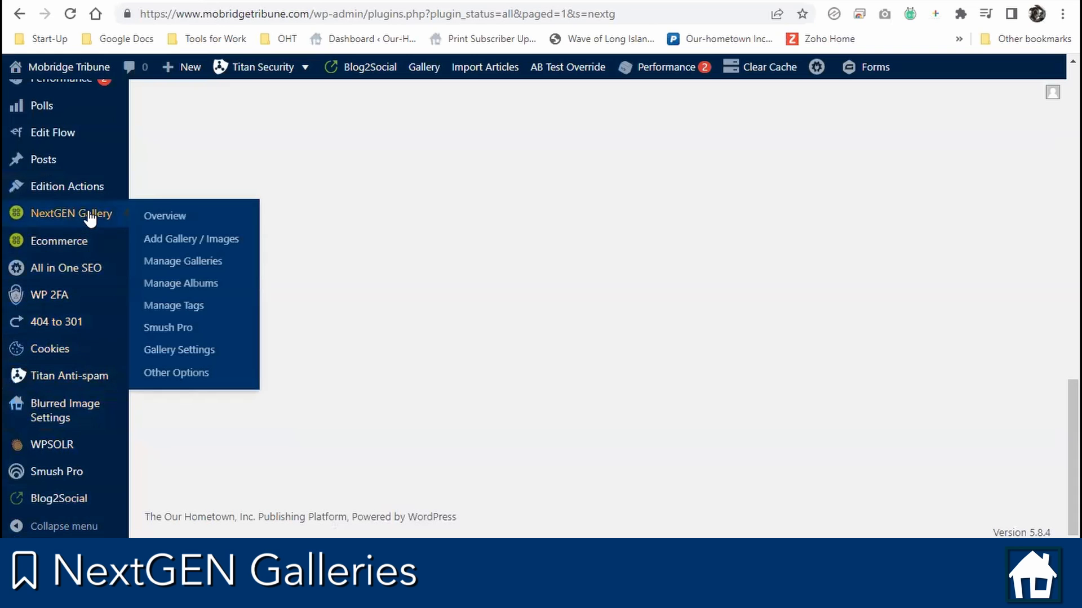
{"action": "left_click", "coordinate": [181, 235]}
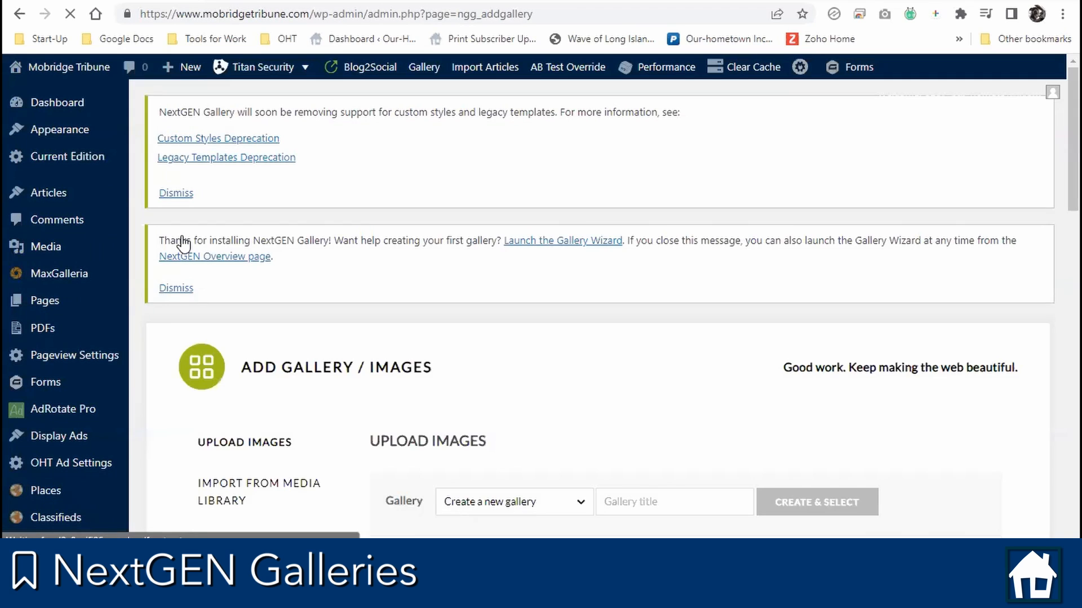
Set up an import from the media library into a new gallery titled "test".
{"action": "scroll", "coordinate": [360, 236], "scroll_direction": "down", "scroll_amount": 4}
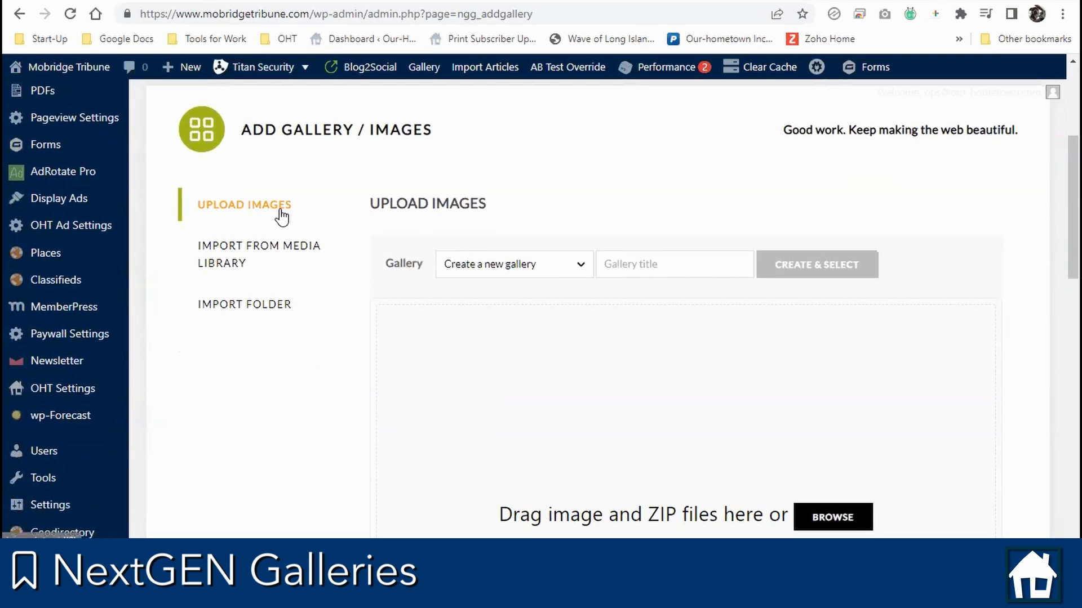
{"action": "left_click", "coordinate": [275, 266]}
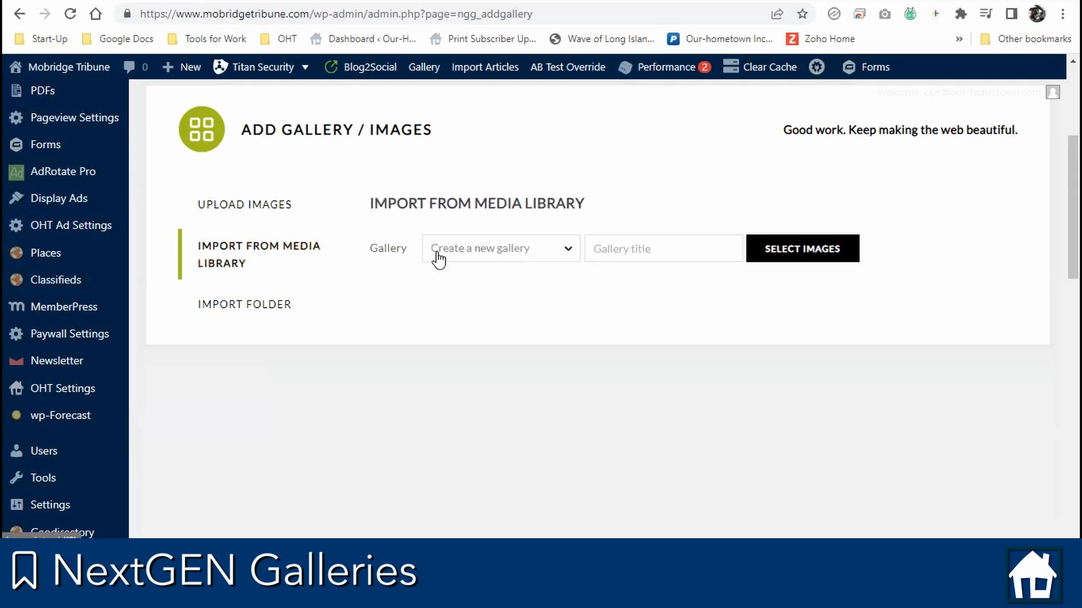
{"action": "left_click", "coordinate": [445, 255]}
{"action": "left_click", "coordinate": [456, 272]}
{"action": "left_click", "coordinate": [671, 249]}
{"action": "type", "text": "test"}
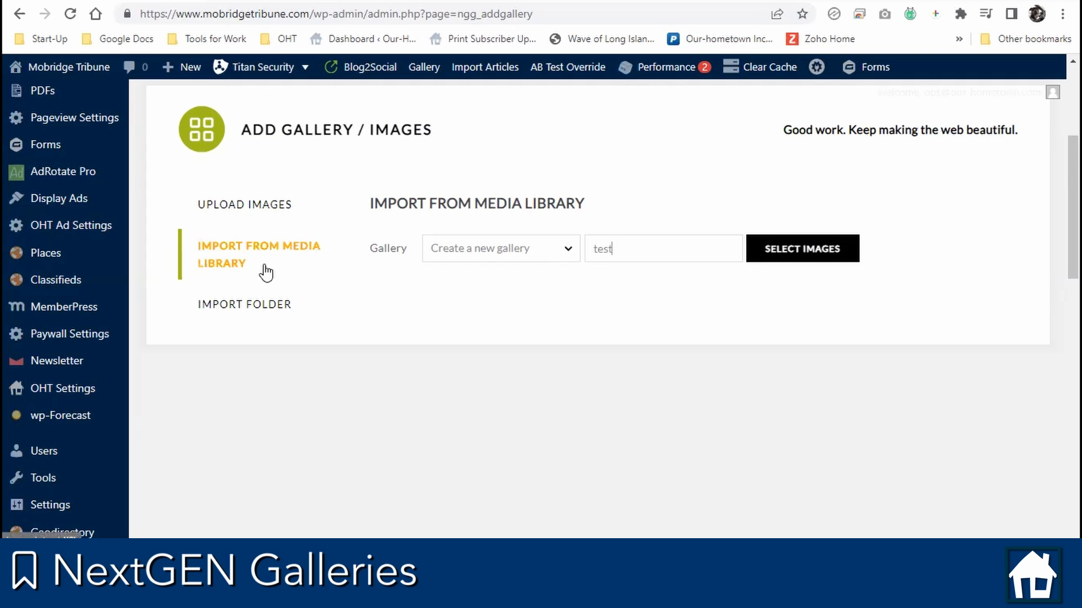
Choose the photo beside Audio-Sponsor-example.mp3 in the media library as the image for the gallery import.
{"action": "left_click", "coordinate": [796, 249]}
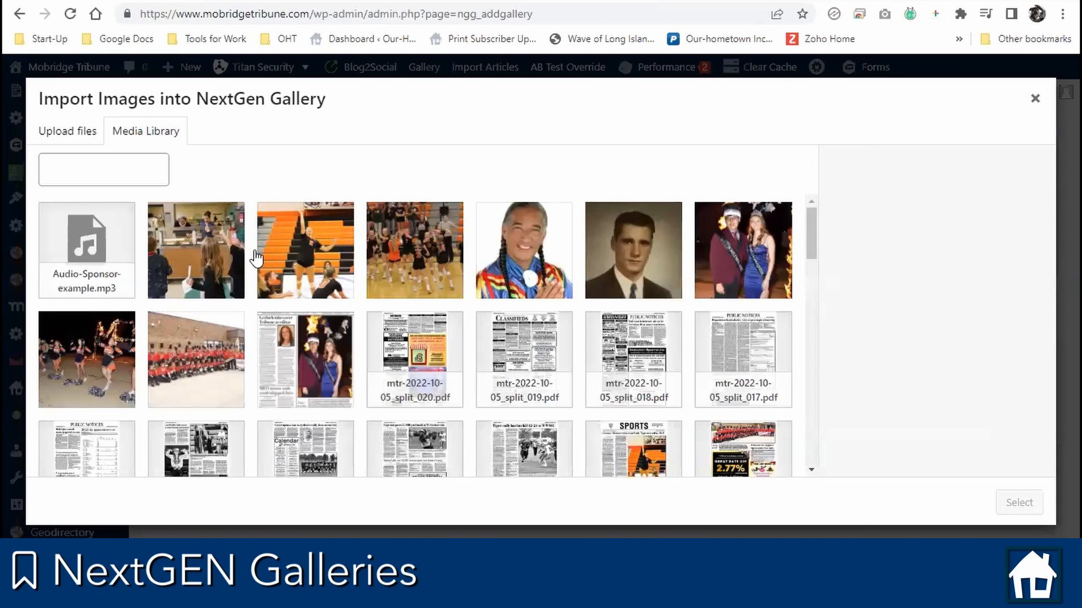
{"action": "left_click", "coordinate": [196, 252]}
{"action": "left_click", "coordinate": [299, 271]}
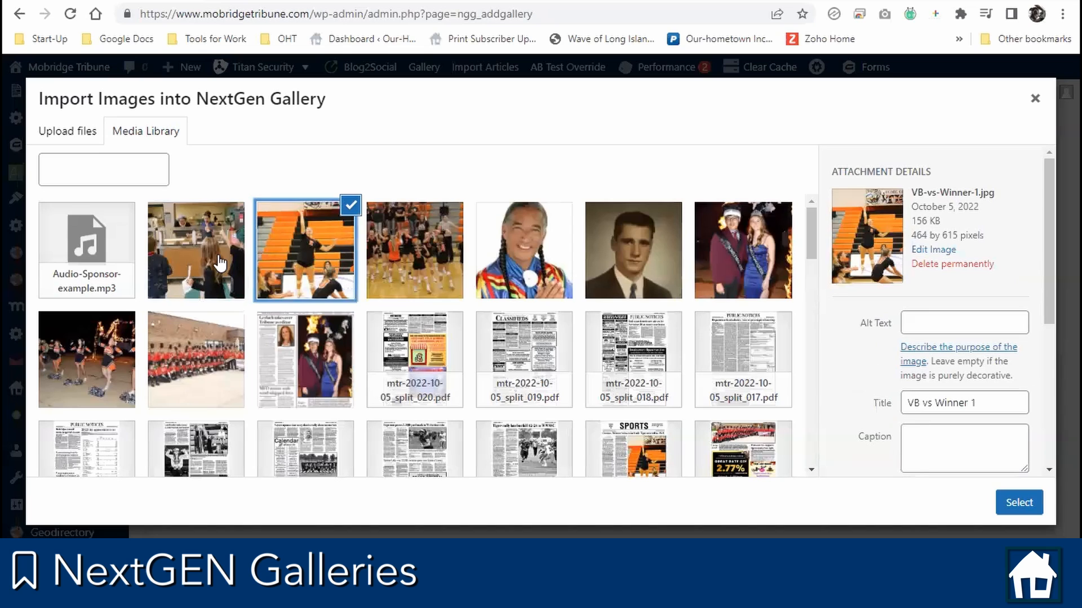
{"action": "left_click", "coordinate": [219, 263]}
{"action": "left_click", "coordinate": [1018, 502]}
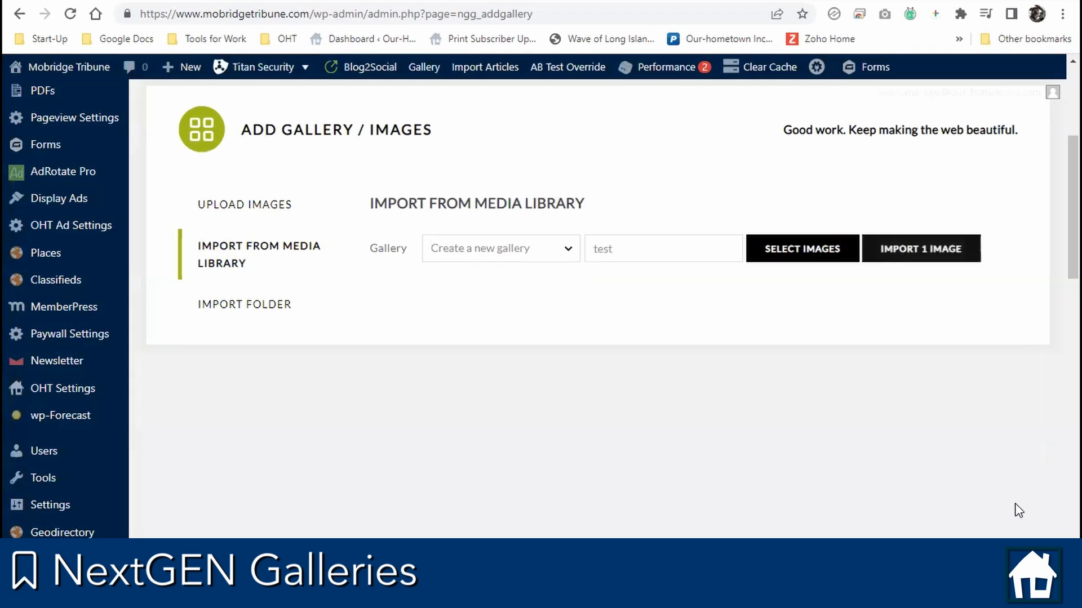
Import the chosen photo into the new "test" gallery, and add VB-vs-Winner-1.jpg to it from the media library.
{"action": "scroll", "coordinate": [981, 347], "scroll_direction": "down", "scroll_amount": 1}
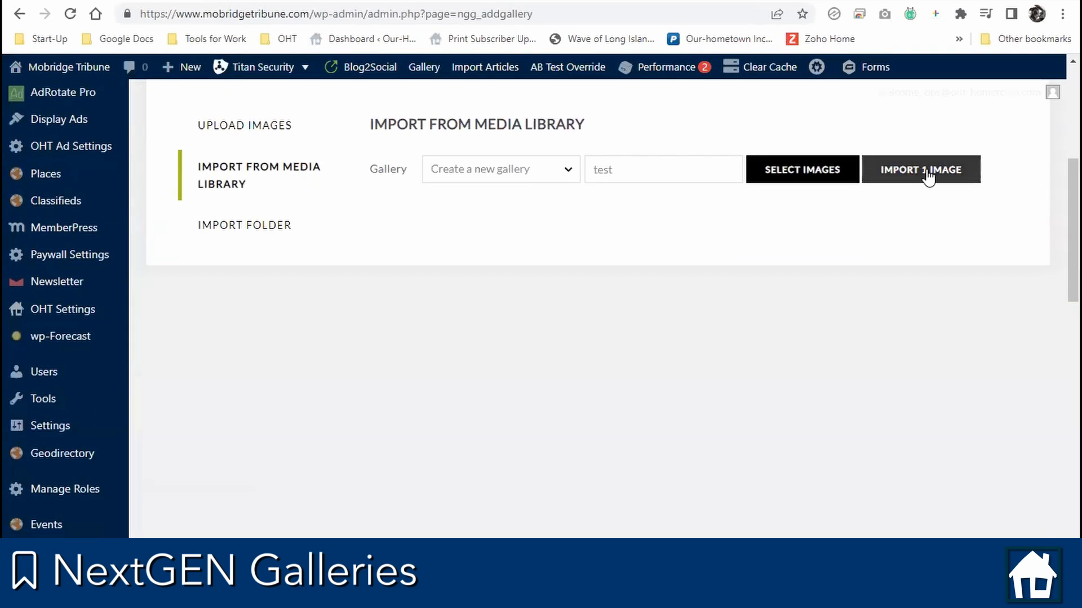
{"action": "left_click", "coordinate": [926, 169]}
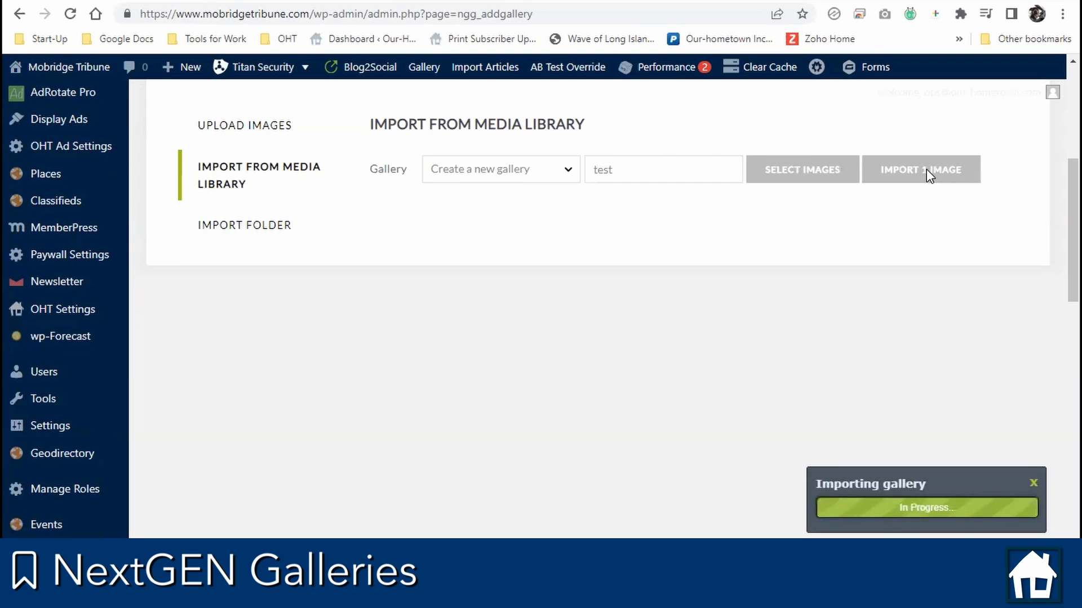
{"action": "left_click", "coordinate": [638, 173]}
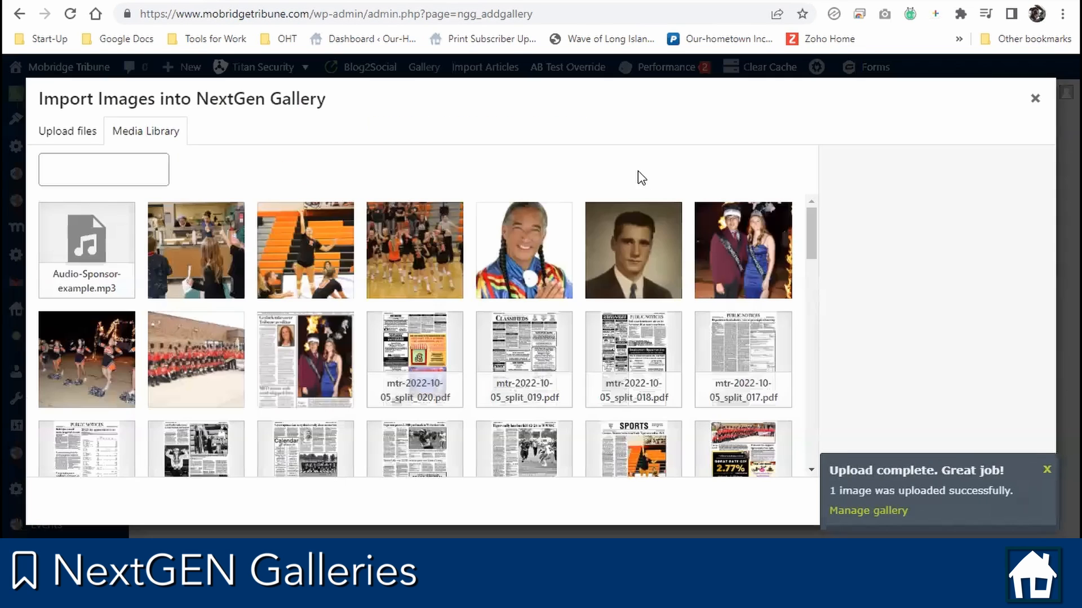
{"action": "left_click", "coordinate": [326, 256]}
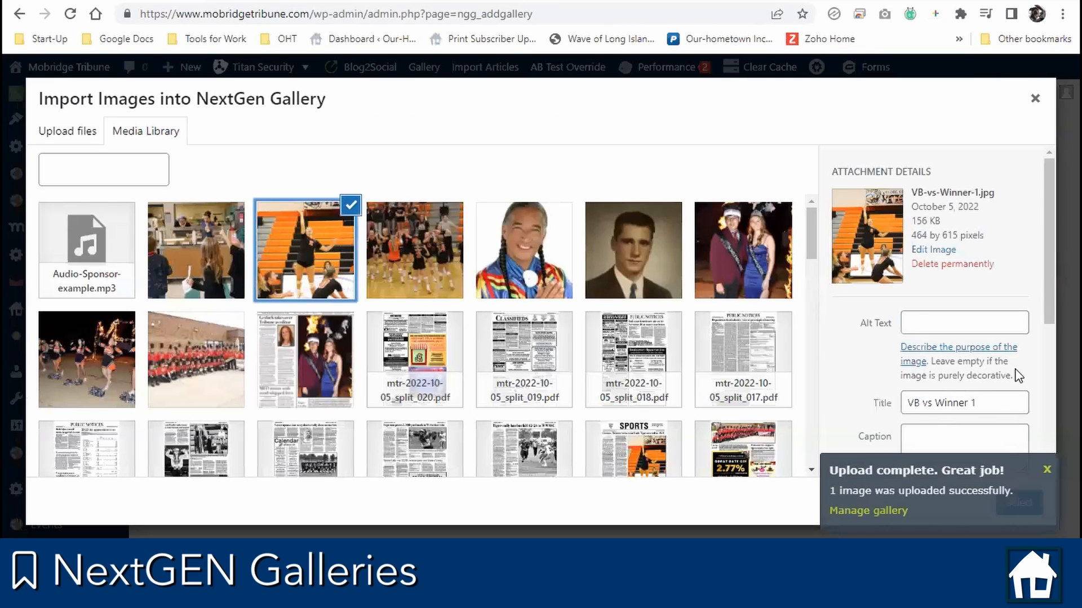
{"action": "scroll", "coordinate": [1017, 372], "scroll_direction": "down", "scroll_amount": 4}
{"action": "scroll", "coordinate": [1017, 373], "scroll_direction": "down", "scroll_amount": 1}
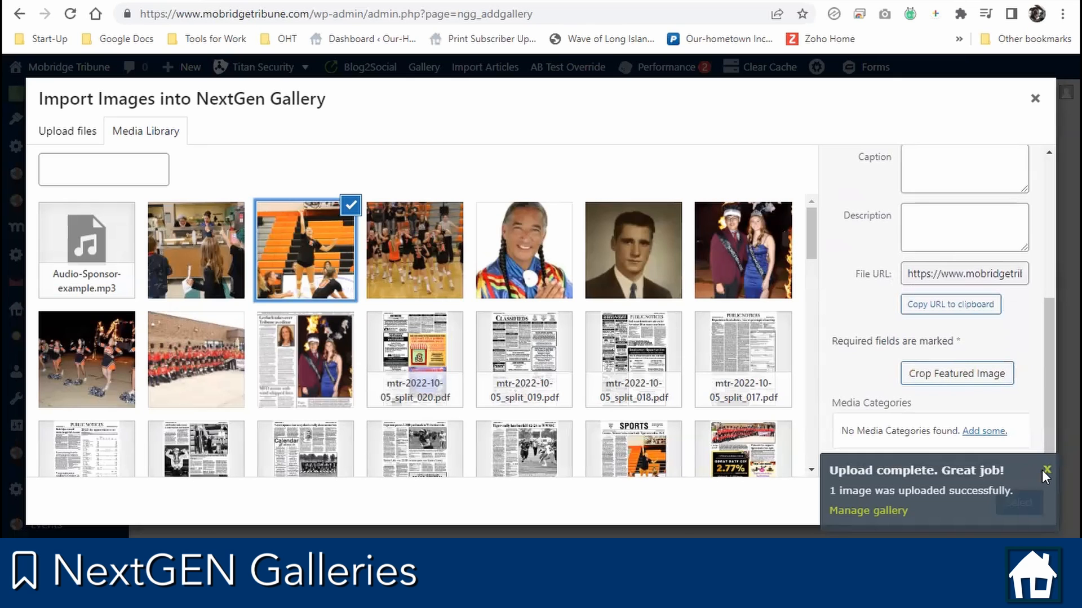
{"action": "left_click", "coordinate": [1033, 507]}
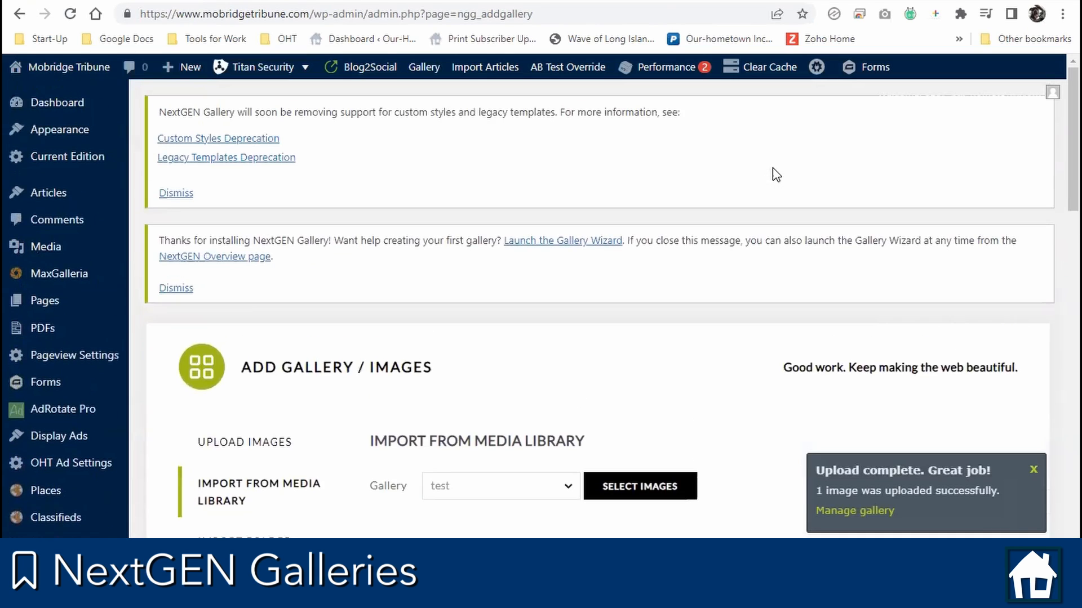
Open the "test" gallery for editing from NextGEN Gallery's gallery management page.
{"action": "scroll", "coordinate": [773, 168], "scroll_direction": "down", "scroll_amount": 3}
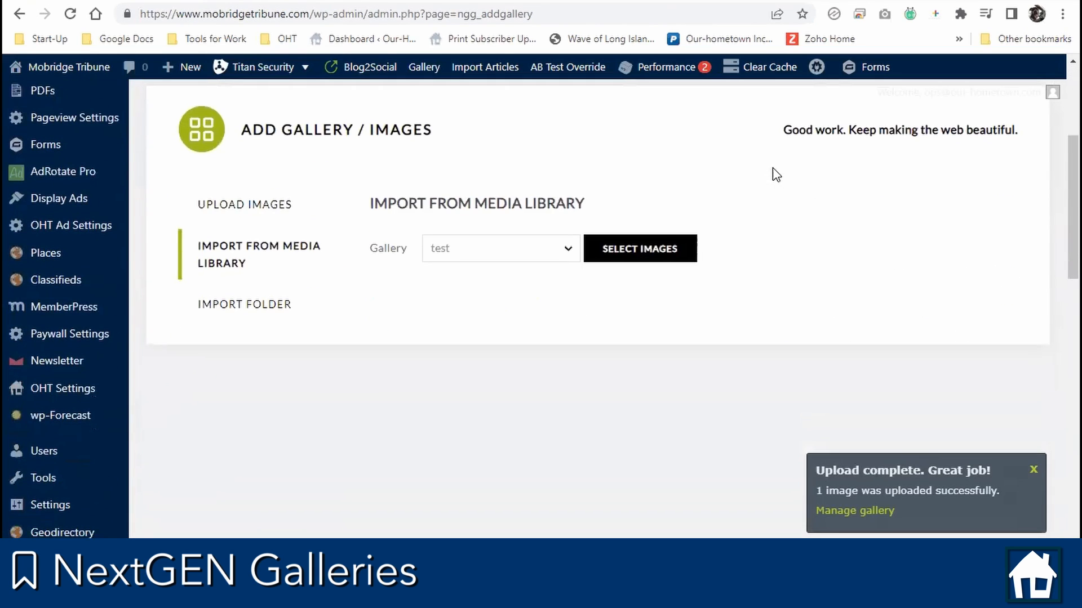
{"action": "scroll", "coordinate": [772, 167], "scroll_direction": "up", "scroll_amount": 1}
{"action": "scroll", "coordinate": [324, 251], "scroll_direction": "down", "scroll_amount": 5}
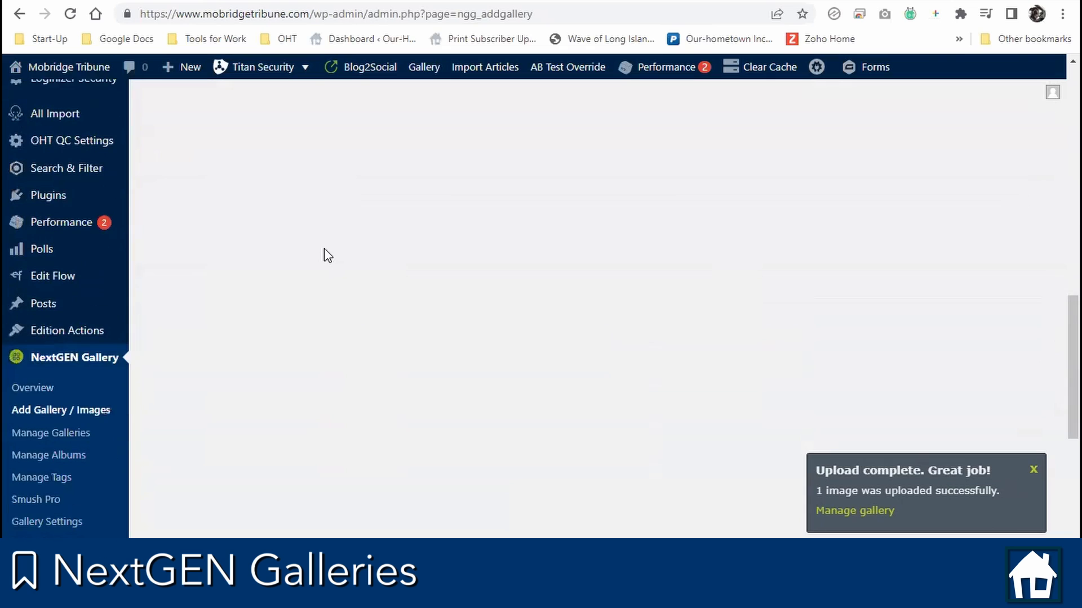
{"action": "scroll", "coordinate": [38, 410], "scroll_direction": "down", "scroll_amount": 2}
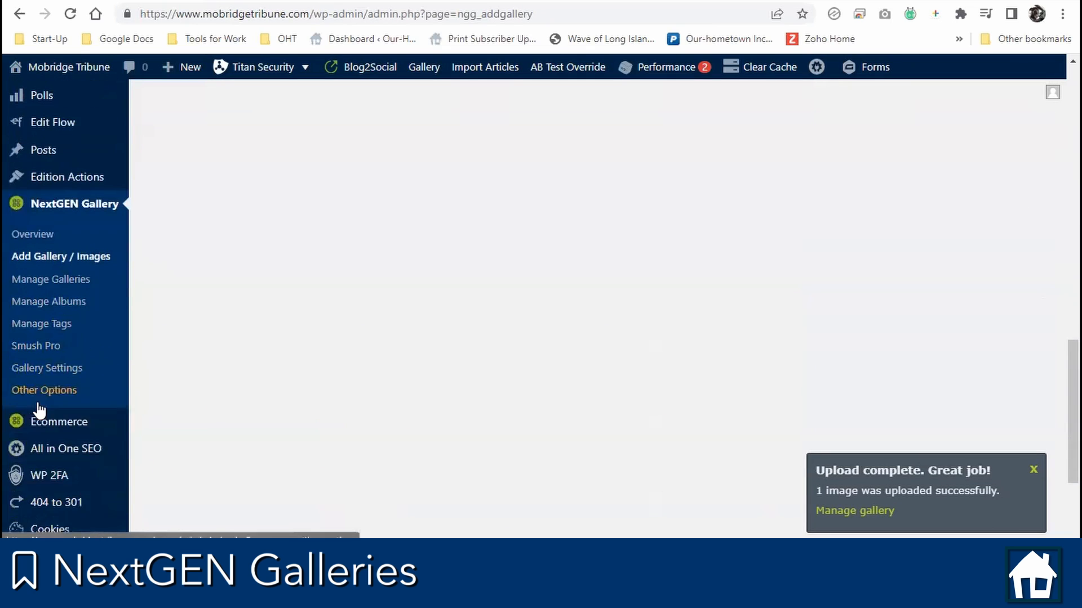
{"action": "left_click", "coordinate": [57, 274]}
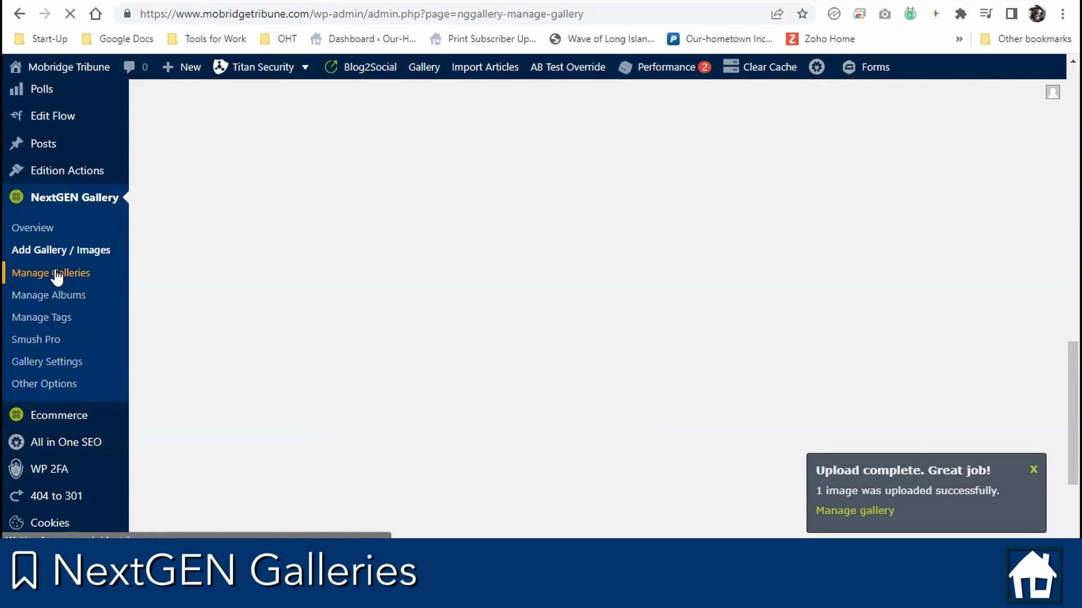
{"action": "scroll", "coordinate": [599, 285], "scroll_direction": "down", "scroll_amount": 5}
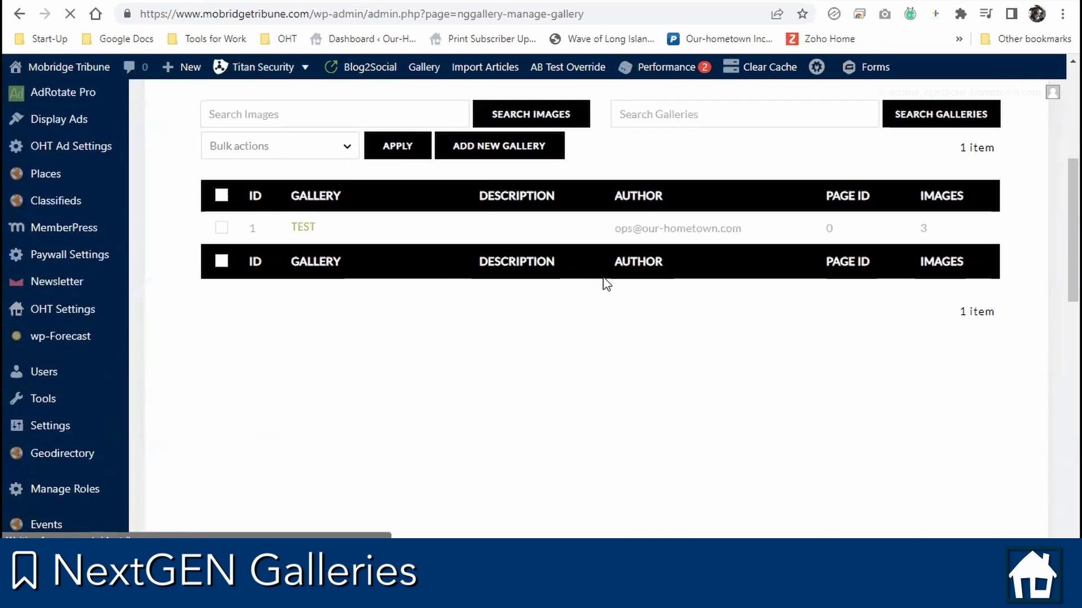
{"action": "left_click", "coordinate": [303, 225]}
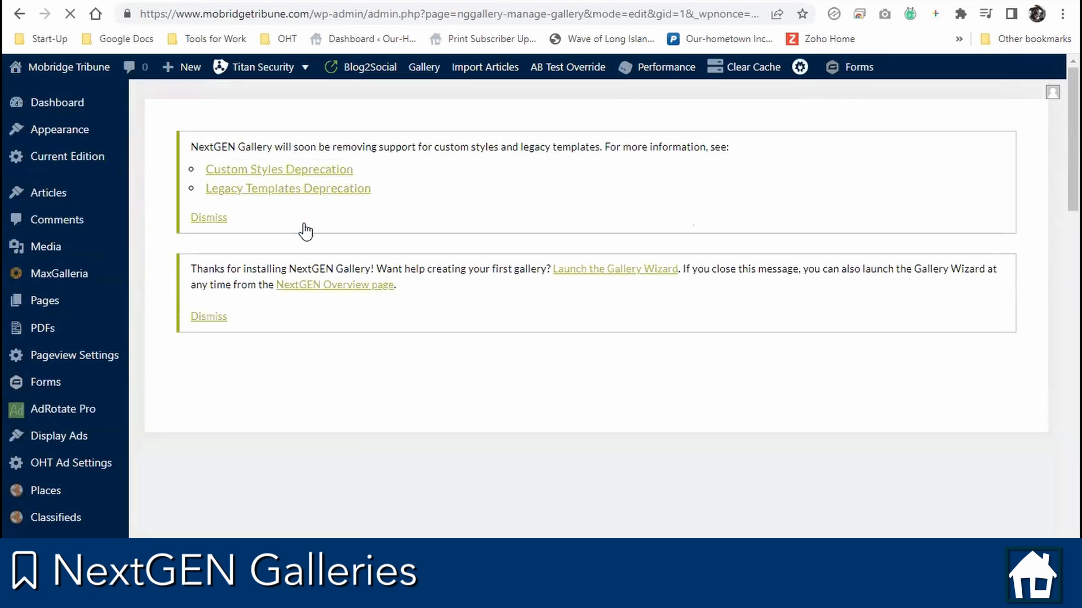
Examine the gallery's image rows, including the alt and title text, description, tags and ecommerce pricelist options.
{"action": "scroll", "coordinate": [432, 208], "scroll_direction": "down", "scroll_amount": 5}
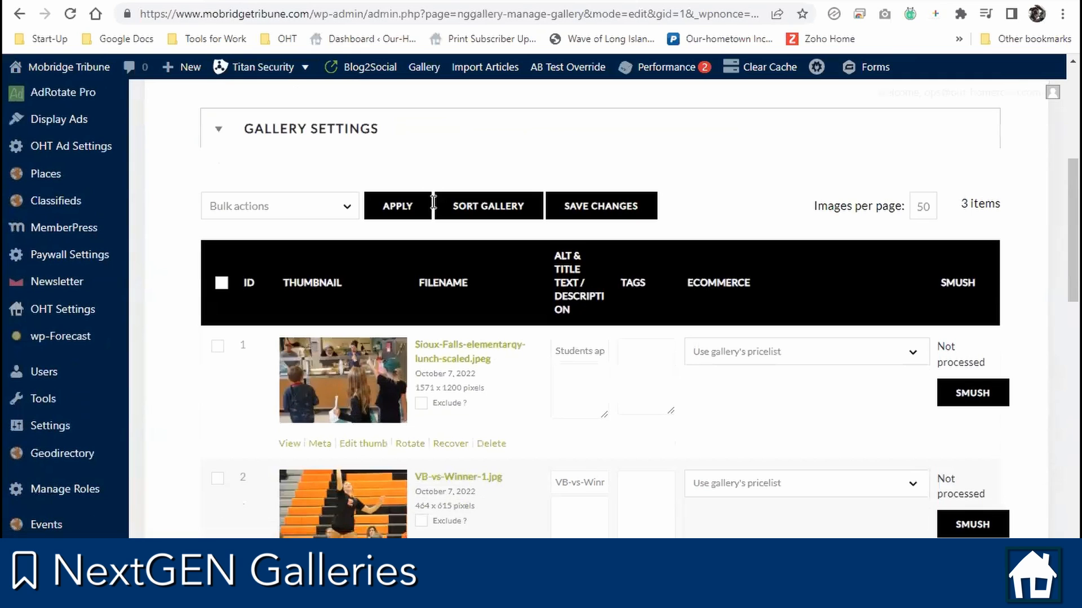
{"action": "scroll", "coordinate": [433, 201], "scroll_direction": "down", "scroll_amount": 1}
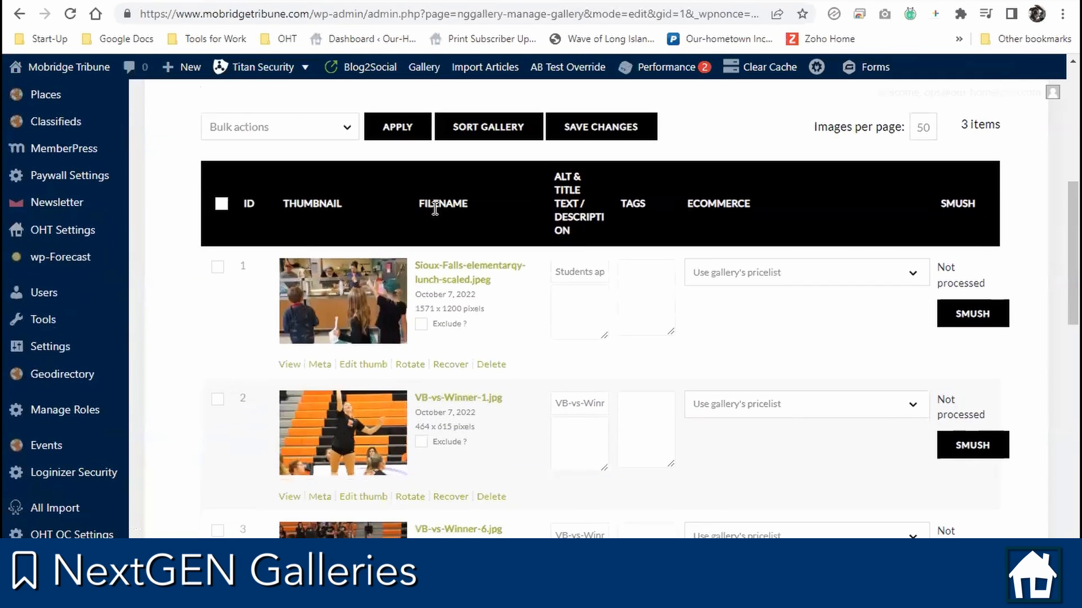
{"action": "left_click", "coordinate": [727, 272]}
{"action": "left_click", "coordinate": [728, 272]}
{"action": "left_click_drag", "start_coordinate": [558, 272], "coordinate": [613, 278]}
{"action": "scroll", "coordinate": [597, 275], "scroll_direction": "down", "scroll_amount": 1}
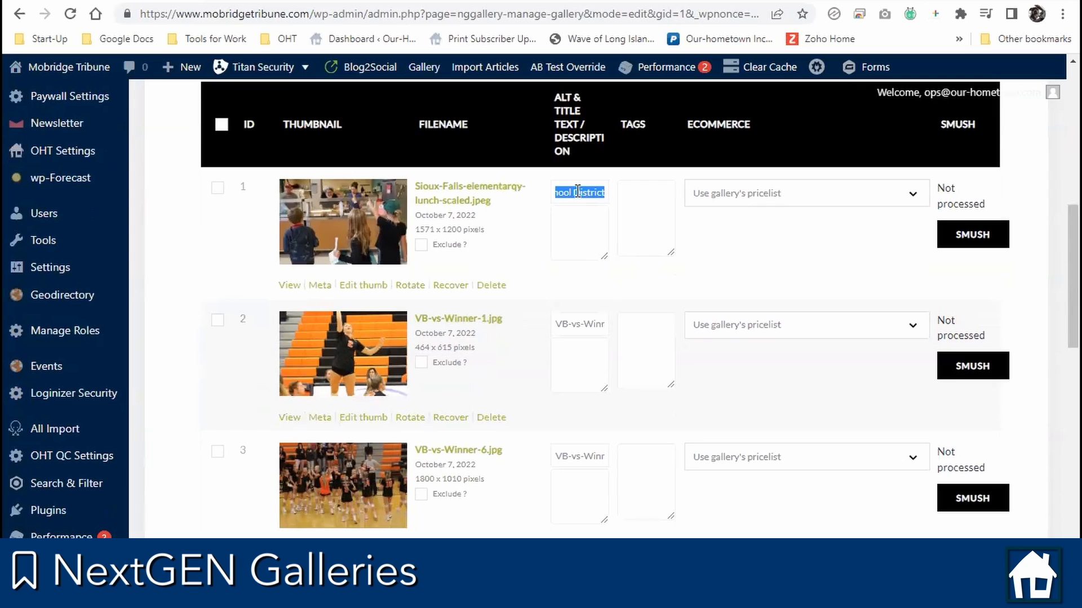
{"action": "left_click", "coordinate": [579, 225]}
{"action": "scroll", "coordinate": [579, 226], "scroll_direction": "down", "scroll_amount": 3}
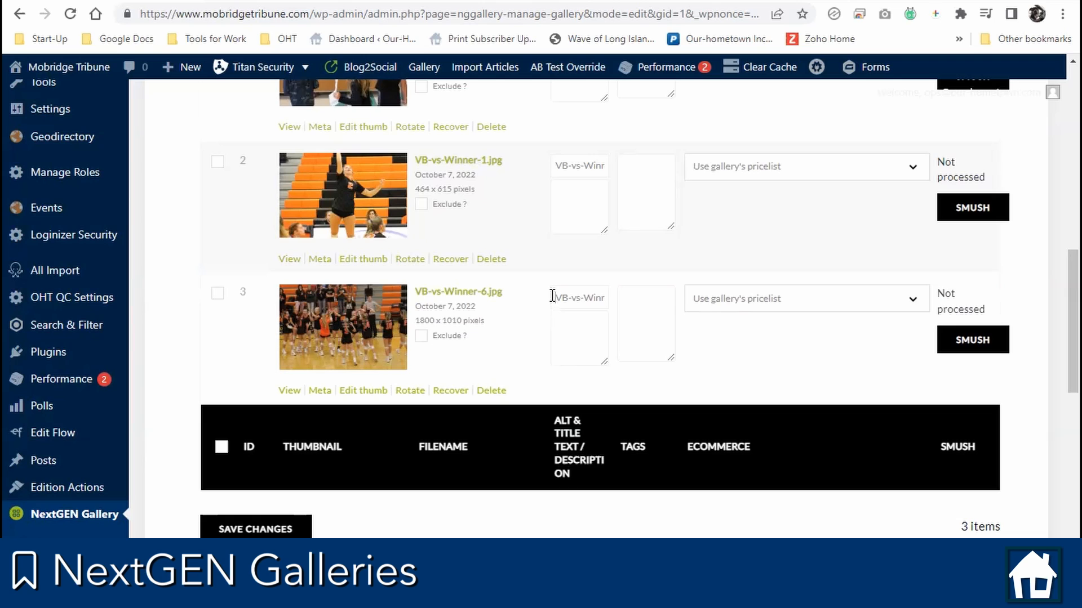
{"action": "left_click", "coordinate": [571, 320]}
{"action": "left_click", "coordinate": [785, 304]}
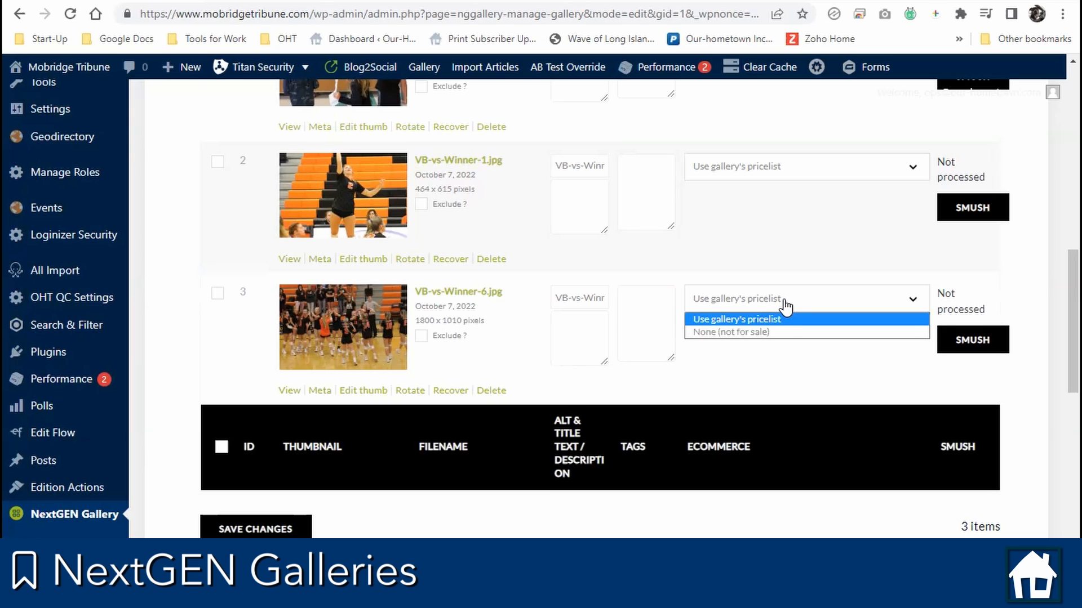
Select all images in the "test" gallery and view the available bulk actions without applying one.
{"action": "scroll", "coordinate": [749, 237], "scroll_direction": "up", "scroll_amount": 7}
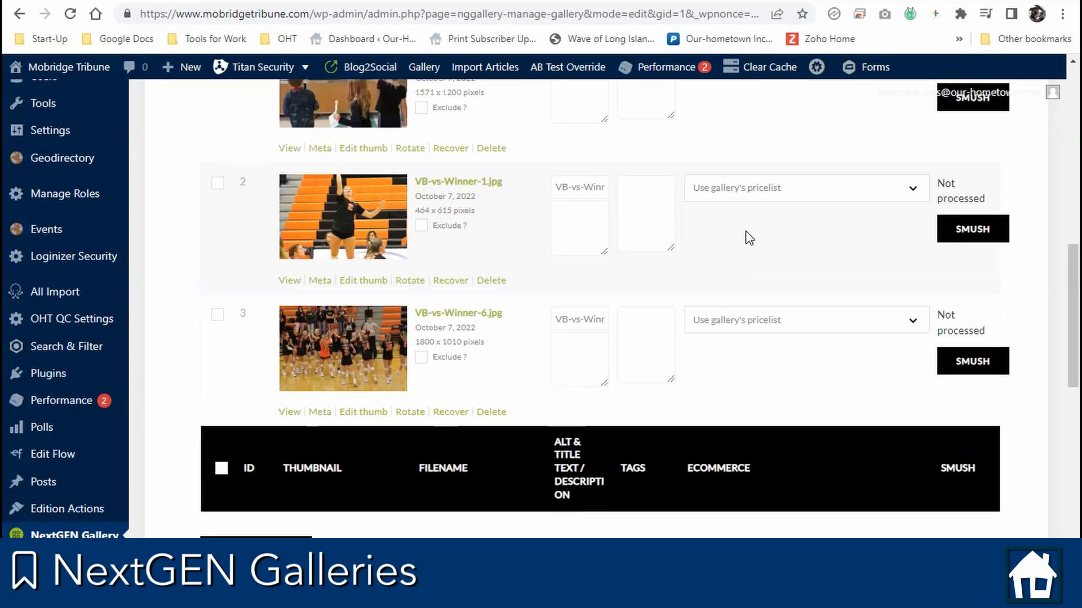
{"action": "left_click", "coordinate": [222, 364]}
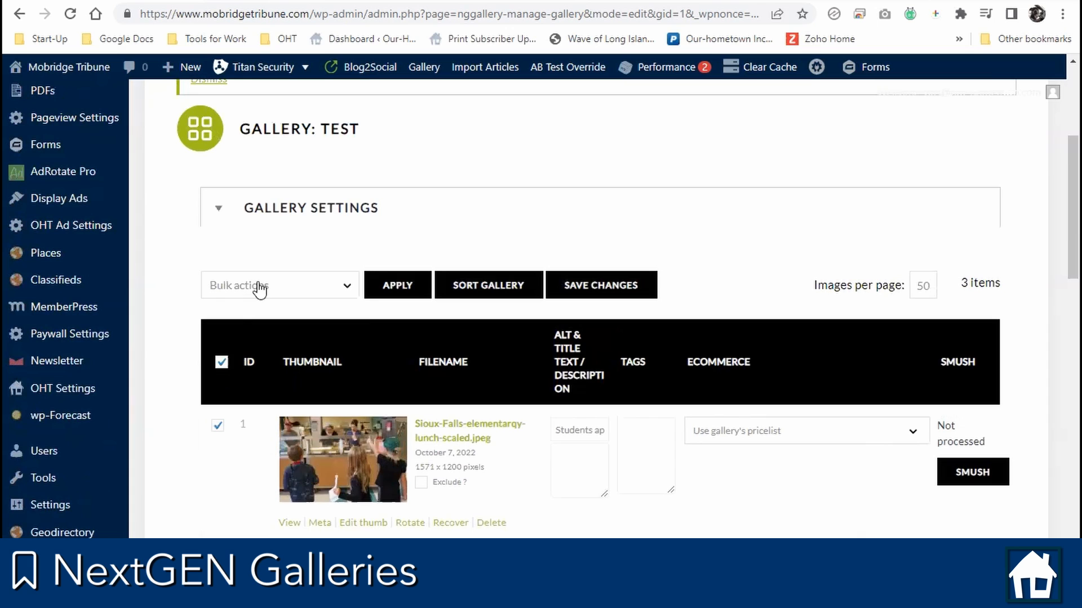
{"action": "left_click", "coordinate": [258, 285]}
{"action": "scroll", "coordinate": [274, 269], "scroll_direction": "down", "scroll_amount": 1}
{"action": "left_click", "coordinate": [277, 206]}
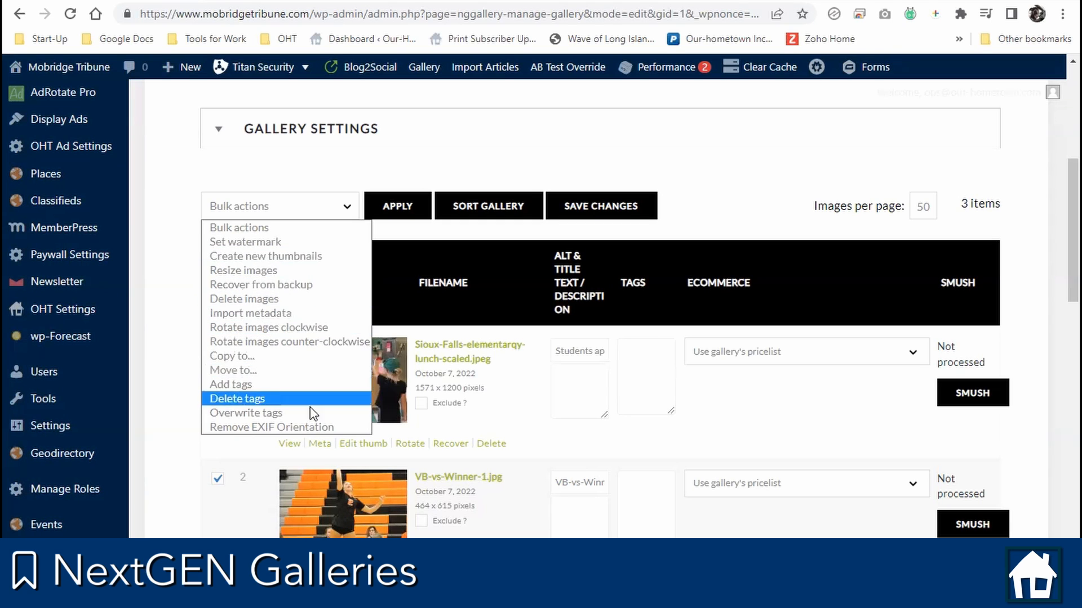
{"action": "left_click", "coordinate": [756, 164]}
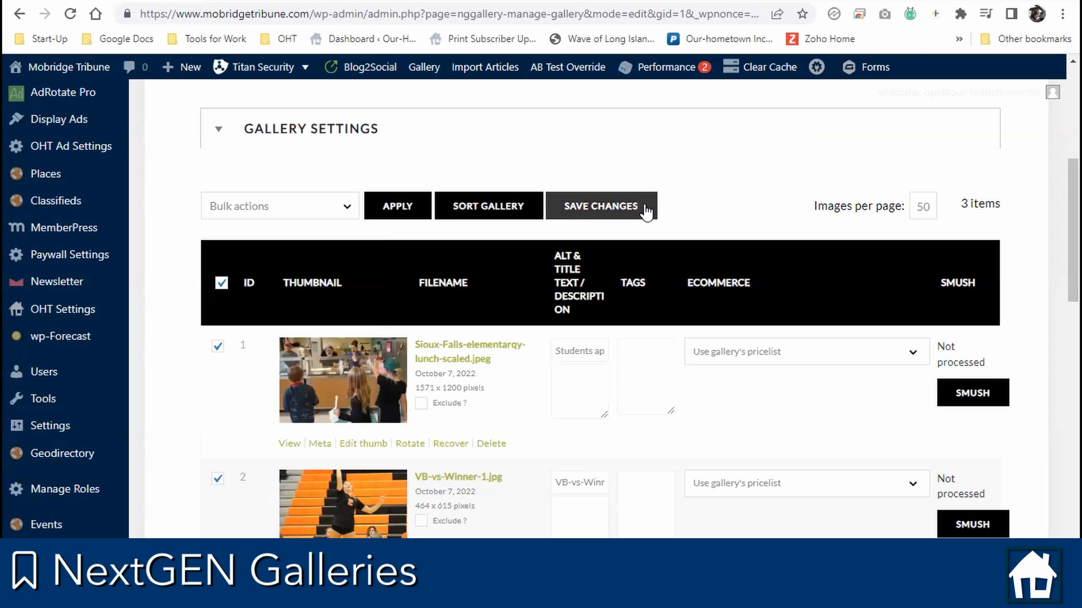
Go to the articles list and open the untitled draft article for editing.
{"action": "scroll", "coordinate": [645, 205], "scroll_direction": "down", "scroll_amount": 7}
{"action": "scroll", "coordinate": [646, 204], "scroll_direction": "up", "scroll_amount": 5}
{"action": "scroll", "coordinate": [646, 204], "scroll_direction": "down", "scroll_amount": 5}
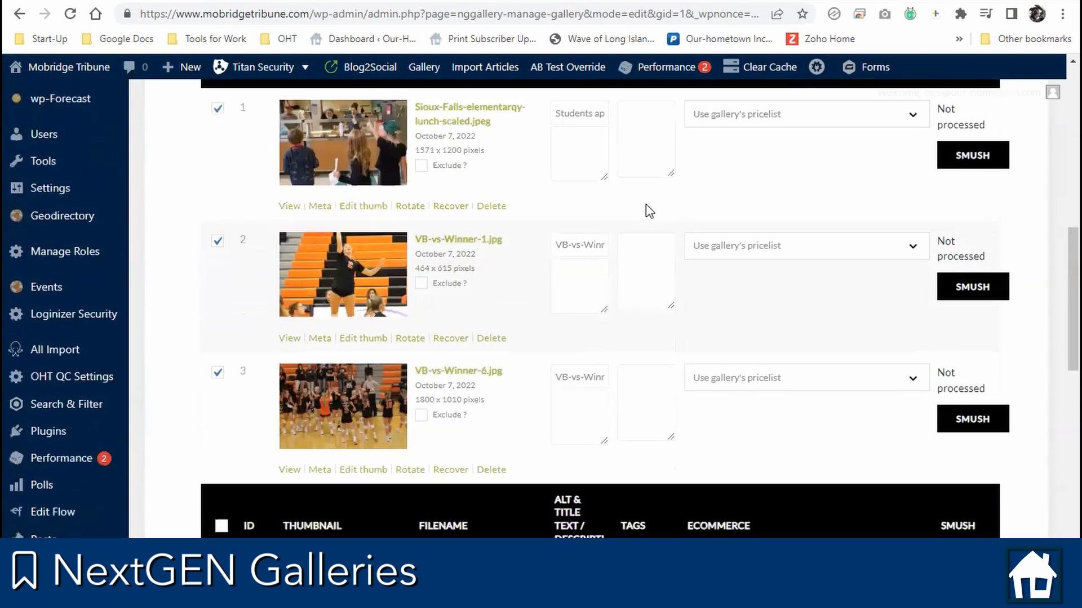
{"action": "scroll", "coordinate": [647, 205], "scroll_direction": "up", "scroll_amount": 7}
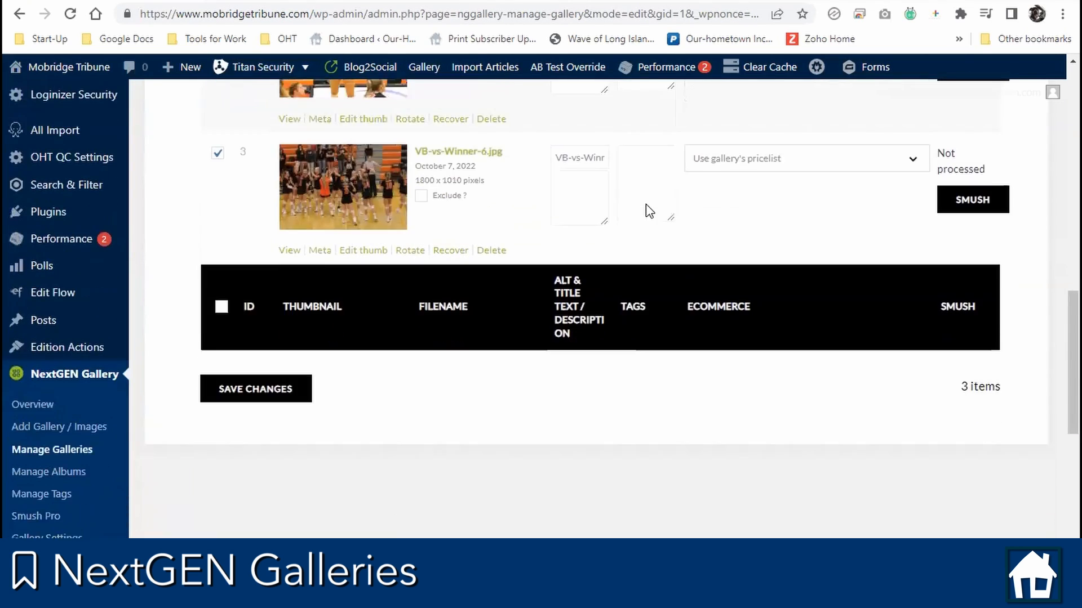
{"action": "scroll", "coordinate": [497, 164], "scroll_direction": "up", "scroll_amount": 5}
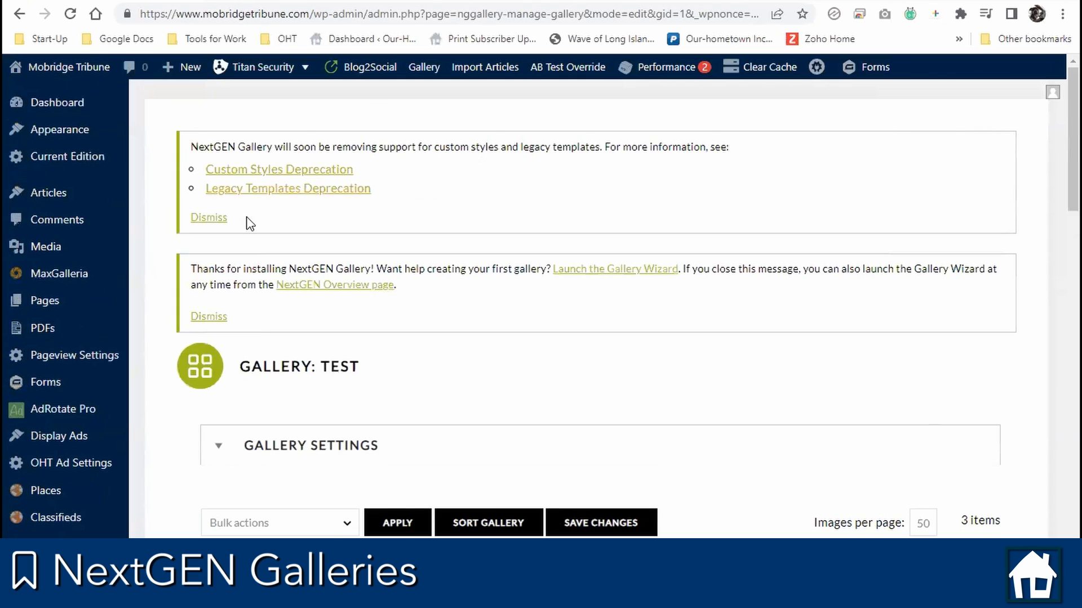
{"action": "left_click", "coordinate": [58, 197]}
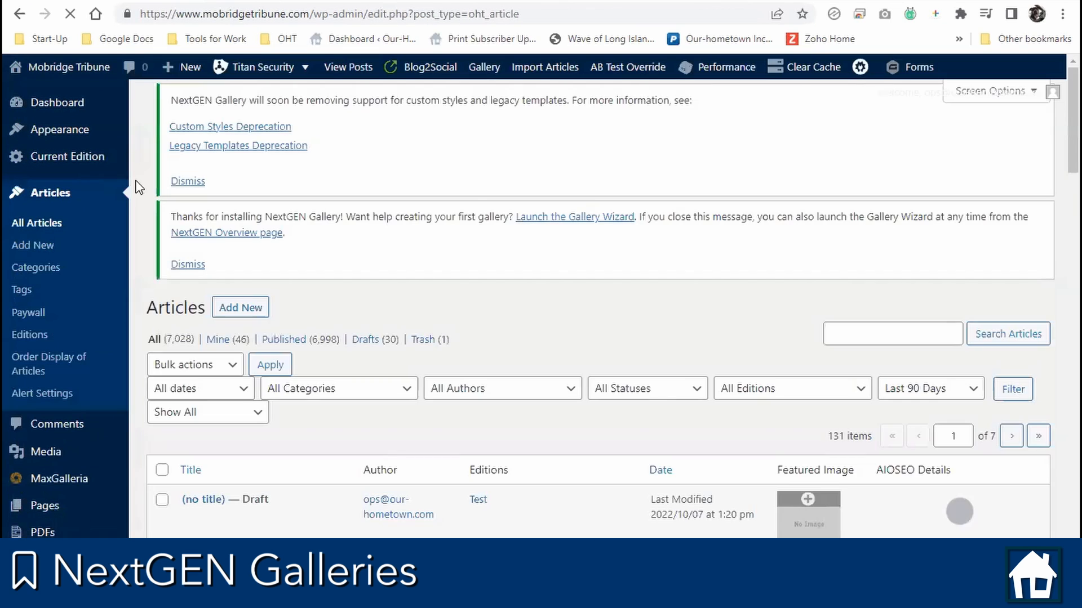
{"action": "scroll", "coordinate": [283, 343], "scroll_direction": "down", "scroll_amount": 3}
{"action": "left_click", "coordinate": [216, 345]}
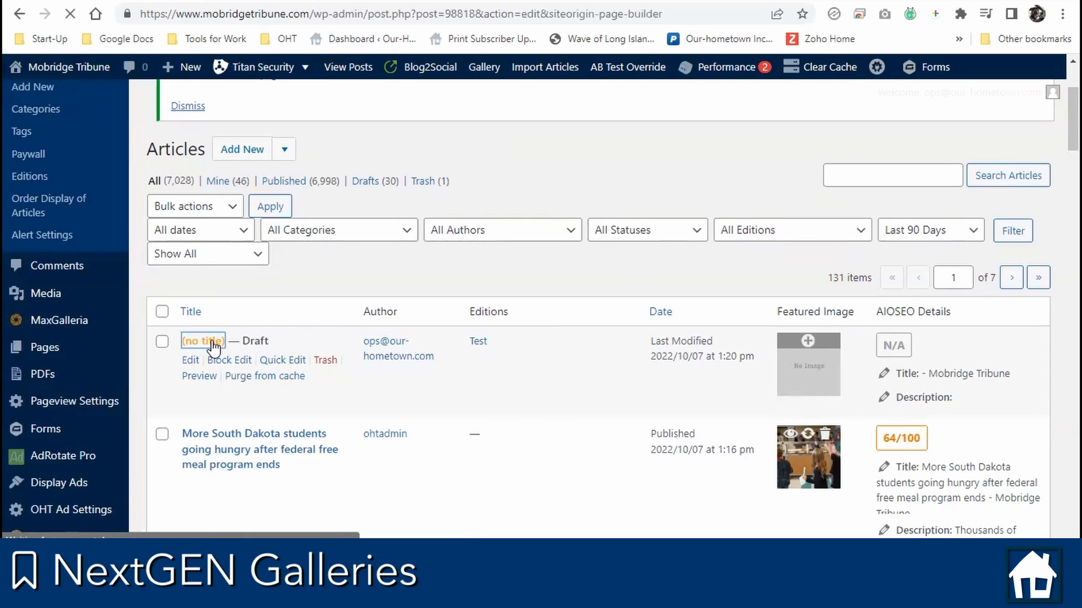
Start adding a NextGEN gallery to the article body and choose the "test" gallery as its source.
{"action": "scroll", "coordinate": [214, 343], "scroll_direction": "down", "scroll_amount": 4}
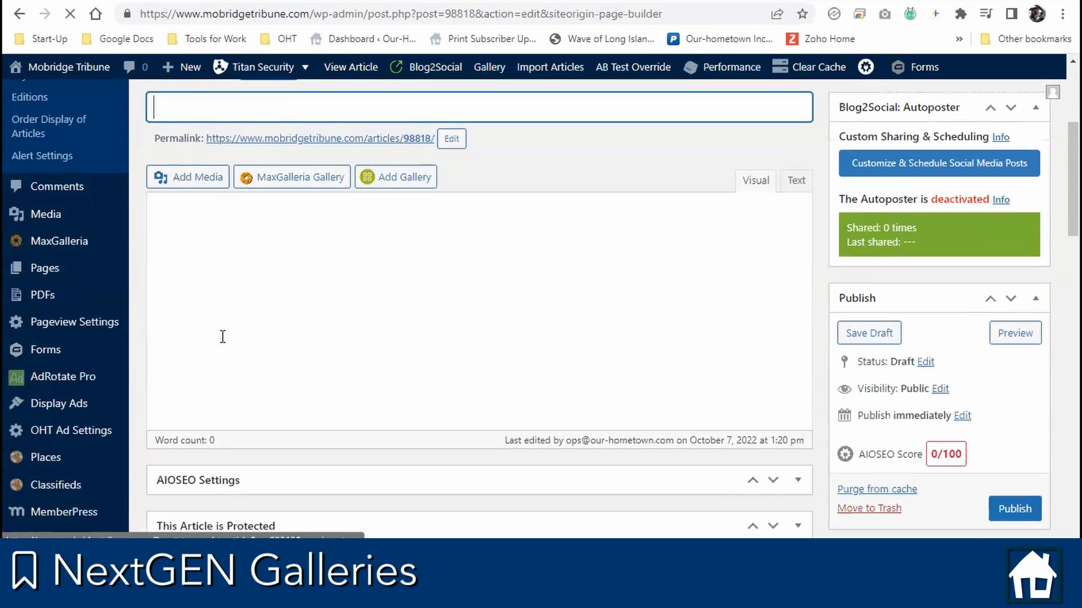
{"action": "scroll", "coordinate": [338, 234], "scroll_direction": "down", "scroll_amount": 4}
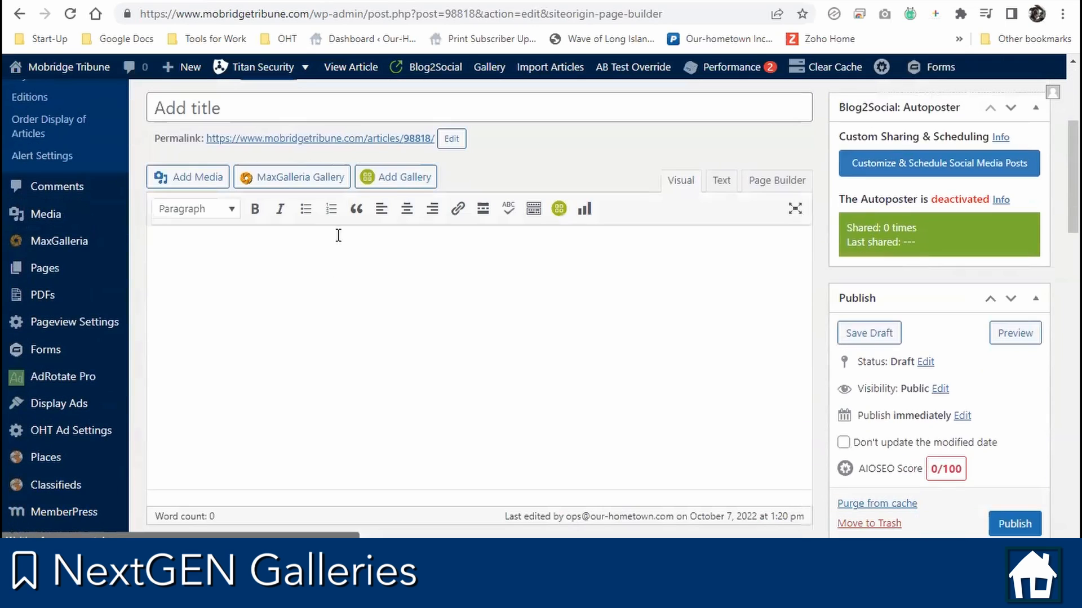
{"action": "left_click", "coordinate": [394, 176]}
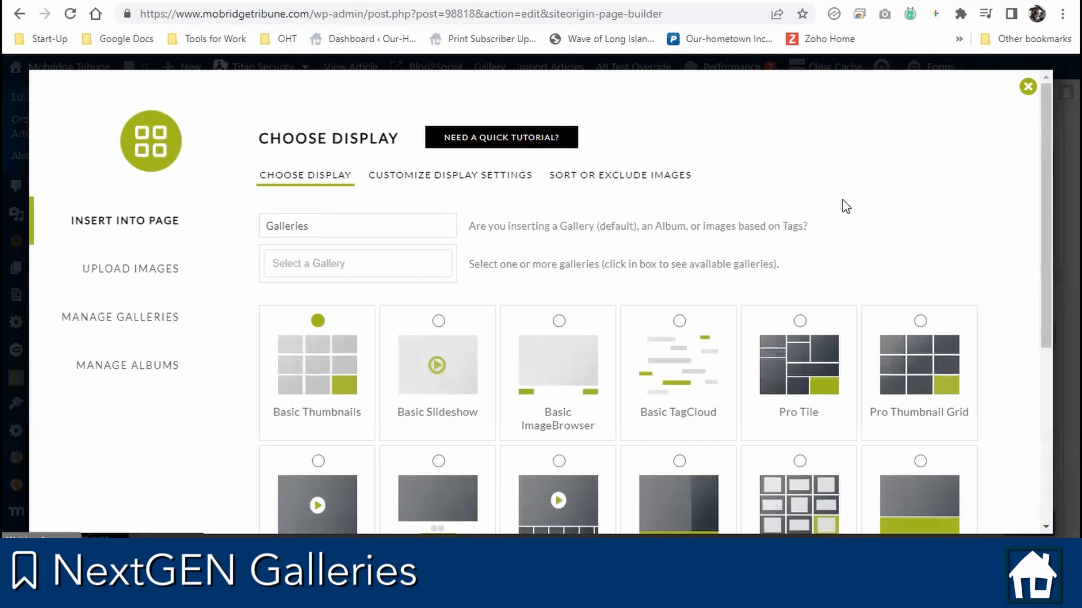
{"action": "scroll", "coordinate": [839, 203], "scroll_direction": "down", "scroll_amount": 1}
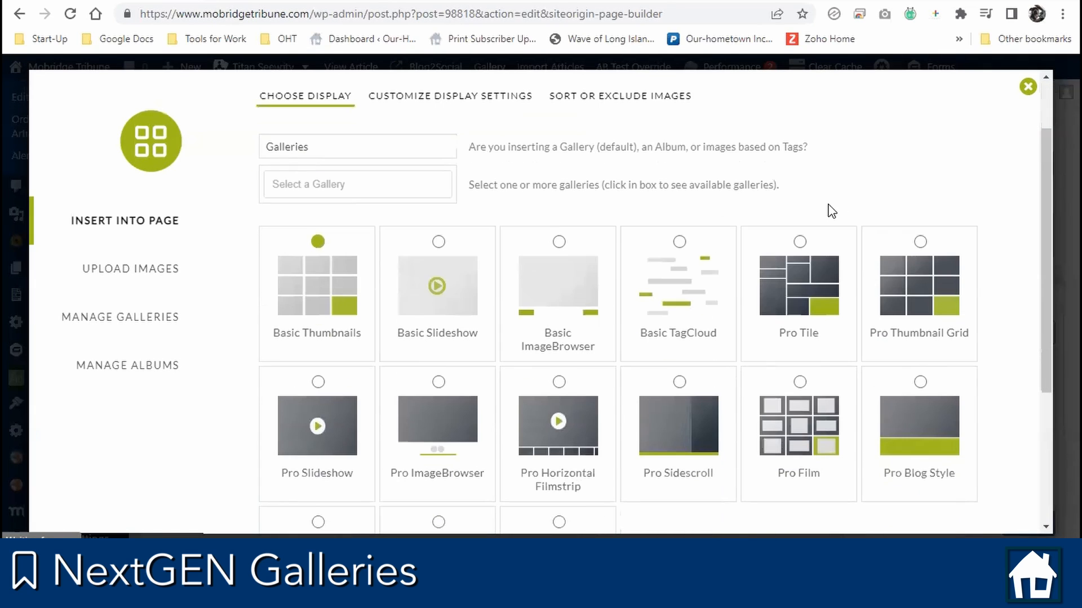
{"action": "left_click", "coordinate": [400, 186]}
{"action": "left_click", "coordinate": [389, 219]}
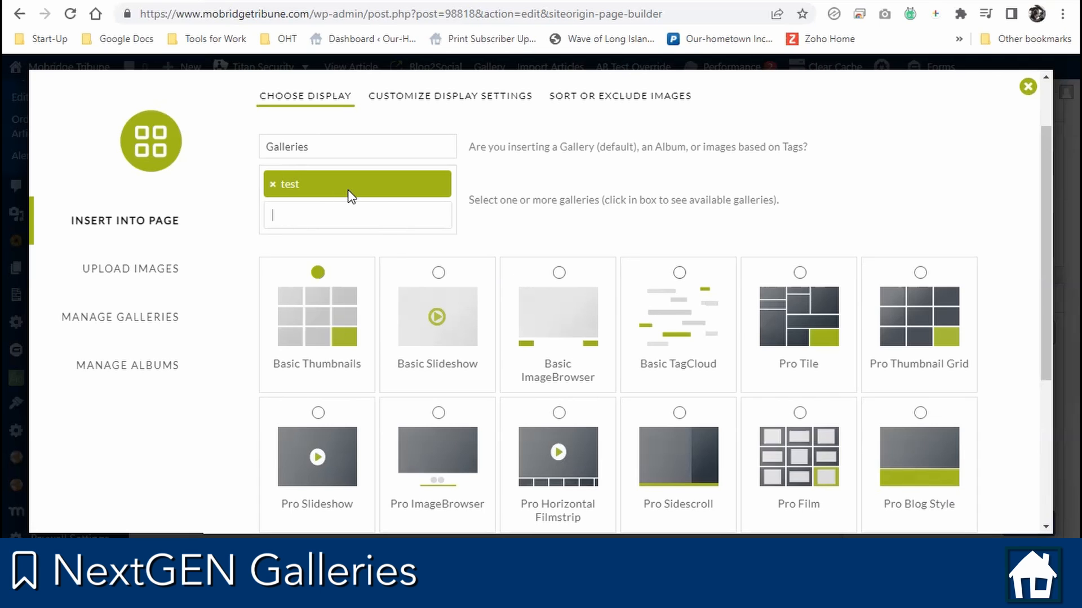
Look through the display types available for the inserted gallery, from the basic layouts to the pro ones.
{"action": "scroll", "coordinate": [560, 224], "scroll_direction": "down", "scroll_amount": 2}
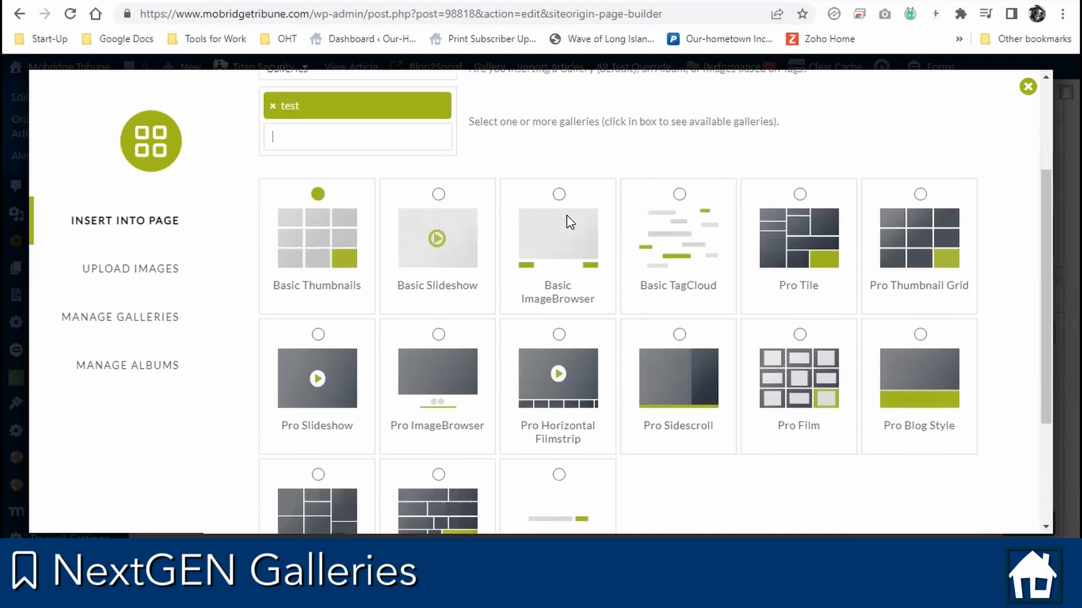
{"action": "scroll", "coordinate": [431, 217], "scroll_direction": "down", "scroll_amount": 2}
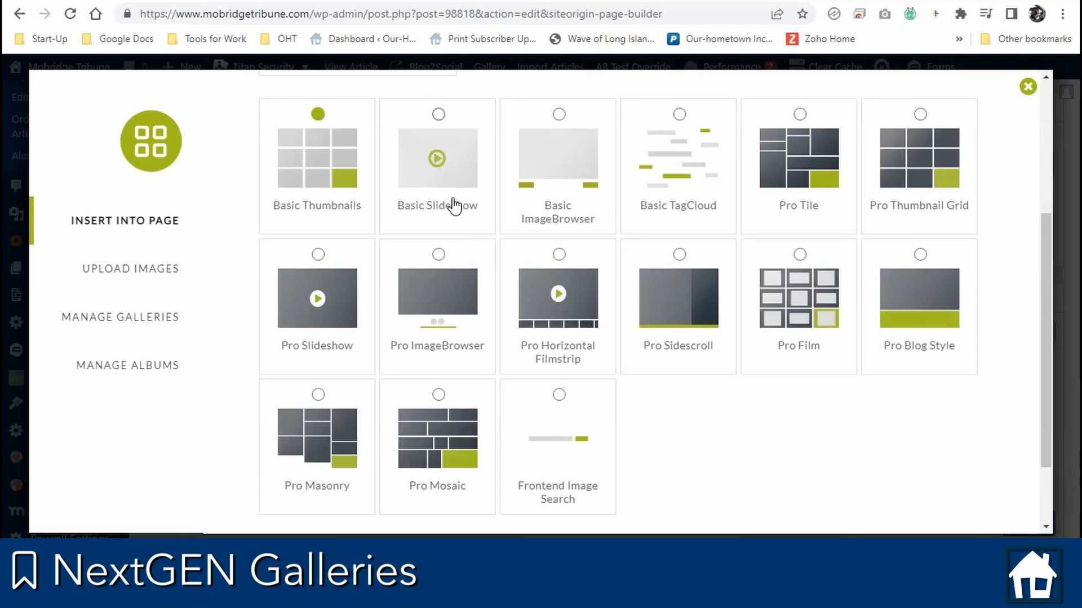
{"action": "scroll", "coordinate": [450, 204], "scroll_direction": "up", "scroll_amount": 4}
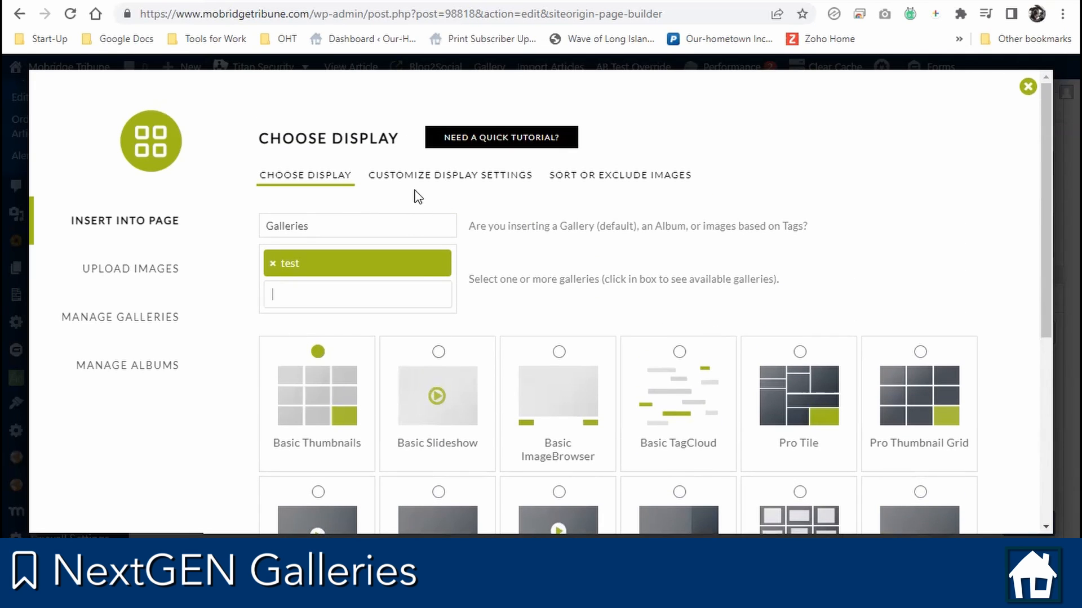
Examine the display settings for Basic Thumbnails, including images per page, number of columns, AJAX pagination, slideshow link and proofing.
{"action": "left_click", "coordinate": [422, 175]}
{"action": "scroll", "coordinate": [654, 248], "scroll_direction": "down", "scroll_amount": 2}
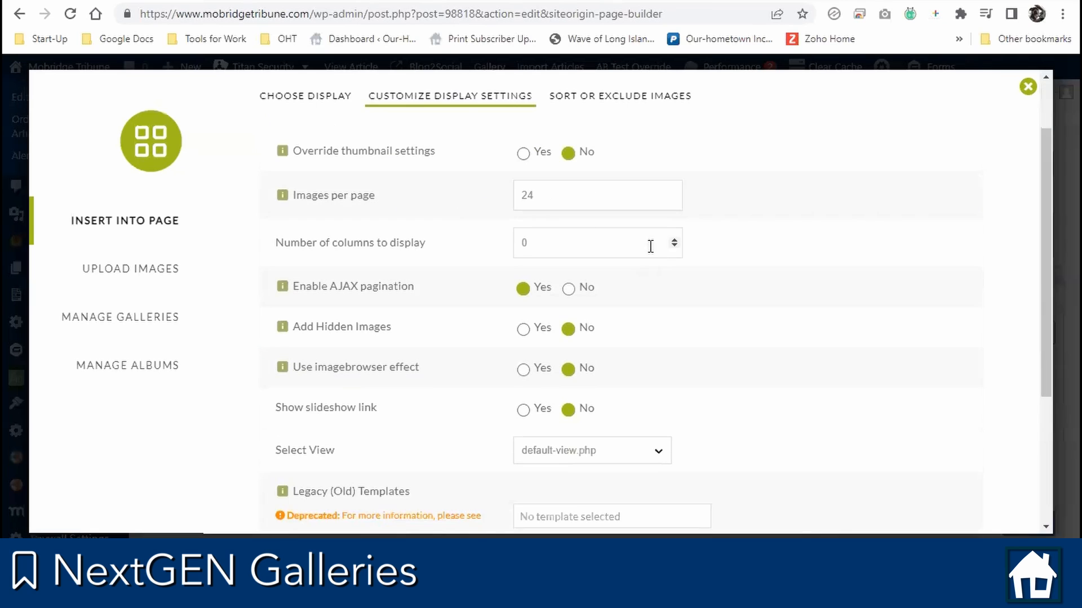
{"action": "scroll", "coordinate": [362, 184], "scroll_direction": "down", "scroll_amount": 2}
{"action": "scroll", "coordinate": [396, 181], "scroll_direction": "up", "scroll_amount": 3}
{"action": "mouse_move", "coordinate": [341, 238]}
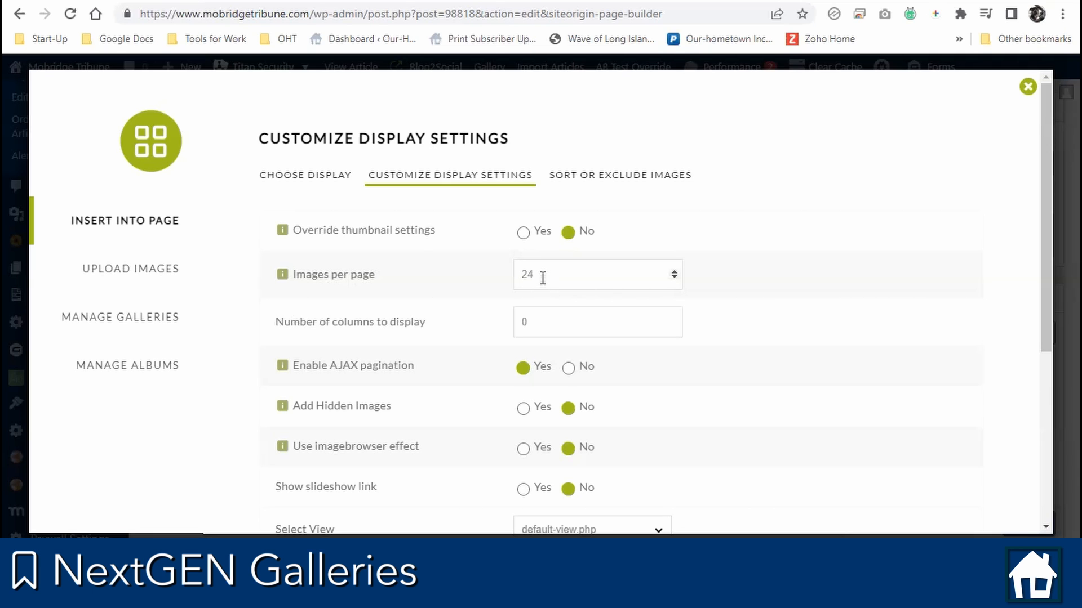
{"action": "scroll", "coordinate": [543, 277], "scroll_direction": "down", "scroll_amount": 1}
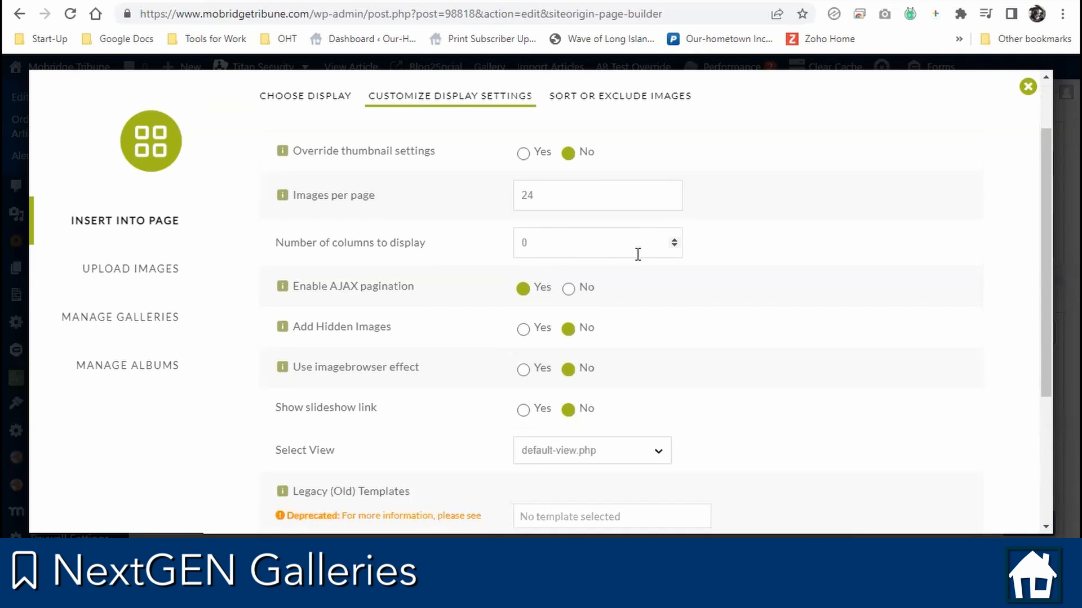
{"action": "scroll", "coordinate": [586, 257], "scroll_direction": "down", "scroll_amount": 2}
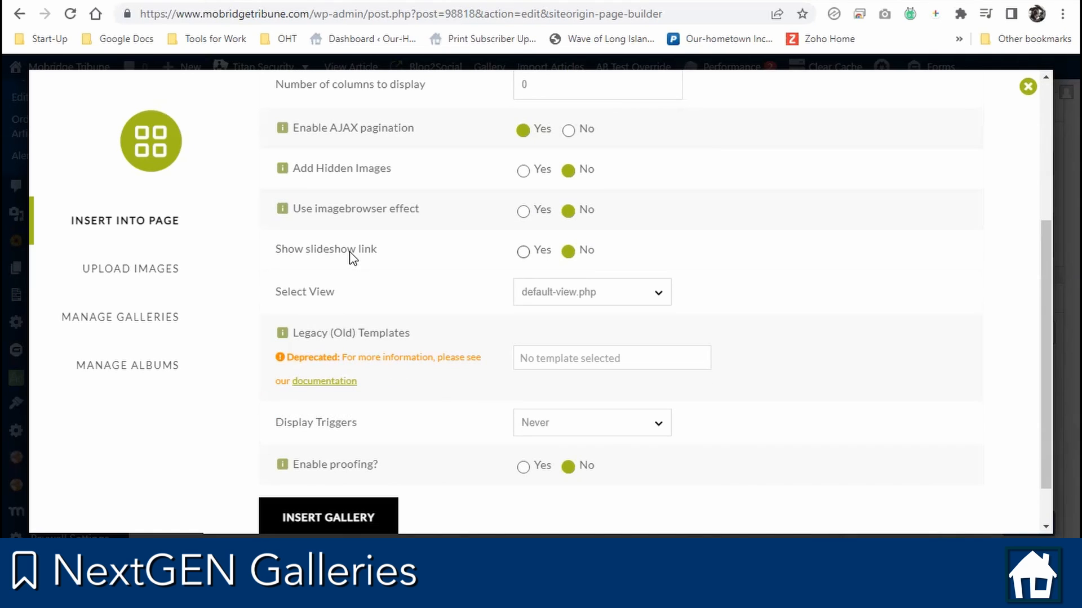
{"action": "scroll", "coordinate": [350, 251], "scroll_direction": "down", "scroll_amount": 1}
{"action": "scroll", "coordinate": [350, 252], "scroll_direction": "up", "scroll_amount": 4}
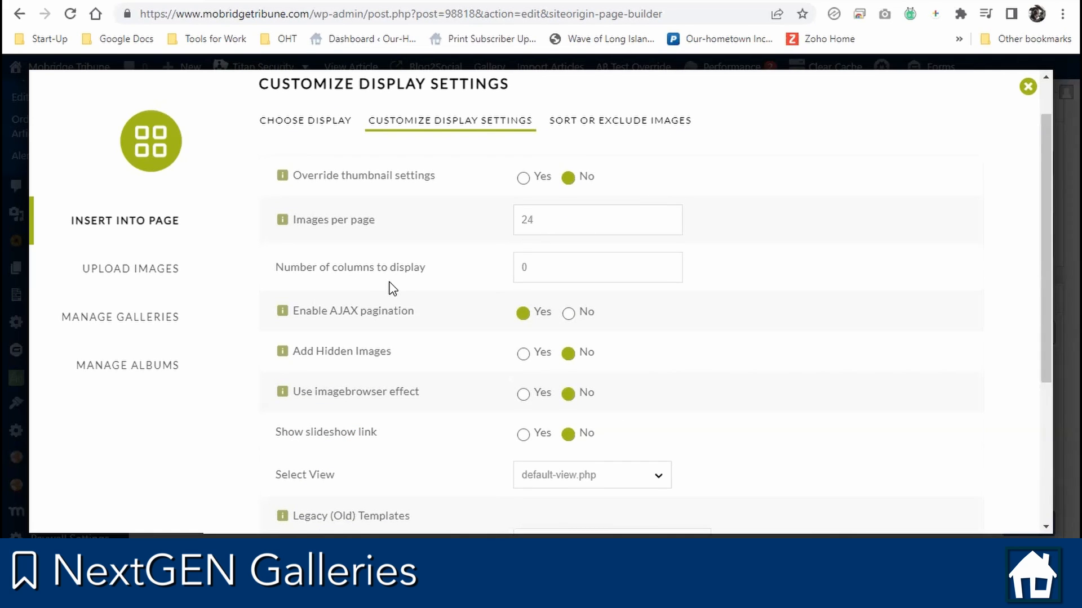
{"action": "scroll", "coordinate": [393, 289], "scroll_direction": "down", "scroll_amount": 1}
{"action": "scroll", "coordinate": [392, 289], "scroll_direction": "down", "scroll_amount": 1}
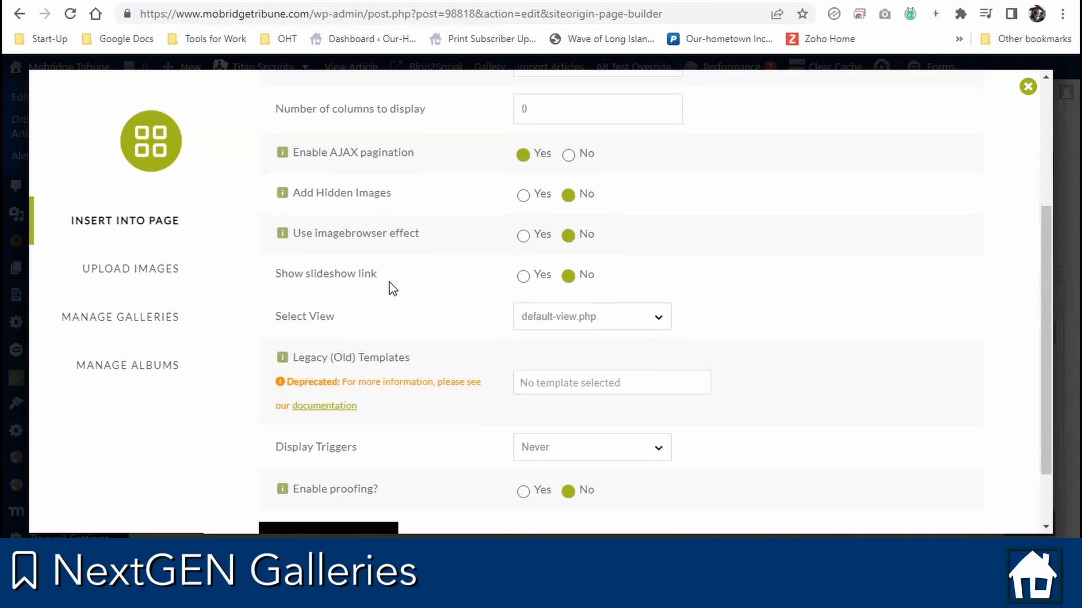
View the template choices for the gallery's Select View setting without changing it.
{"action": "left_click", "coordinate": [565, 318]}
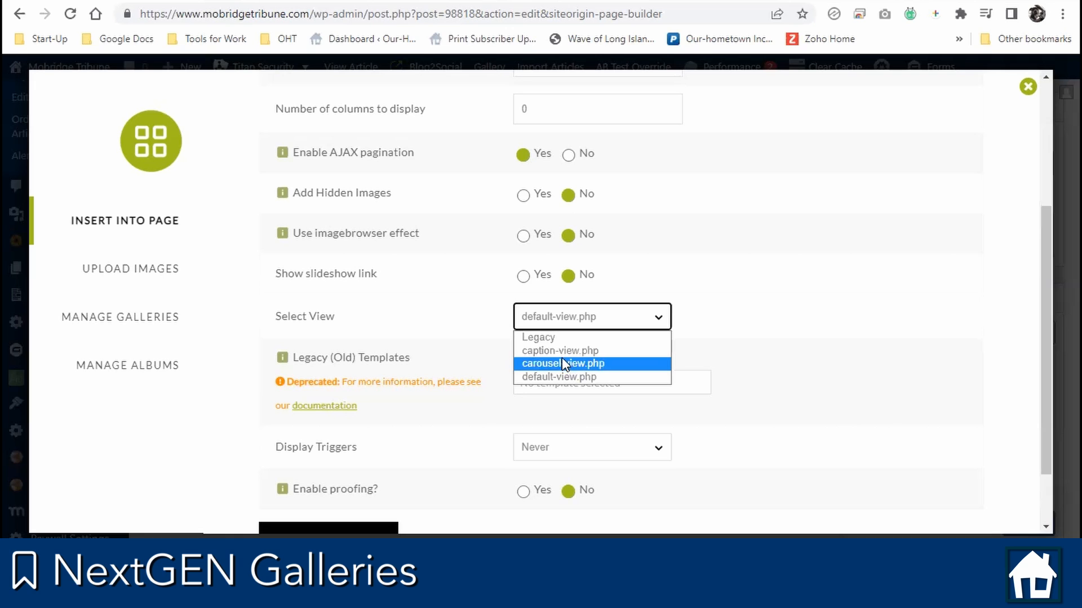
{"action": "left_click", "coordinate": [738, 306]}
{"action": "scroll", "coordinate": [646, 289], "scroll_direction": "up", "scroll_amount": 1}
{"action": "scroll", "coordinate": [645, 289], "scroll_direction": "up", "scroll_amount": 4}
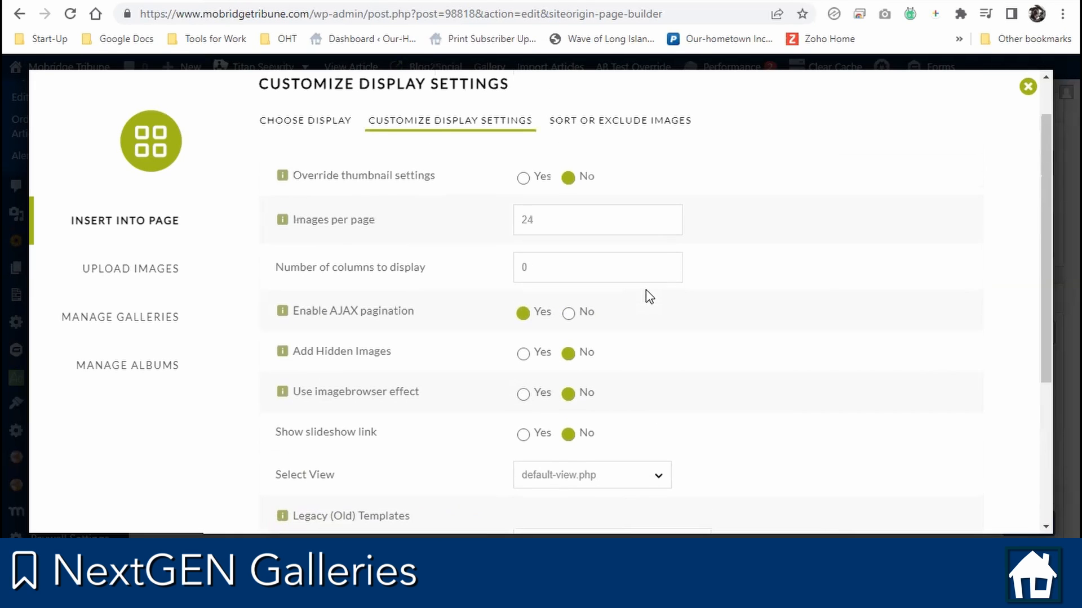
Check the options for sorting or excluding the gallery's images and return to the display type selection.
{"action": "left_click", "coordinate": [590, 178]}
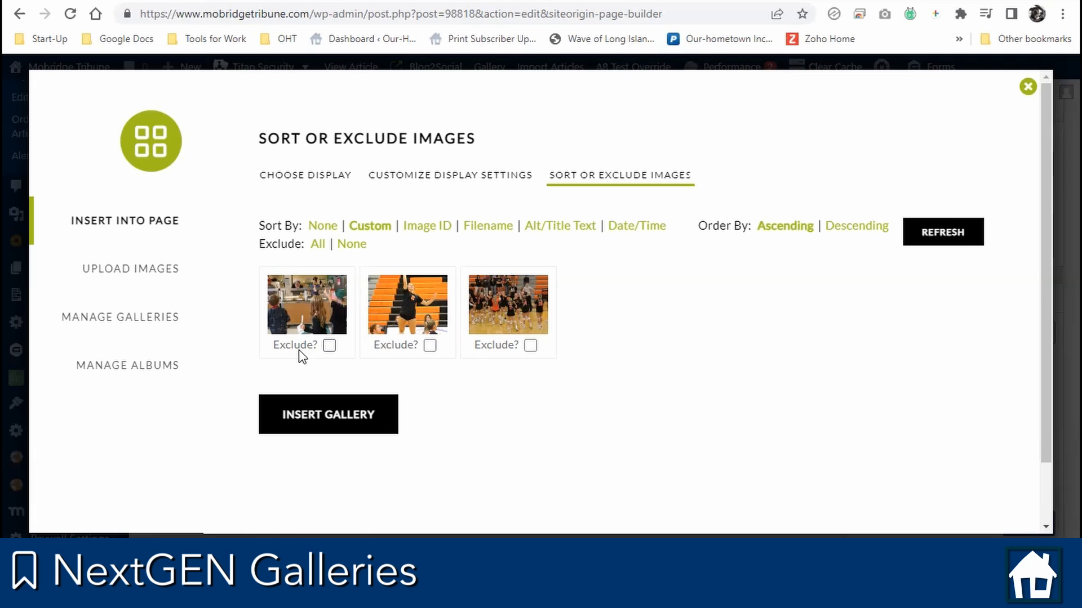
{"action": "left_click_drag", "start_coordinate": [294, 166], "coordinate": [291, 176]}
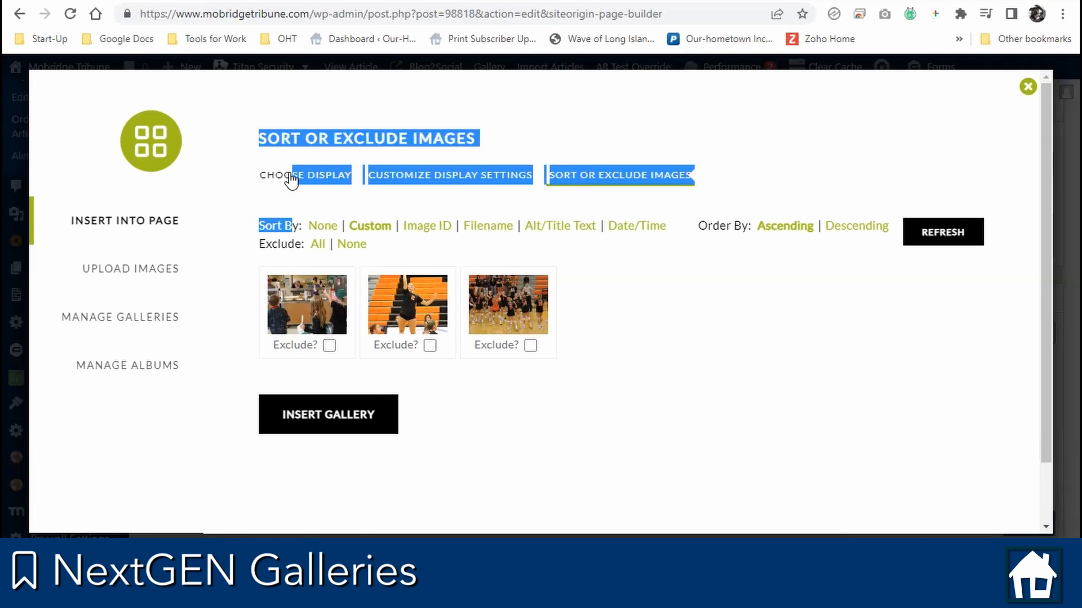
{"action": "left_click", "coordinate": [292, 175]}
{"action": "left_click", "coordinate": [884, 275]}
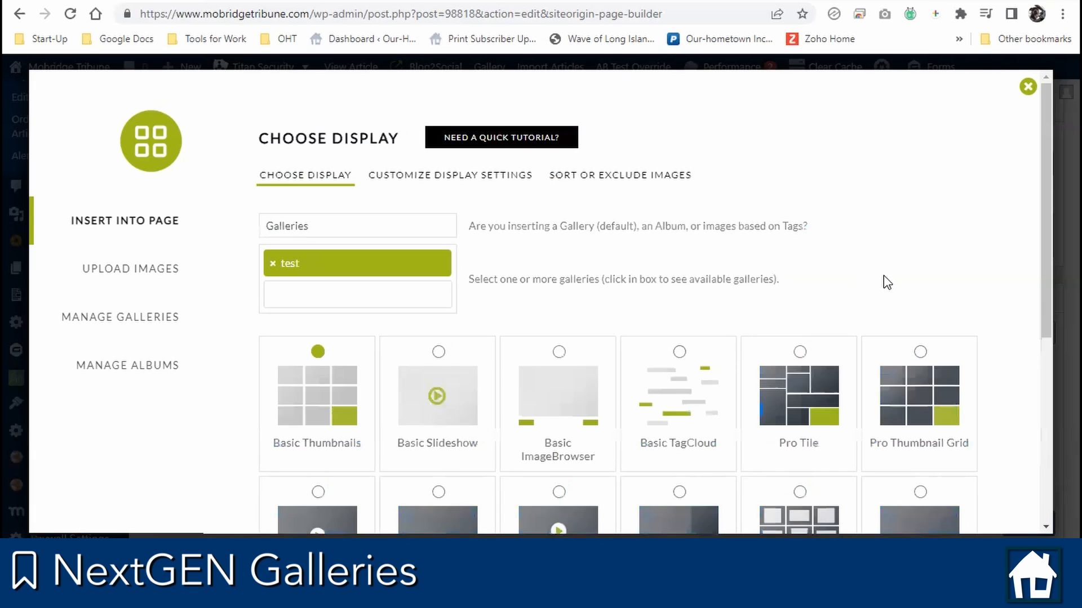
Choose Pro Slideshow as the display type and insert the "test" gallery into the article.
{"action": "scroll", "coordinate": [850, 300], "scroll_direction": "down", "scroll_amount": 3}
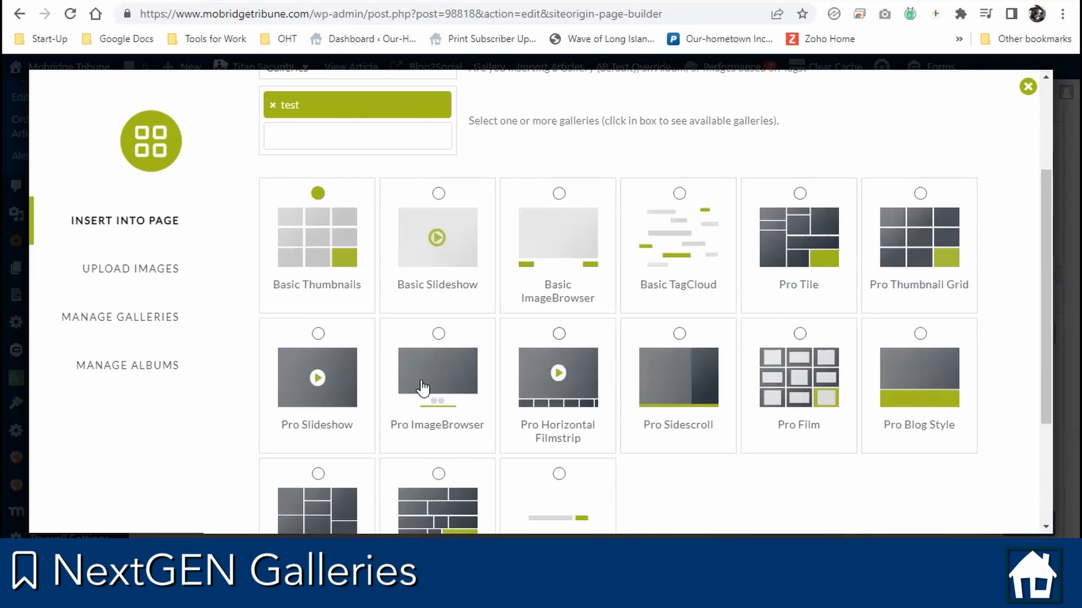
{"action": "left_click", "coordinate": [333, 373]}
{"action": "scroll", "coordinate": [326, 462], "scroll_direction": "down", "scroll_amount": 3}
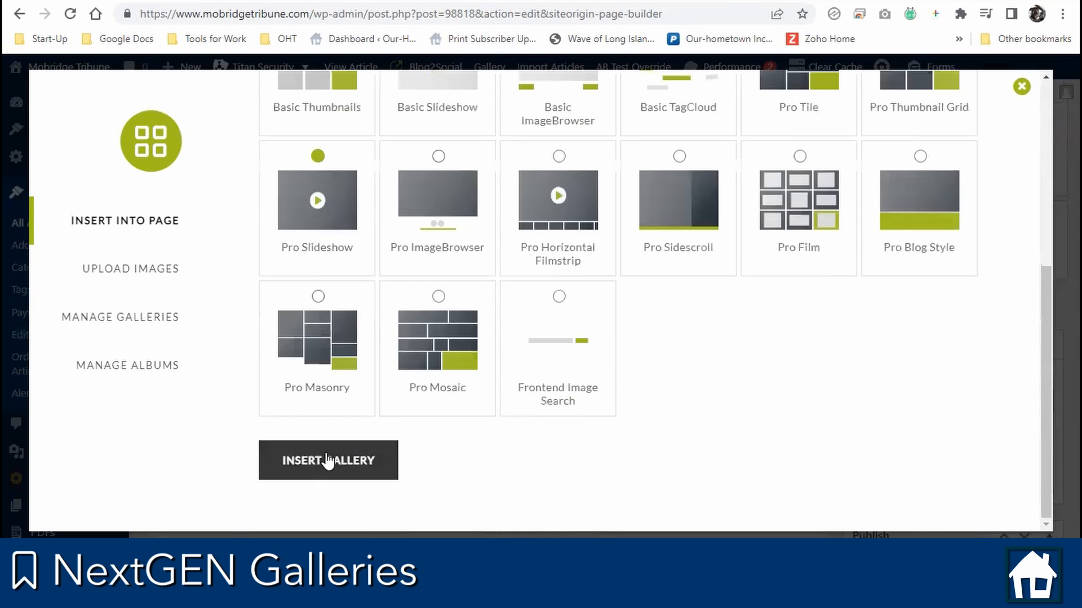
{"action": "left_click", "coordinate": [329, 461]}
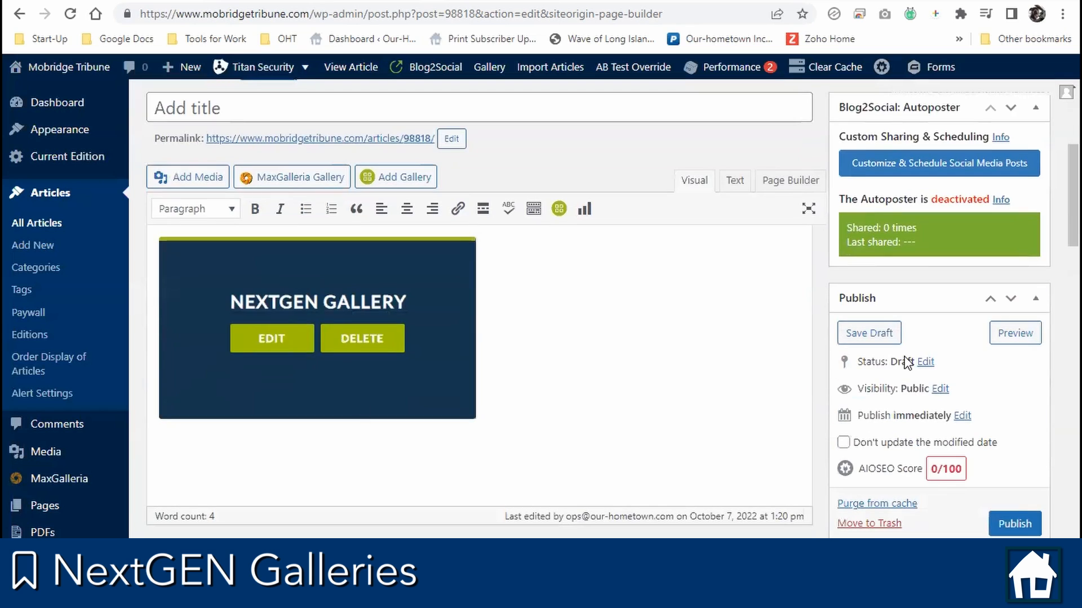
Save the article as a draft and open its preview.
{"action": "left_click", "coordinate": [892, 337]}
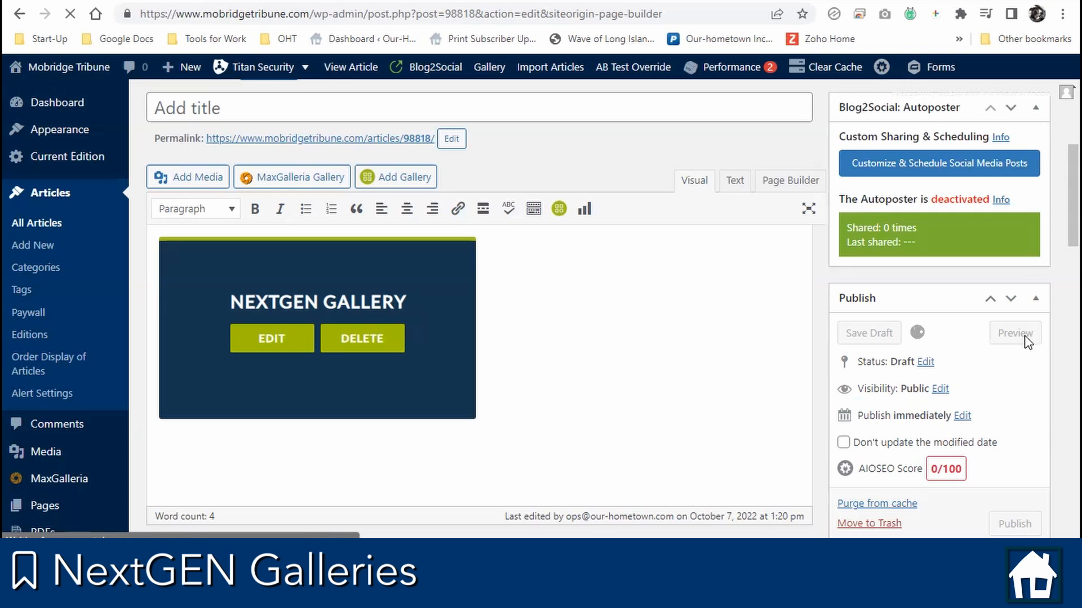
{"action": "scroll", "coordinate": [1022, 327], "scroll_direction": "down", "scroll_amount": 5}
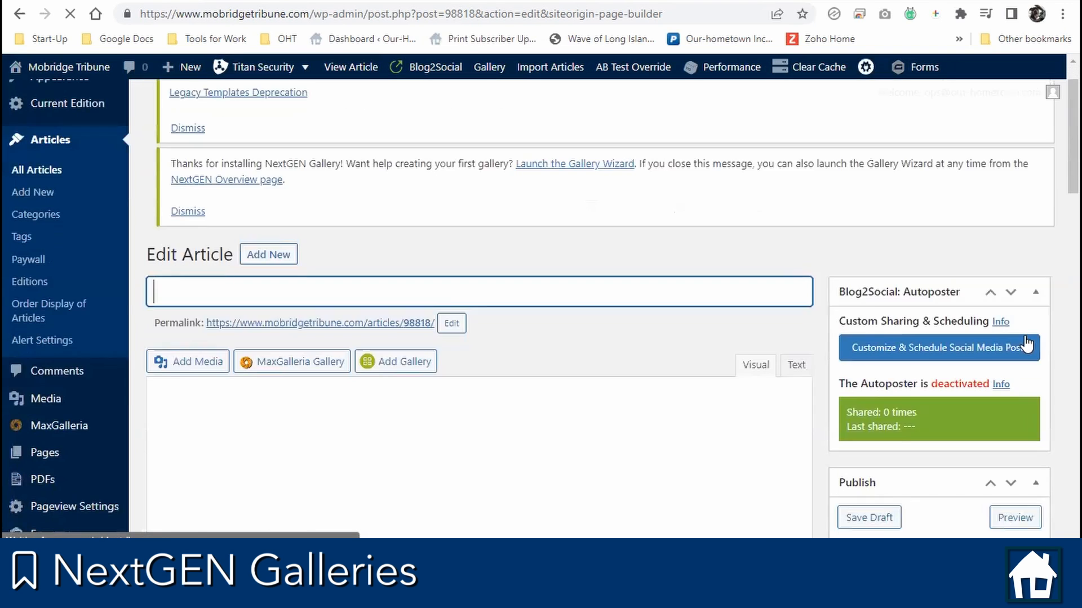
{"action": "scroll", "coordinate": [997, 442], "scroll_direction": "down", "scroll_amount": 4}
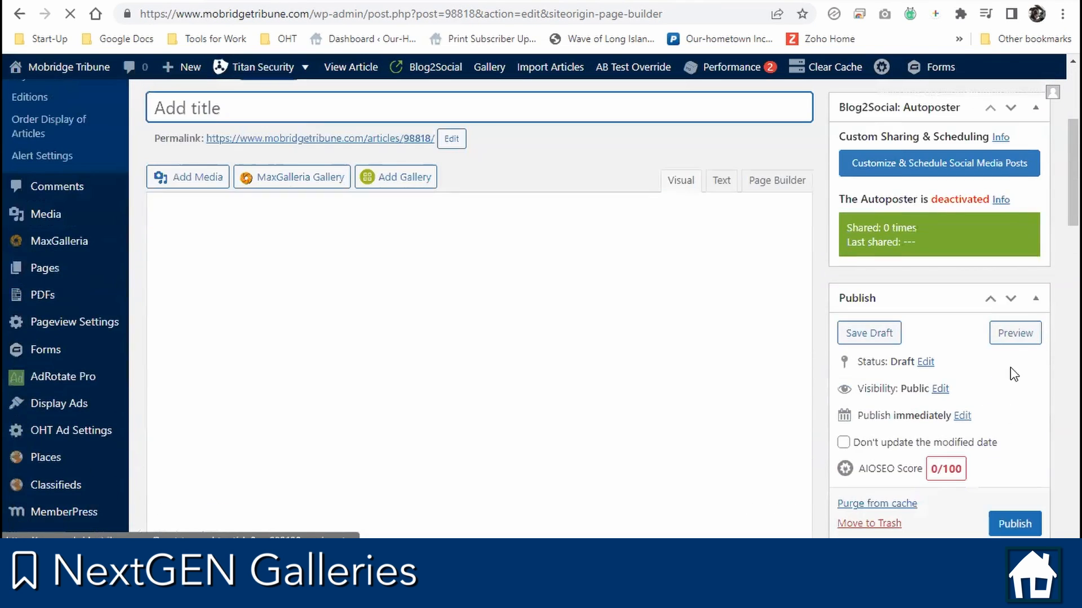
{"action": "left_click", "coordinate": [1012, 339]}
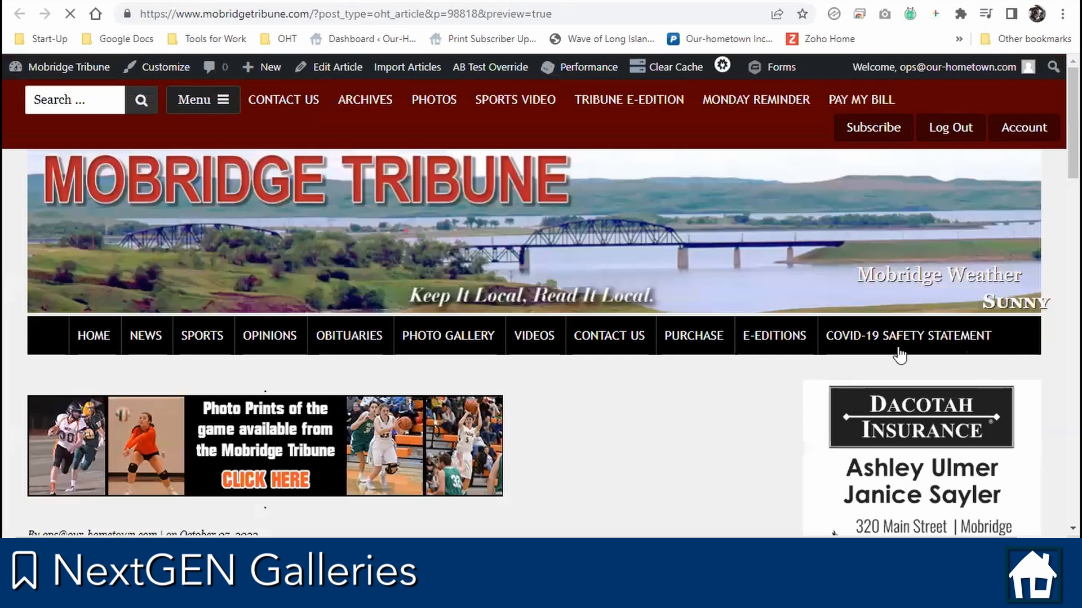
Examine the slideshow in the article preview and advance it to another photo.
{"action": "scroll", "coordinate": [715, 338], "scroll_direction": "down", "scroll_amount": 8}
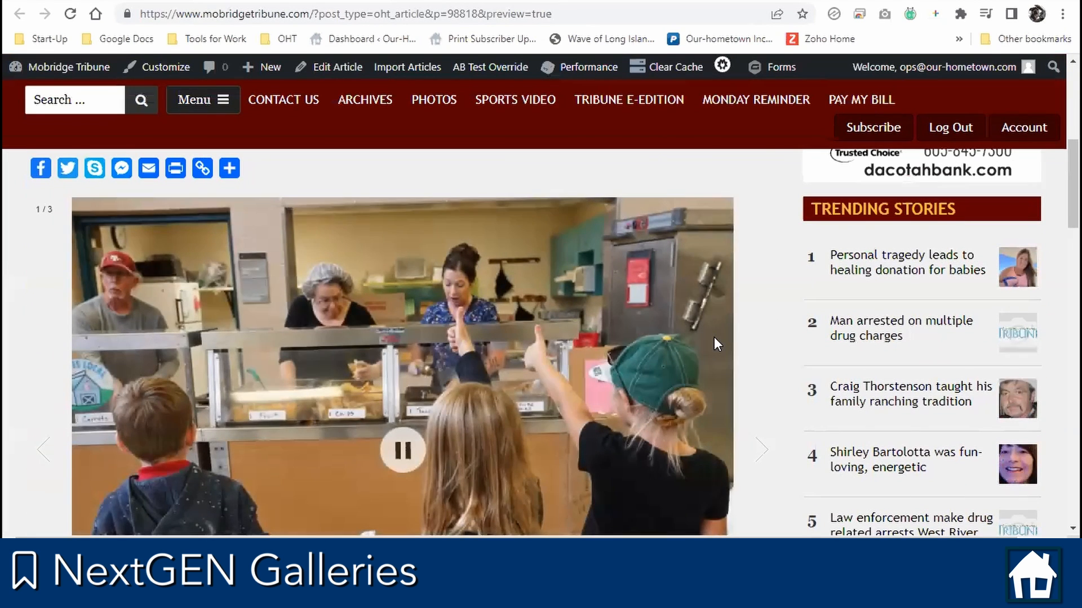
{"action": "scroll", "coordinate": [714, 344], "scroll_direction": "down", "scroll_amount": 2}
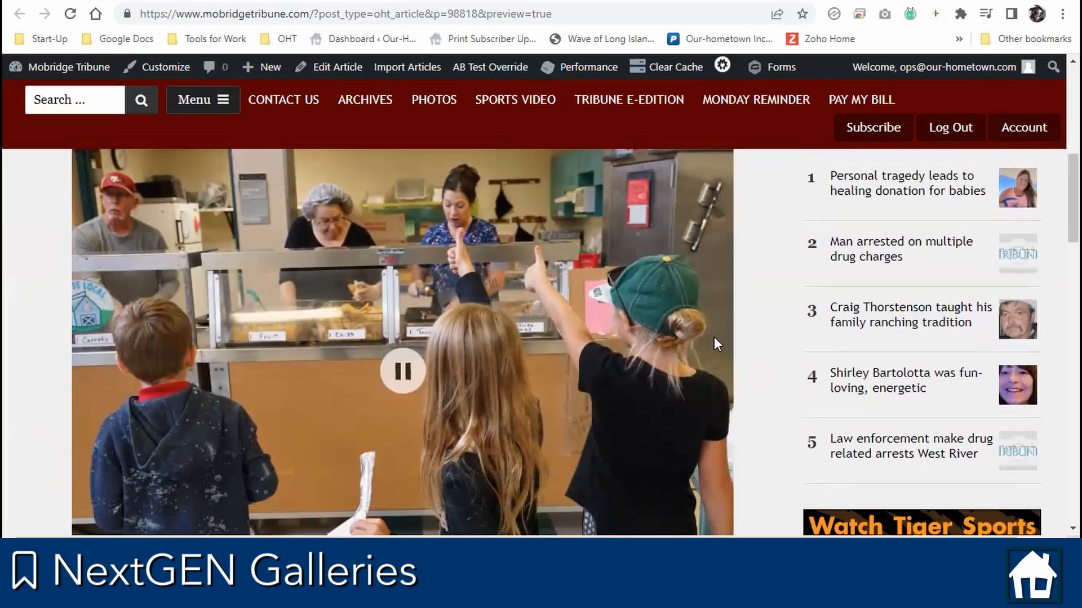
{"action": "scroll", "coordinate": [714, 337], "scroll_direction": "down", "scroll_amount": 3}
{"action": "scroll", "coordinate": [715, 337], "scroll_direction": "up", "scroll_amount": 1}
{"action": "scroll", "coordinate": [714, 336], "scroll_direction": "up", "scroll_amount": 1}
{"action": "left_click", "coordinate": [760, 386]}
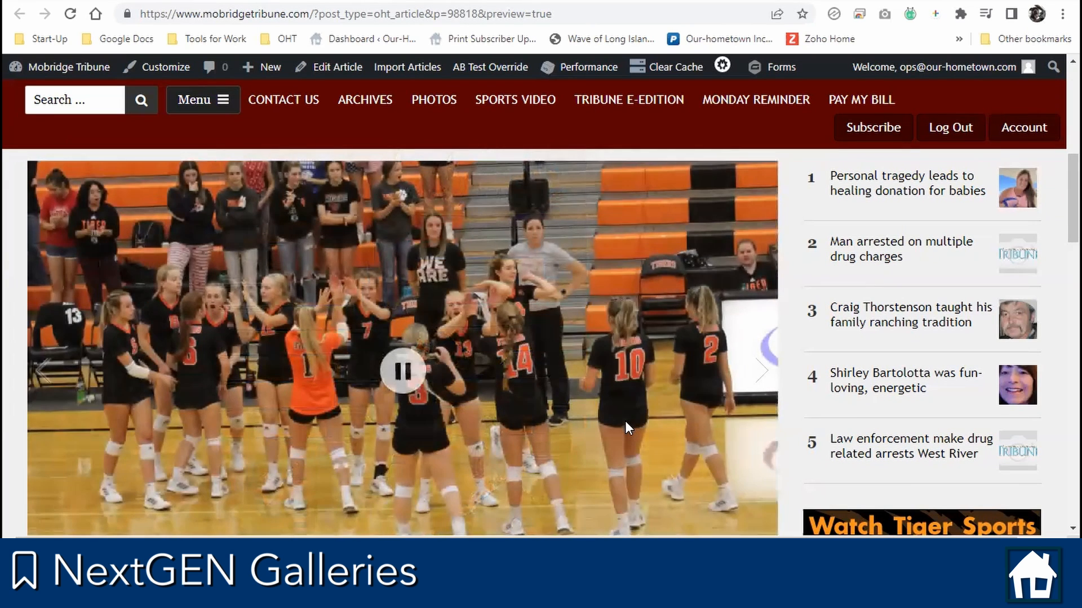
{"action": "scroll", "coordinate": [624, 420], "scroll_direction": "down", "scroll_amount": 2}
{"action": "scroll", "coordinate": [624, 421], "scroll_direction": "up", "scroll_amount": 2}
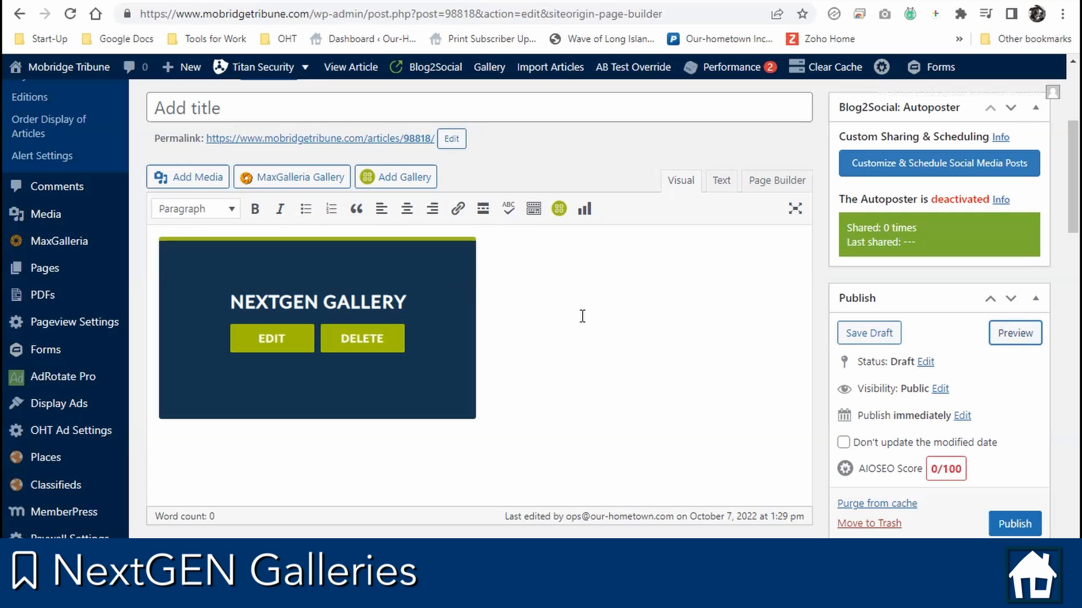
Delete the NextGEN gallery from the article body in the editor.
{"action": "scroll", "coordinate": [587, 316], "scroll_direction": "up", "scroll_amount": 3}
{"action": "scroll", "coordinate": [585, 320], "scroll_direction": "down", "scroll_amount": 4}
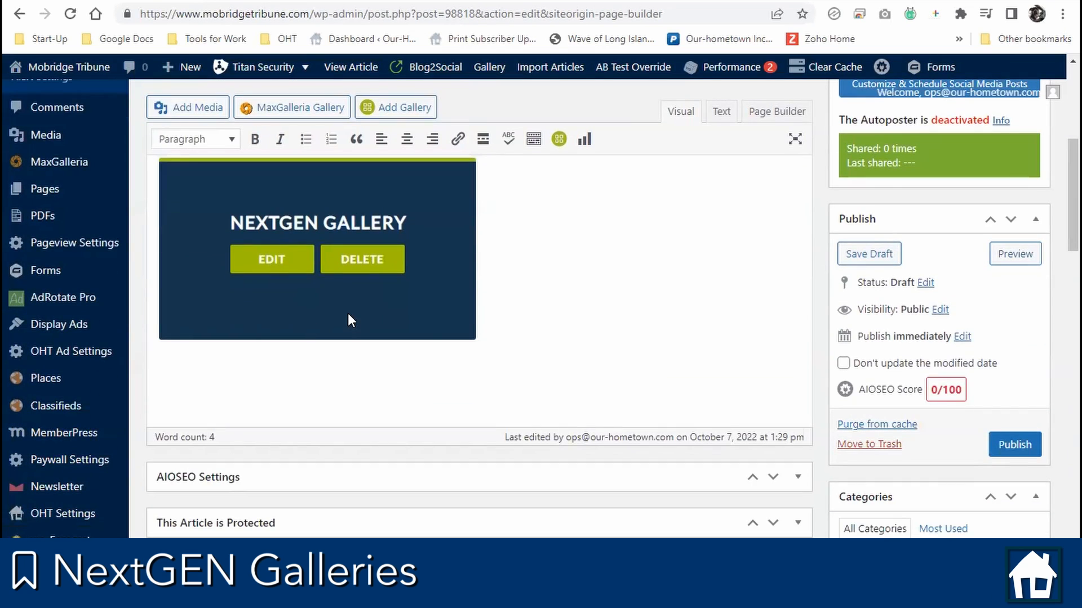
{"action": "left_click", "coordinate": [366, 265]}
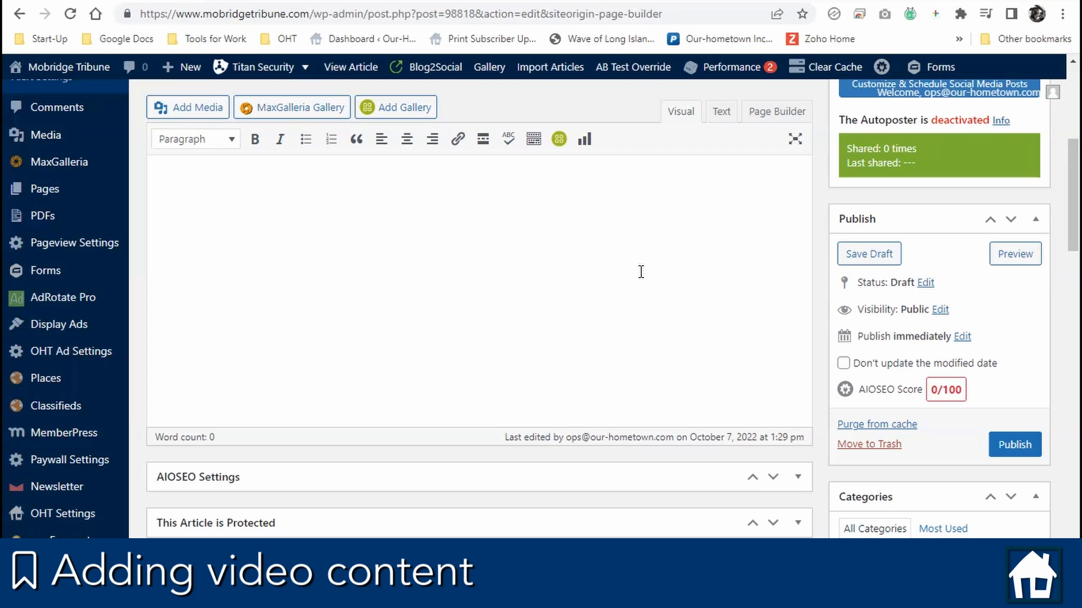
{"action": "left_click", "coordinate": [640, 270]}
Go to the list of all articles and move the untitled draft article to the trash.
{"action": "scroll", "coordinate": [399, 229], "scroll_direction": "up", "scroll_amount": 4}
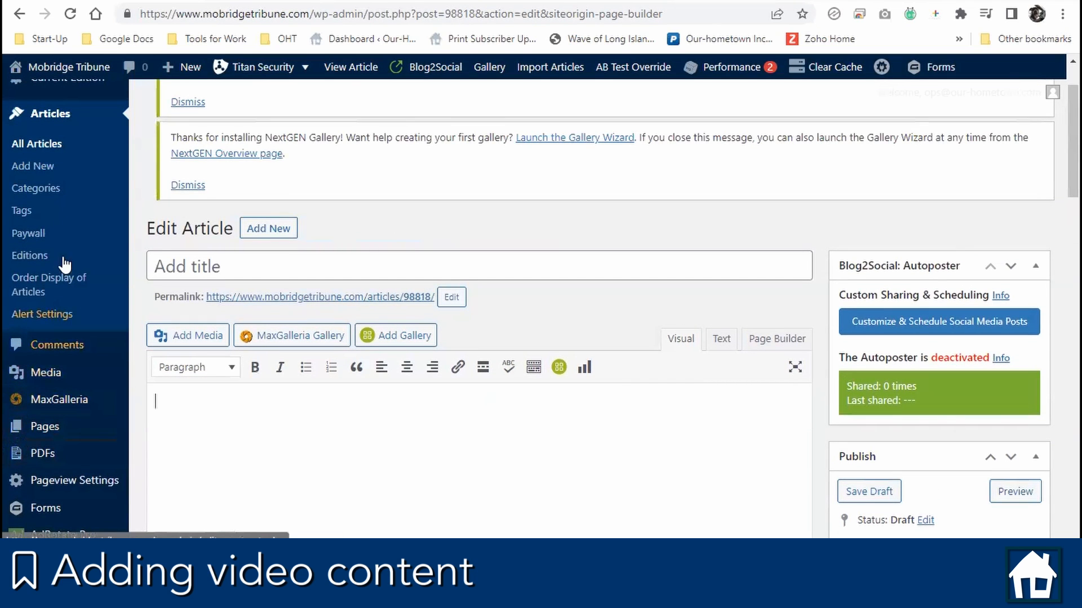
{"action": "left_click", "coordinate": [56, 141]}
{"action": "left_click", "coordinate": [618, 103]}
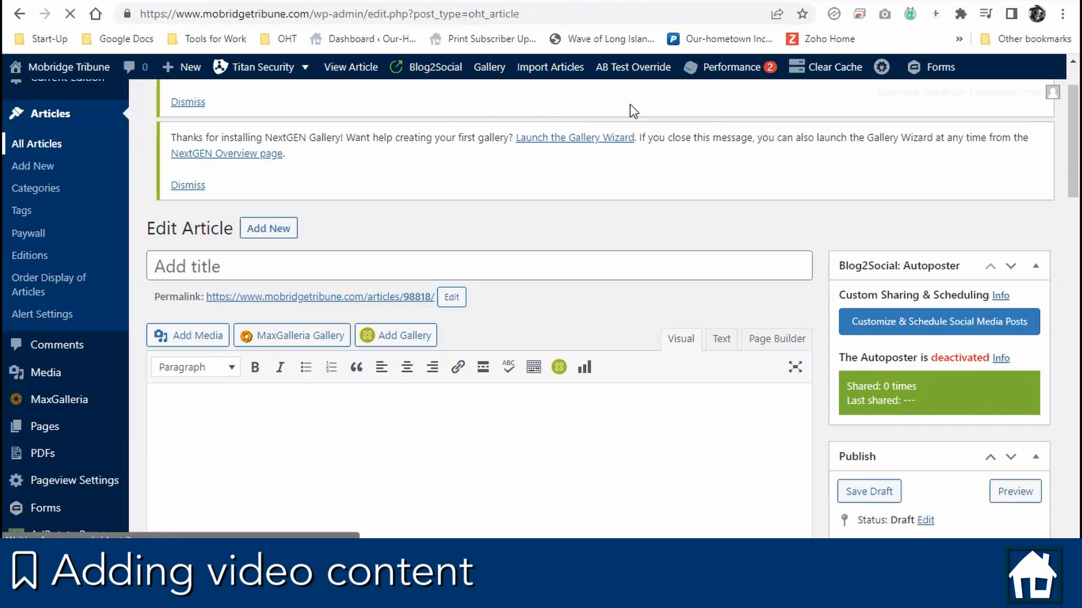
{"action": "scroll", "coordinate": [567, 216], "scroll_direction": "down", "scroll_amount": 2}
{"action": "scroll", "coordinate": [568, 223], "scroll_direction": "down", "scroll_amount": 1}
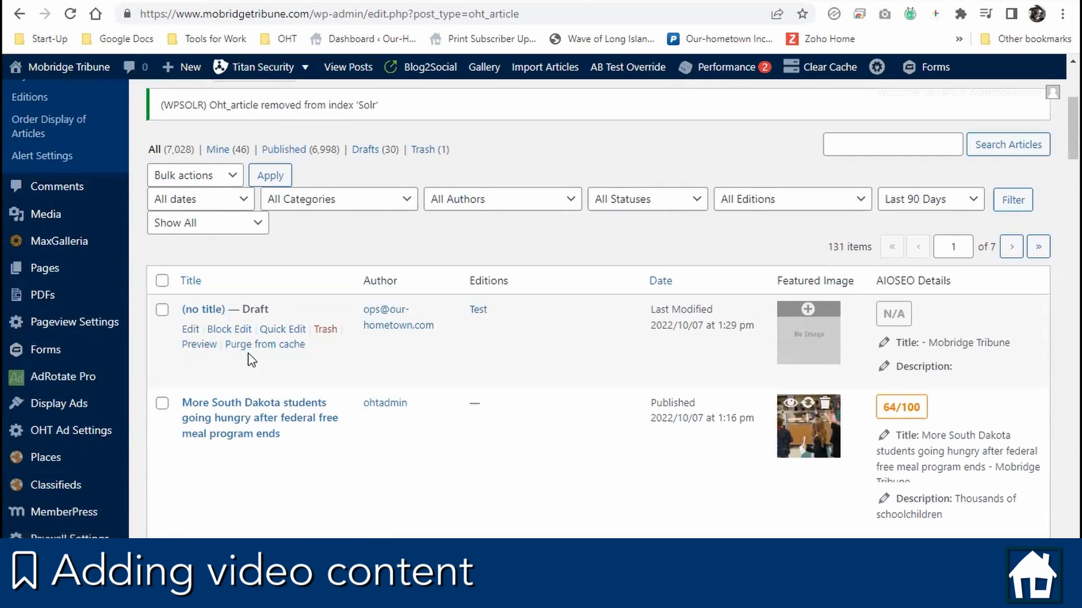
{"action": "left_click", "coordinate": [327, 330]}
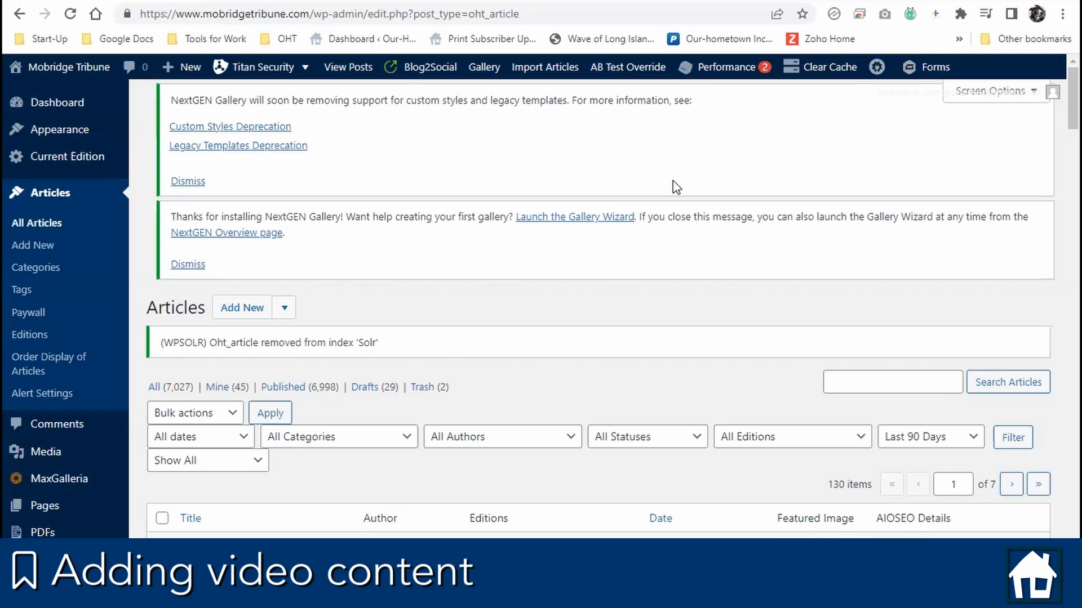
Start a new article in the Block Editor and dismiss the welcome guide.
{"action": "left_click", "coordinate": [284, 308]}
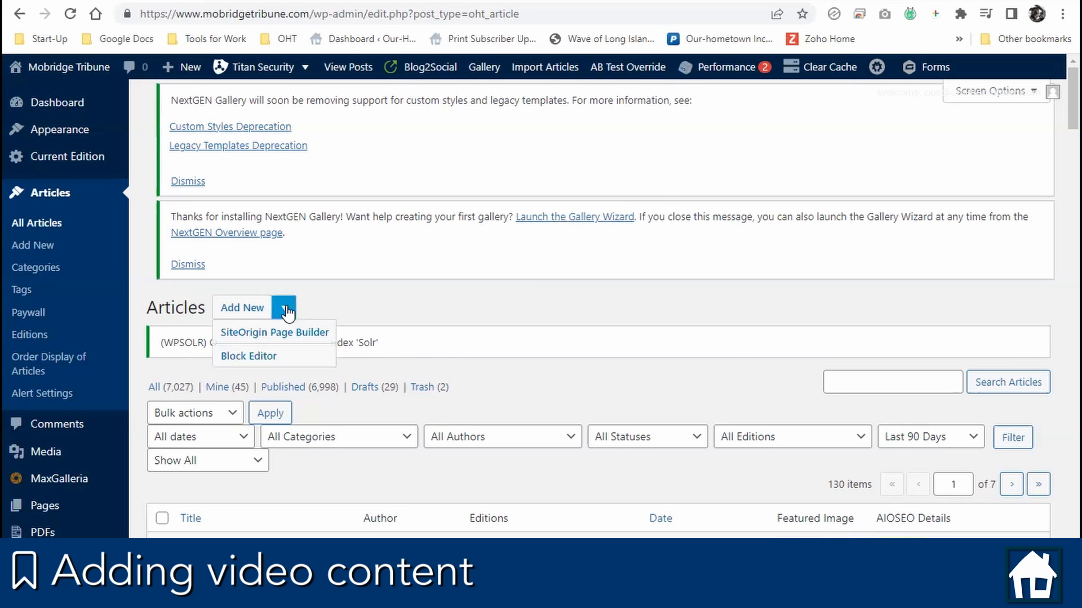
{"action": "left_click", "coordinate": [295, 356]}
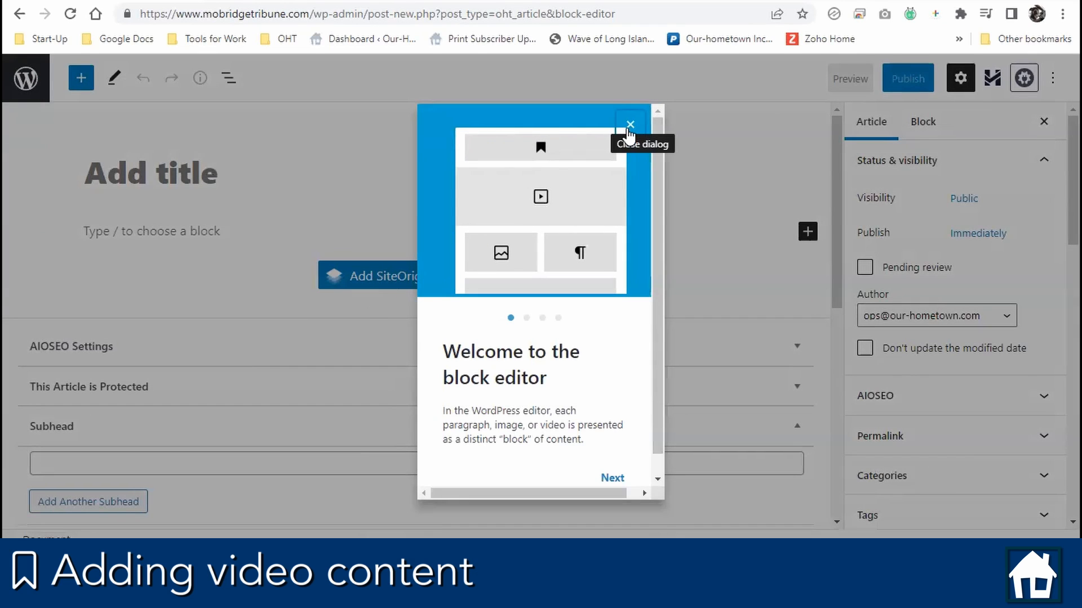
{"action": "left_click", "coordinate": [629, 134]}
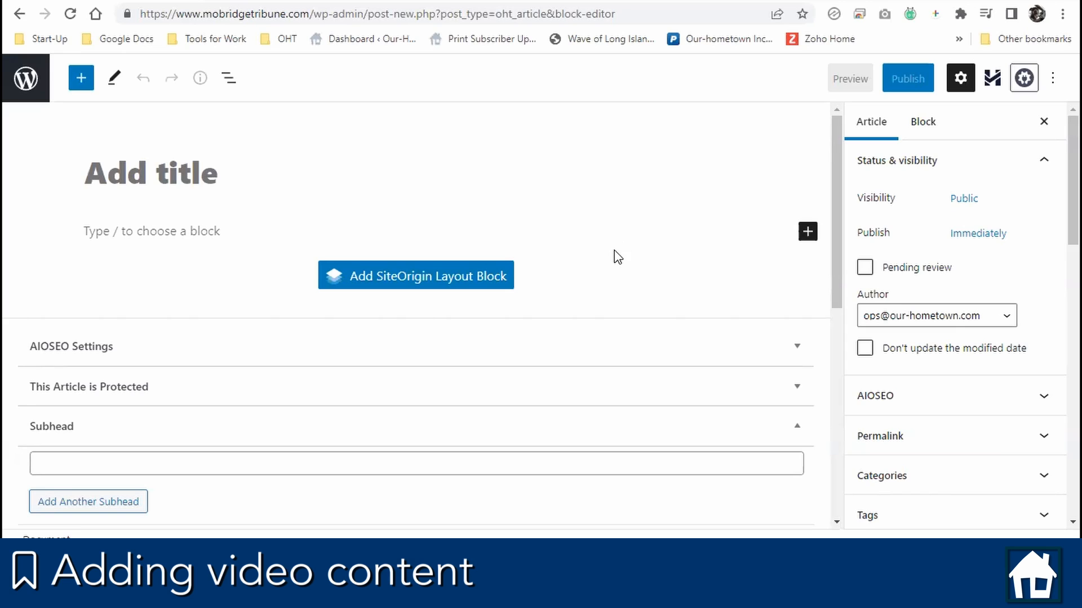
Search the blocks for "vid" and insert a YouTube block in the article body.
{"action": "left_click", "coordinate": [245, 183]}
{"action": "scroll", "coordinate": [245, 183], "scroll_direction": "down", "scroll_amount": 1}
{"action": "left_click", "coordinate": [225, 152]}
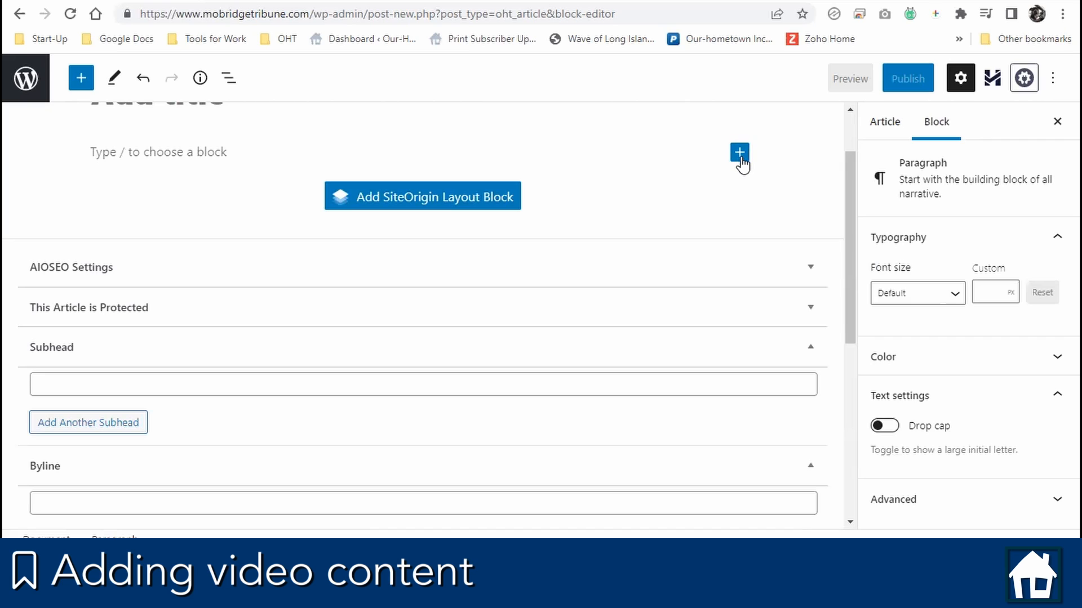
{"action": "left_click", "coordinate": [739, 153]}
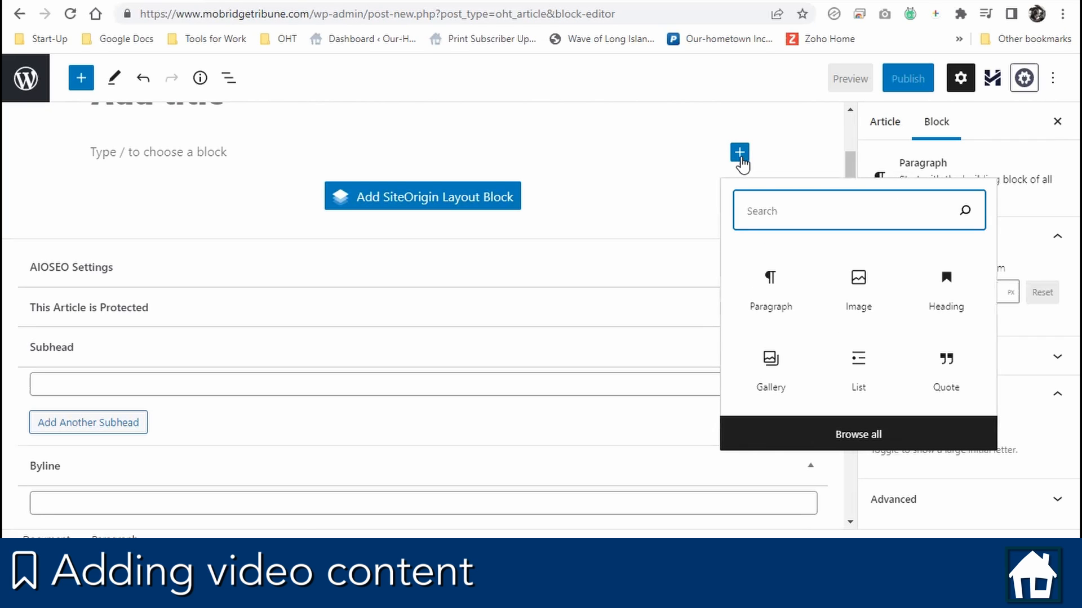
{"action": "type", "text": "vi"}
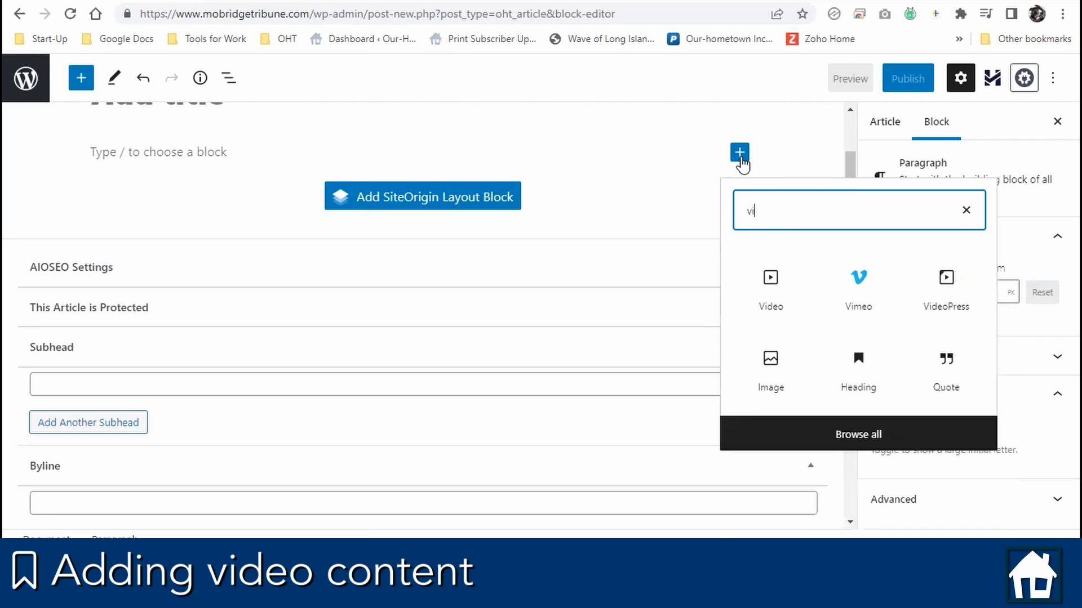
{"action": "type", "text": "d"}
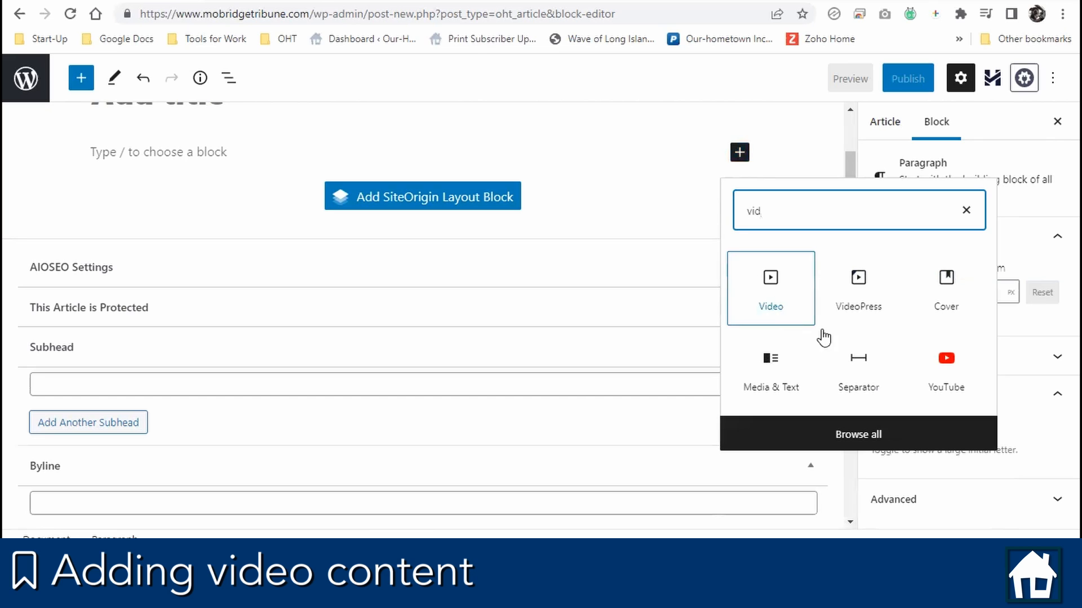
{"action": "left_click", "coordinate": [949, 382]}
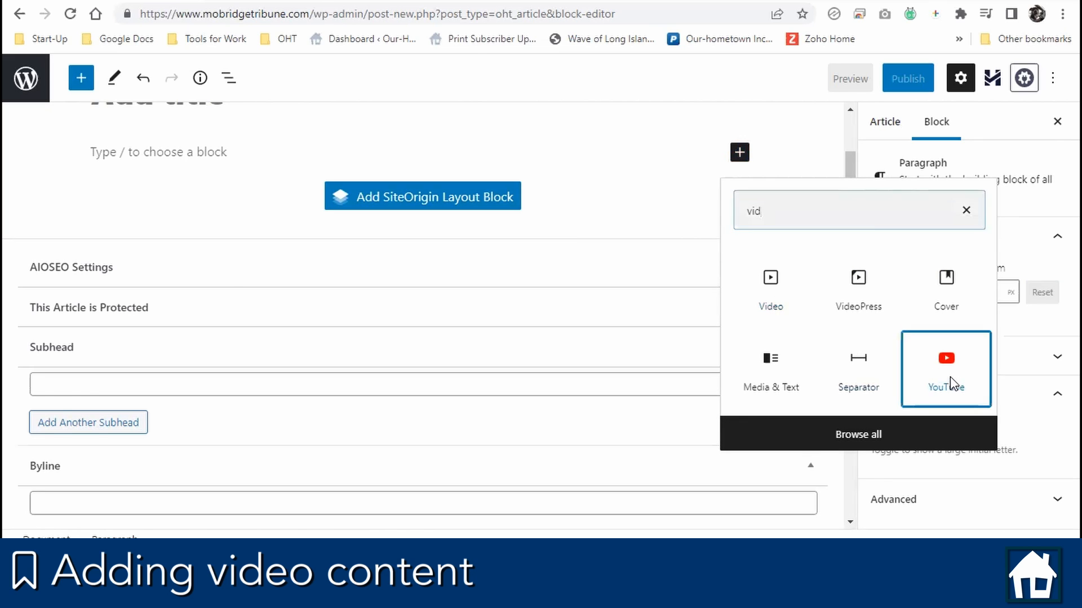
Open YouTube in a new browser tab, open the video "15 Hours of Deep Relaxation Music for Dogs!" and pause it.
{"action": "key", "text": "ctrl+t"}
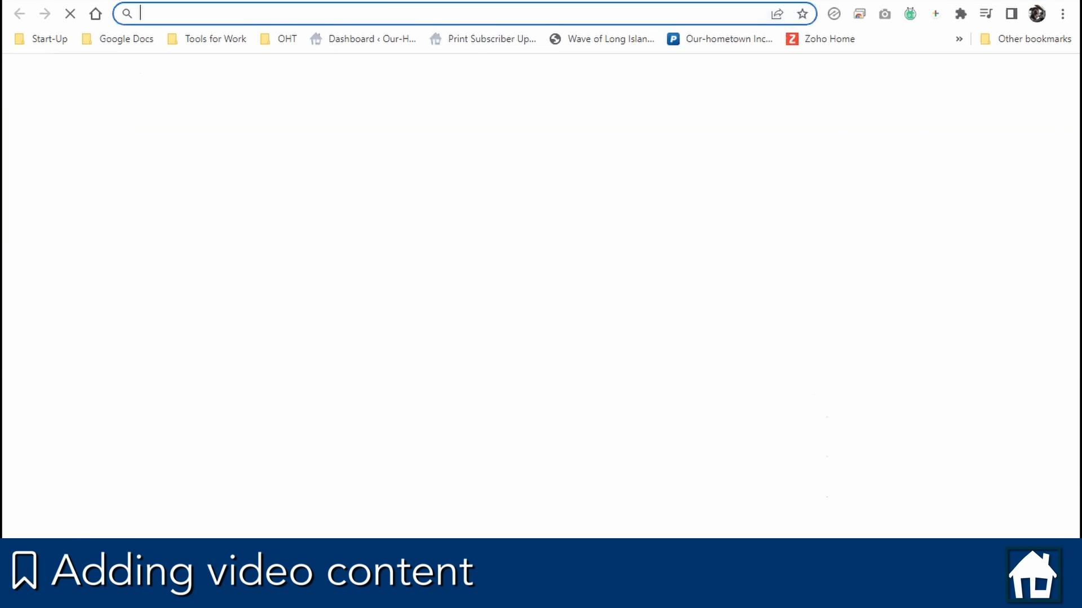
{"action": "type", "text": "you"}
{"action": "key", "text": "Return"}
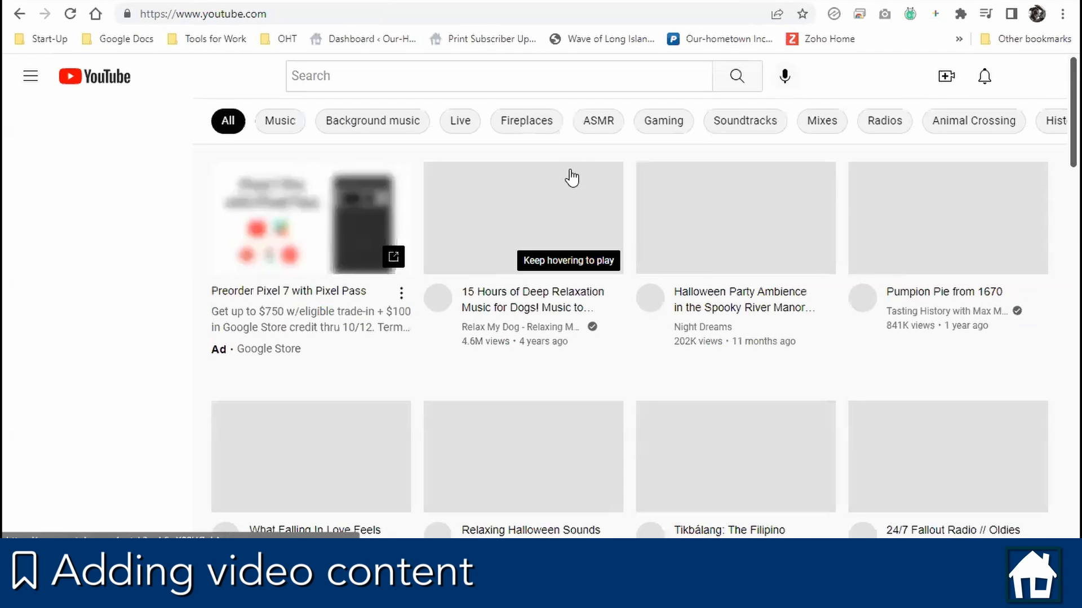
{"action": "mouse_move", "coordinate": [572, 178]}
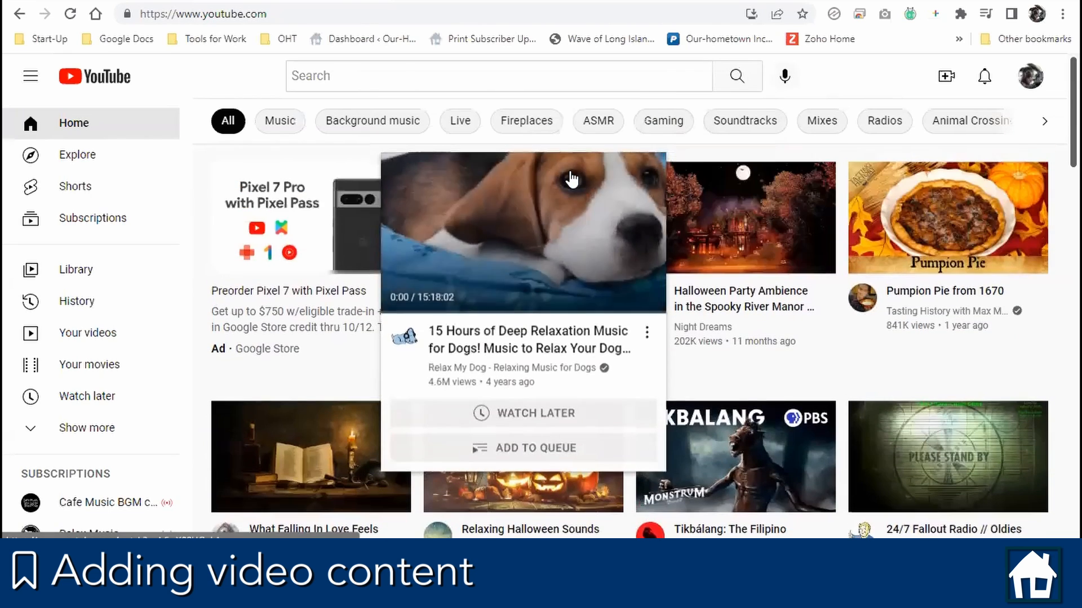
{"action": "left_click", "coordinate": [572, 178]}
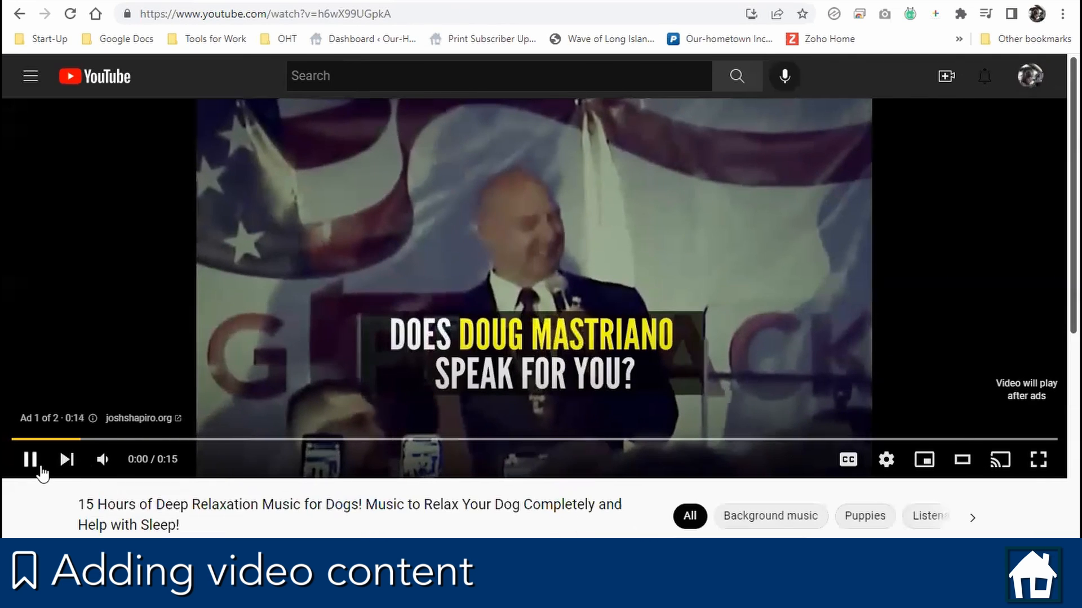
{"action": "left_click", "coordinate": [30, 459]}
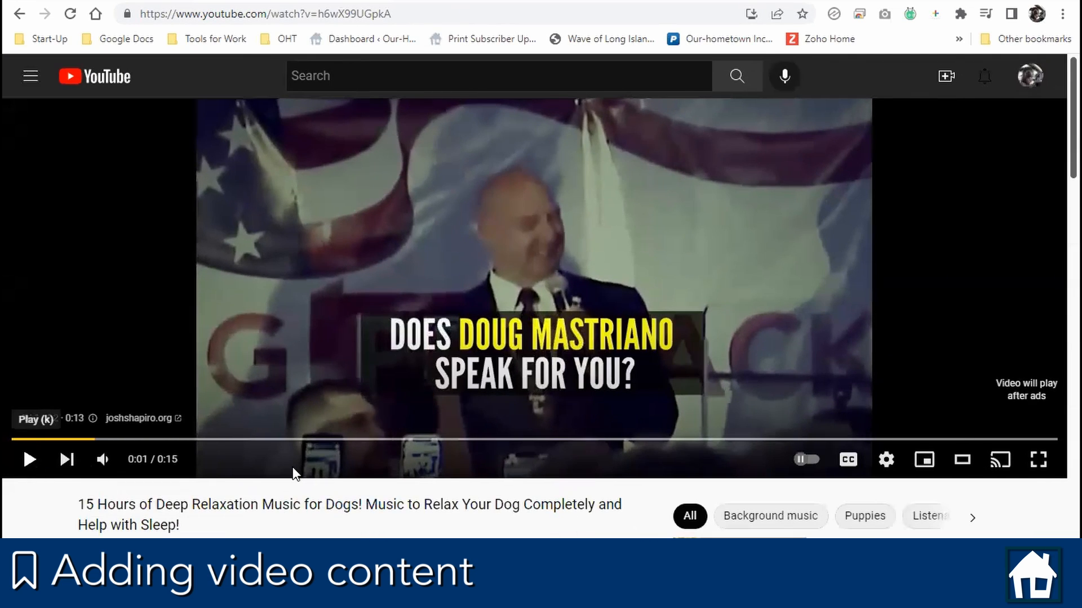
Copy the share link of the dog relaxation music video.
{"action": "scroll", "coordinate": [770, 429], "scroll_direction": "down", "scroll_amount": 3}
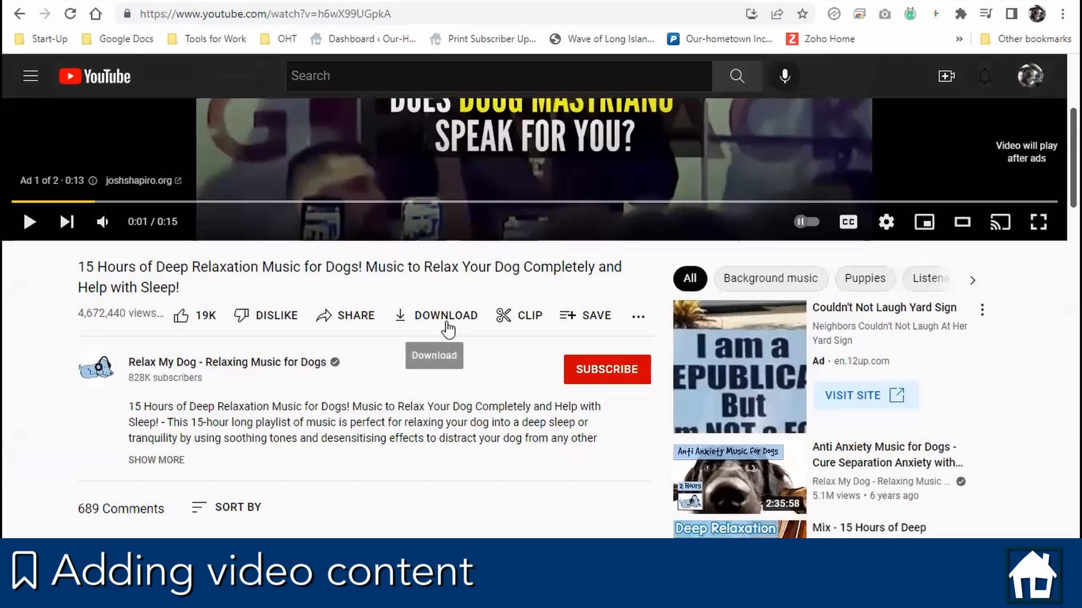
{"action": "left_click", "coordinate": [580, 315]}
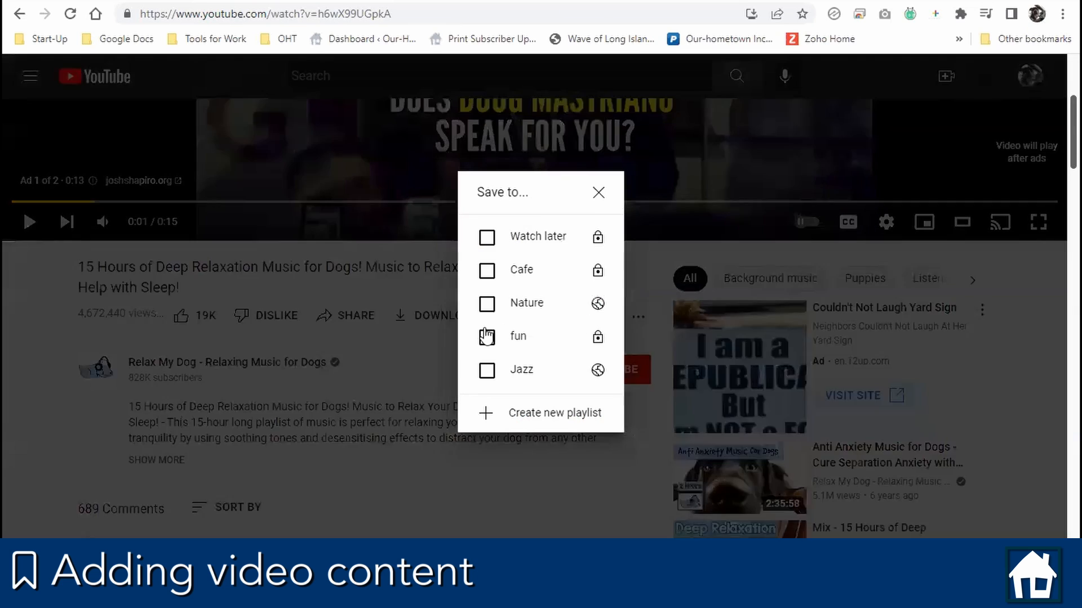
{"action": "left_click", "coordinate": [595, 191]}
{"action": "left_click", "coordinate": [358, 319]}
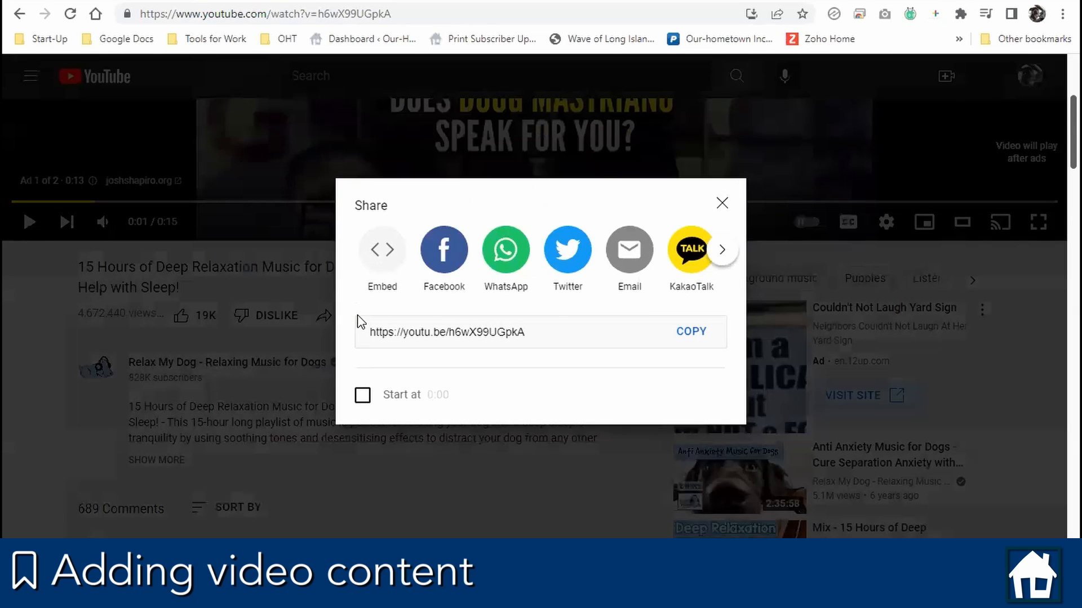
{"action": "left_click", "coordinate": [557, 329]}
{"action": "left_click", "coordinate": [705, 332]}
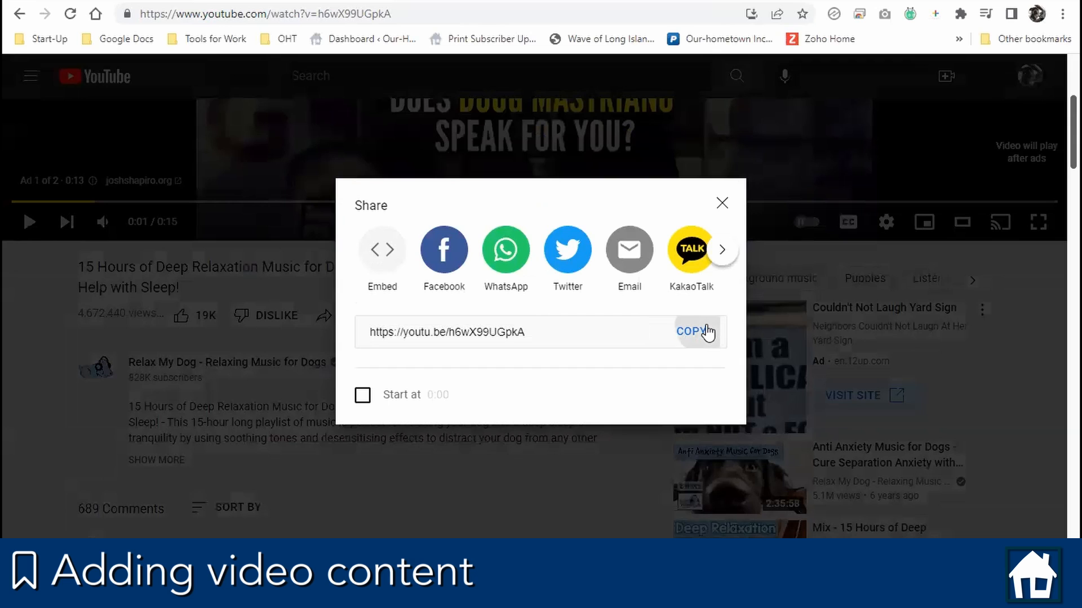
{"action": "key", "text": "ctrl+Tab"}
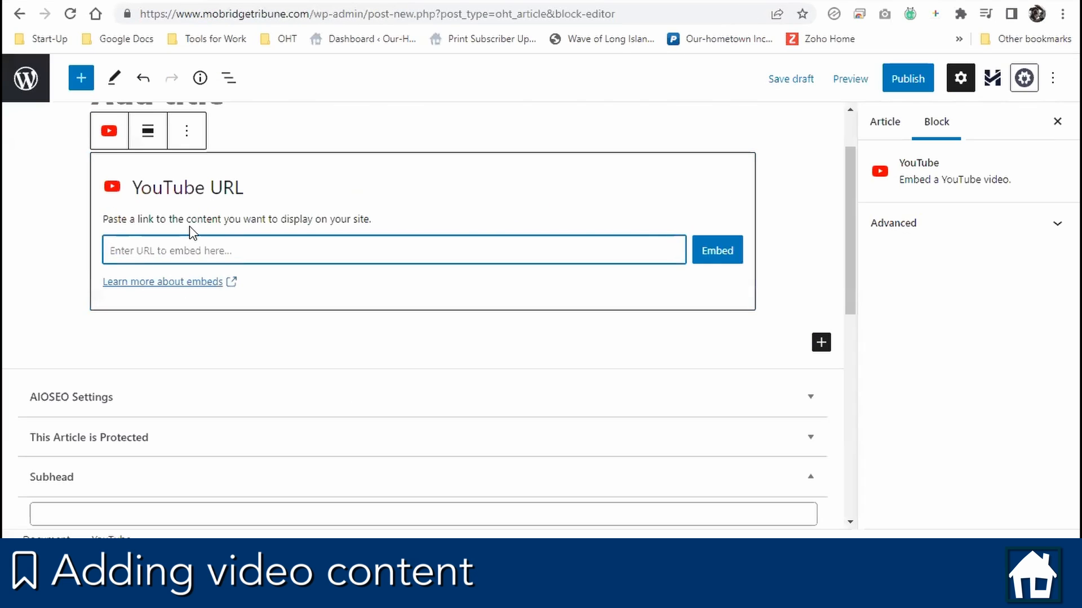
{"action": "key", "text": "ctrl+v"}
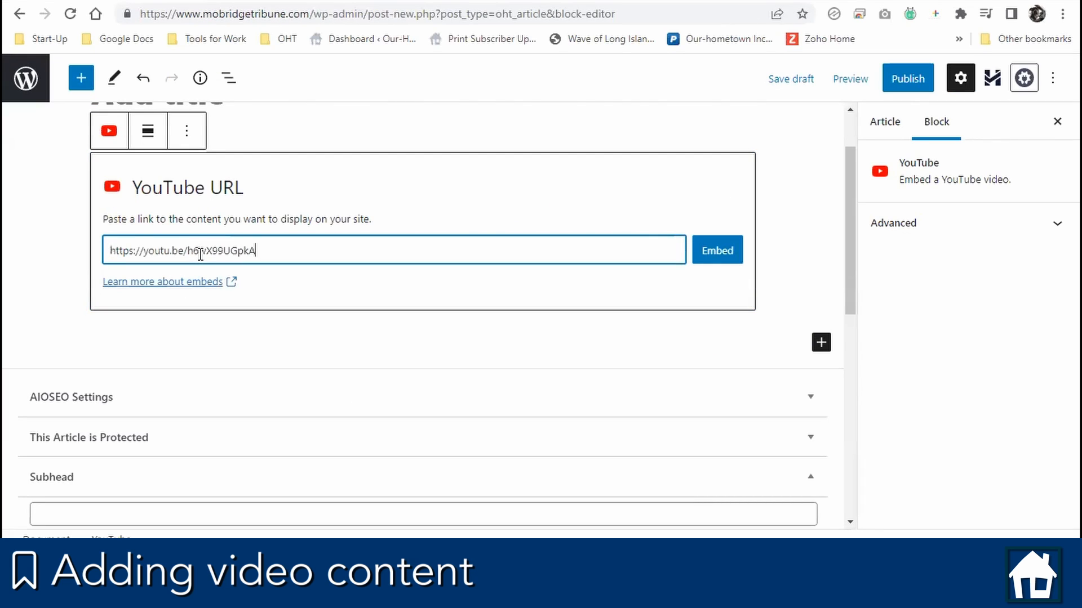
{"action": "left_click", "coordinate": [725, 259]}
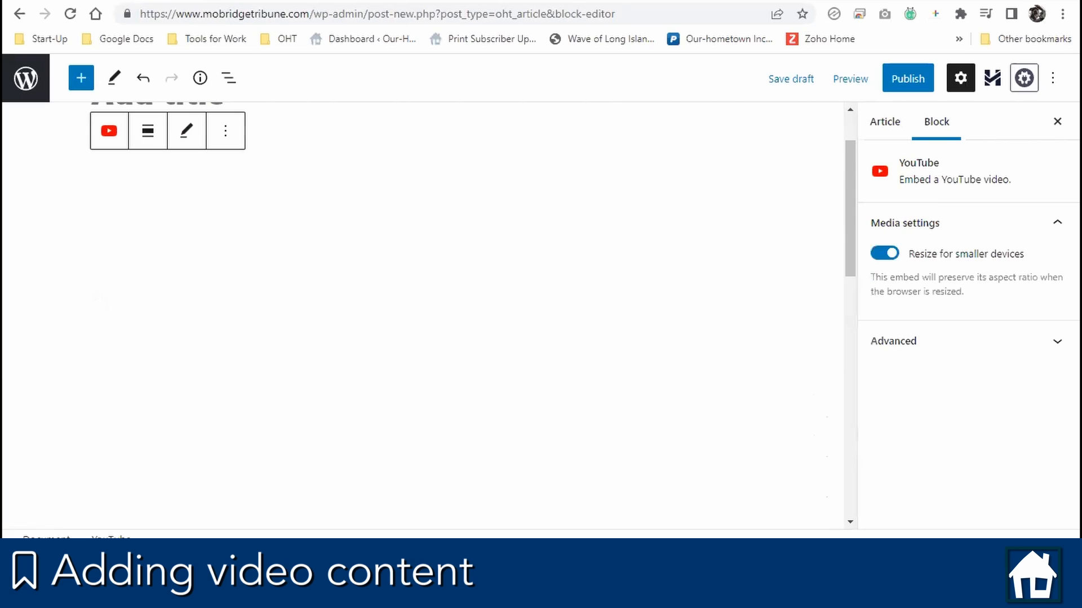
Preview the article in a new tab, examine the embedded video on the page, and return to the editor.
{"action": "scroll", "coordinate": [353, 307], "scroll_direction": "up", "scroll_amount": 2}
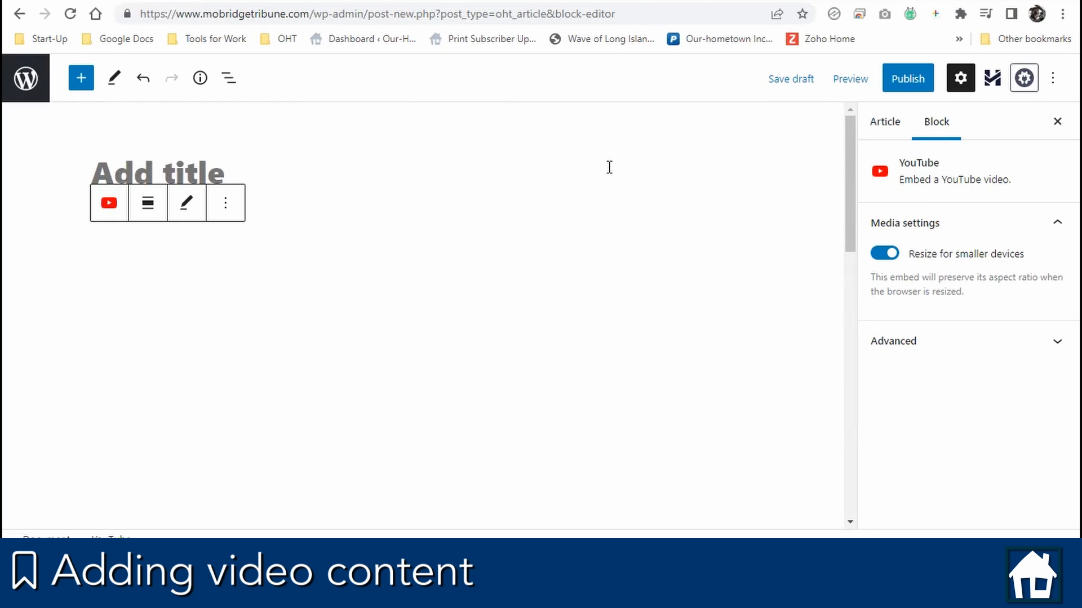
{"action": "left_click", "coordinate": [853, 83]}
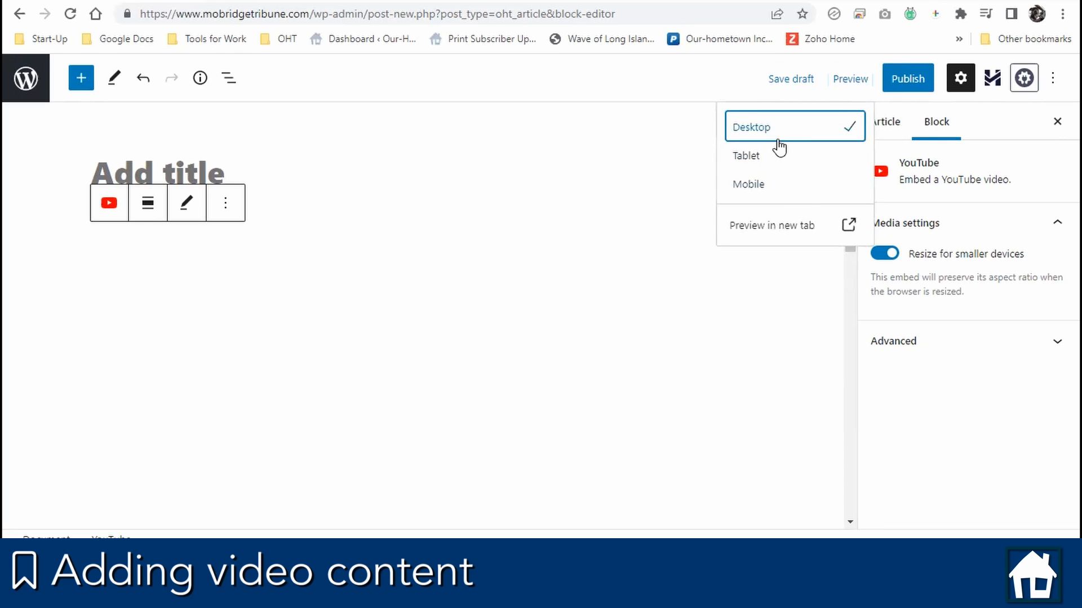
{"action": "left_click", "coordinate": [782, 226]}
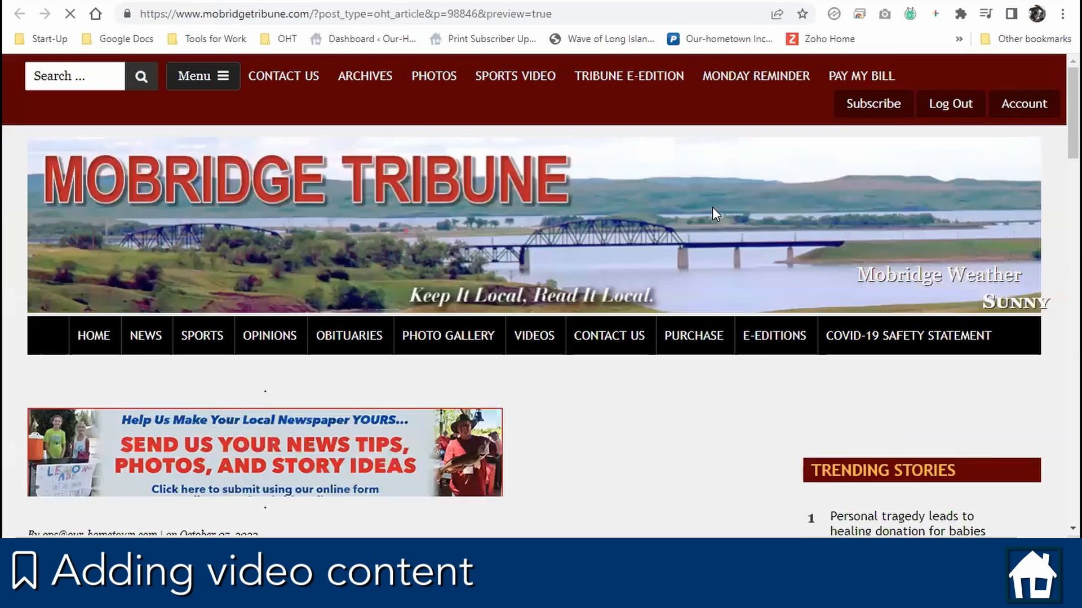
{"action": "scroll", "coordinate": [712, 208], "scroll_direction": "down", "scroll_amount": 3}
{"action": "scroll", "coordinate": [712, 207], "scroll_direction": "down", "scroll_amount": 8}
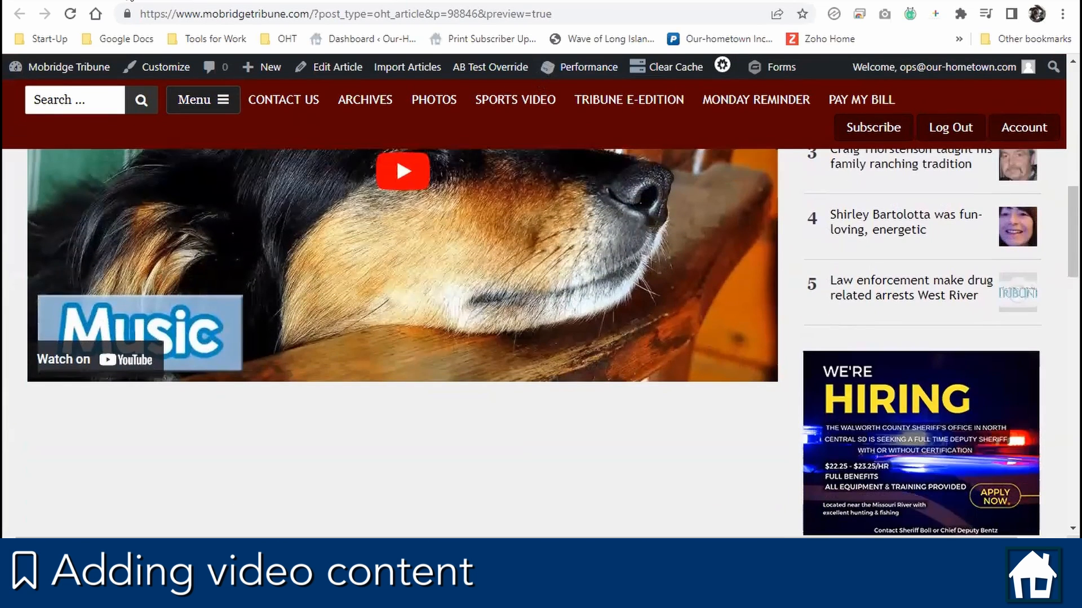
{"action": "mouse_move", "coordinate": [131, 1]}
{"action": "scroll", "coordinate": [503, 483], "scroll_direction": "up", "scroll_amount": 3}
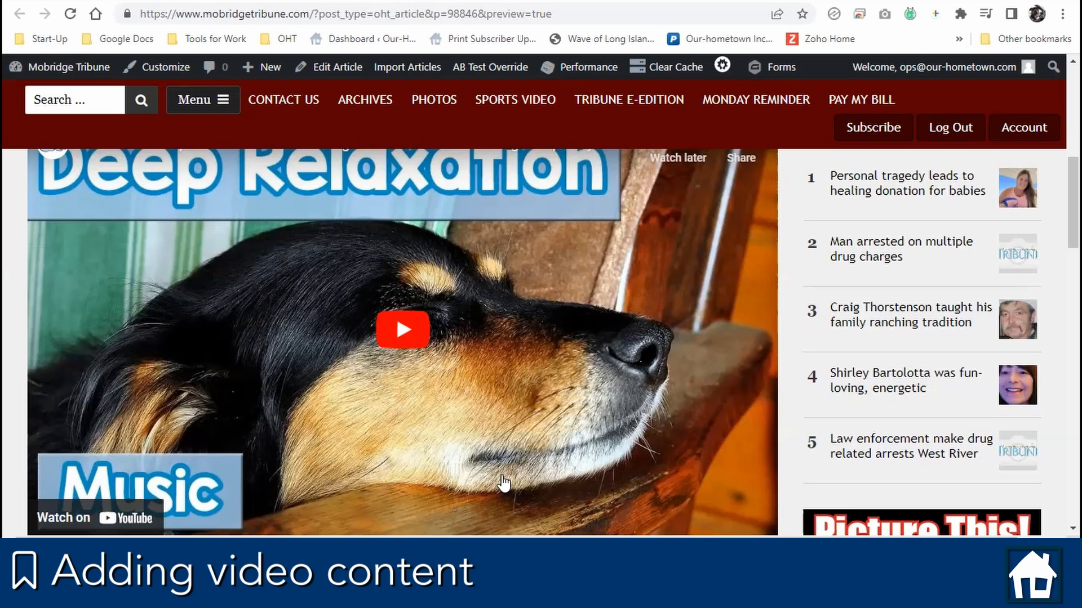
{"action": "scroll", "coordinate": [503, 483], "scroll_direction": "up", "scroll_amount": 5}
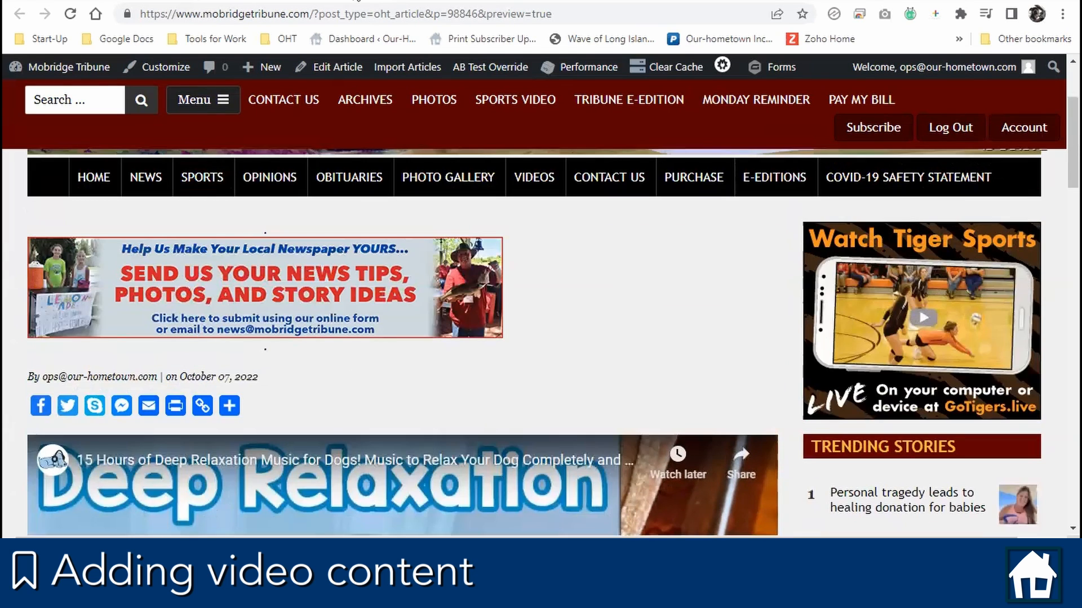
{"action": "left_click", "coordinate": [355, 0]}
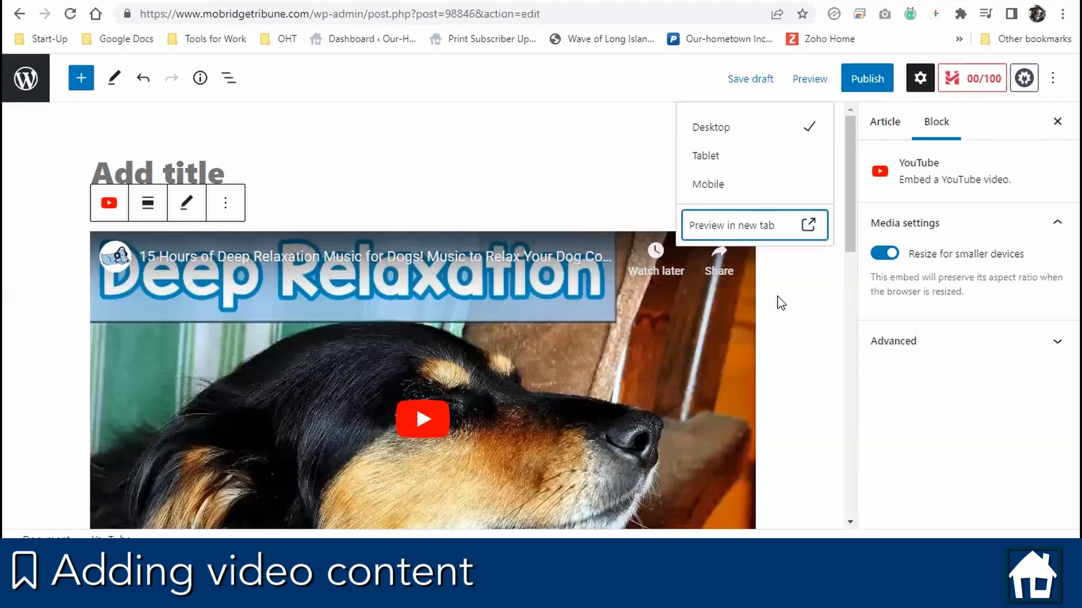
Remove the YouTube block from the article body.
{"action": "left_click", "coordinate": [780, 303]}
{"action": "left_click", "coordinate": [514, 224]}
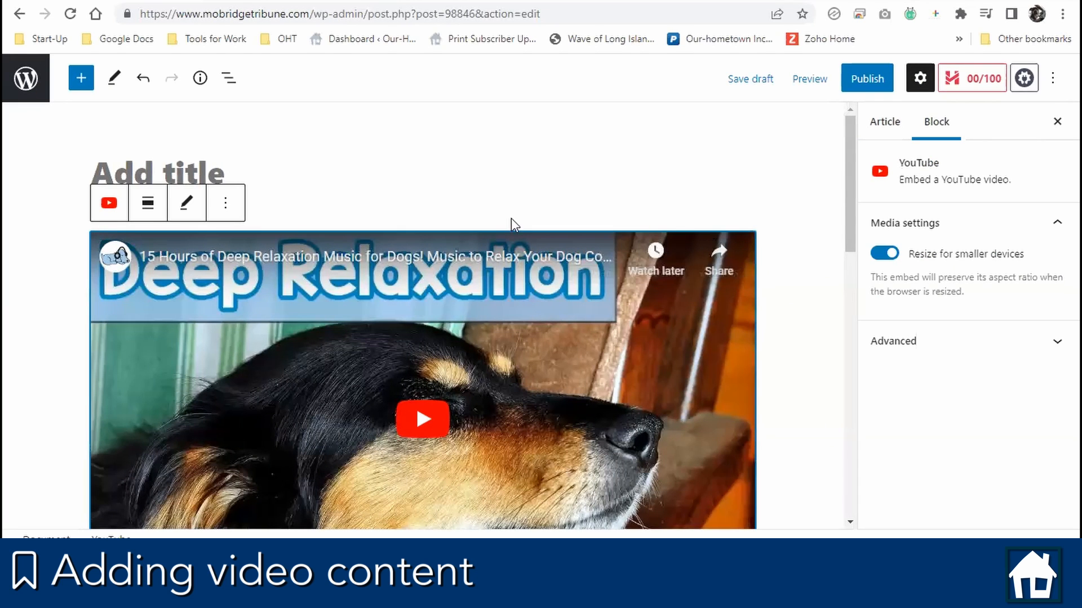
{"action": "left_click", "coordinate": [232, 207]}
{"action": "scroll", "coordinate": [346, 273], "scroll_direction": "down", "scroll_amount": 1}
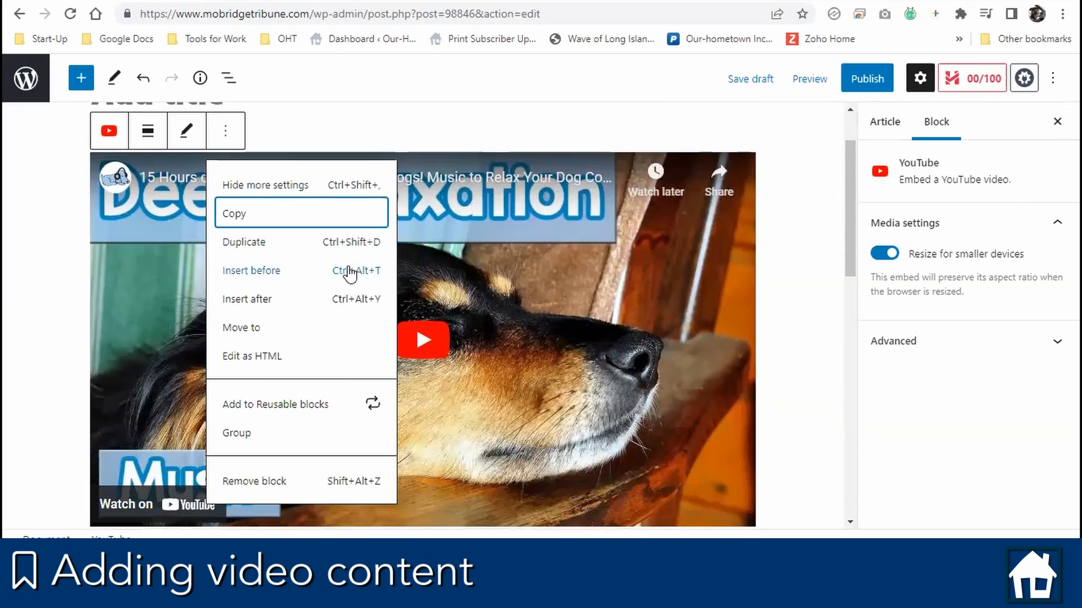
{"action": "left_click", "coordinate": [340, 471]}
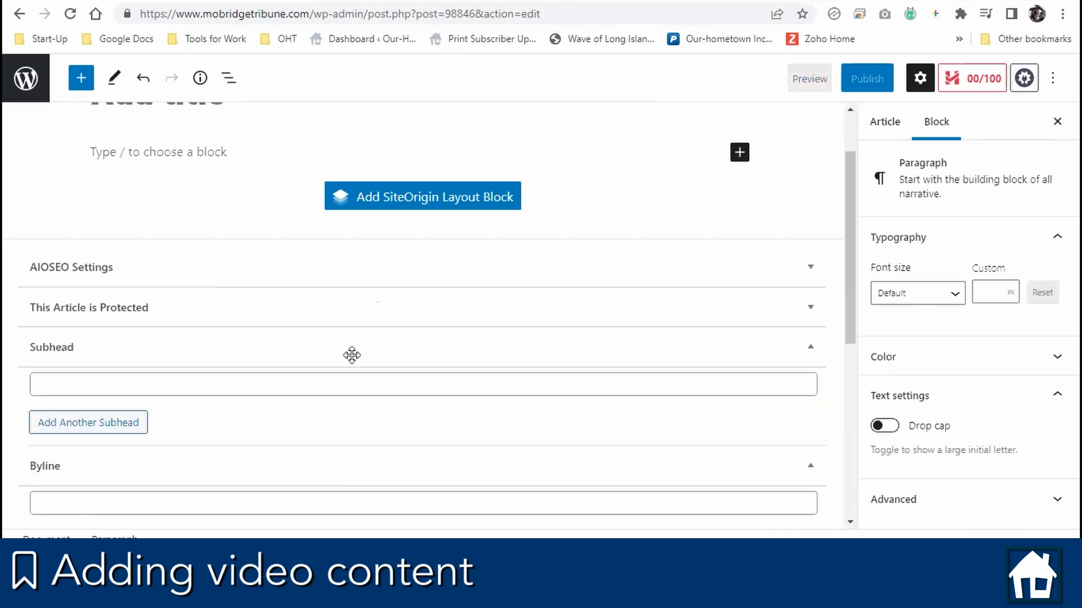
Search the blocks for "med", insert an Audio block, and view its media library without selecting a file.
{"action": "left_click", "coordinate": [741, 153]}
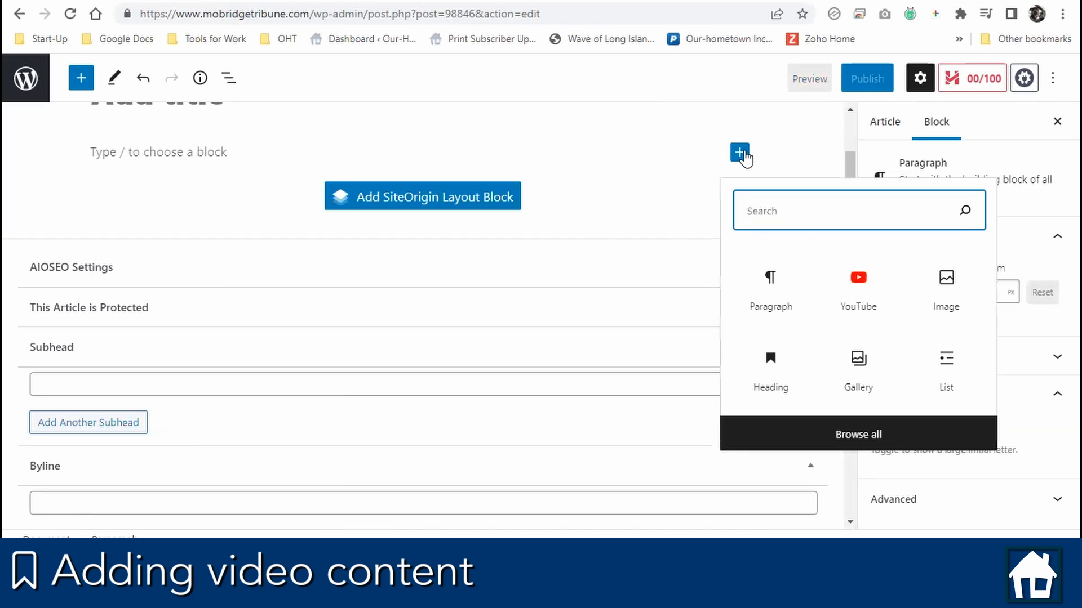
{"action": "type", "text": "med"}
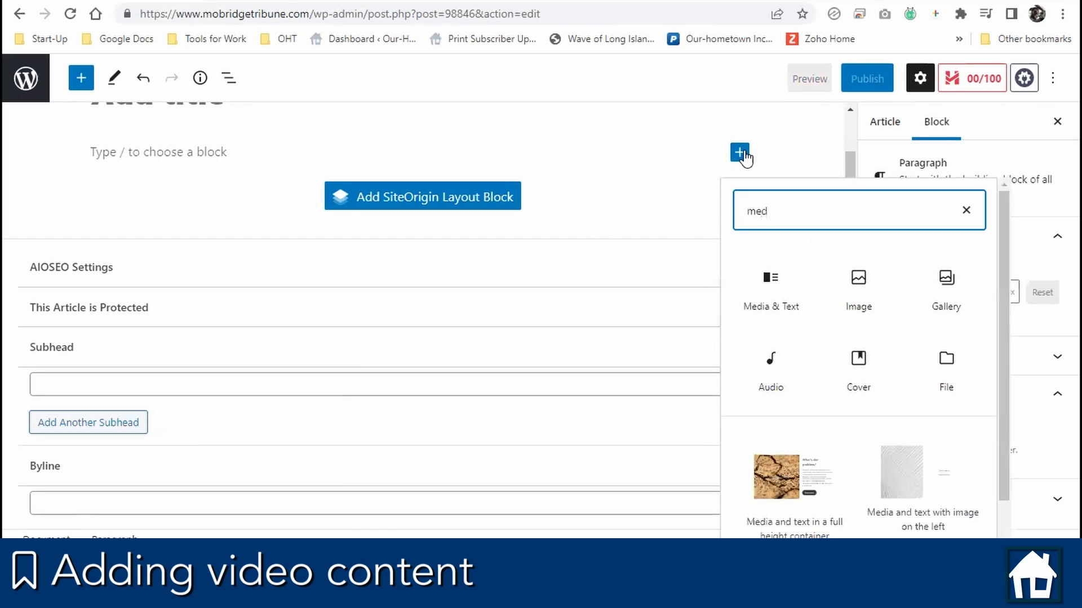
{"action": "left_click", "coordinate": [778, 379]}
{"action": "left_click", "coordinate": [778, 379]}
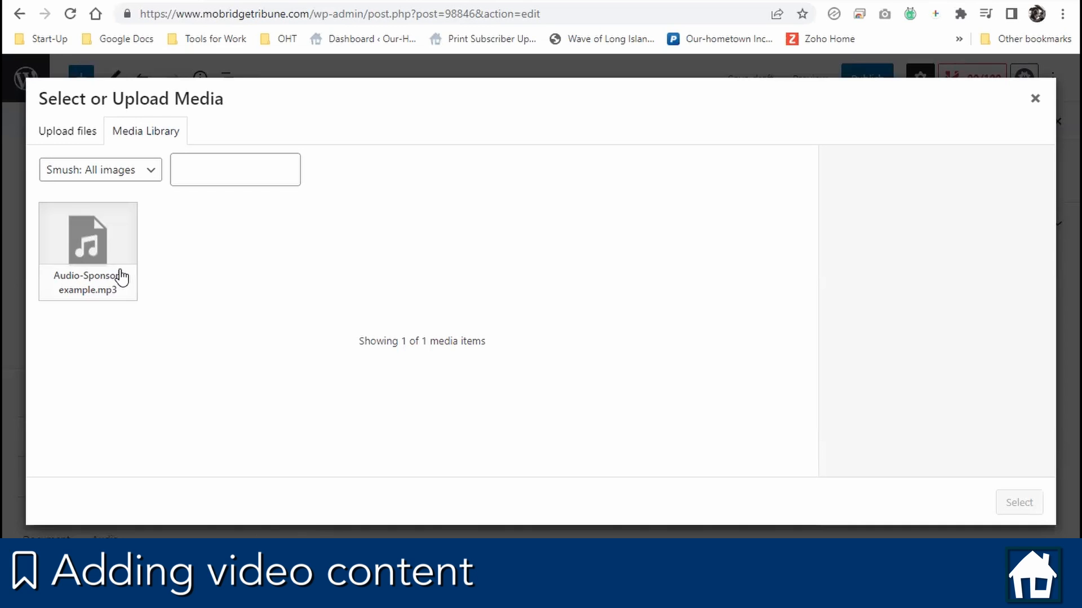
{"action": "left_click", "coordinate": [1037, 100]}
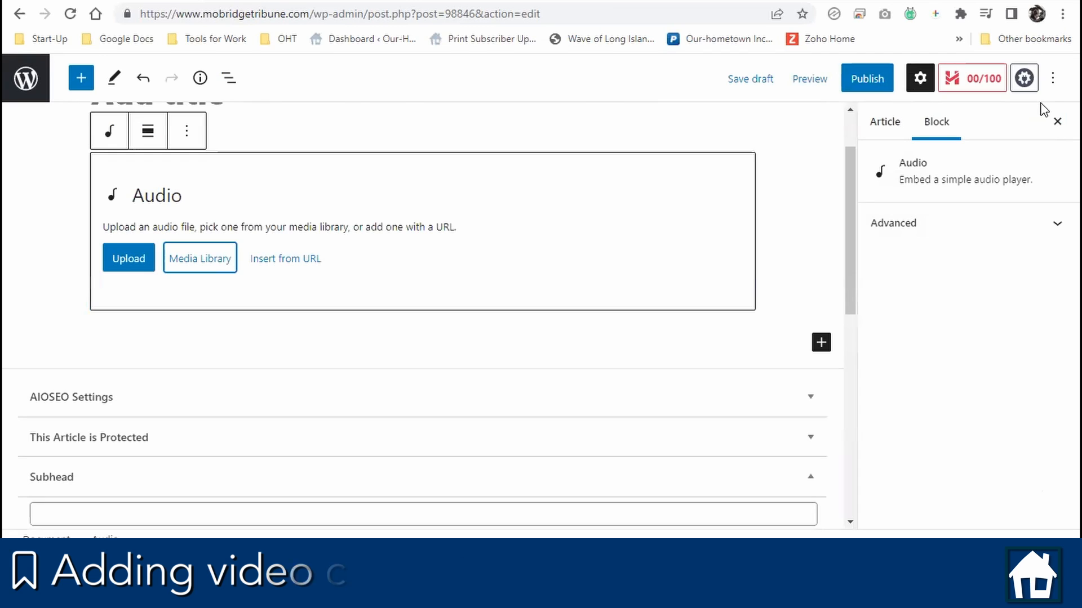
Add a paragraph below the Audio block with the placeholder text "rfklaSDJvklCvklXCv xcklv scfk".
{"action": "left_click", "coordinate": [723, 366]}
{"action": "type", "text": "rfklaSDJvklCvklXCv xcklv scfk"}
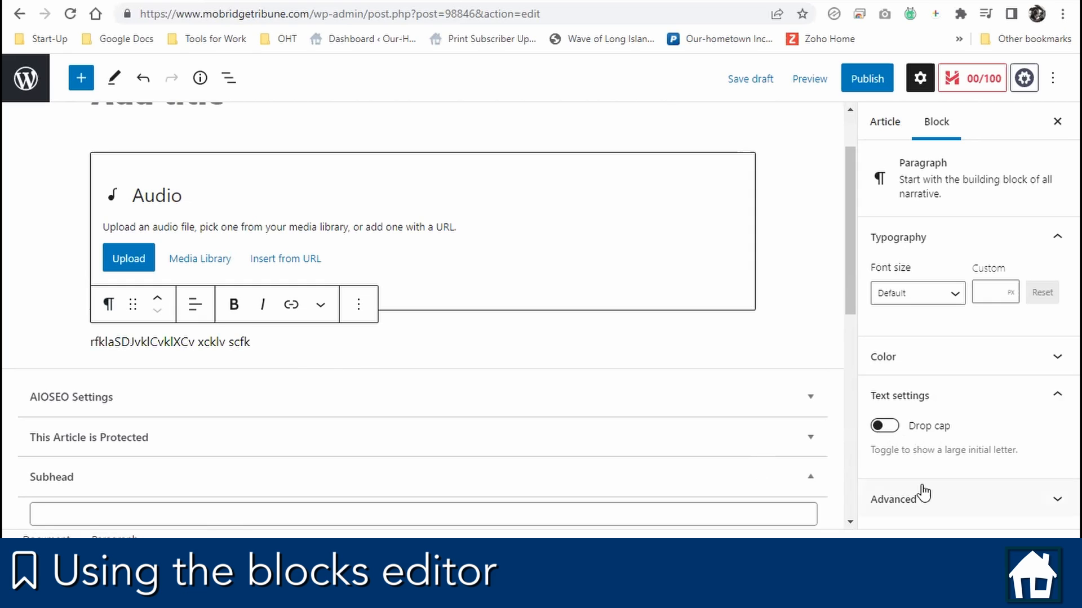
Turn the paragraph's drop cap on and off again, and briefly view the block's further options.
{"action": "left_click", "coordinate": [881, 427]}
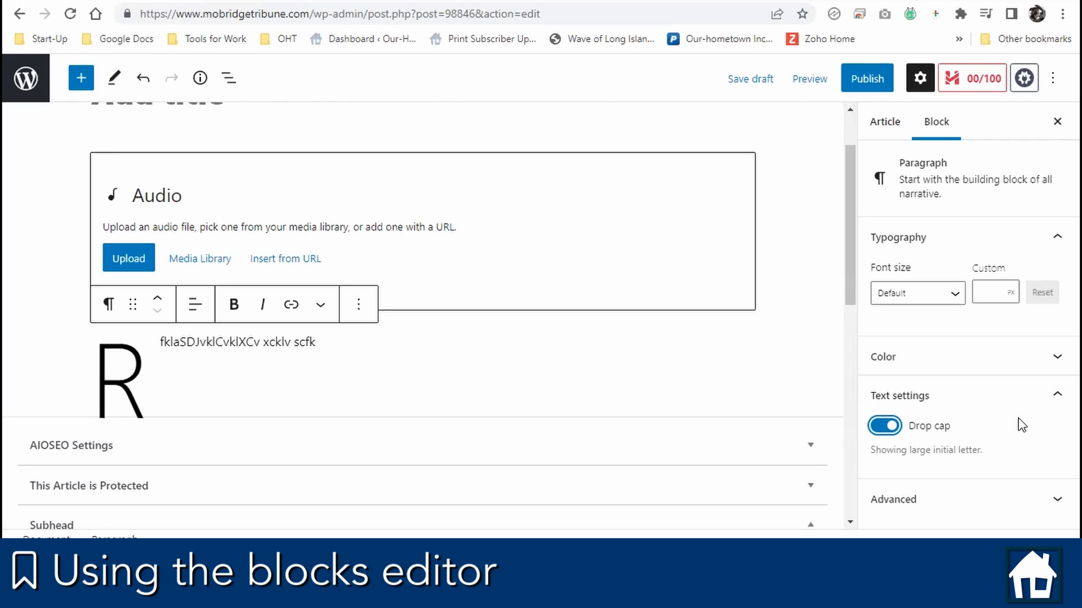
{"action": "left_click", "coordinate": [880, 427]}
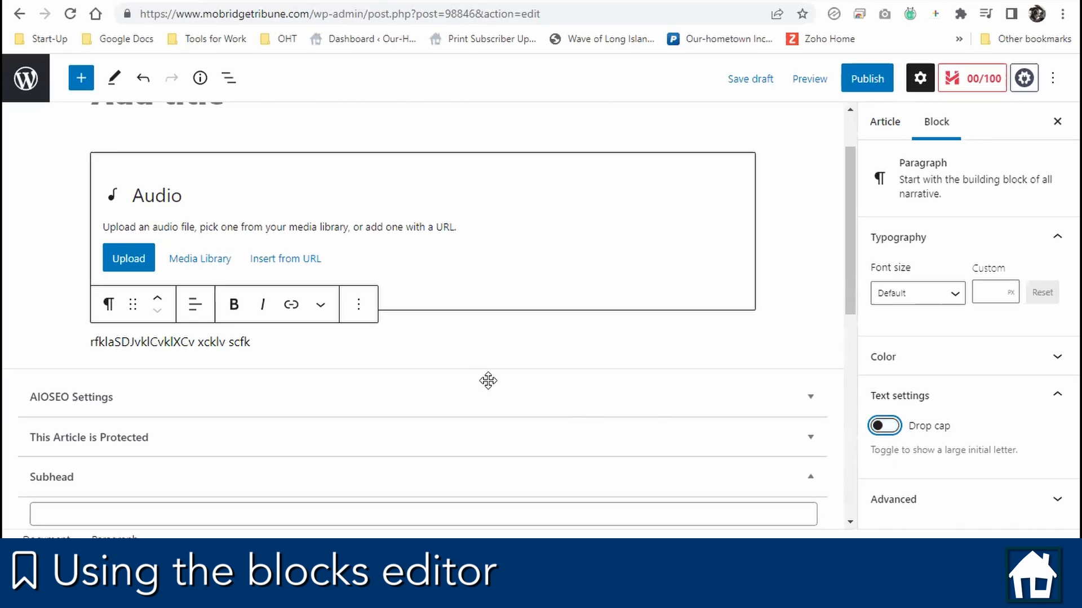
{"action": "left_click", "coordinate": [364, 312]}
{"action": "left_click", "coordinate": [364, 312]}
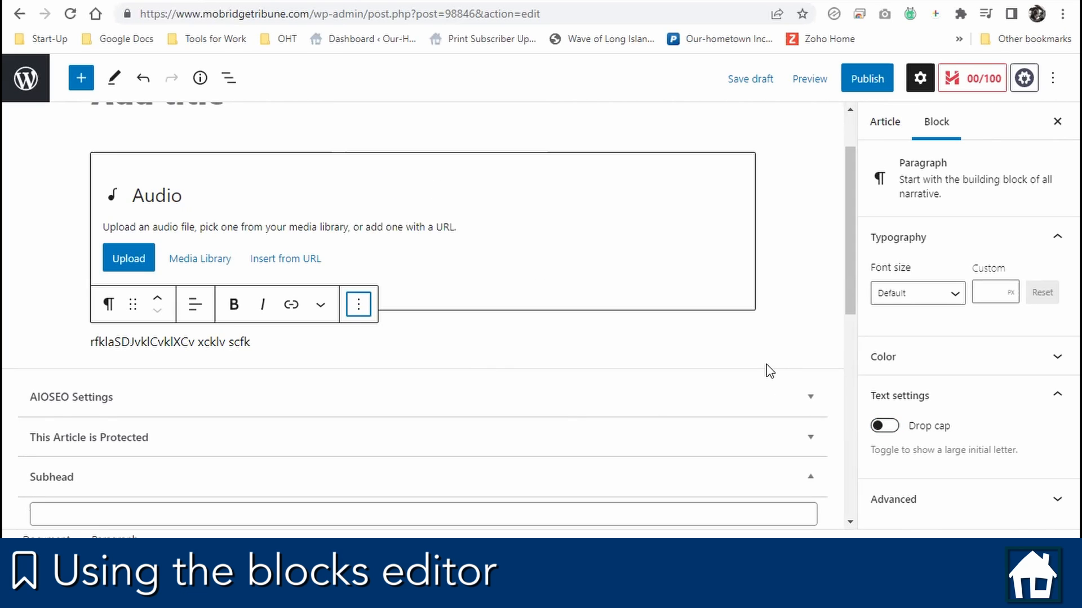
Search the blocks for "column" and insert a Columns block with the 33 / 33 / 33 variation below the placeholder paragraph.
{"action": "scroll", "coordinate": [770, 362], "scroll_direction": "down", "scroll_amount": 2}
{"action": "left_click", "coordinate": [554, 198]}
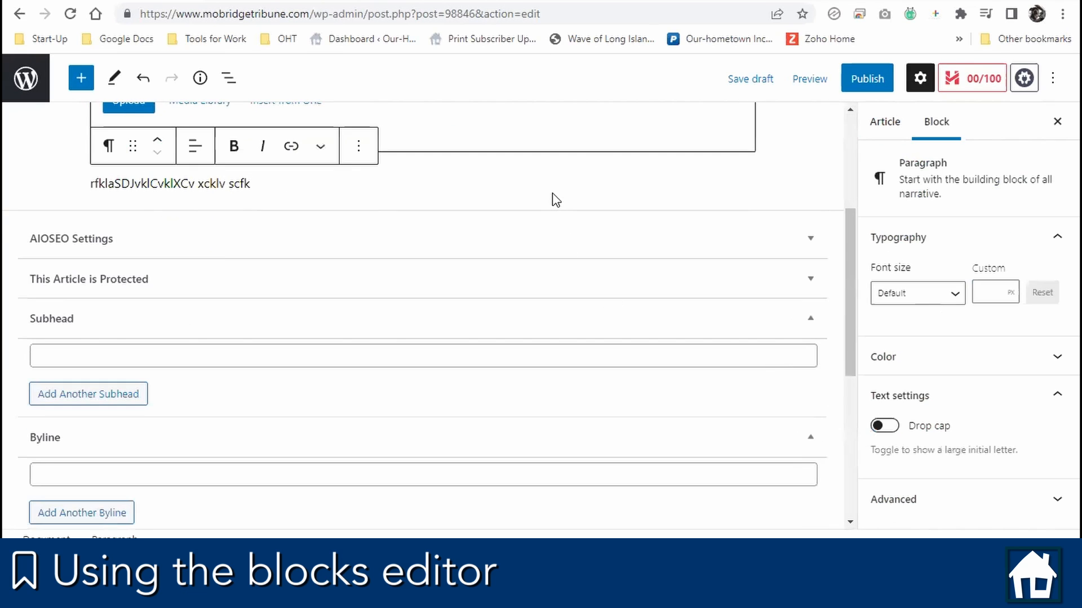
{"action": "left_click", "coordinate": [552, 193]}
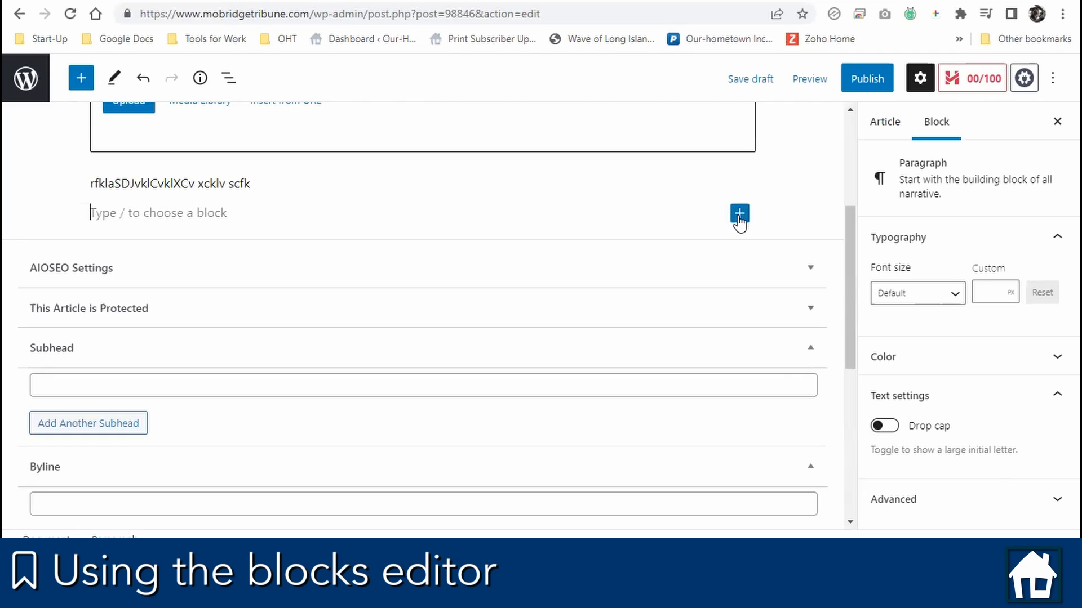
{"action": "left_click", "coordinate": [739, 214]}
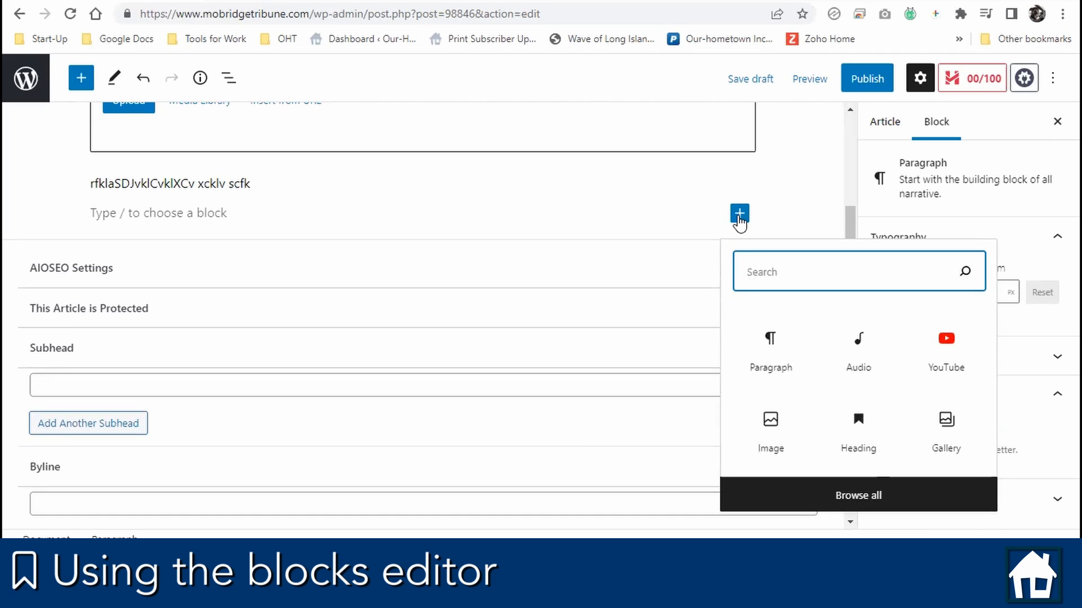
{"action": "type", "text": "column"}
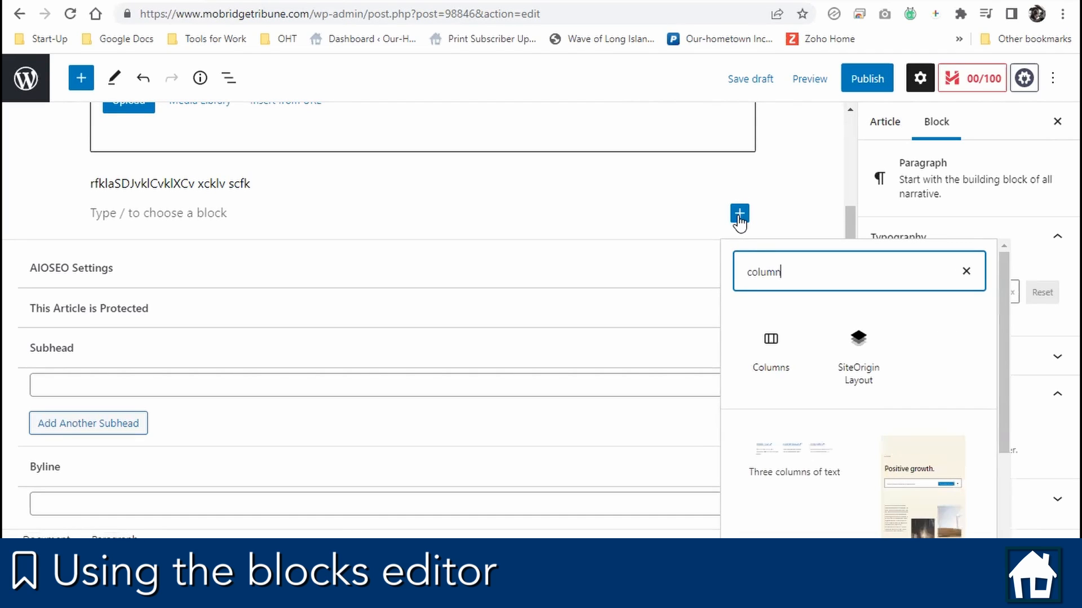
{"action": "left_click", "coordinate": [781, 350]}
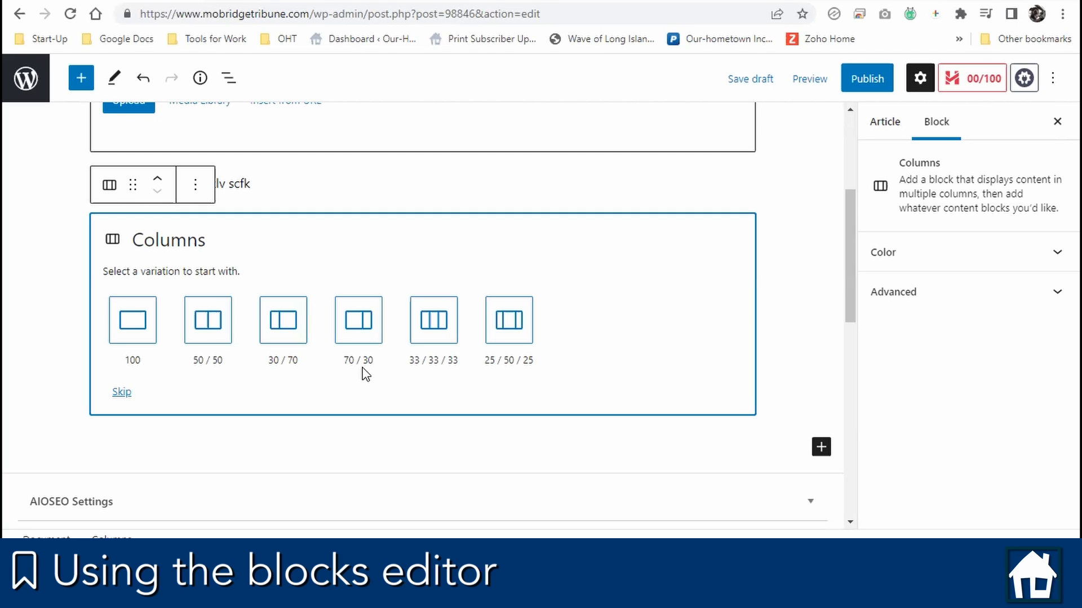
{"action": "left_click", "coordinate": [435, 320]}
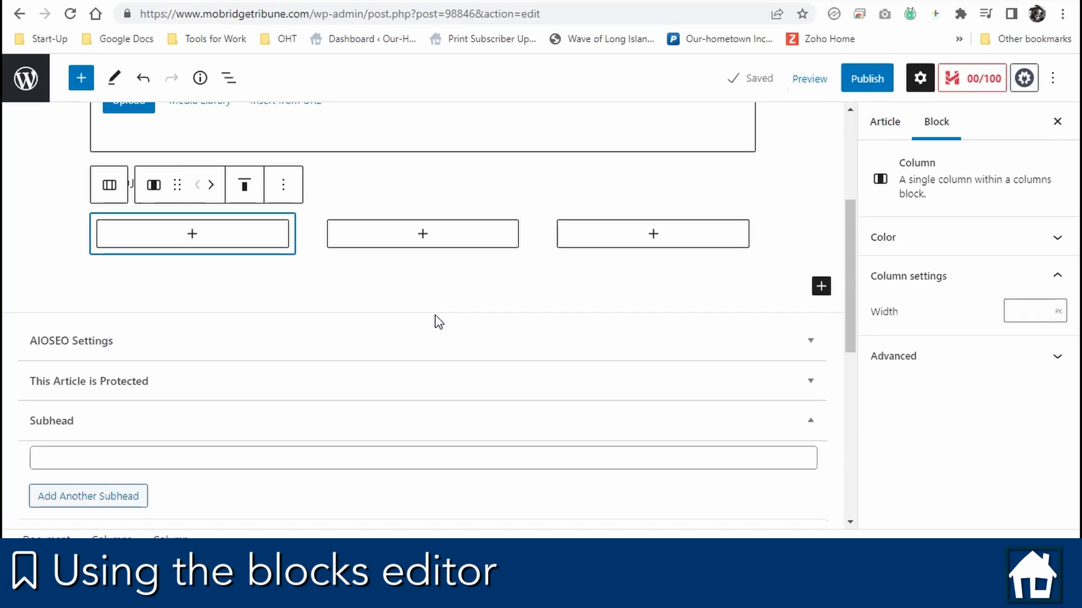
Remove the first of the three columns from the Columns block.
{"action": "left_click", "coordinate": [186, 241]}
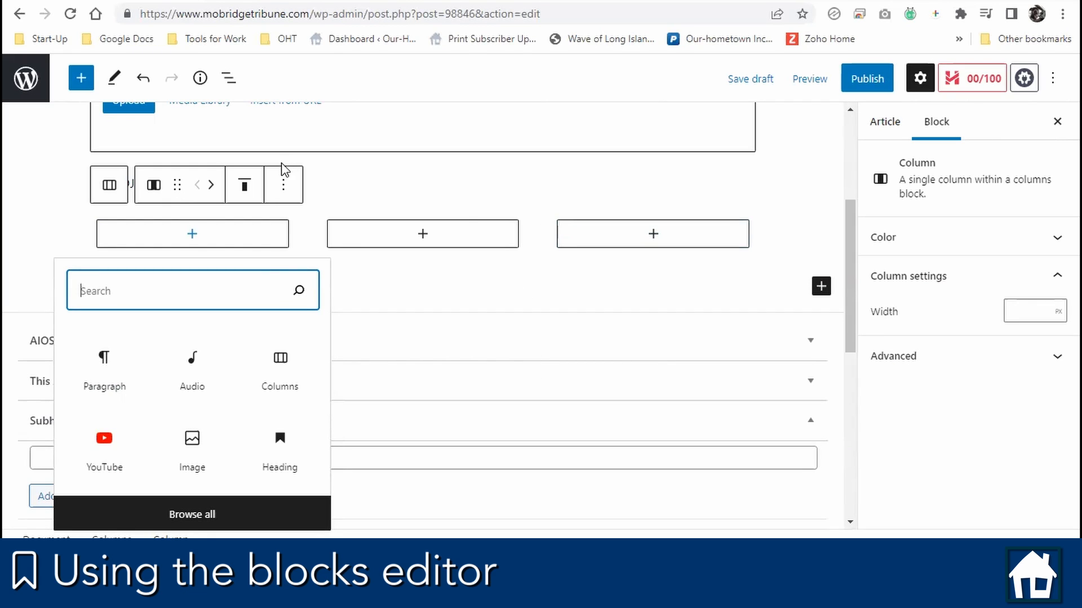
{"action": "left_click", "coordinate": [283, 184]}
{"action": "left_click", "coordinate": [369, 389]}
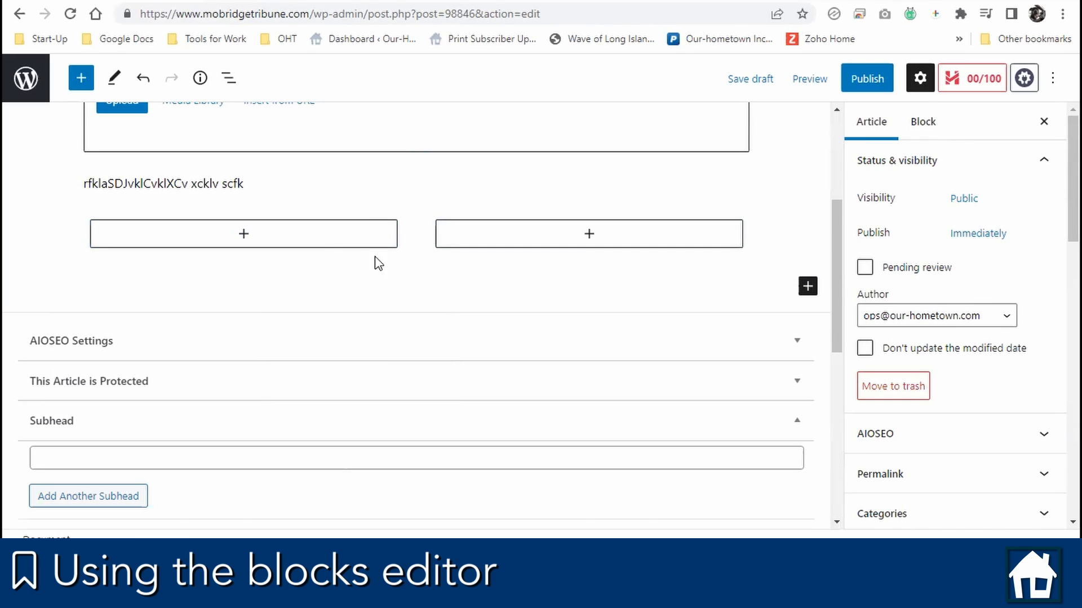
Insert an Image block in the first column with VB-vs-Winner-1.jpg from the media library.
{"action": "left_click", "coordinate": [316, 244]}
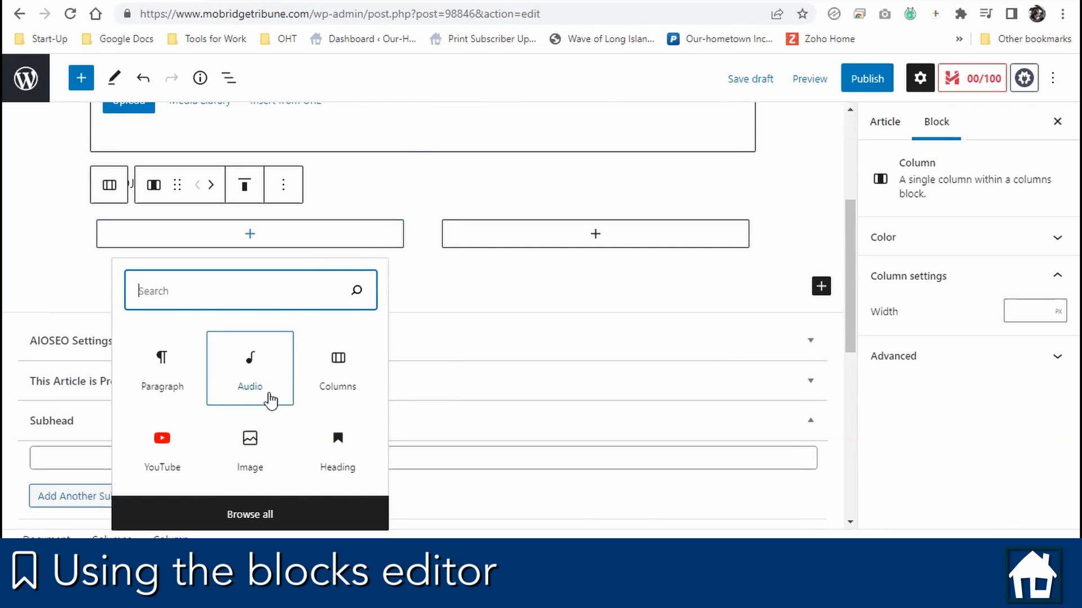
{"action": "left_click", "coordinate": [251, 441]}
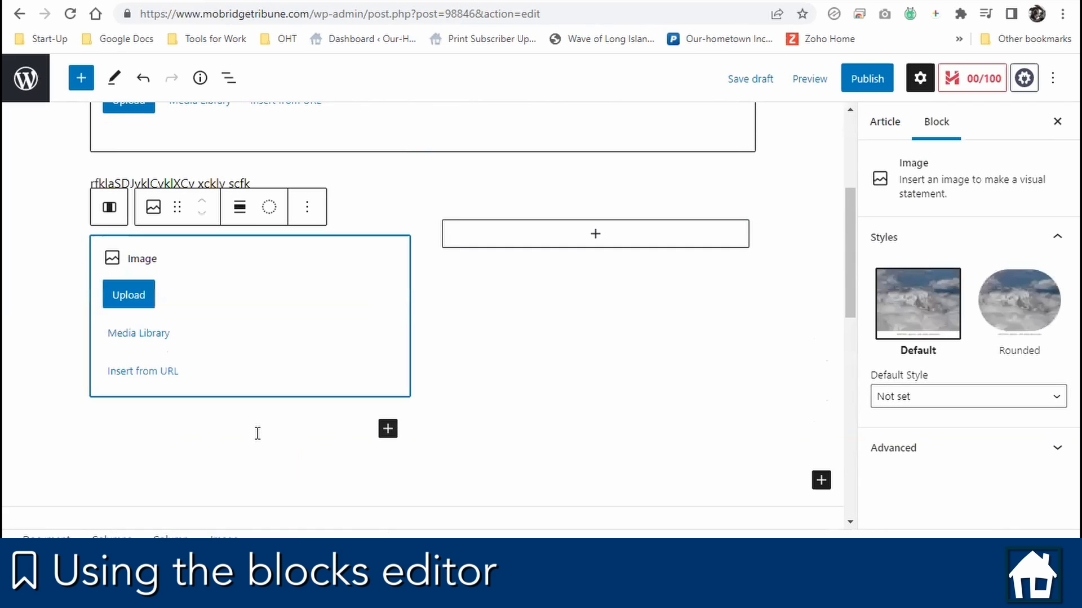
{"action": "left_click", "coordinate": [169, 336]}
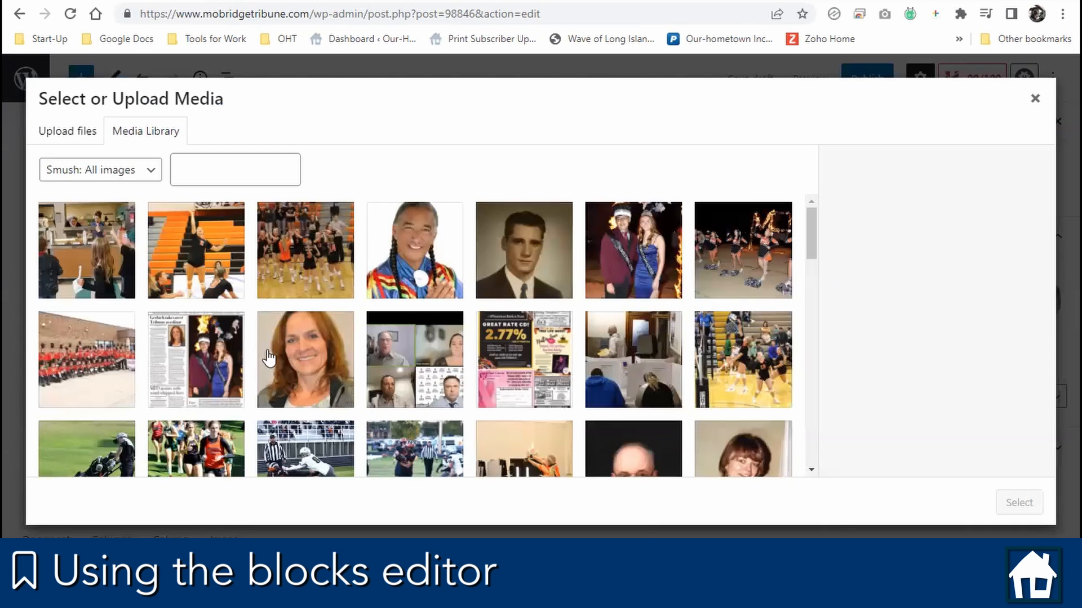
{"action": "left_click", "coordinate": [213, 272]}
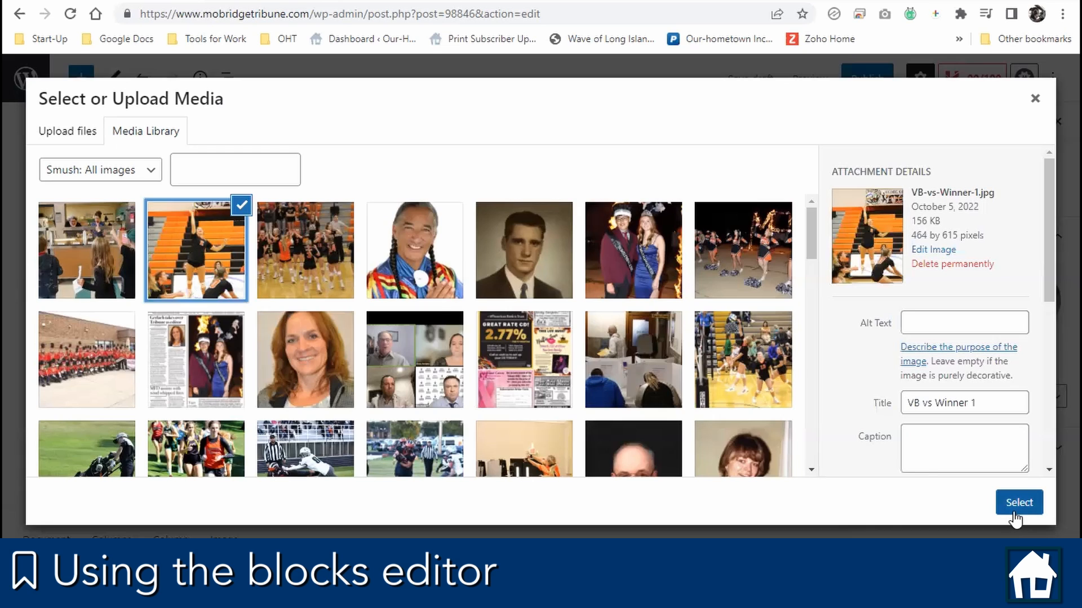
{"action": "left_click", "coordinate": [1013, 514]}
Open the block inserter in the empty column beside the image.
{"action": "left_click", "coordinate": [476, 298]}
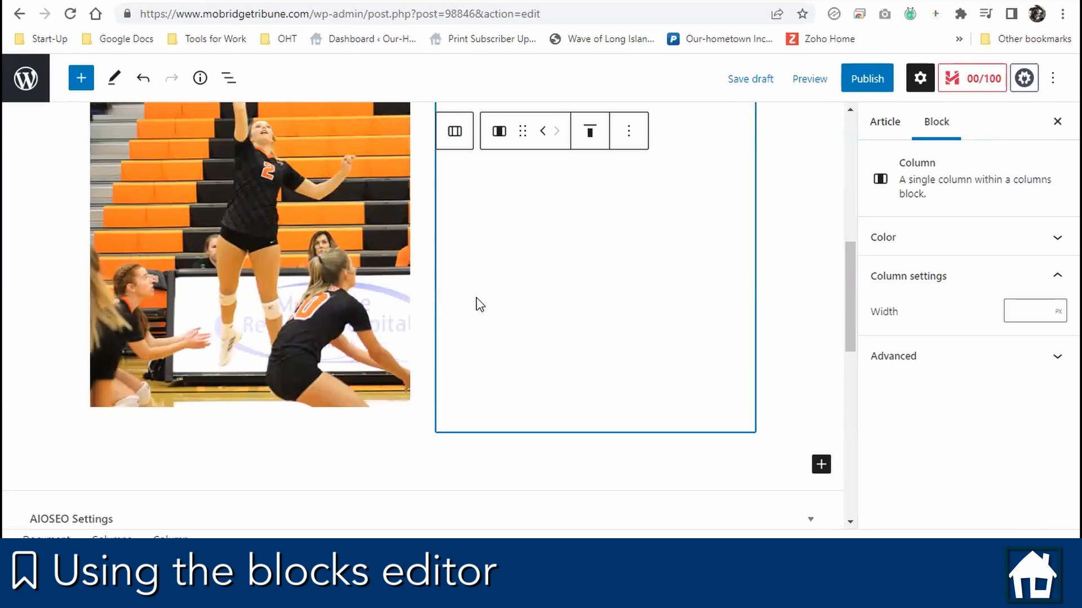
{"action": "scroll", "coordinate": [668, 348], "scroll_direction": "up", "scroll_amount": 3}
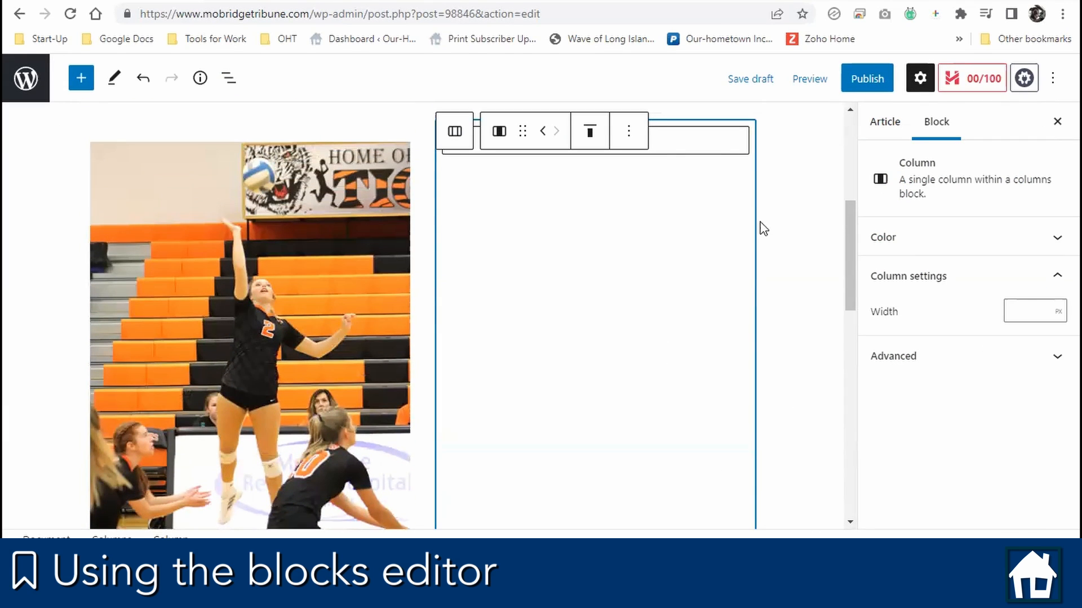
{"action": "left_click", "coordinate": [711, 151]}
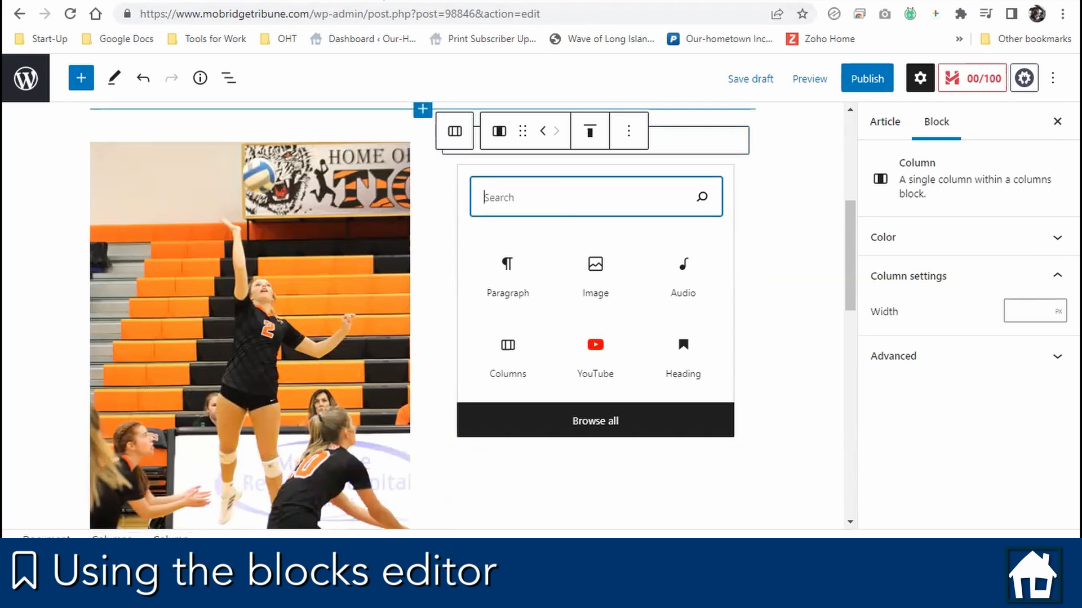
Search the web for "recipe" in another browser tab and copy the ingredient list of the Apple Pie by Grandma Ople recipe.
{"action": "left_click", "coordinate": [222, 1]}
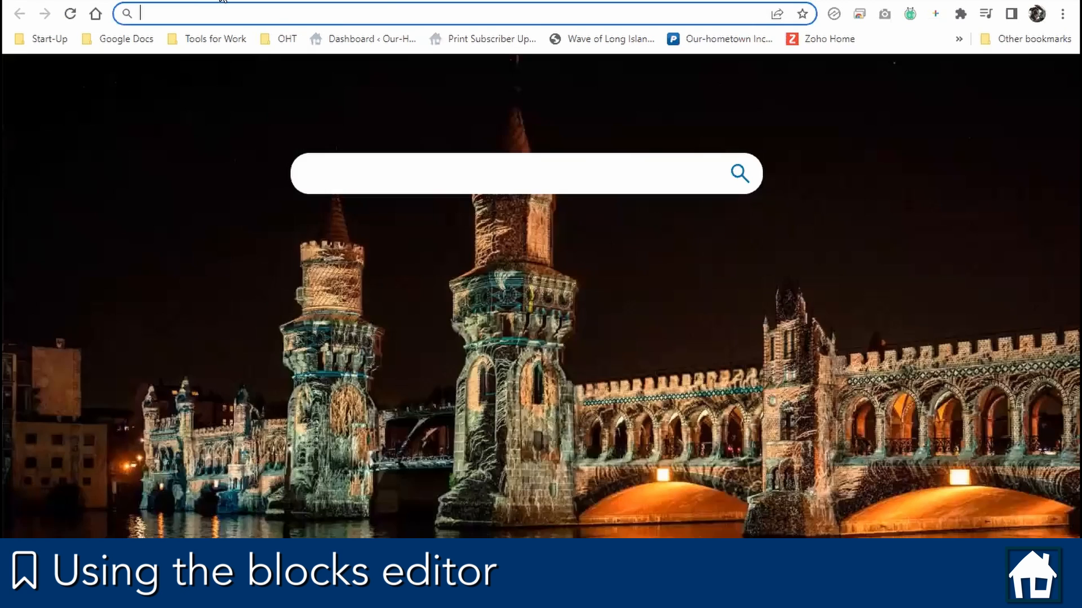
{"action": "type", "text": "recipe"}
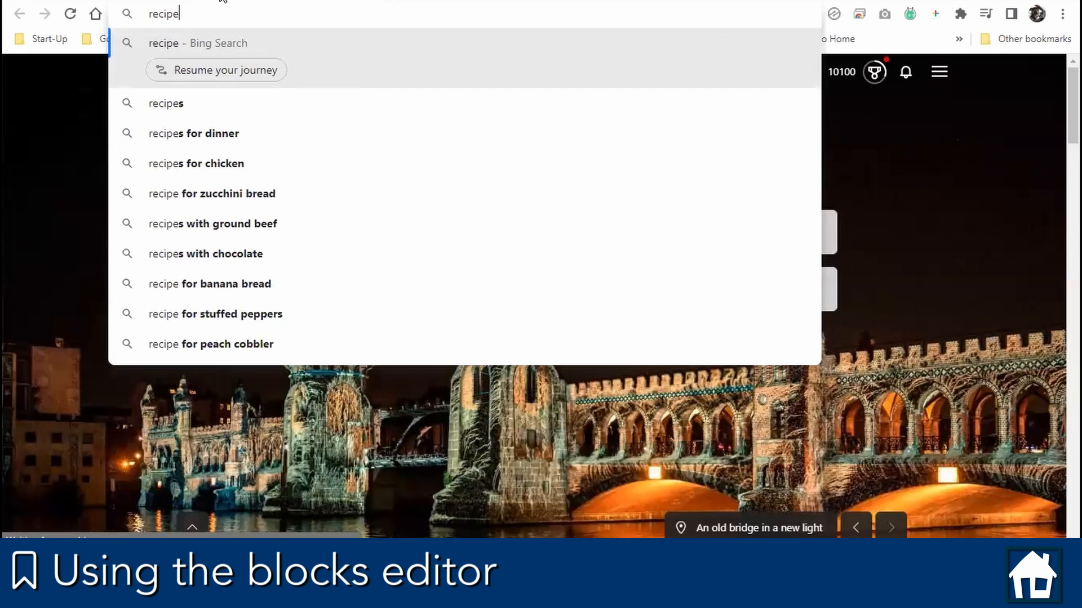
{"action": "key", "text": "Return"}
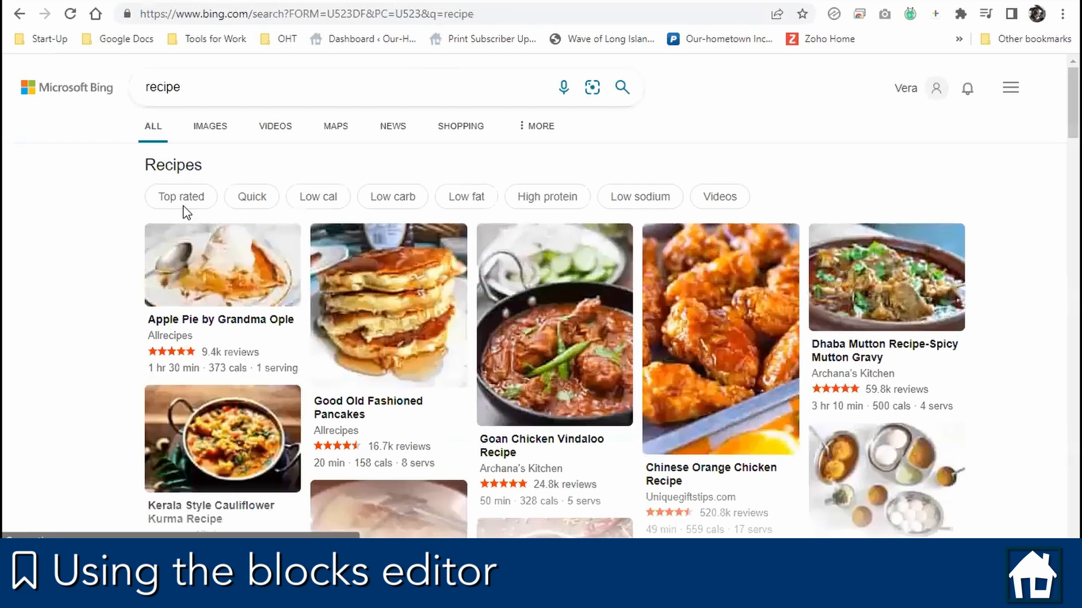
{"action": "left_click", "coordinate": [228, 265]}
{"action": "scroll", "coordinate": [798, 284], "scroll_direction": "down", "scroll_amount": 8}
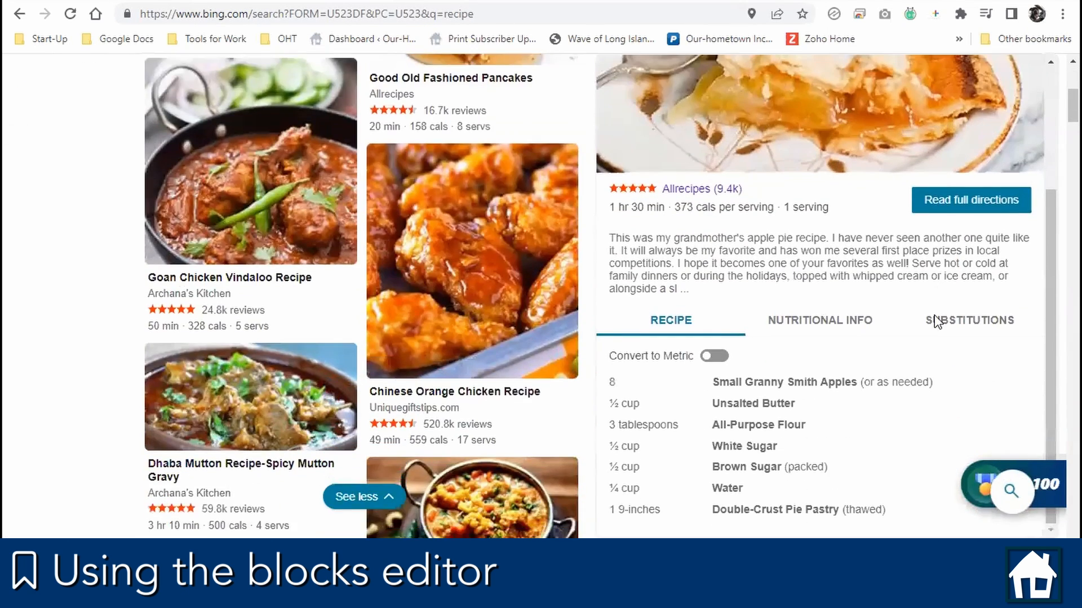
{"action": "scroll", "coordinate": [936, 321], "scroll_direction": "down", "scroll_amount": 2}
{"action": "left_click_drag", "start_coordinate": [888, 510], "coordinate": [611, 384]}
{"action": "key", "text": "ctrl+c"}
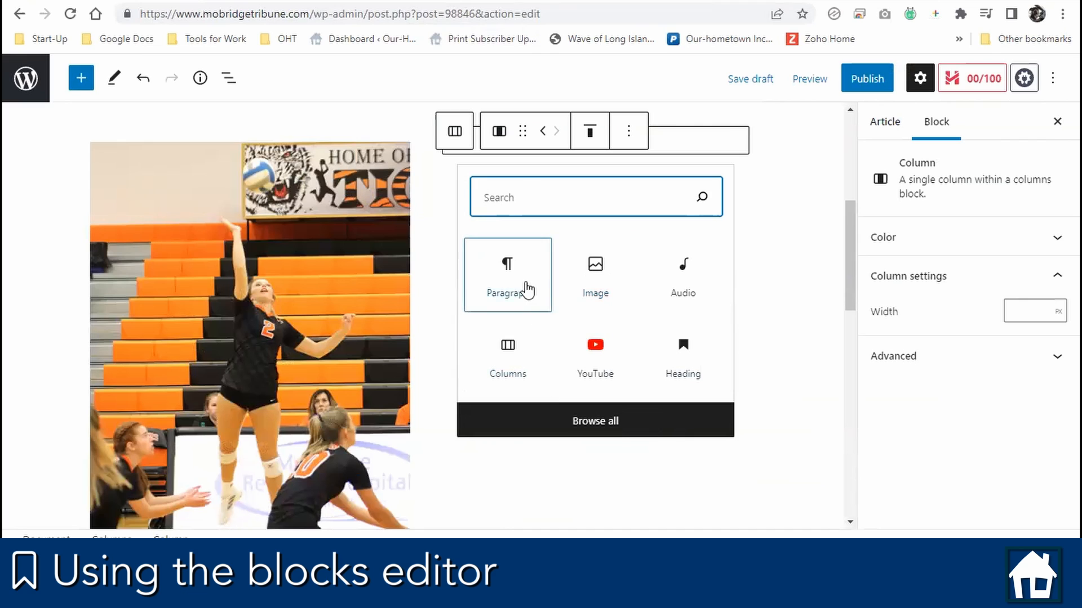
Return to the article, add a Paragraph block in the second column and paste the copied apple pie ingredients into it.
{"action": "left_click", "coordinate": [524, 289]}
{"action": "scroll", "coordinate": [511, 147], "scroll_direction": "up", "scroll_amount": 5}
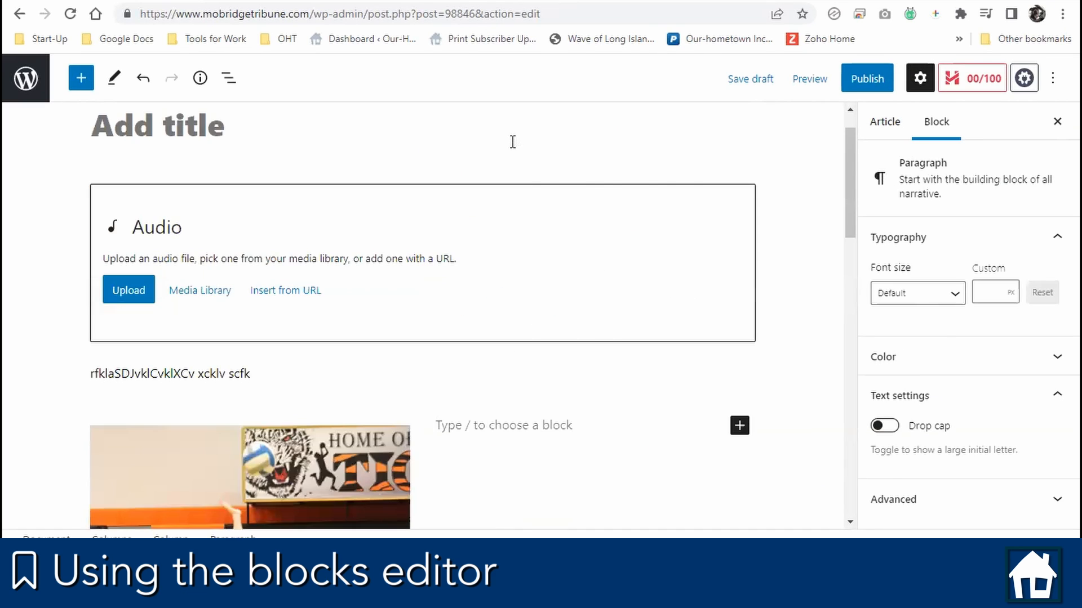
{"action": "key", "text": "ctrl+v"}
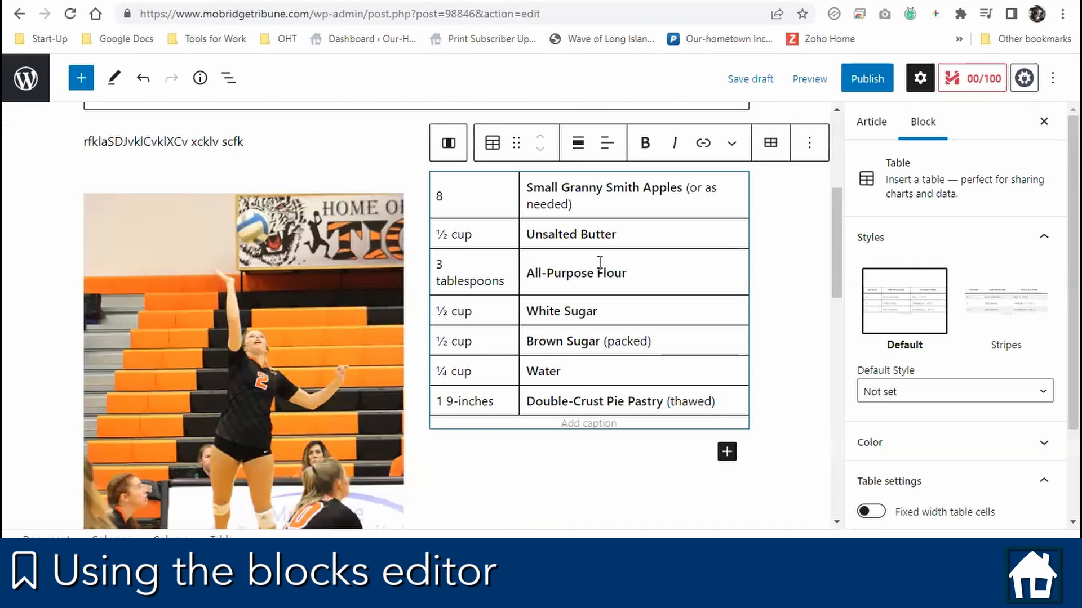
Select the column holding the ingredients table and set its background color to solid light blue.
{"action": "left_click", "coordinate": [545, 479]}
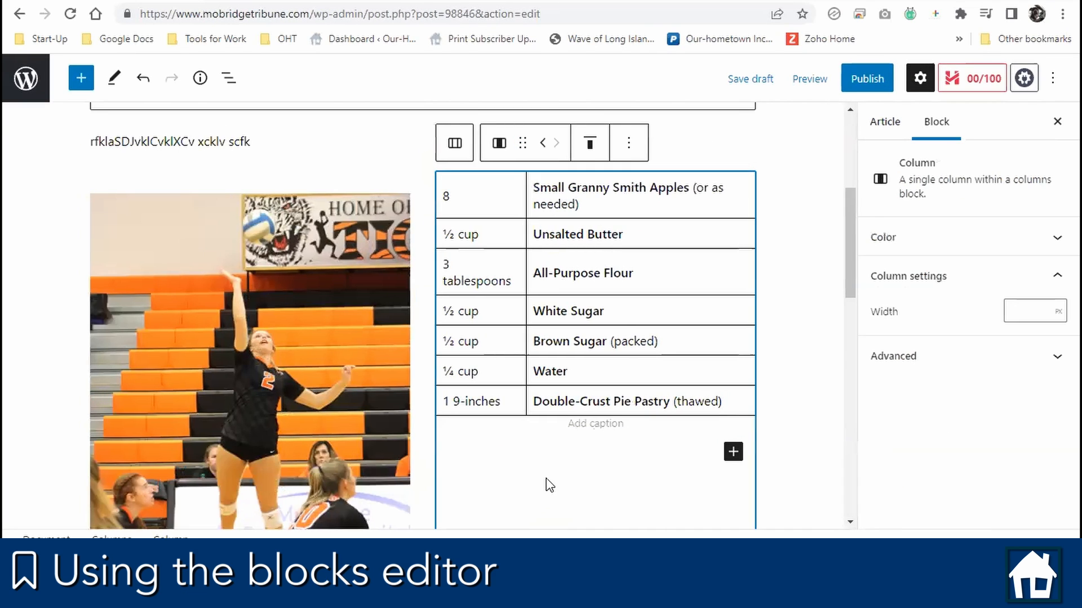
{"action": "left_click", "coordinate": [954, 249]}
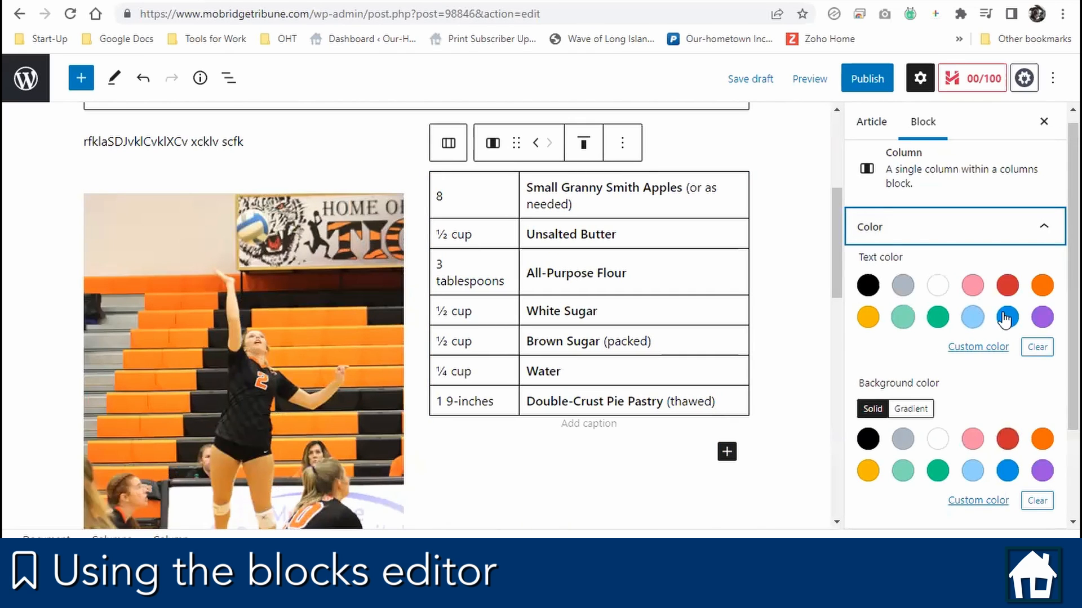
{"action": "left_click", "coordinate": [972, 469]}
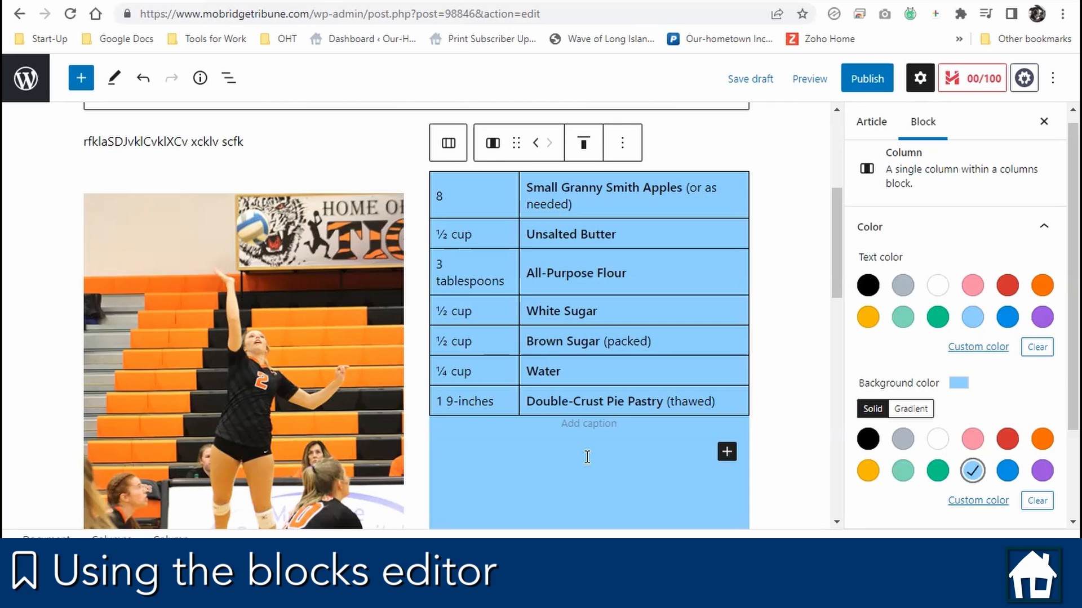
{"action": "scroll", "coordinate": [587, 458], "scroll_direction": "down", "scroll_amount": 2}
{"action": "scroll", "coordinate": [587, 457], "scroll_direction": "up", "scroll_amount": 2}
{"action": "scroll", "coordinate": [251, 299], "scroll_direction": "down", "scroll_amount": 5}
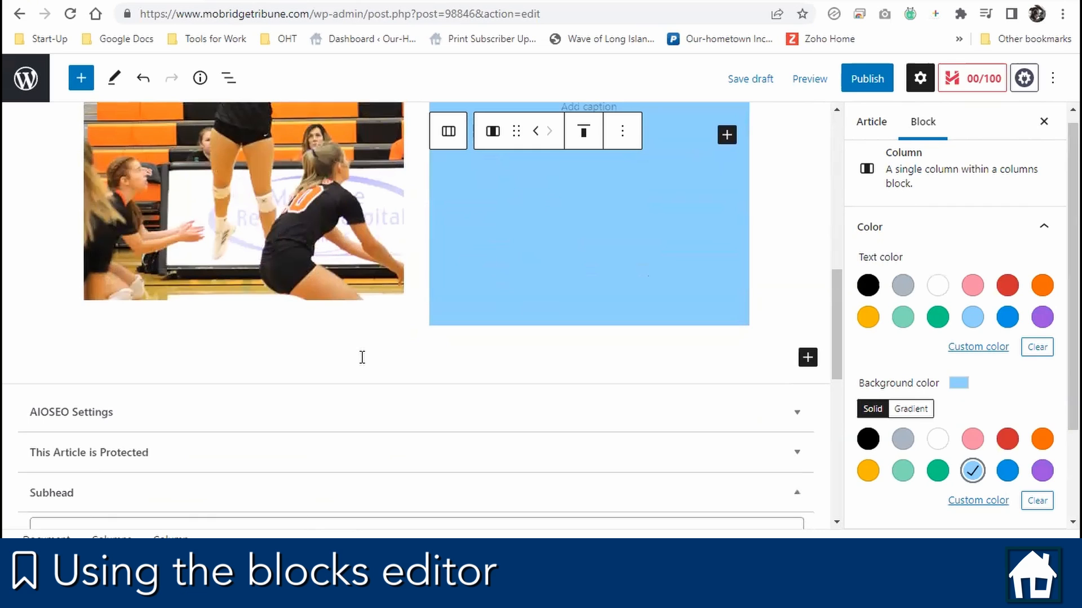
{"action": "scroll", "coordinate": [362, 357], "scroll_direction": "up", "scroll_amount": 5}
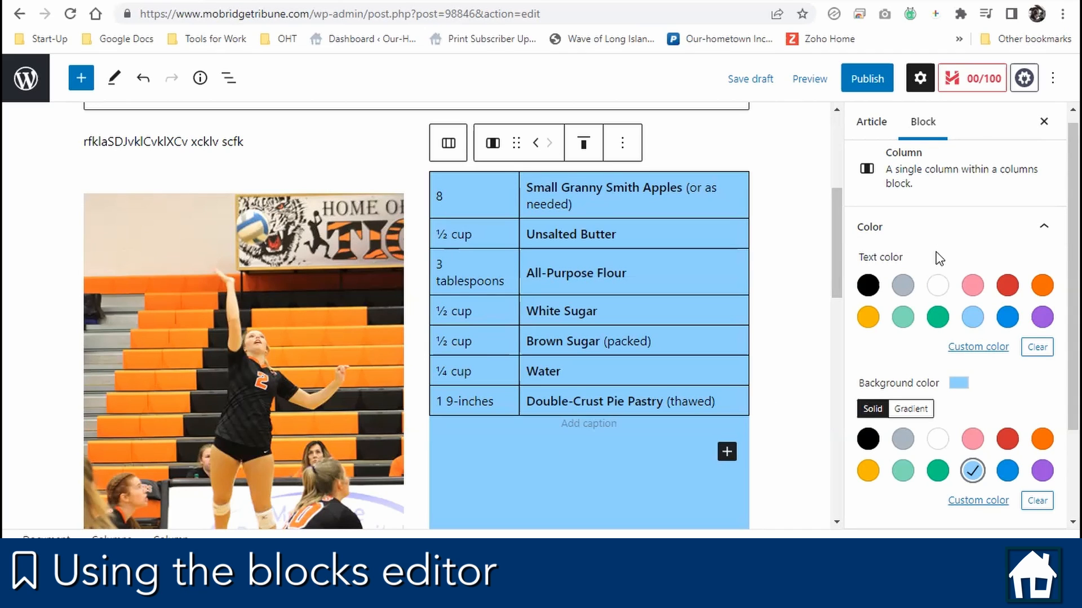
{"action": "scroll", "coordinate": [939, 248], "scroll_direction": "up", "scroll_amount": 1}
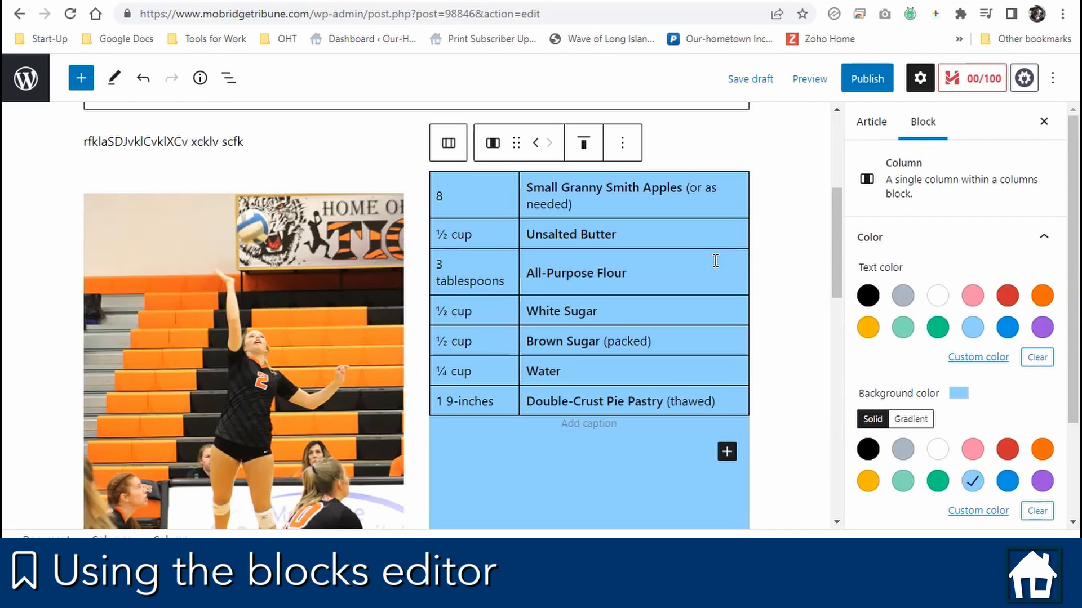
Apply the Stripes style to the ingredients table and look over its table settings.
{"action": "left_click", "coordinate": [644, 189]}
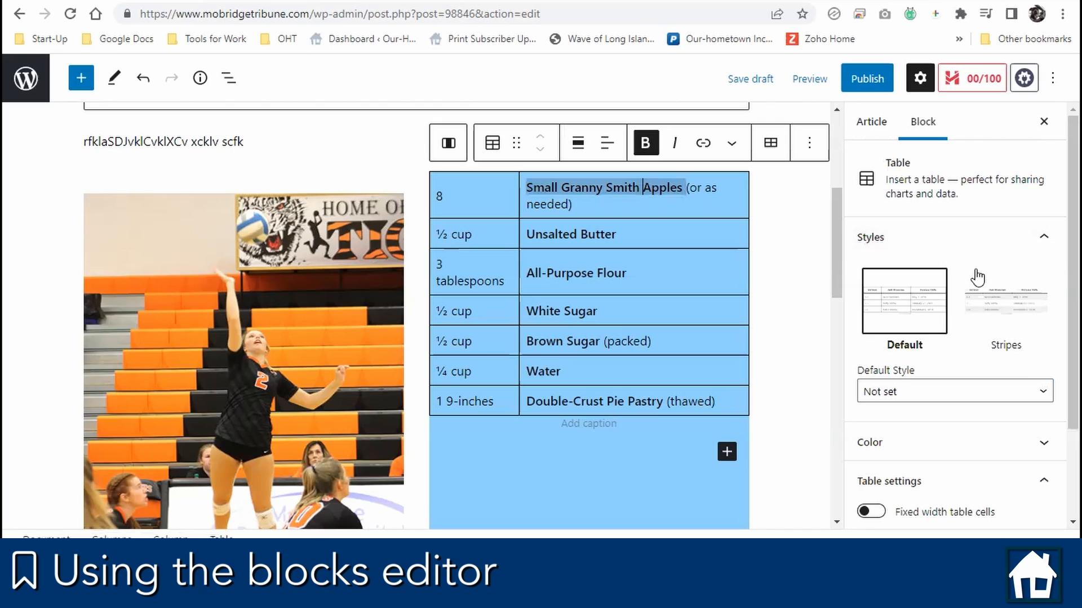
{"action": "left_click", "coordinate": [989, 311]}
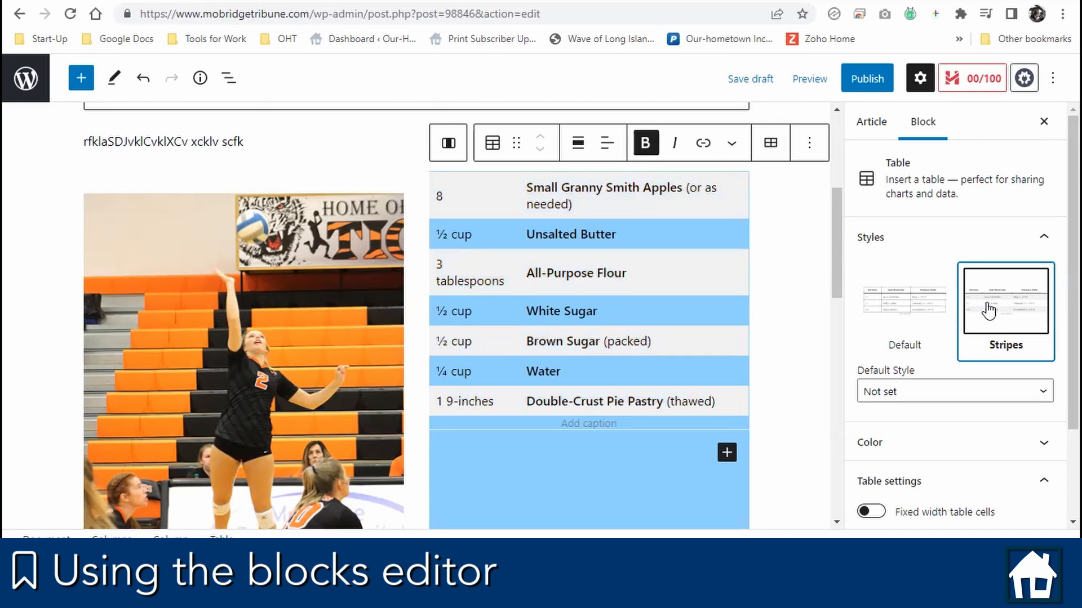
{"action": "scroll", "coordinate": [987, 310], "scroll_direction": "down", "scroll_amount": 3}
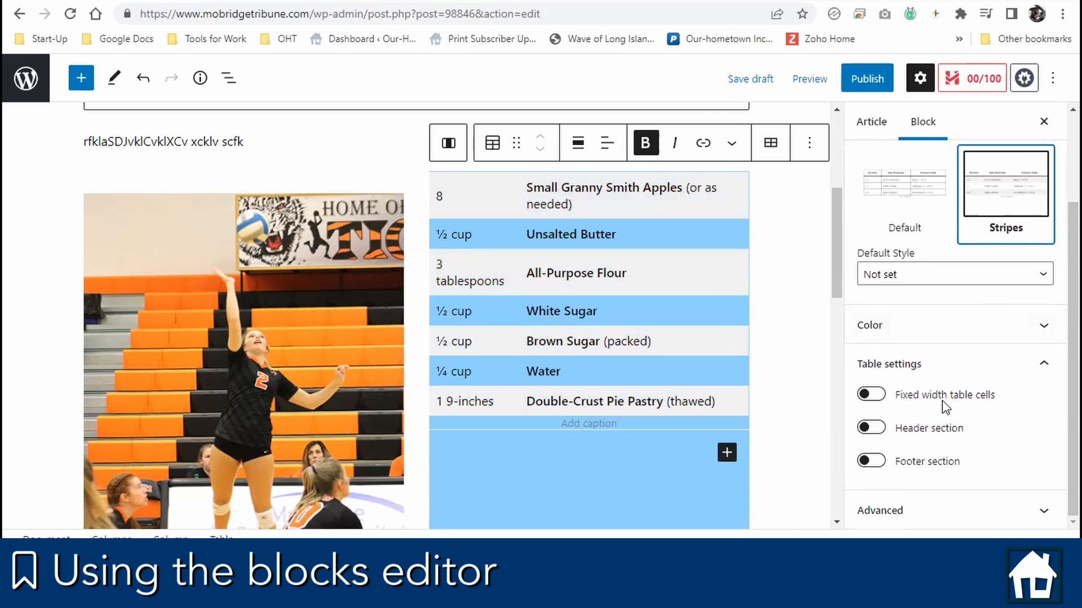
{"action": "scroll", "coordinate": [954, 440], "scroll_direction": "up", "scroll_amount": 2}
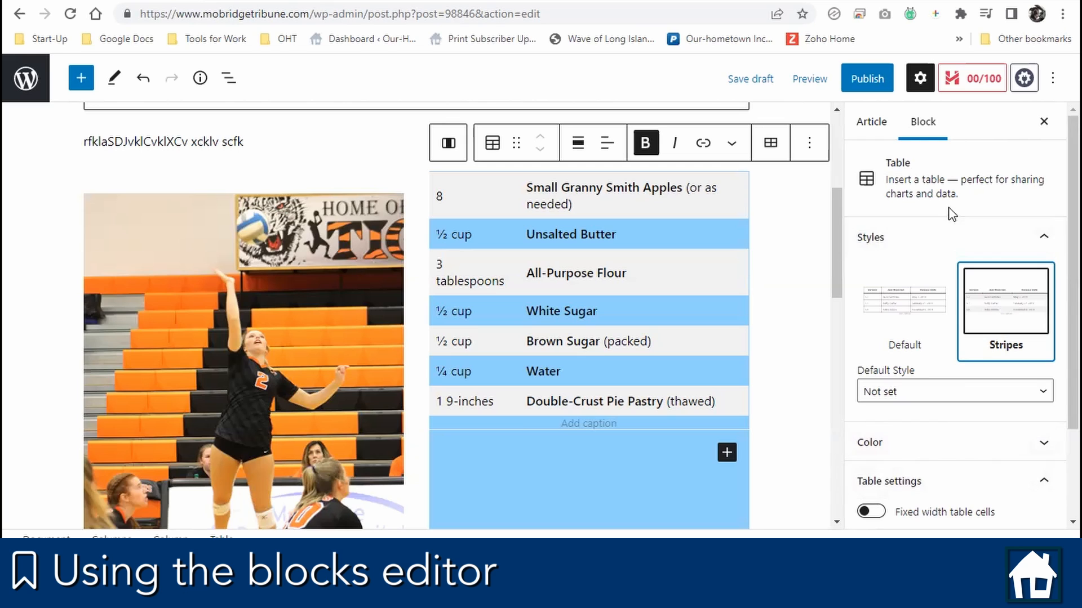
Apply the Rounded style to the volleyball image in the first column and look over its image settings.
{"action": "left_click", "coordinate": [242, 348]}
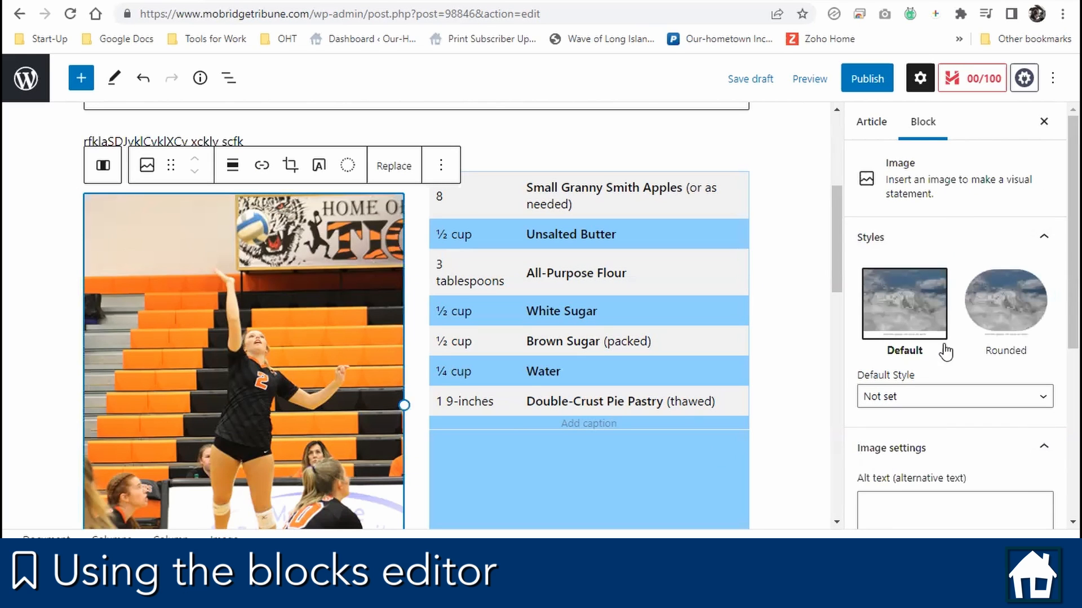
{"action": "left_click", "coordinate": [997, 307]}
{"action": "scroll", "coordinate": [200, 273], "scroll_direction": "down", "scroll_amount": 4}
{"action": "scroll", "coordinate": [207, 265], "scroll_direction": "up", "scroll_amount": 1}
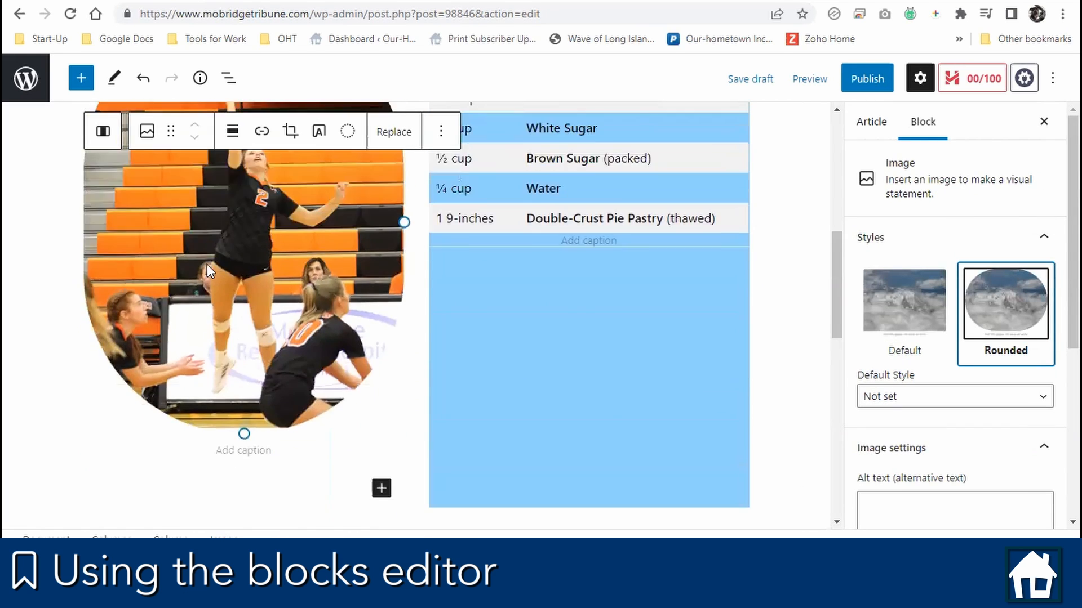
{"action": "scroll", "coordinate": [208, 265], "scroll_direction": "up", "scroll_amount": 3}
{"action": "scroll", "coordinate": [941, 440], "scroll_direction": "down", "scroll_amount": 4}
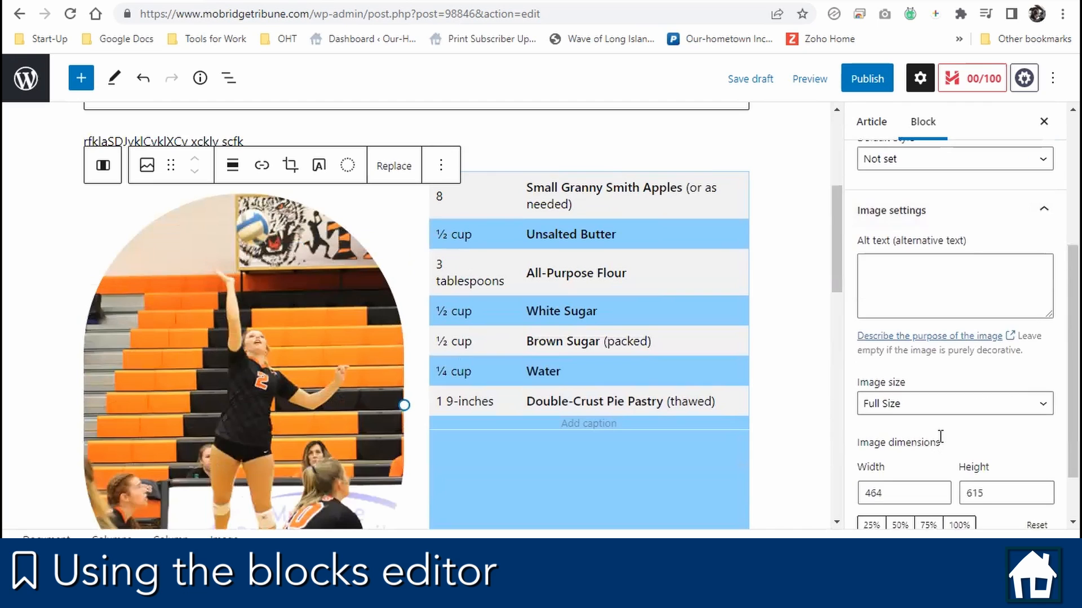
Leave the block editor without saving the draft's changes and return to the Articles list.
{"action": "scroll", "coordinate": [941, 437], "scroll_direction": "down", "scroll_amount": 2}
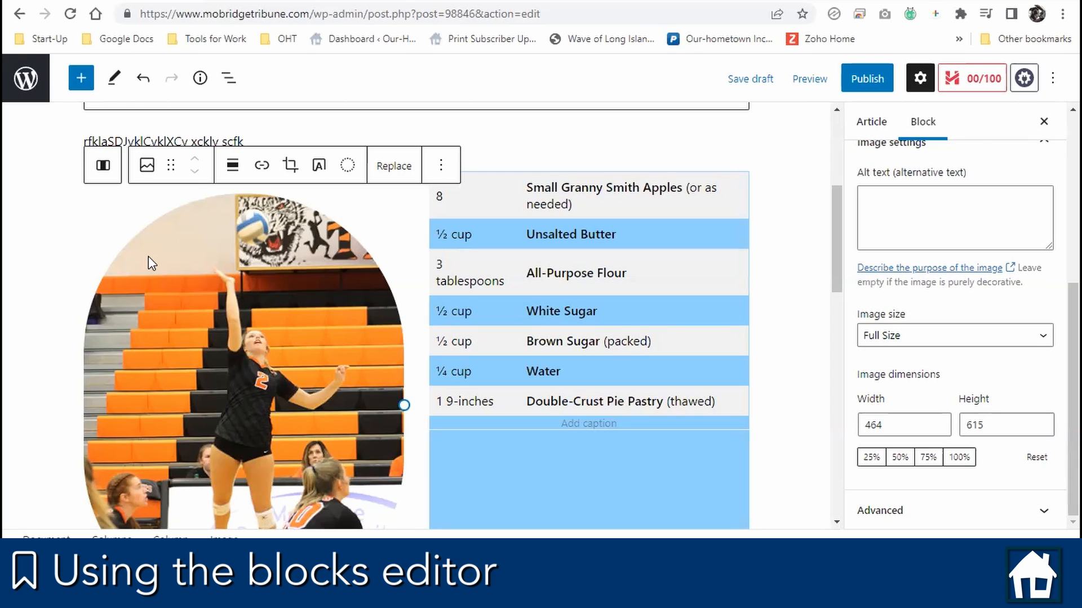
{"action": "scroll", "coordinate": [148, 256], "scroll_direction": "up", "scroll_amount": 5}
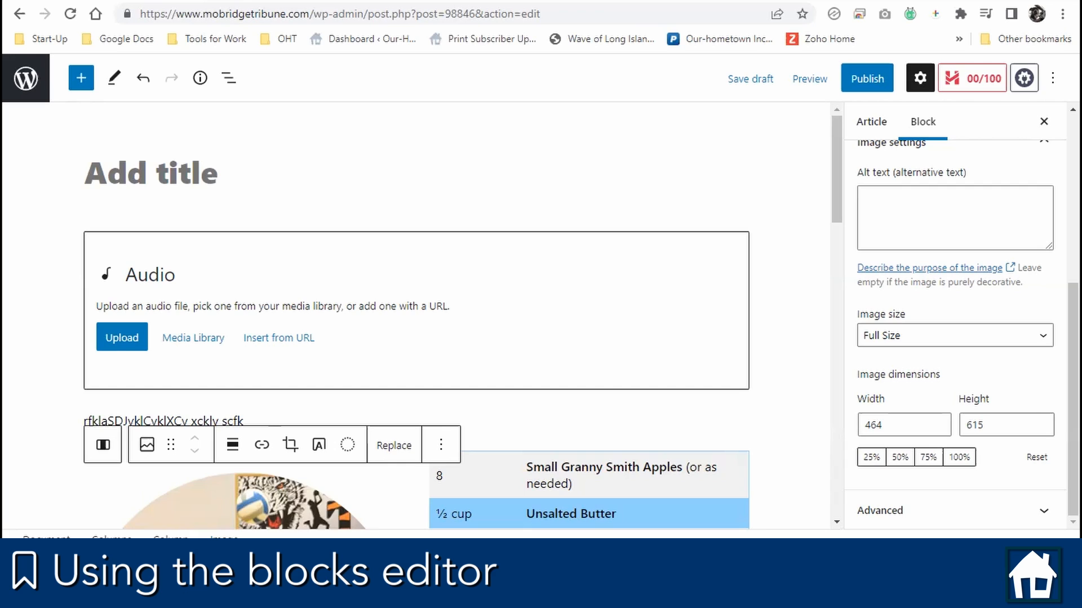
{"action": "left_click", "coordinate": [444, 219]}
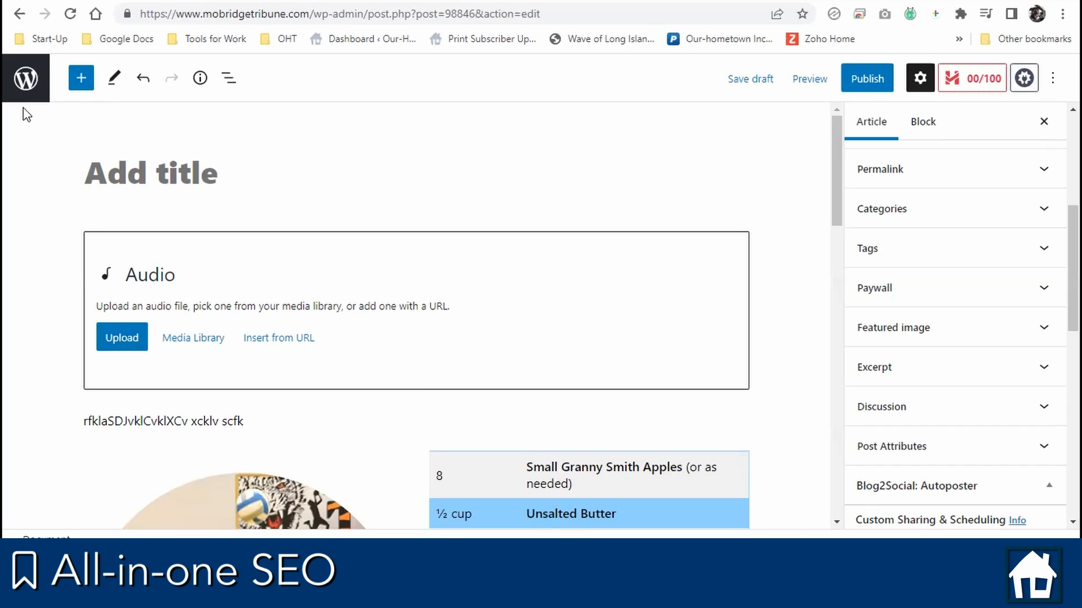
{"action": "left_click", "coordinate": [15, 70]}
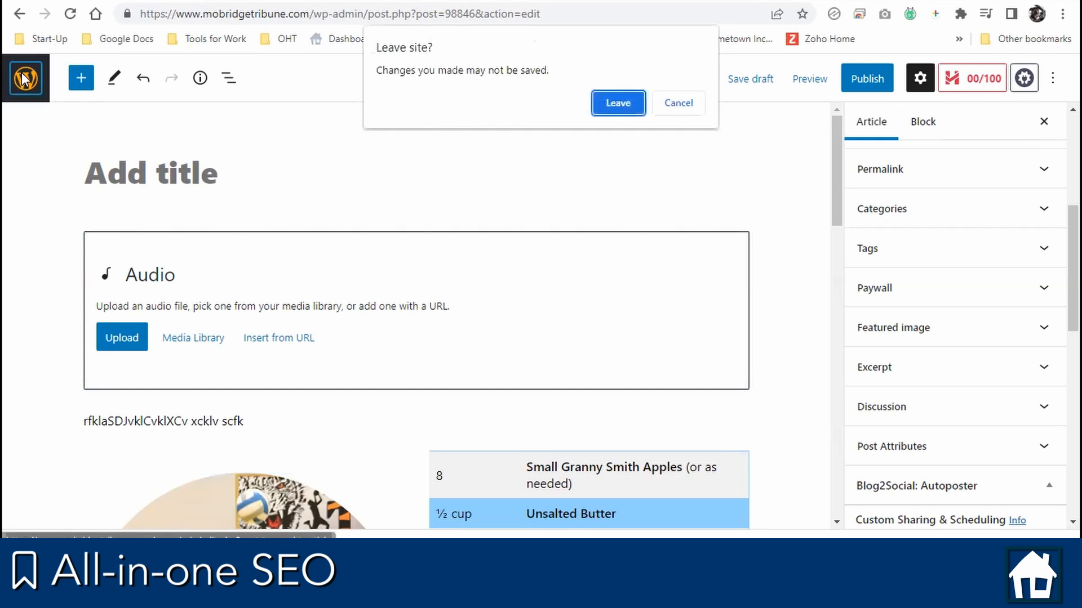
{"action": "left_click", "coordinate": [628, 108]}
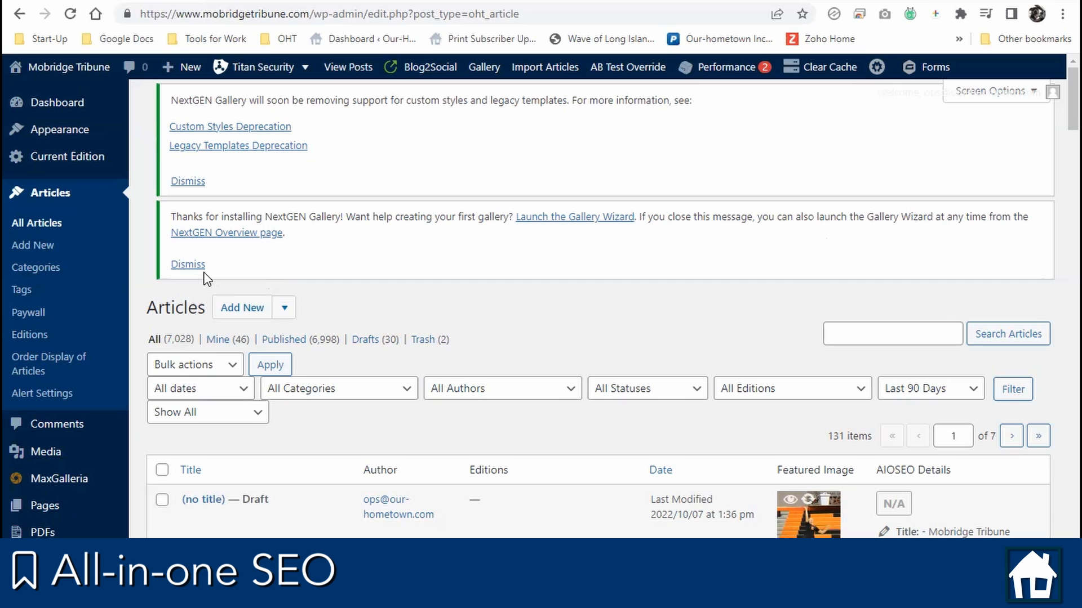
Dismiss both NextGEN Gallery notices and move the untitled draft article to the trash.
{"action": "left_click", "coordinate": [188, 265]}
{"action": "left_click", "coordinate": [191, 181]}
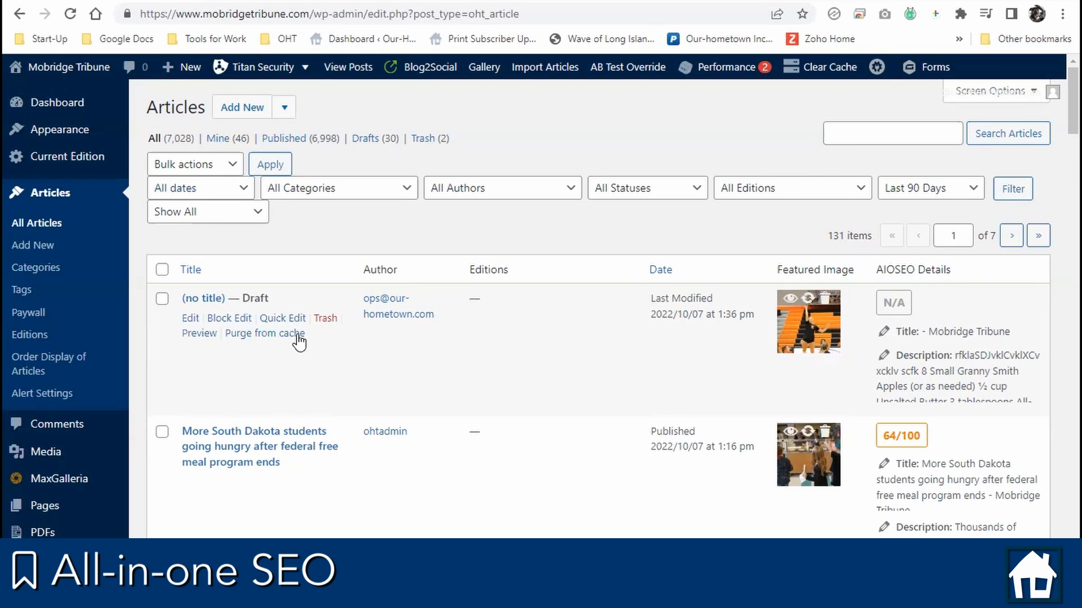
{"action": "left_click", "coordinate": [319, 322]}
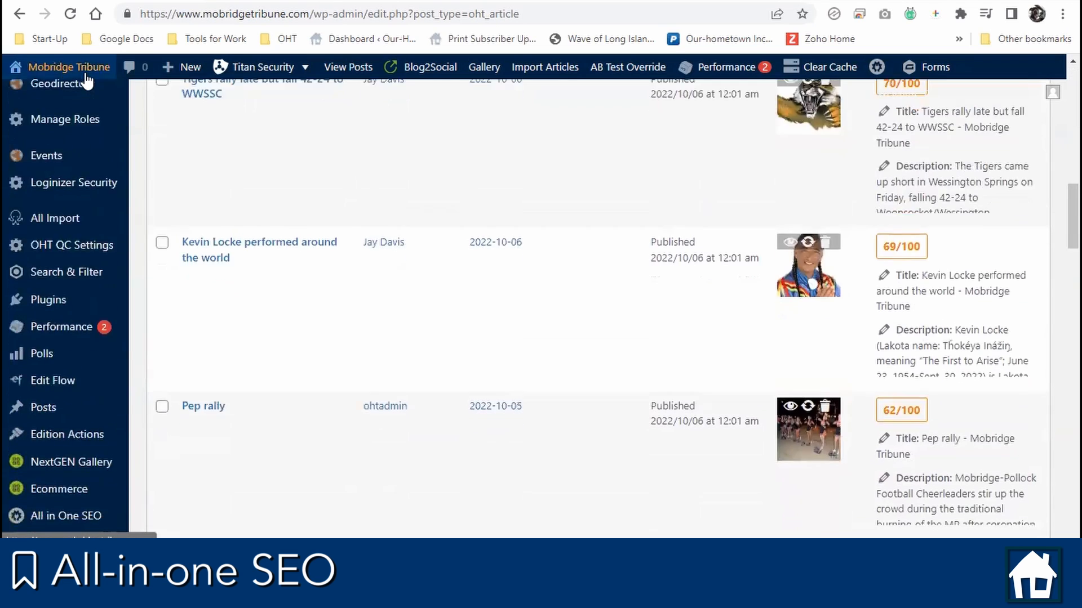
Look through the admin menu for All in One SEO and view its submenu options.
{"action": "scroll", "coordinate": [85, 75], "scroll_direction": "down", "scroll_amount": 2}
{"action": "scroll", "coordinate": [85, 75], "scroll_direction": "up", "scroll_amount": 7}
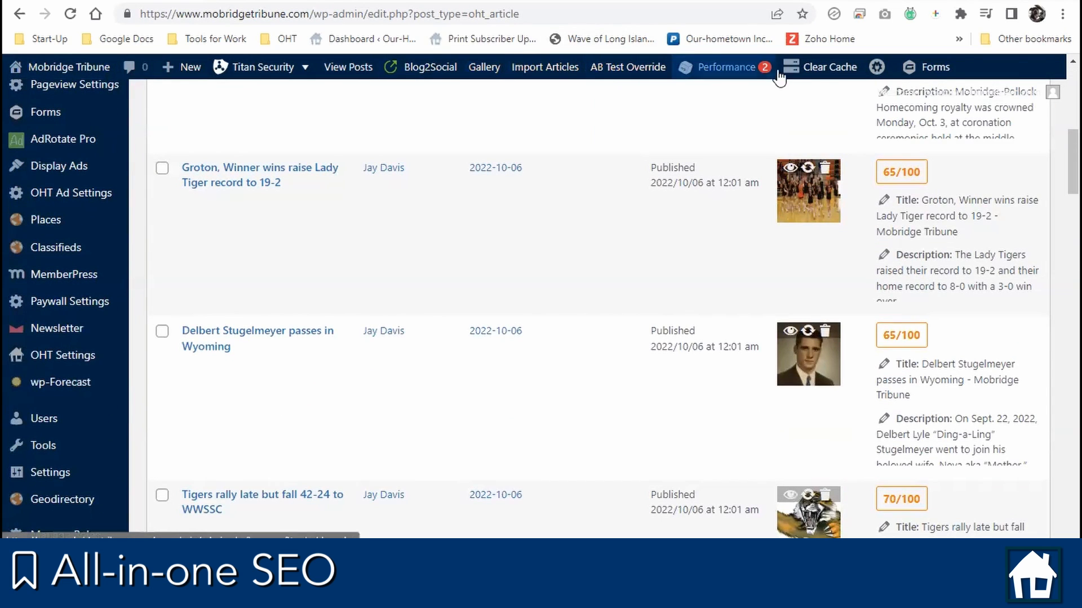
{"action": "mouse_move", "coordinate": [933, 83]}
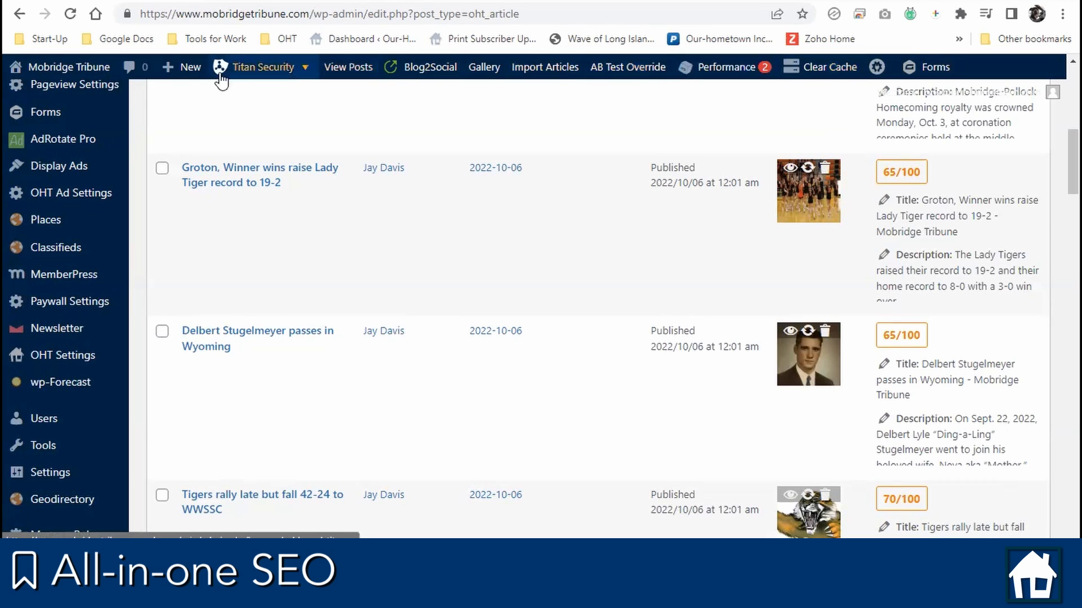
{"action": "scroll", "coordinate": [73, 100], "scroll_direction": "up", "scroll_amount": 10}
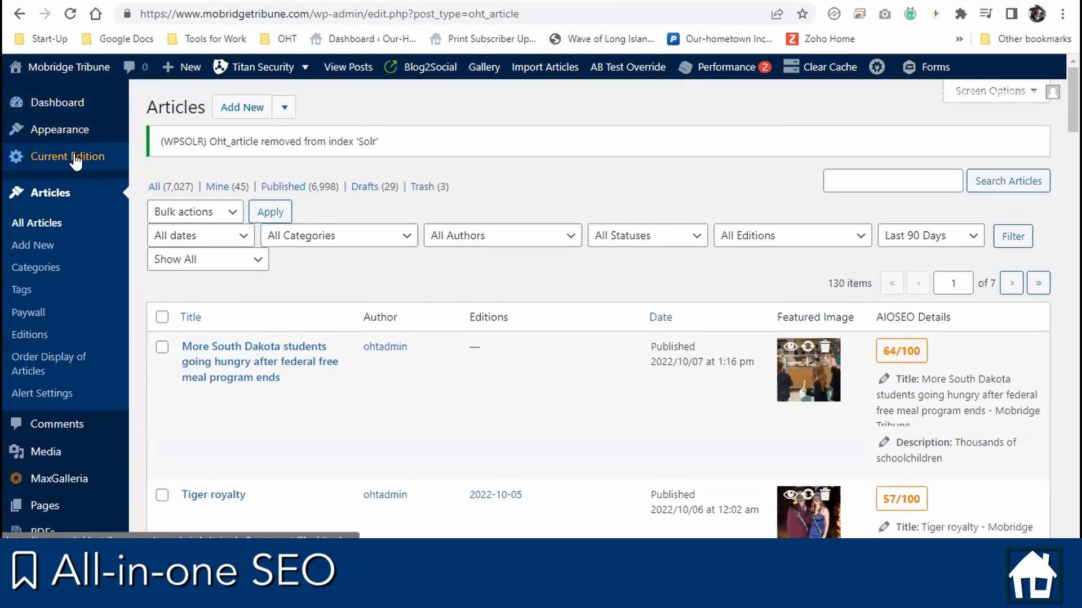
{"action": "scroll", "coordinate": [79, 162], "scroll_direction": "down", "scroll_amount": 4}
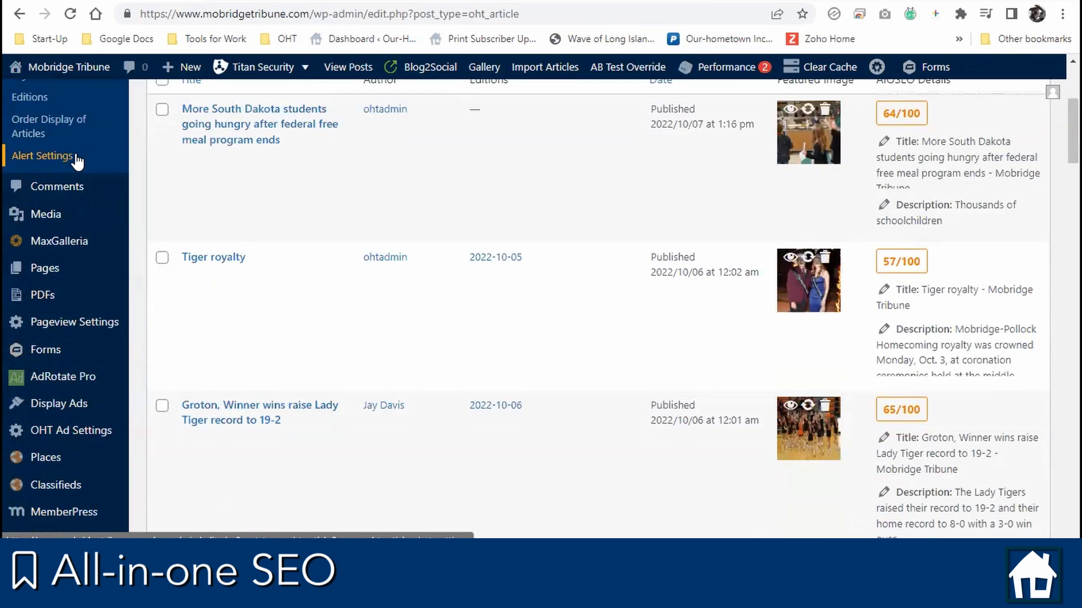
{"action": "scroll", "coordinate": [77, 162], "scroll_direction": "down", "scroll_amount": 3}
{"action": "scroll", "coordinate": [77, 162], "scroll_direction": "down", "scroll_amount": 2}
{"action": "scroll", "coordinate": [77, 162], "scroll_direction": "down", "scroll_amount": 5}
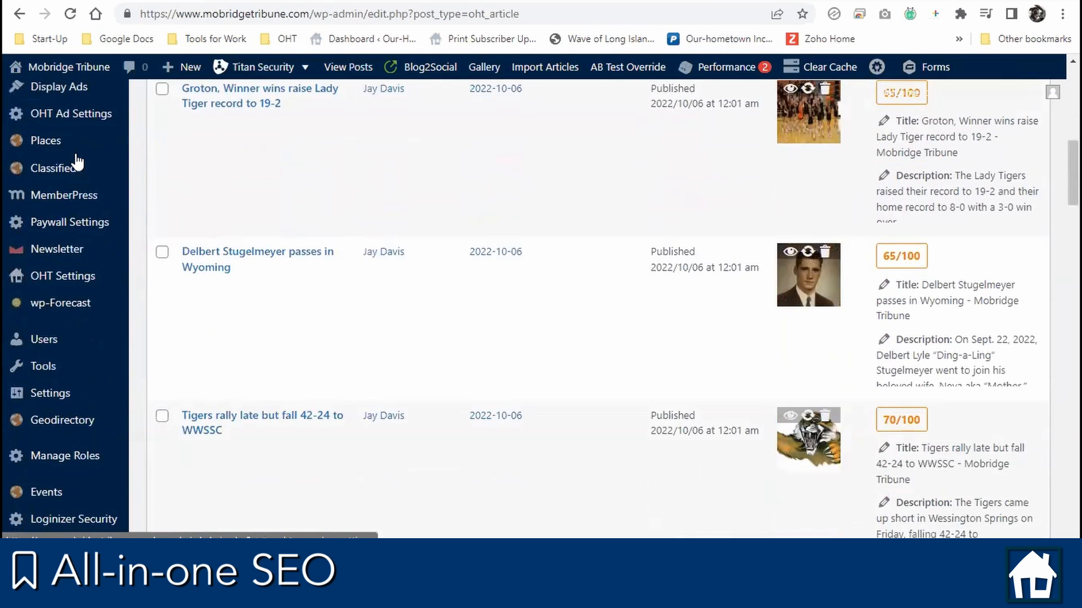
{"action": "scroll", "coordinate": [77, 161], "scroll_direction": "down", "scroll_amount": 4}
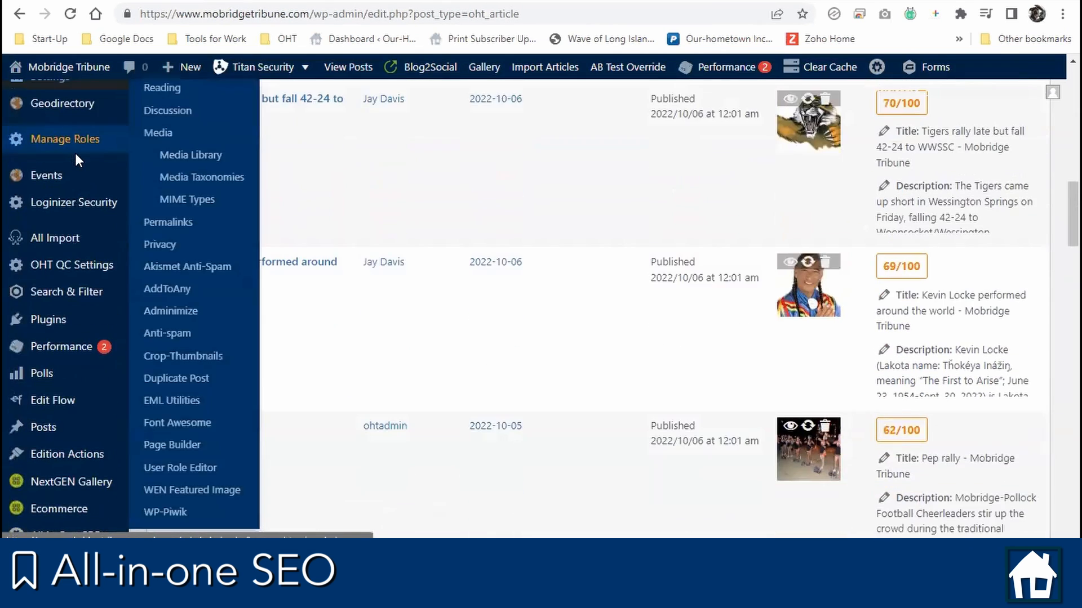
{"action": "scroll", "coordinate": [77, 162], "scroll_direction": "down", "scroll_amount": 2}
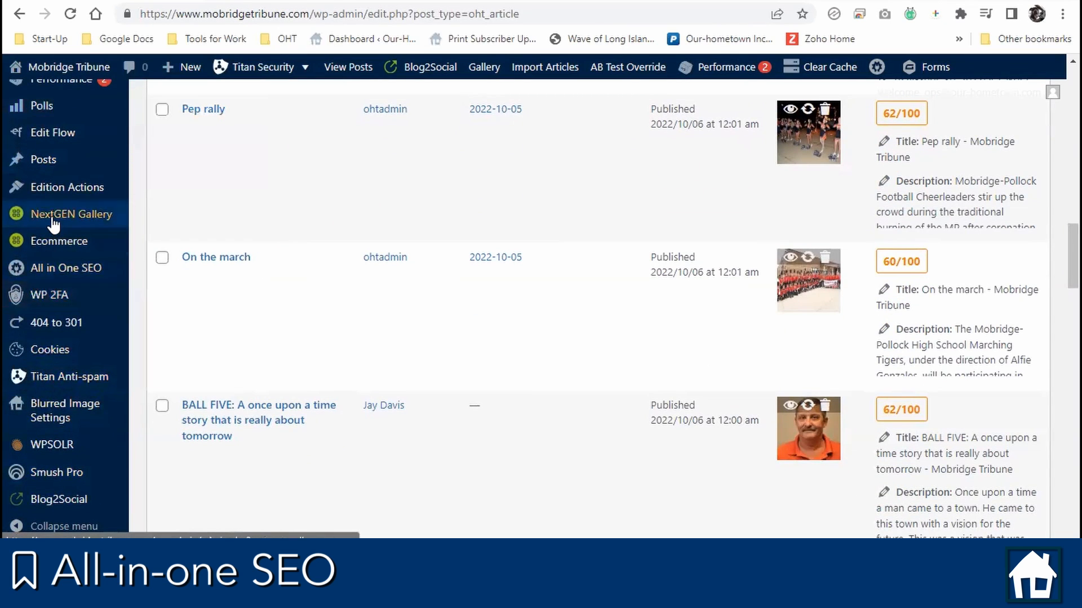
{"action": "scroll", "coordinate": [53, 223], "scroll_direction": "up", "scroll_amount": 8}
{"action": "scroll", "coordinate": [56, 223], "scroll_direction": "down", "scroll_amount": 4}
{"action": "scroll", "coordinate": [57, 224], "scroll_direction": "down", "scroll_amount": 4}
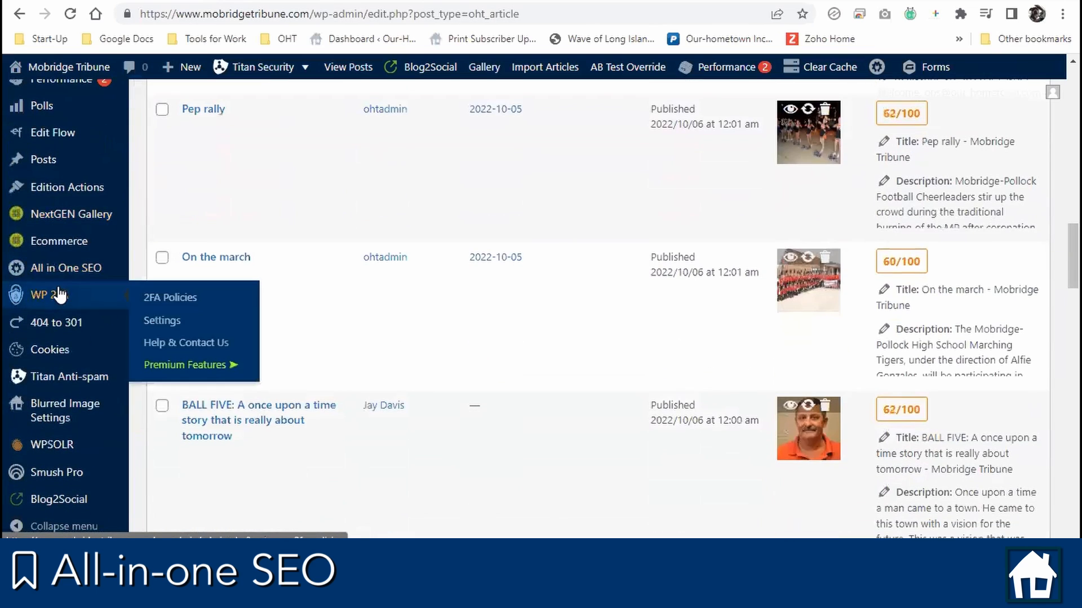
{"action": "mouse_move", "coordinate": [62, 272]}
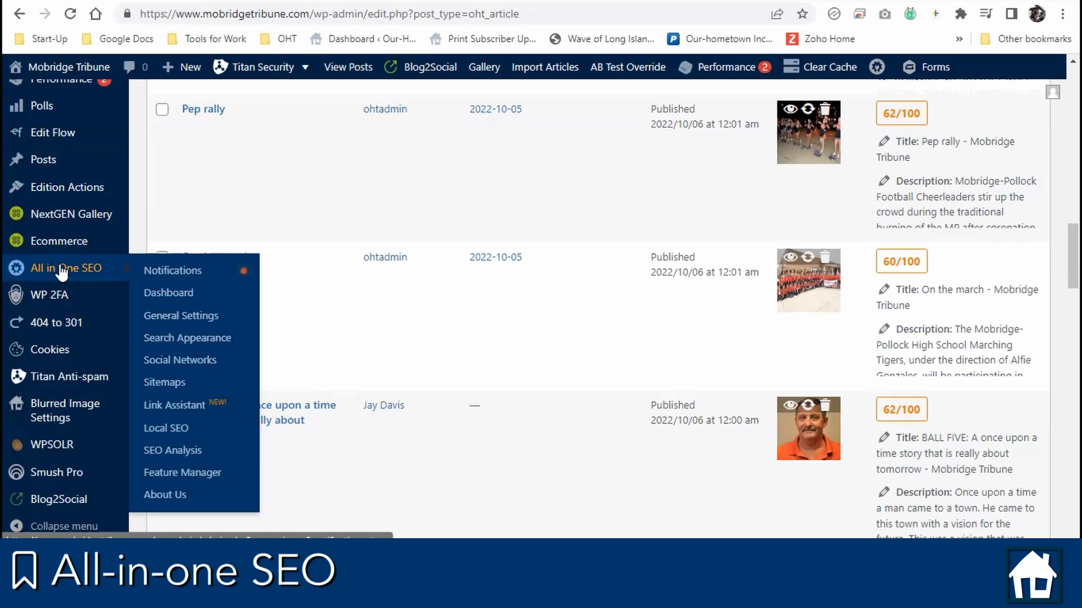
Open the article "More South Dakota students going hungry after federal free meal program ends", check its AIOSEO score and go back.
{"action": "scroll", "coordinate": [62, 271], "scroll_direction": "up", "scroll_amount": 10}
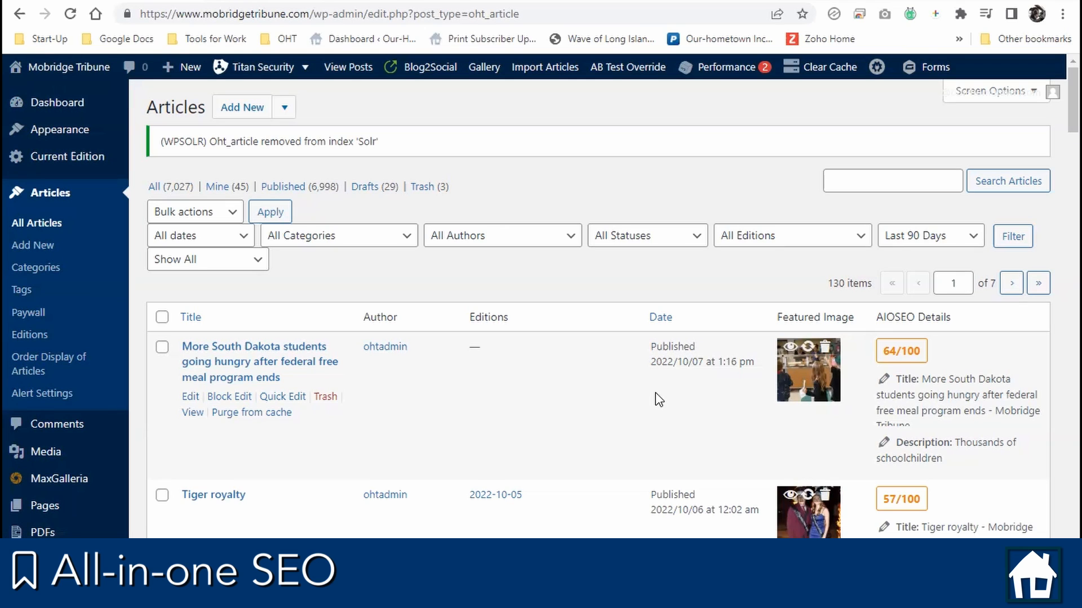
{"action": "left_click", "coordinate": [309, 368]}
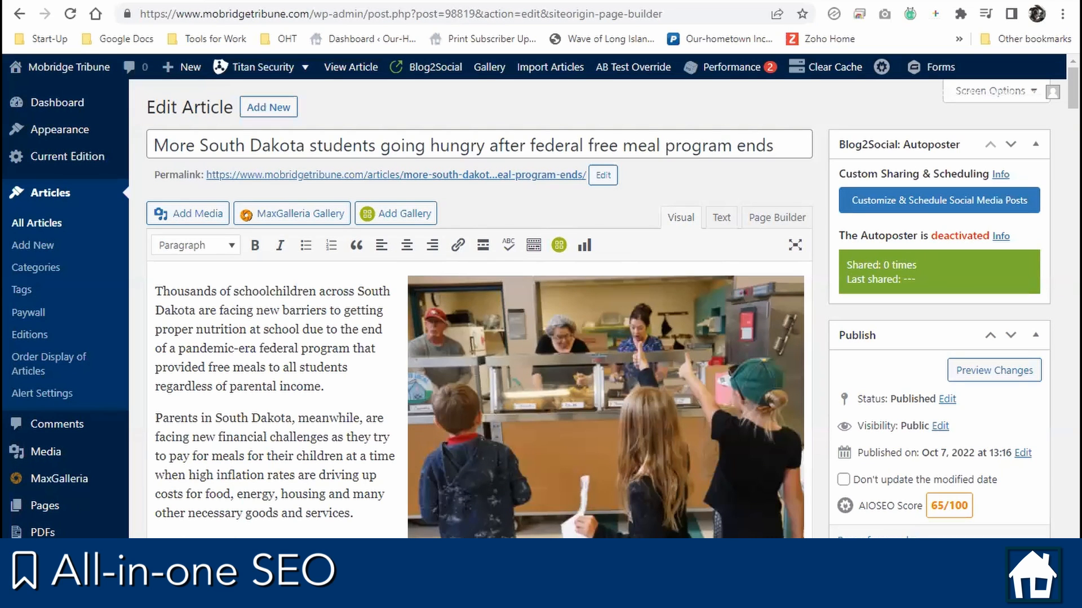
{"action": "scroll", "coordinate": [983, 431], "scroll_direction": "down", "scroll_amount": 3}
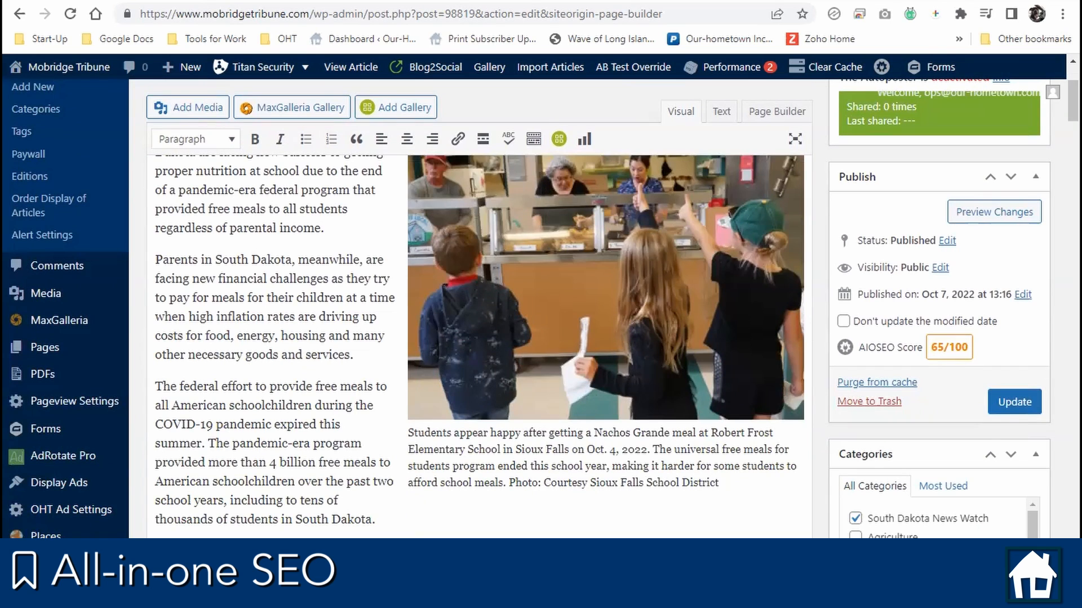
{"action": "scroll", "coordinate": [45, 171], "scroll_direction": "up", "scroll_amount": 3}
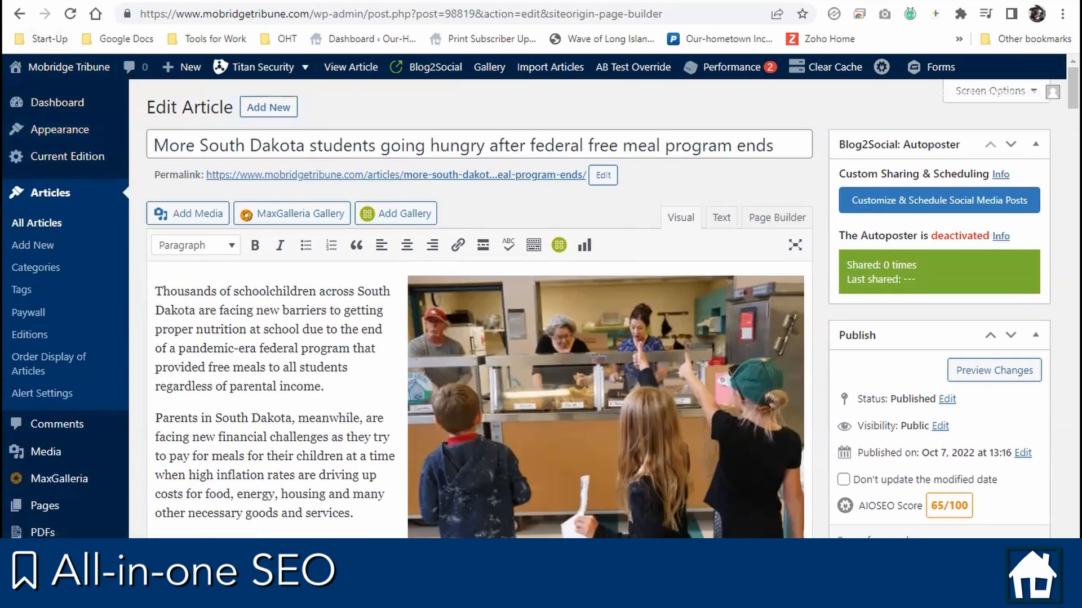
{"action": "left_click", "coordinate": [24, 15]}
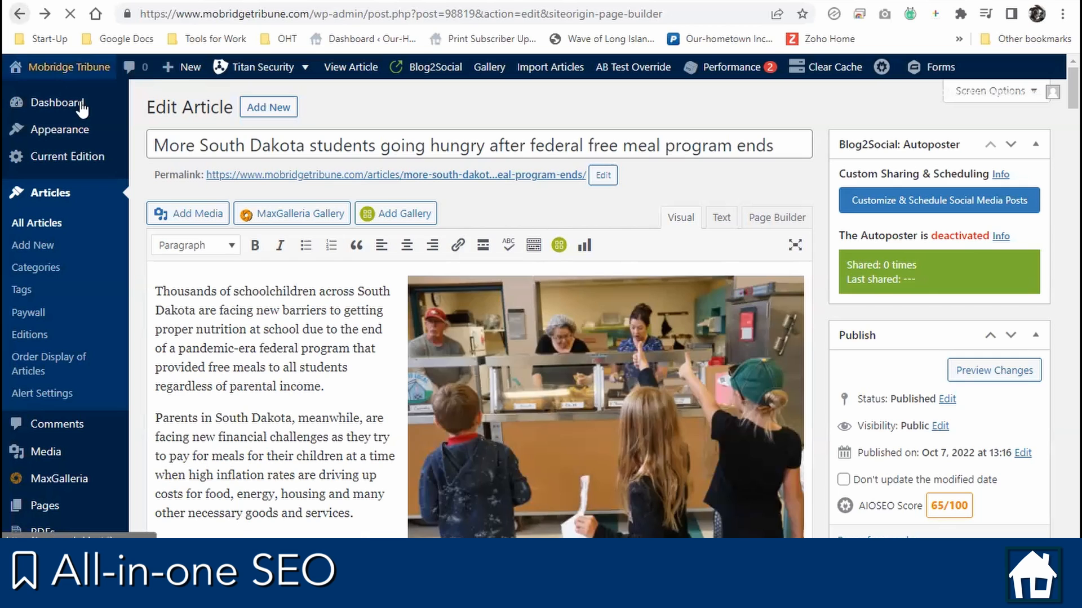
Leave the blank new article without saving it and return to the list of all articles.
{"action": "mouse_move", "coordinate": [90, 115]}
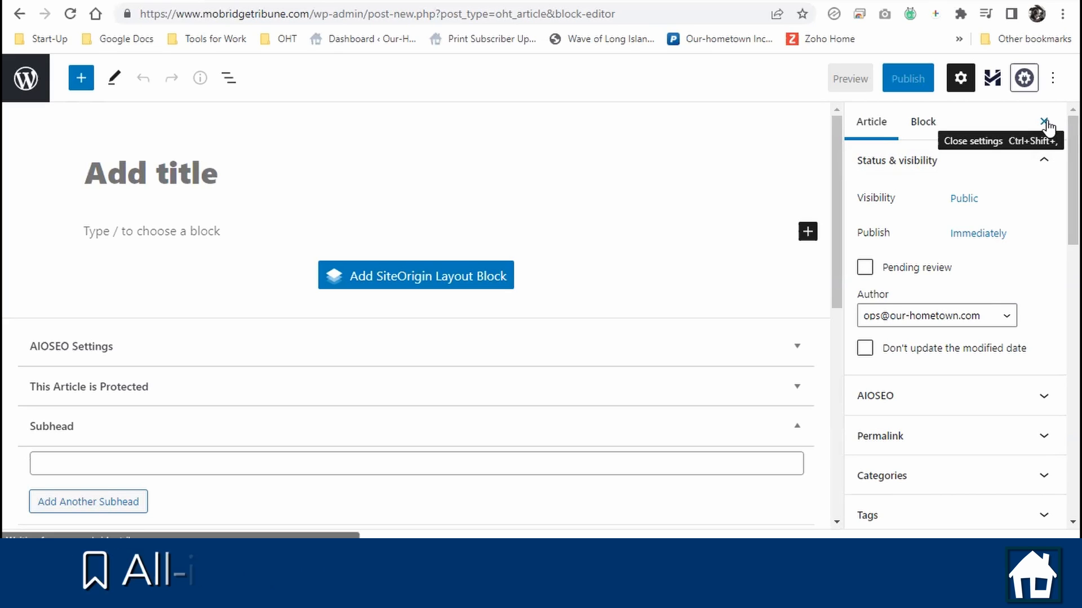
{"action": "left_click", "coordinate": [27, 93]}
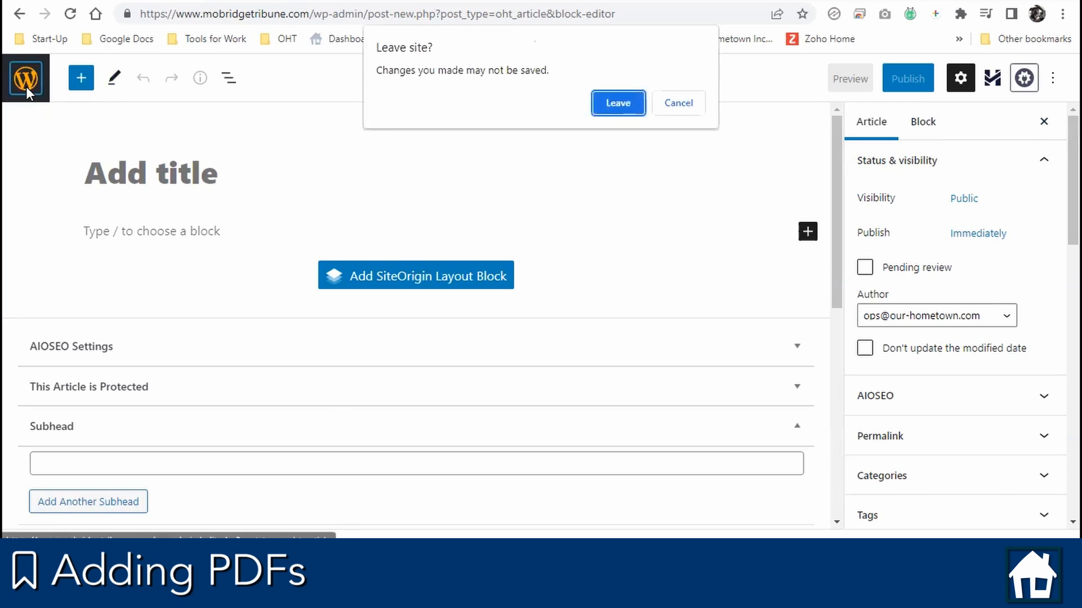
{"action": "left_click", "coordinate": [637, 108]}
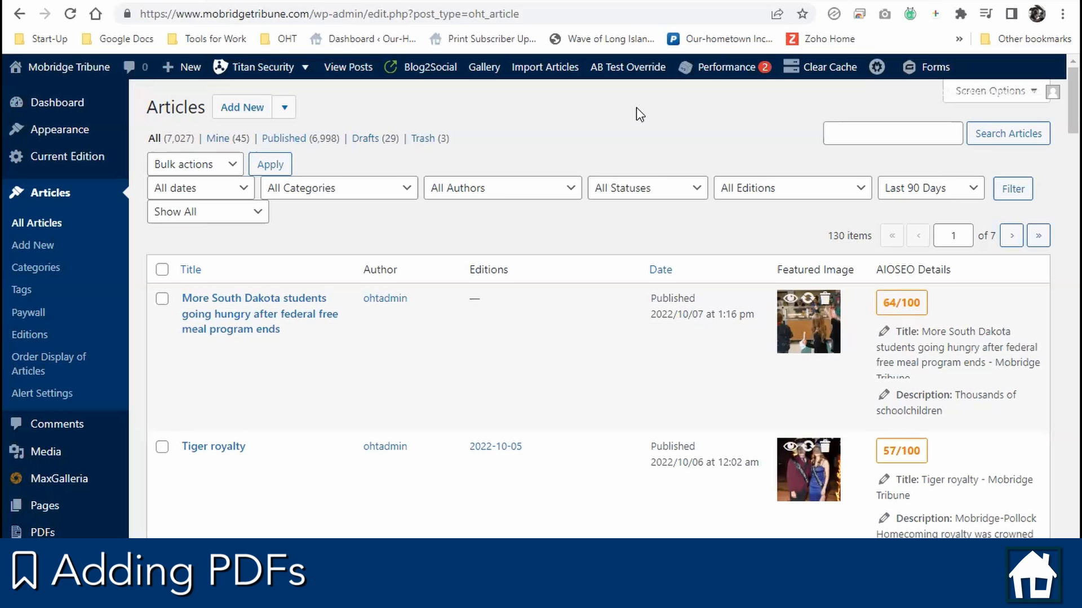
Open the site's Media Library.
{"action": "mouse_move", "coordinate": [42, 533]}
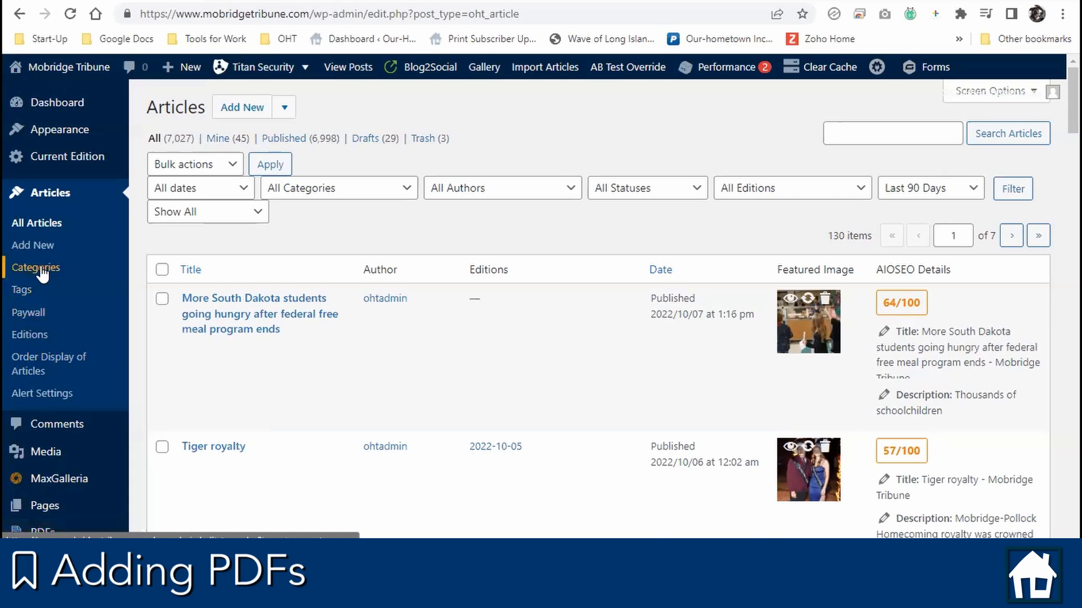
{"action": "scroll", "coordinate": [42, 270], "scroll_direction": "down", "scroll_amount": 1}
{"action": "scroll", "coordinate": [45, 282], "scroll_direction": "up", "scroll_amount": 1}
{"action": "scroll", "coordinate": [62, 327], "scroll_direction": "down", "scroll_amount": 1}
{"action": "mouse_move", "coordinate": [79, 373]}
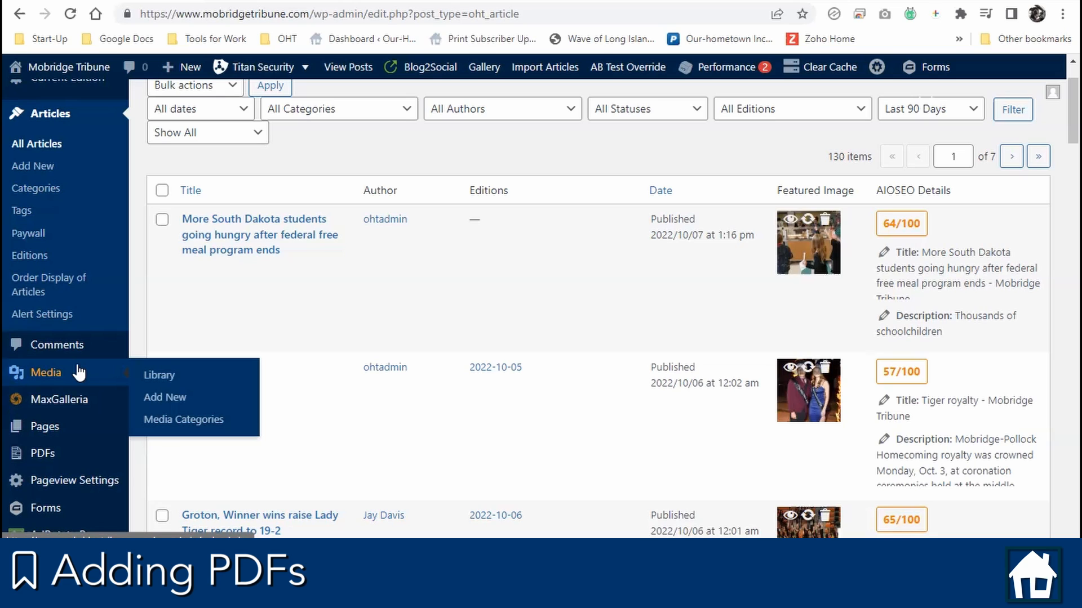
{"action": "left_click", "coordinate": [148, 384]}
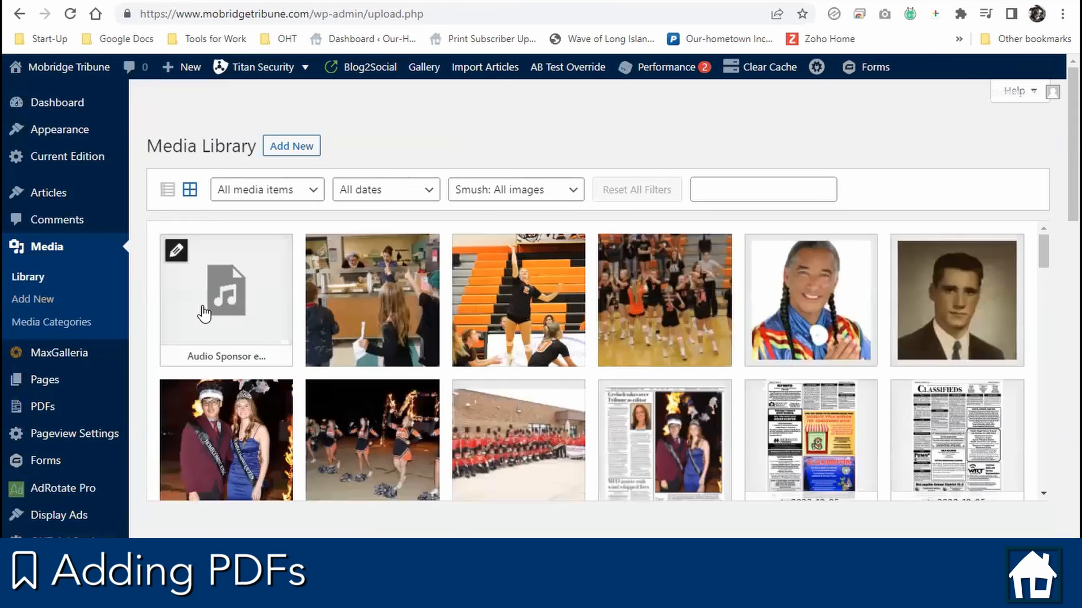
Select the Audio Sponsor example file, expand its attachment details and highlight its file URL.
{"action": "left_click", "coordinate": [204, 313]}
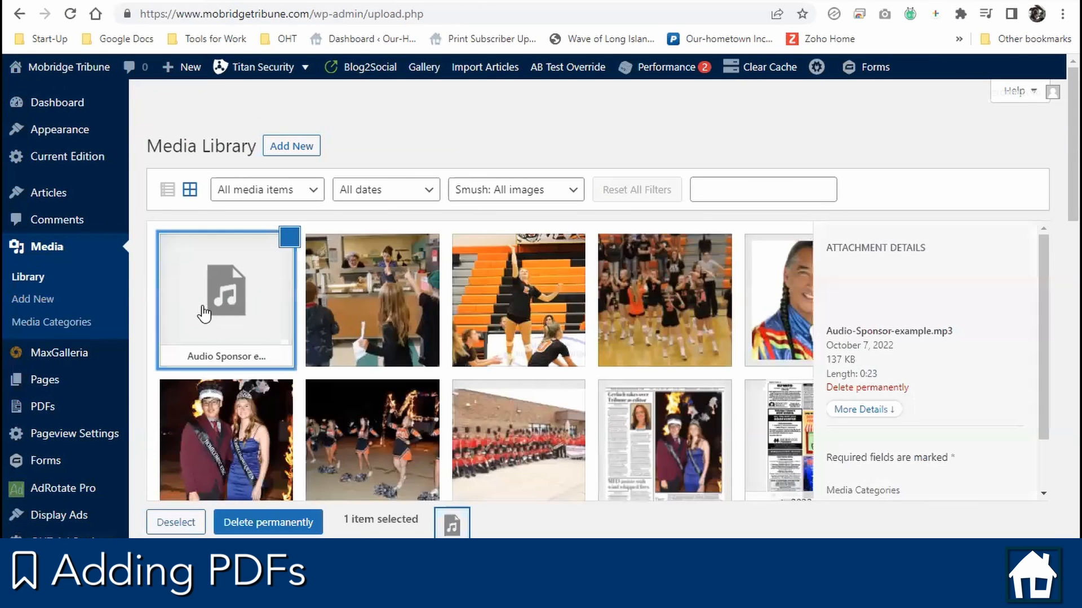
{"action": "scroll", "coordinate": [918, 365], "scroll_direction": "down", "scroll_amount": 1}
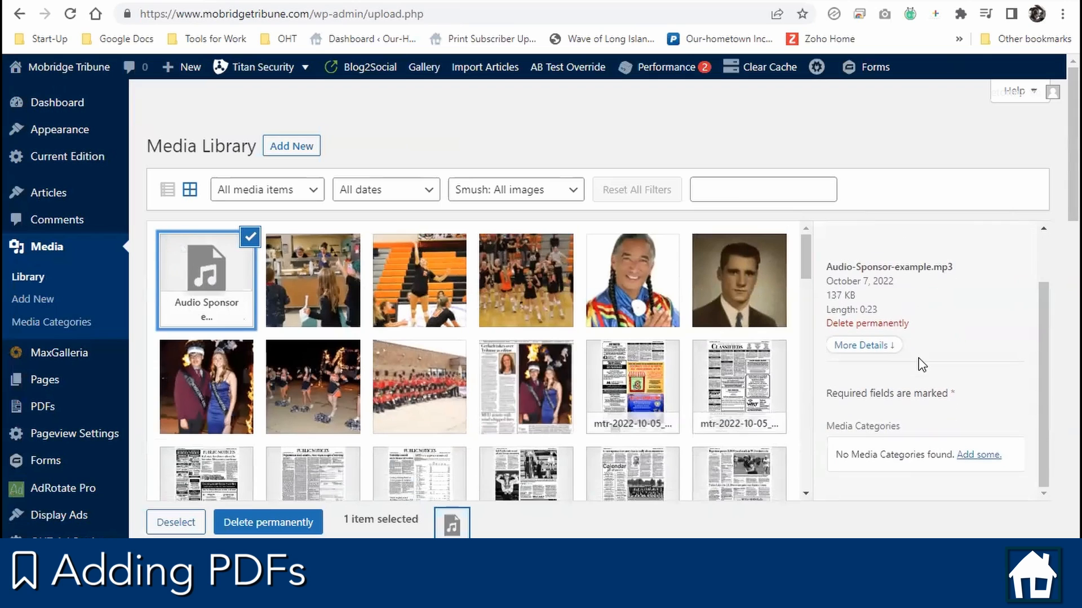
{"action": "scroll", "coordinate": [919, 365], "scroll_direction": "up", "scroll_amount": 1}
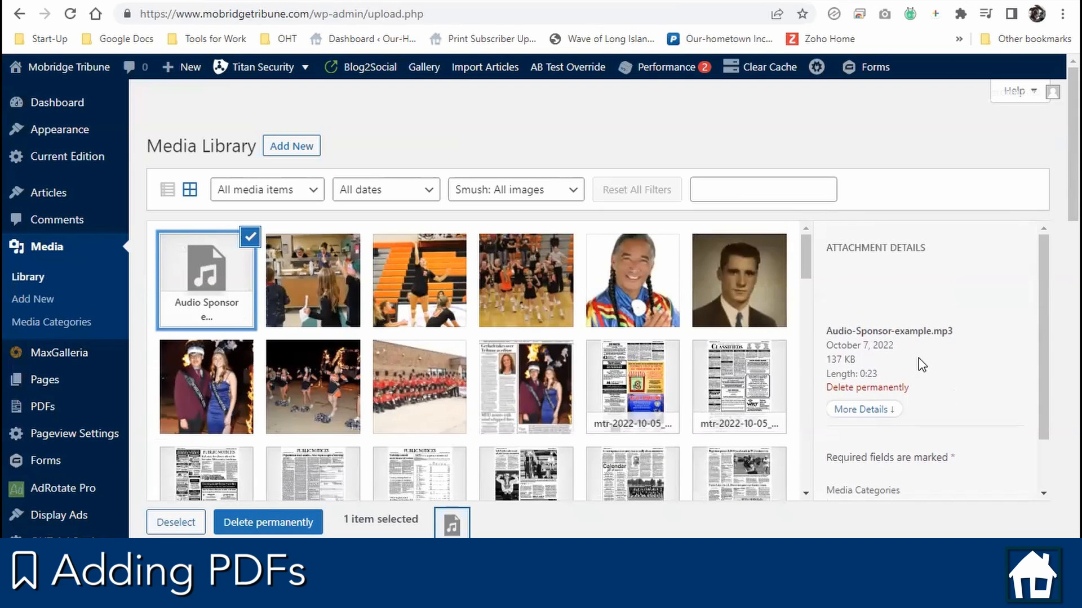
{"action": "left_click", "coordinate": [880, 415]}
{"action": "scroll", "coordinate": [941, 388], "scroll_direction": "down", "scroll_amount": 4}
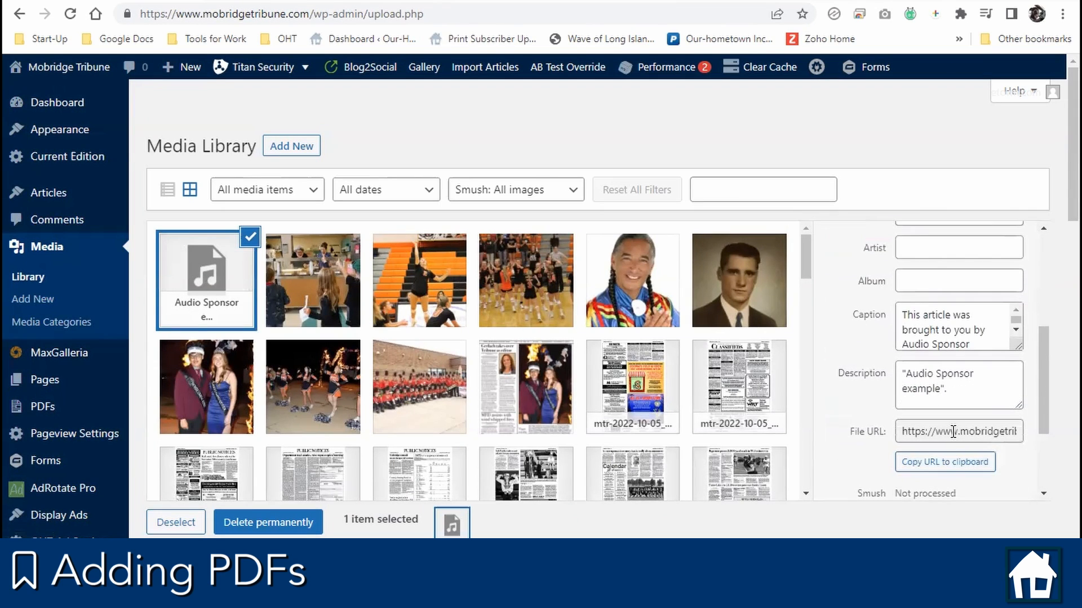
{"action": "triple_click", "coordinate": [955, 431]}
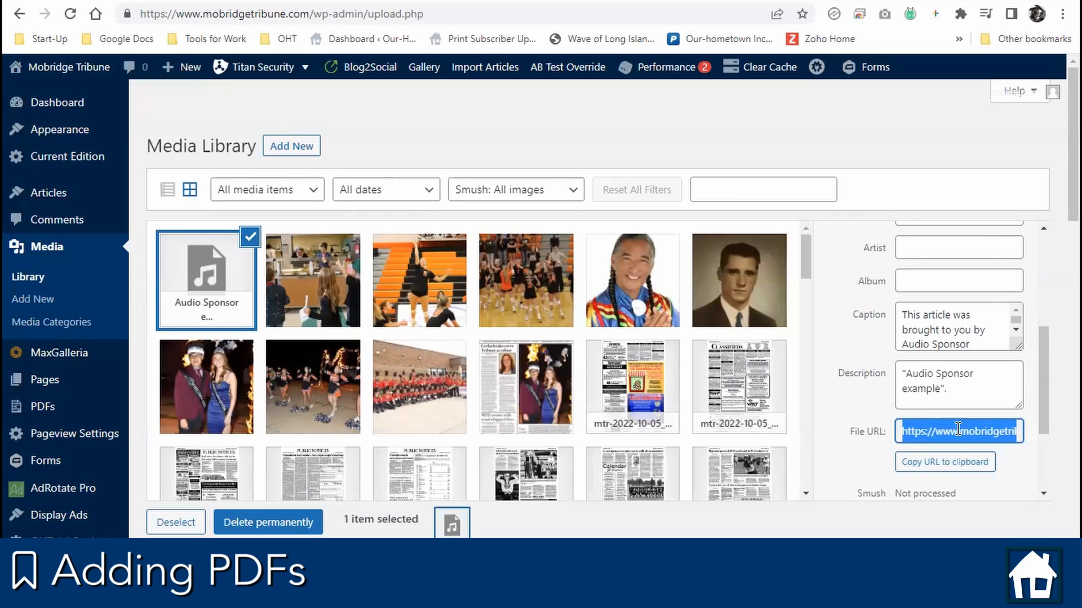
Permanently delete the Audio Sponsor example file from the Media Library.
{"action": "mouse_move", "coordinate": [218, 299]}
{"action": "scroll", "coordinate": [902, 441], "scroll_direction": "down", "scroll_amount": 3}
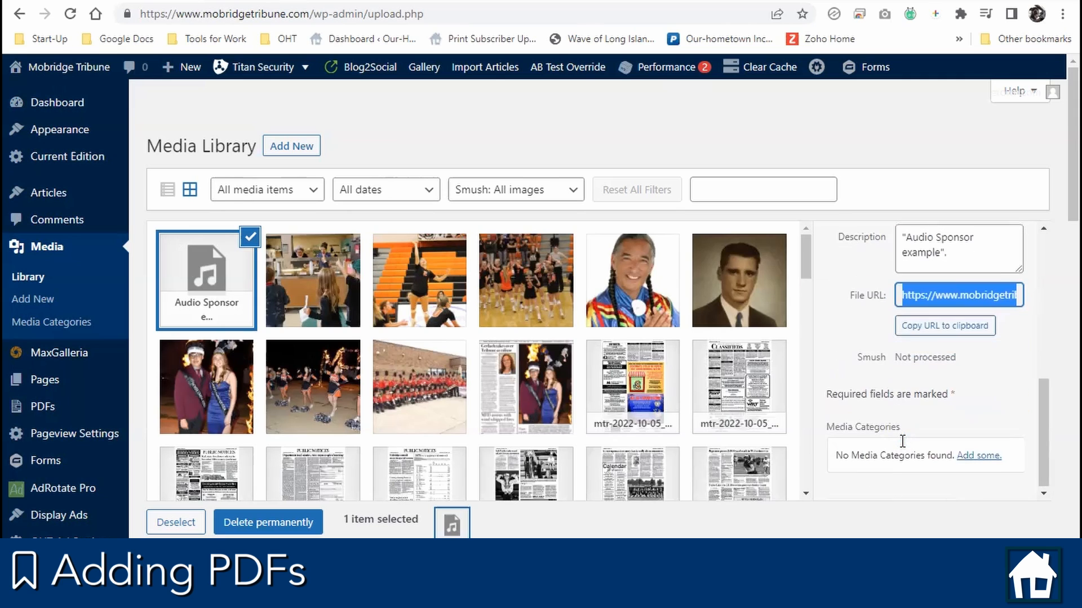
{"action": "scroll", "coordinate": [935, 452], "scroll_direction": "up", "scroll_amount": 3}
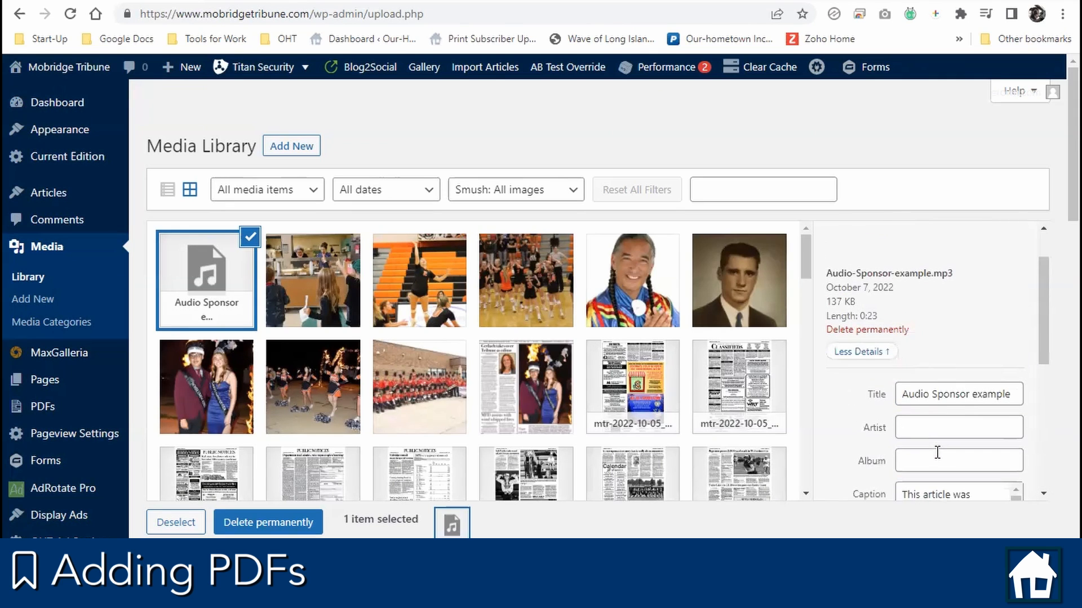
{"action": "left_click", "coordinate": [900, 331]}
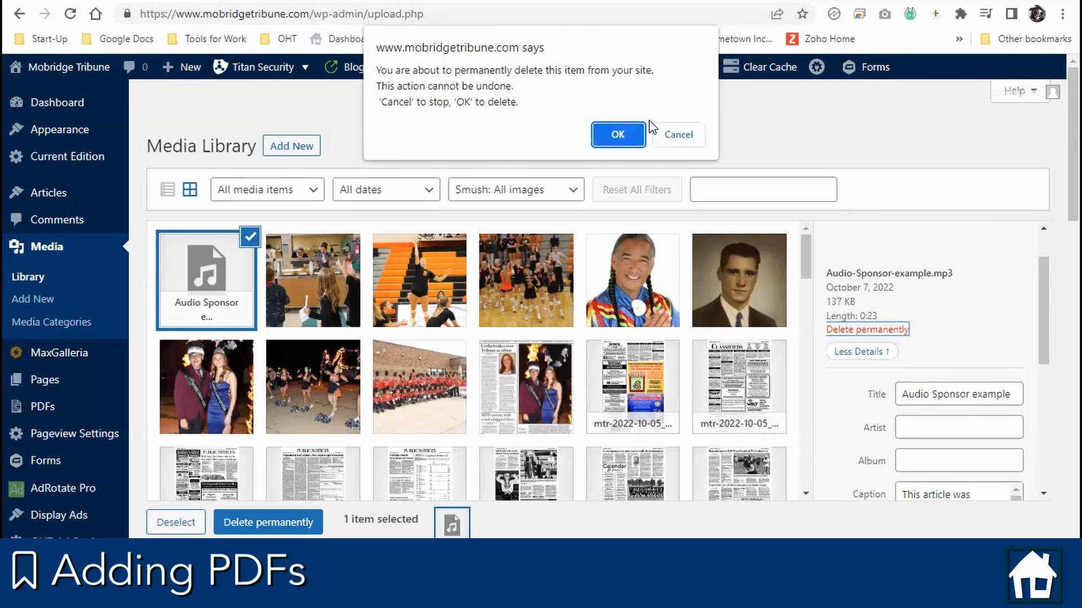
{"action": "left_click", "coordinate": [618, 135]}
Start a new PDF entry and collapse its AIOSEO Settings and This PDF is Protected boxes.
{"action": "left_click", "coordinate": [47, 406]}
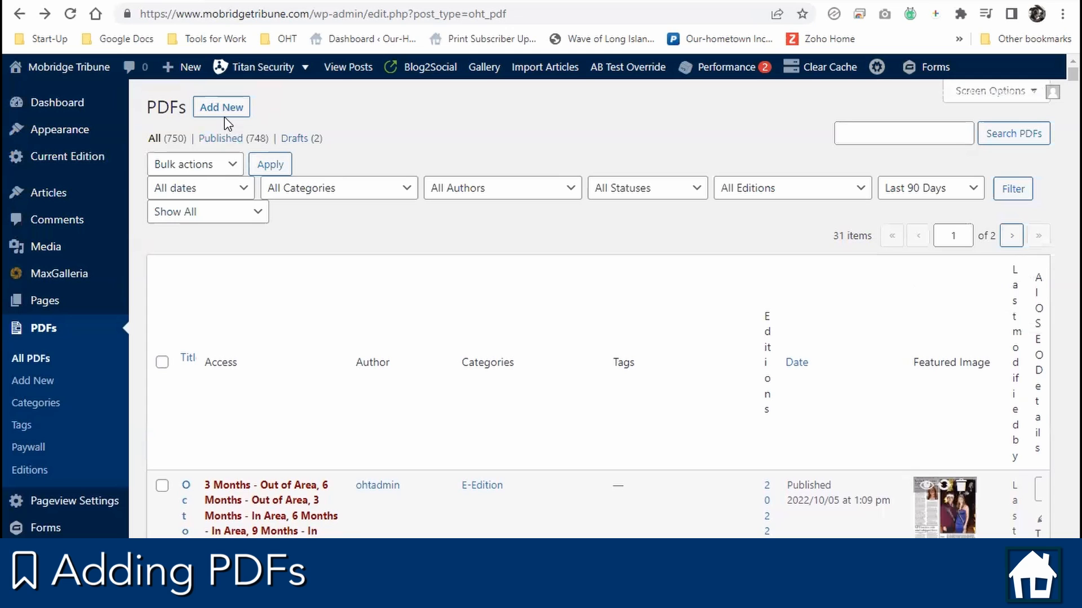
{"action": "left_click", "coordinate": [223, 112]}
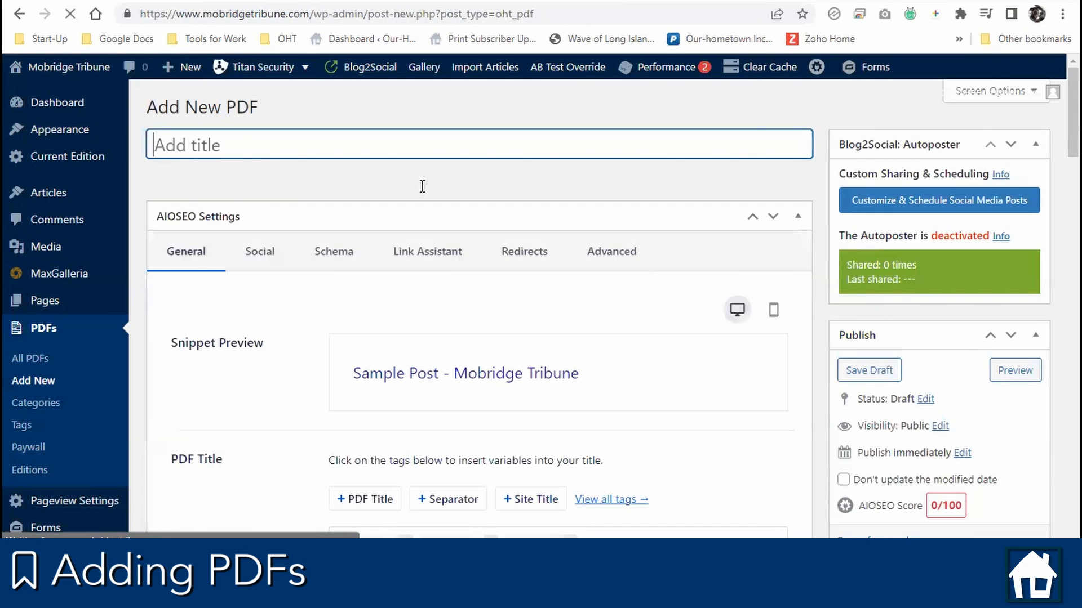
{"action": "left_click", "coordinate": [799, 220]}
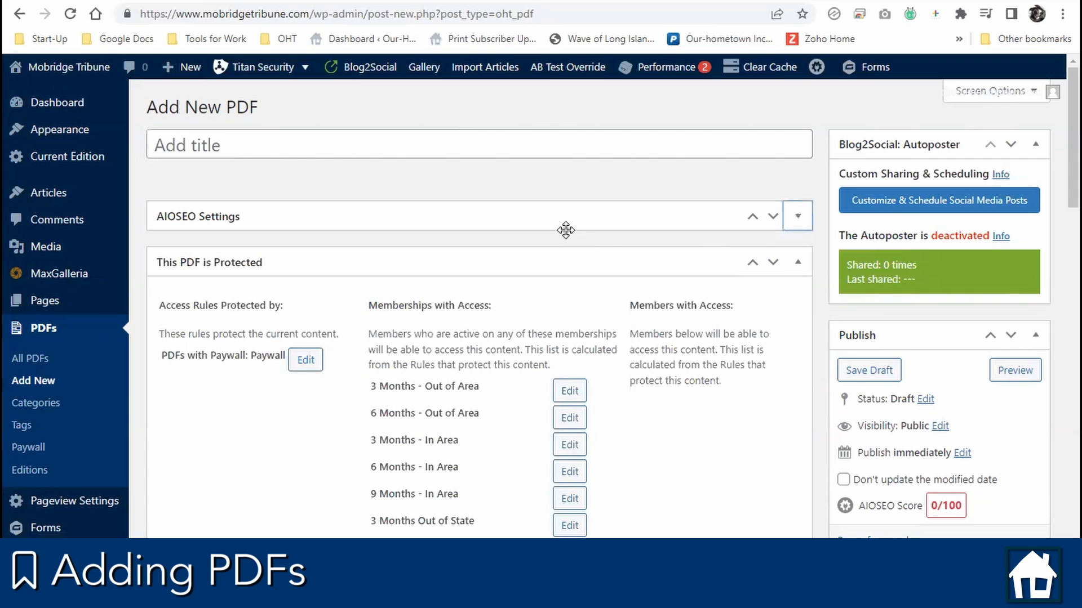
{"action": "scroll", "coordinate": [545, 281], "scroll_direction": "down", "scroll_amount": 1}
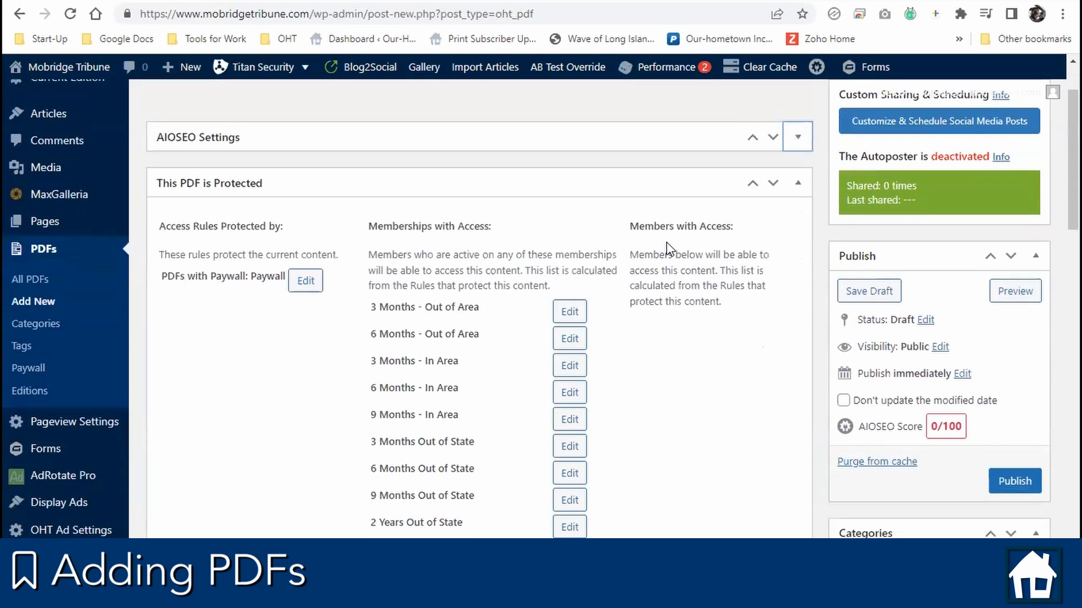
{"action": "left_click", "coordinate": [800, 185]}
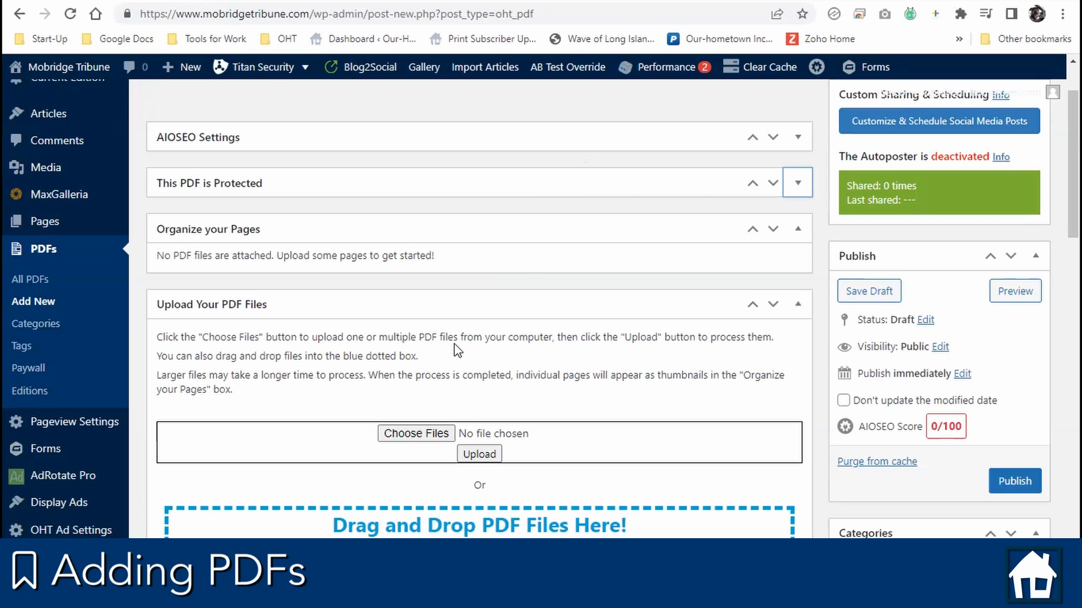
Move the Upload Your PDF Files box above Organize your Pages and choose CHAPPELLS 41.pdf from the Desktop as the file.
{"action": "left_click_drag", "start_coordinate": [477, 304], "coordinate": [477, 146]}
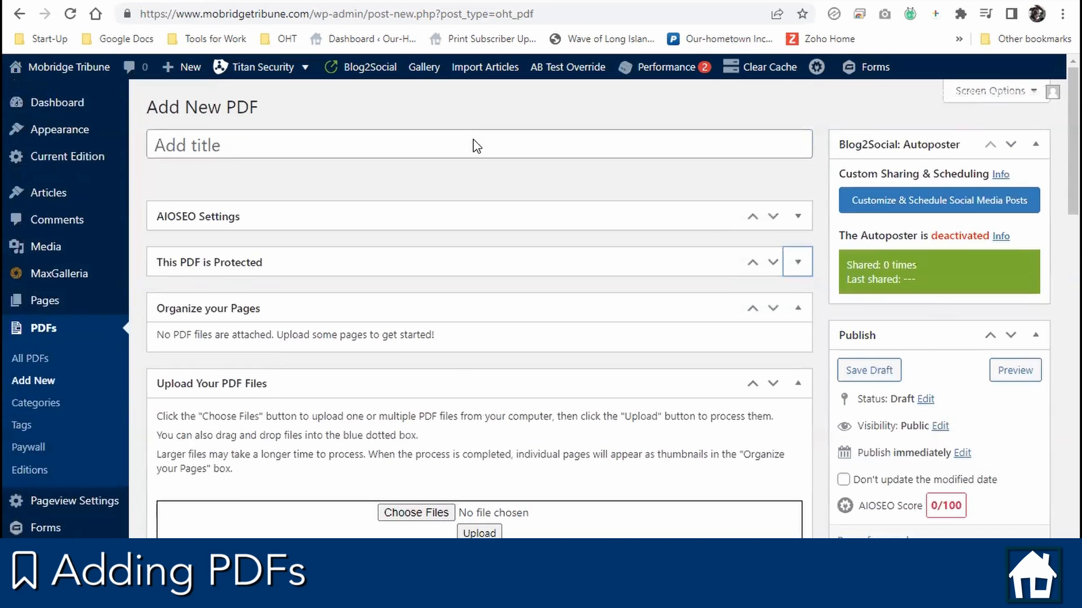
{"action": "scroll", "coordinate": [473, 138], "scroll_direction": "down", "scroll_amount": 3}
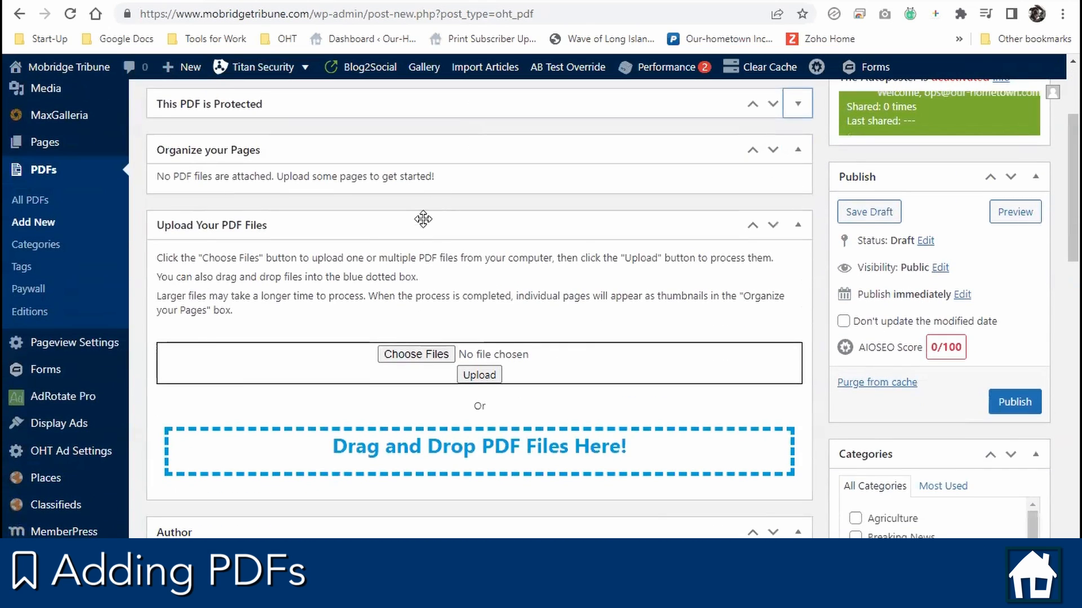
{"action": "left_click_drag", "start_coordinate": [423, 219], "coordinate": [427, 169]}
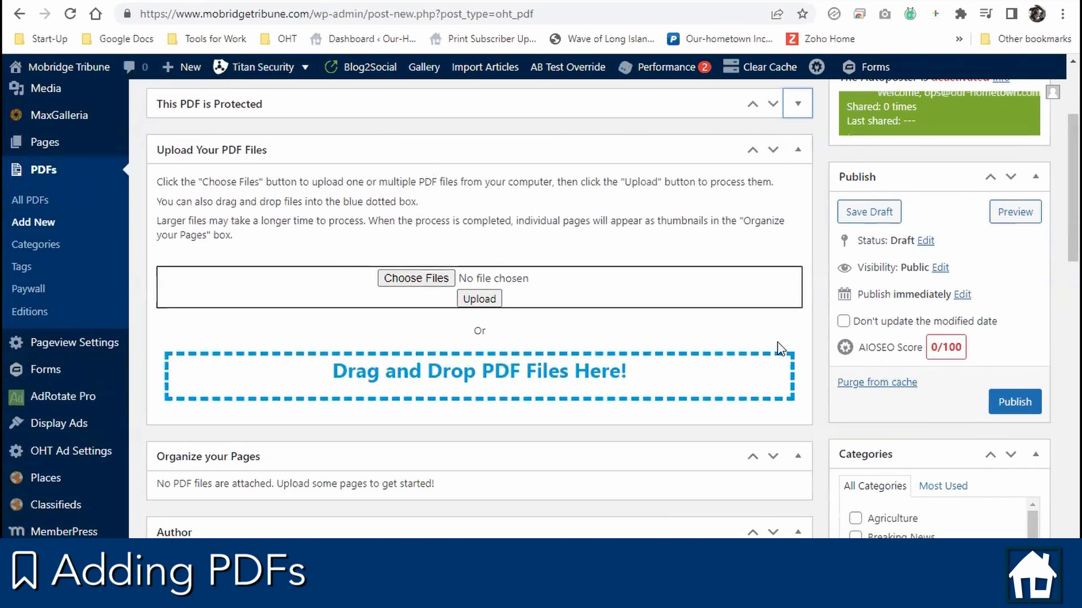
{"action": "left_click", "coordinate": [418, 280]}
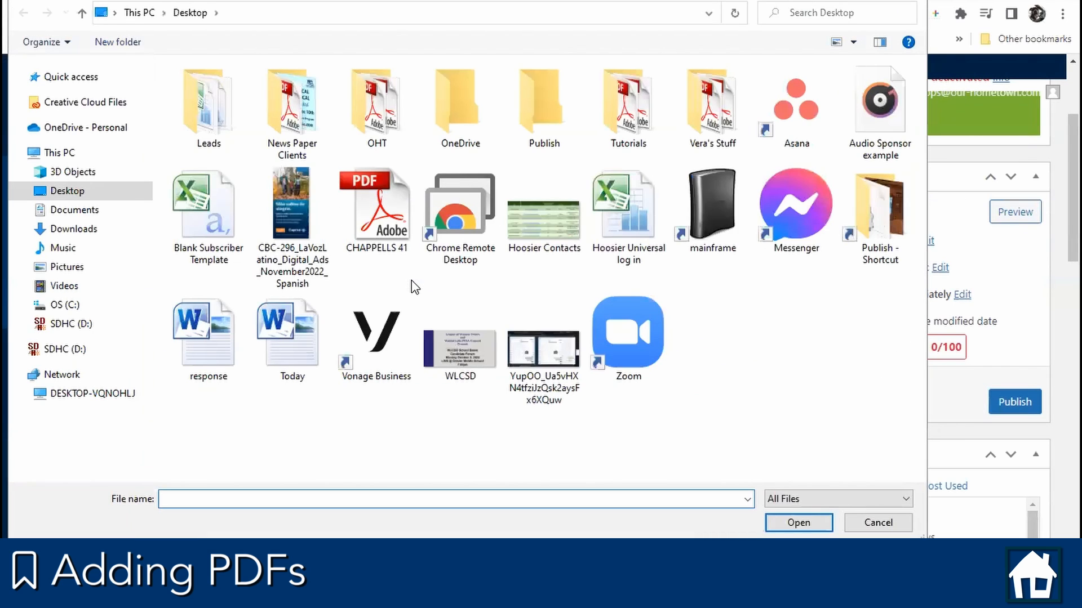
{"action": "double_click", "coordinate": [379, 246]}
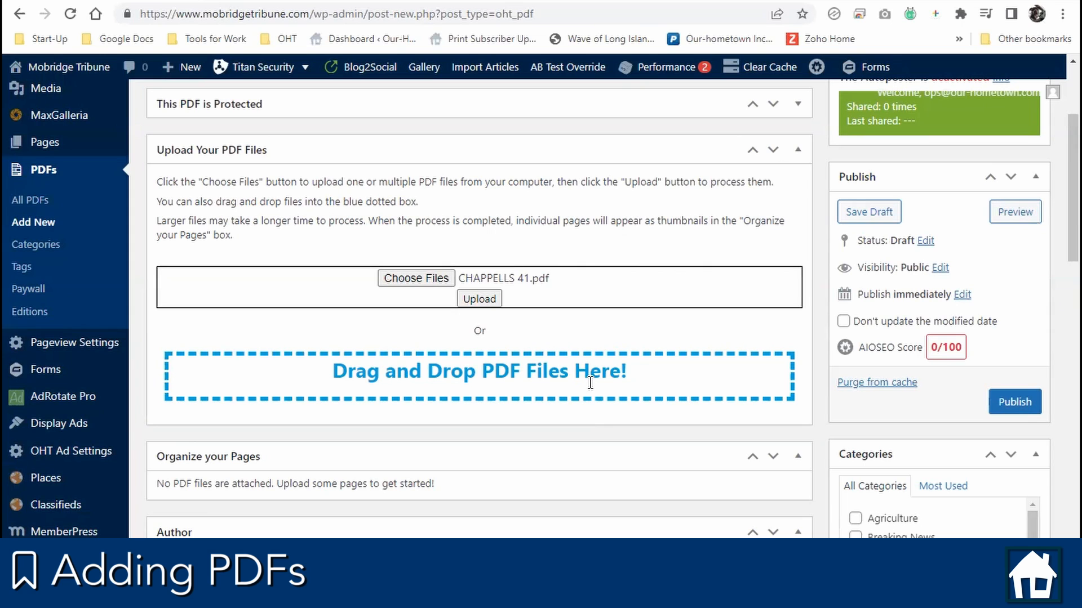
Pick the edition date 2022-10-12, replace it with "test" and add that edition to the PDF.
{"action": "scroll", "coordinate": [792, 329], "scroll_direction": "down", "scroll_amount": 10}
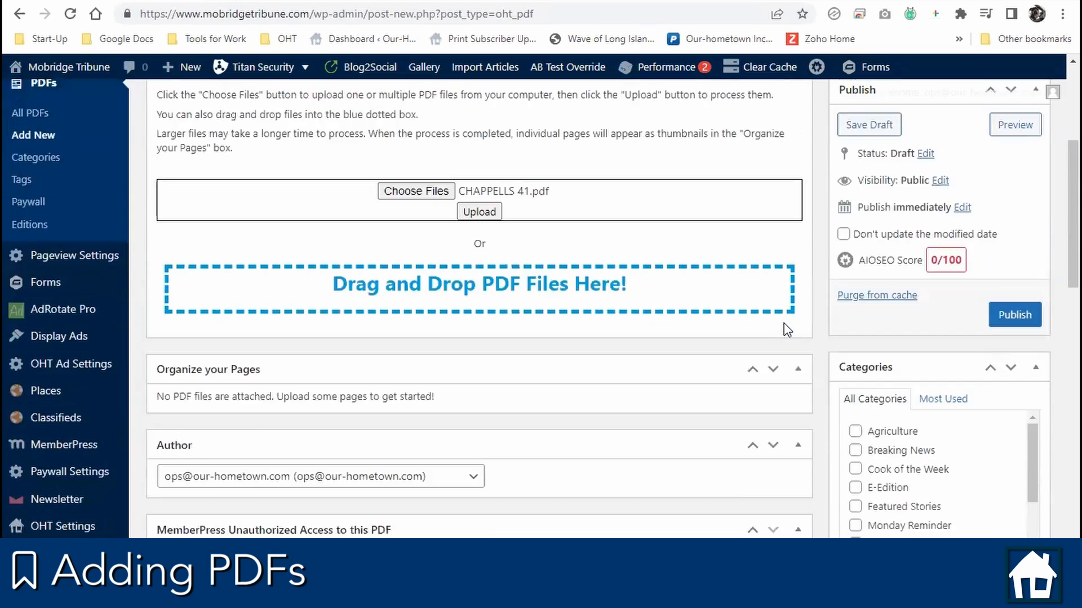
{"action": "scroll", "coordinate": [820, 342], "scroll_direction": "down", "scroll_amount": 7}
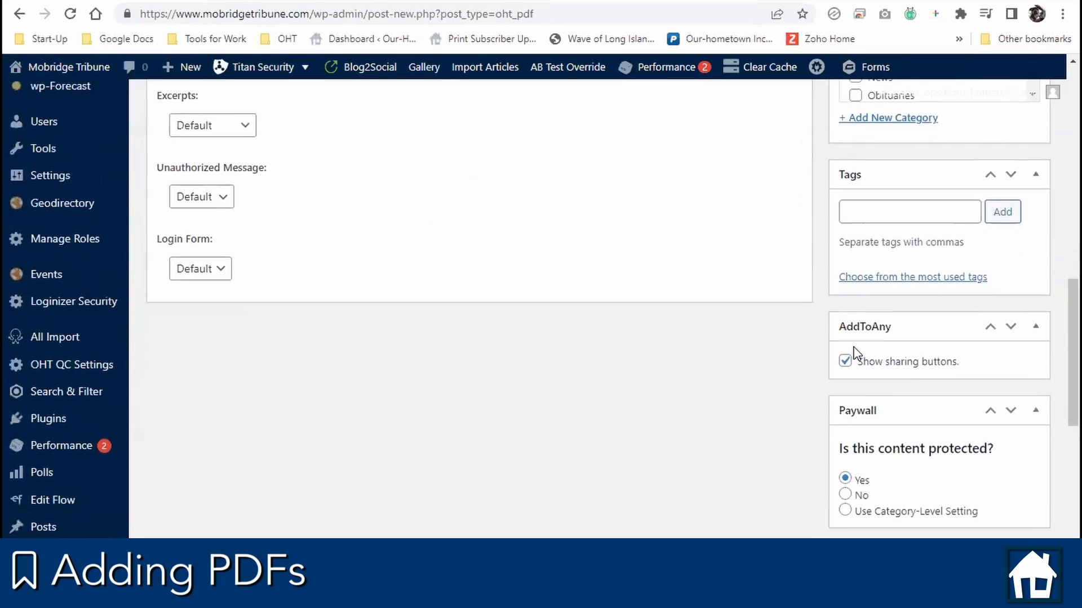
{"action": "left_click", "coordinate": [881, 329]}
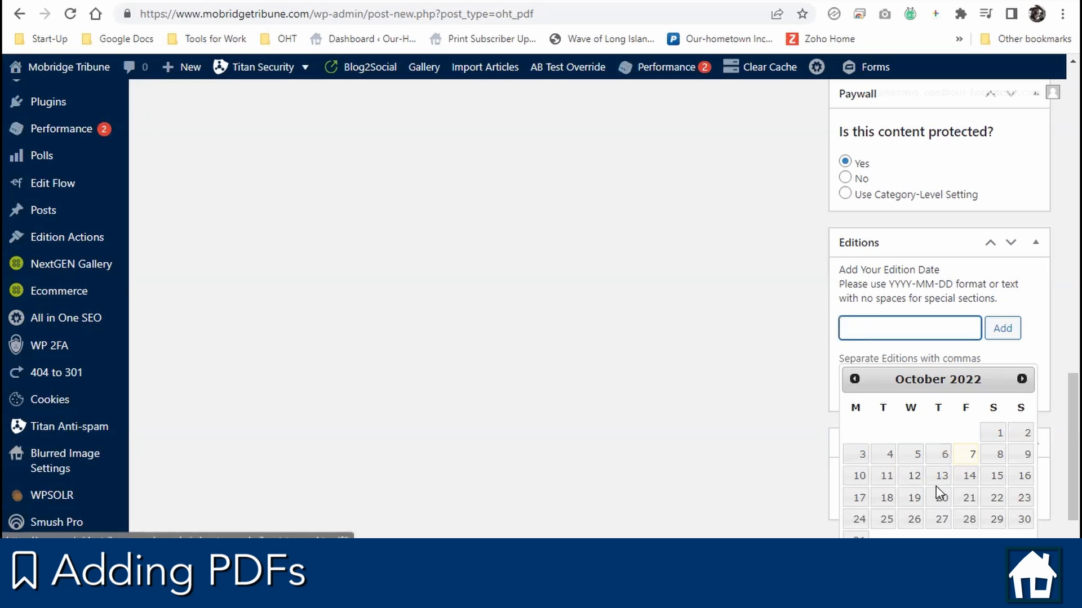
{"action": "left_click", "coordinate": [910, 477]}
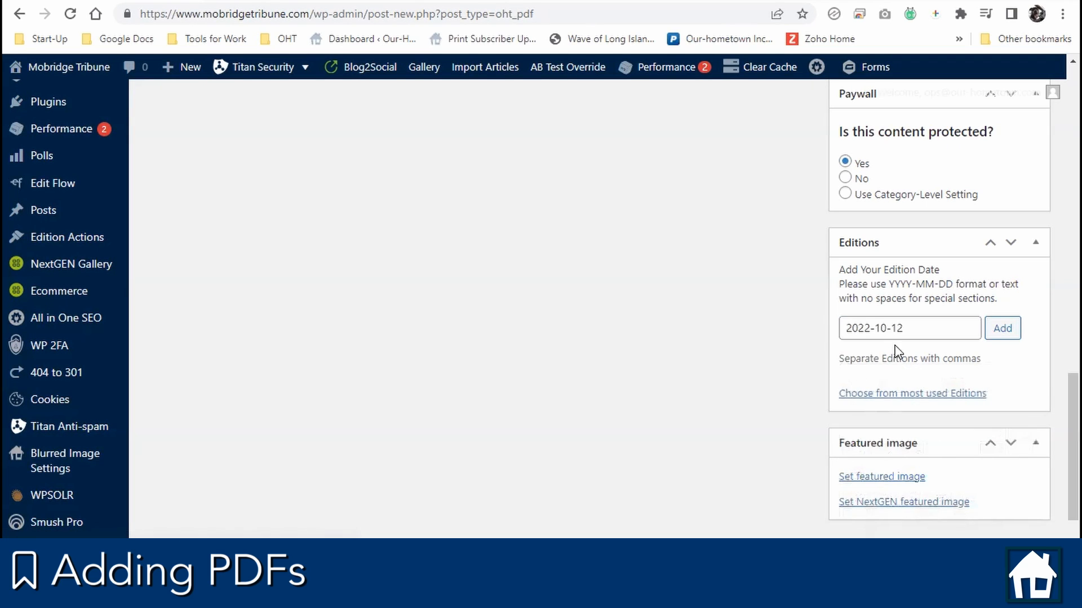
{"action": "left_click_drag", "start_coordinate": [908, 331], "coordinate": [776, 324]}
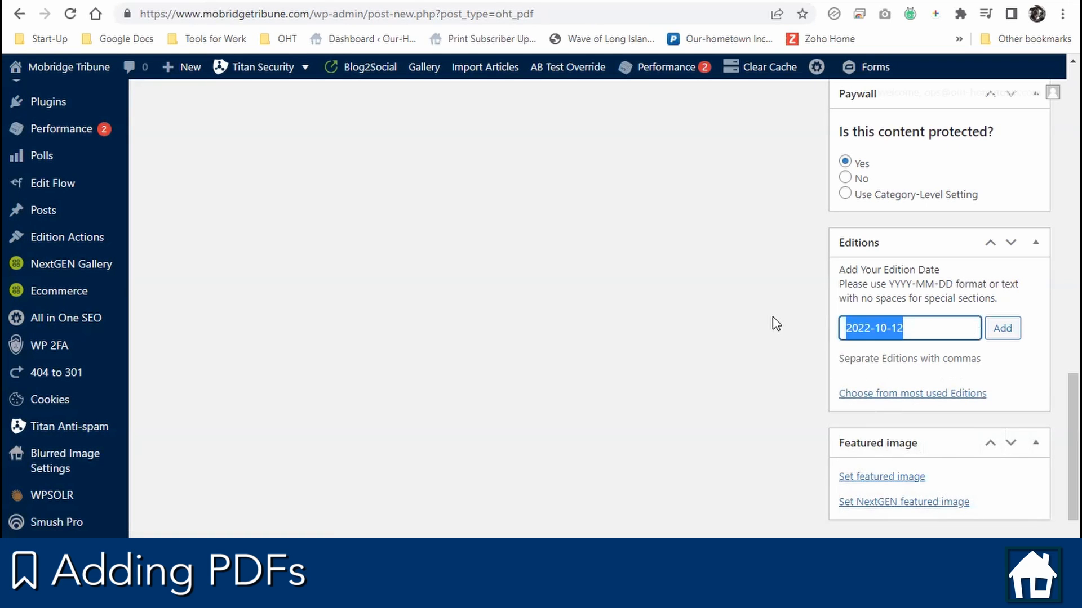
{"action": "type", "text": "tst"}
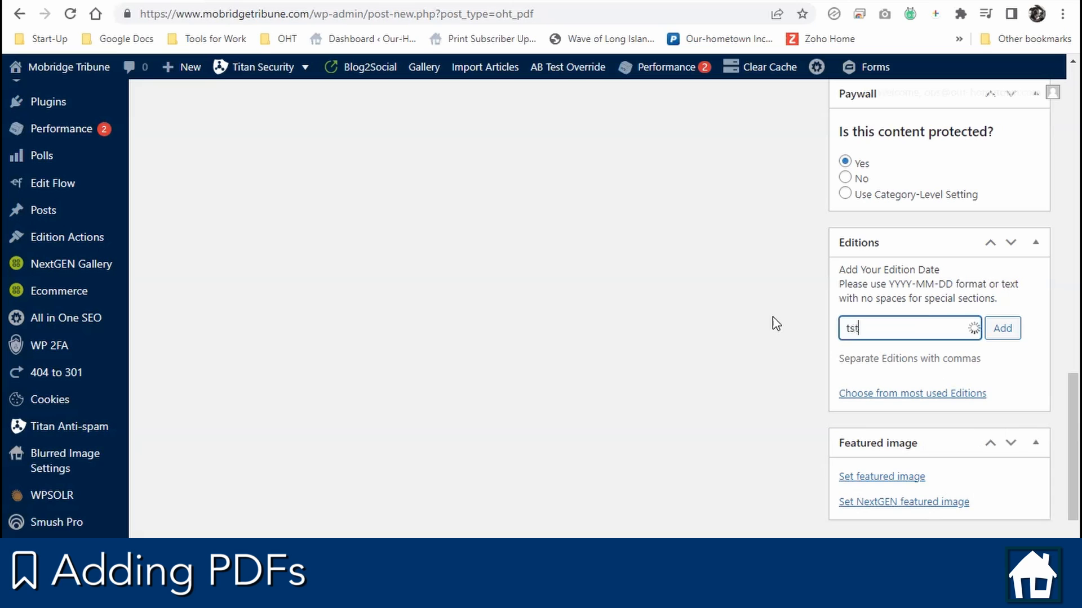
{"action": "type", "text": "st"}
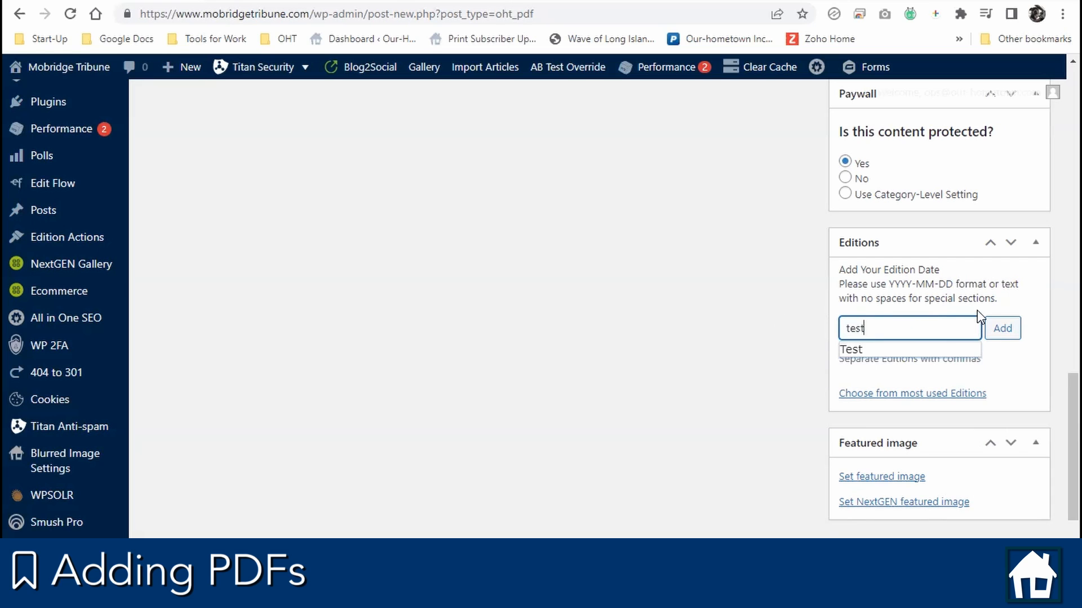
{"action": "left_click", "coordinate": [999, 330]}
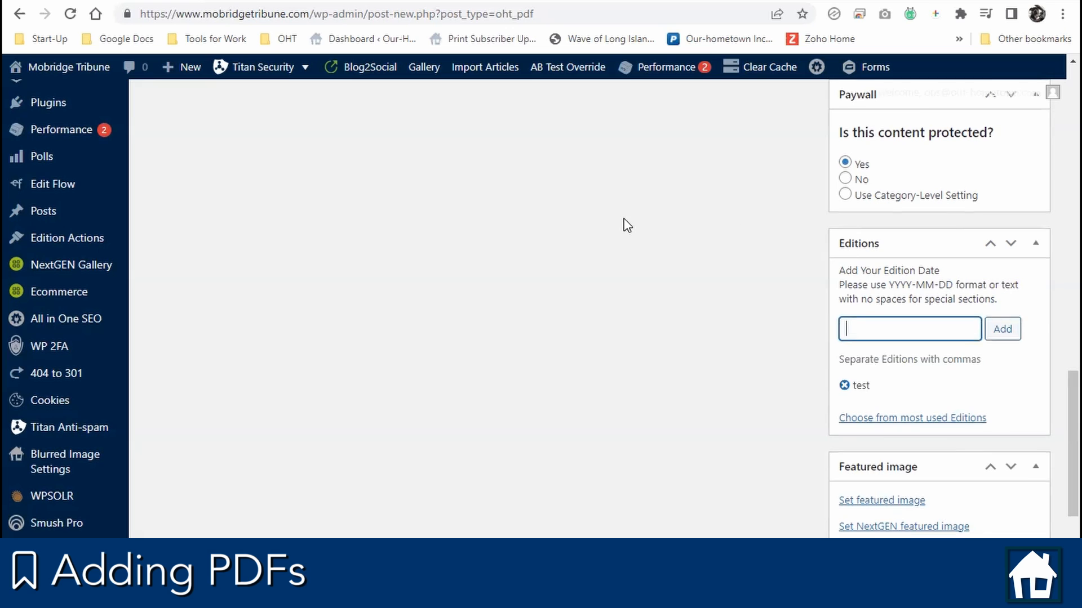
Upload the chosen CHAPPELLS 41.pdf file to the new PDF entry.
{"action": "scroll", "coordinate": [529, 265], "scroll_direction": "up", "scroll_amount": 5}
{"action": "scroll", "coordinate": [529, 265], "scroll_direction": "up", "scroll_amount": 8}
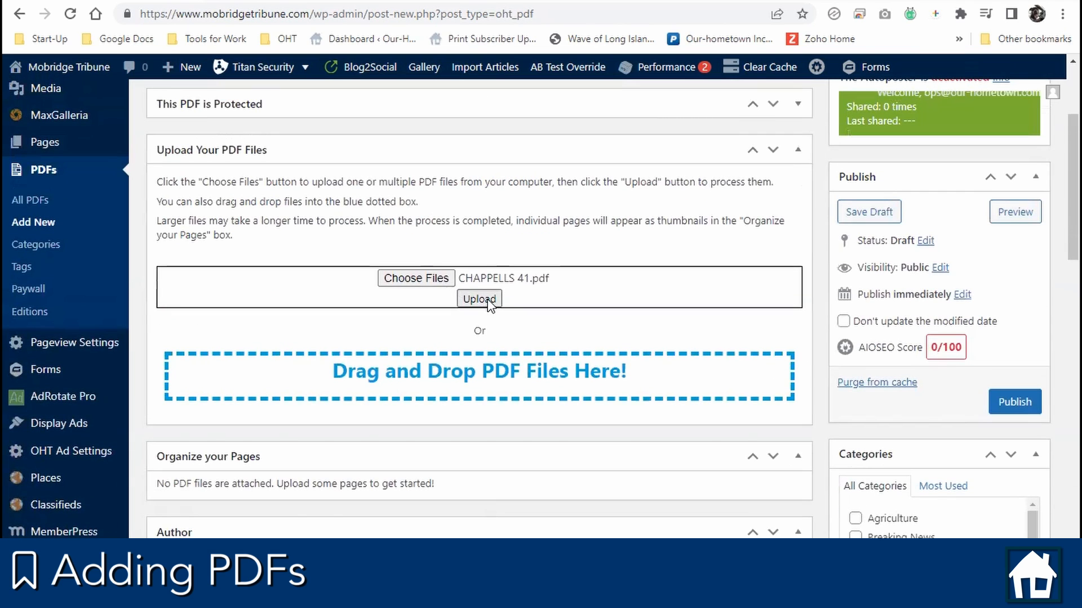
{"action": "left_click", "coordinate": [479, 299]}
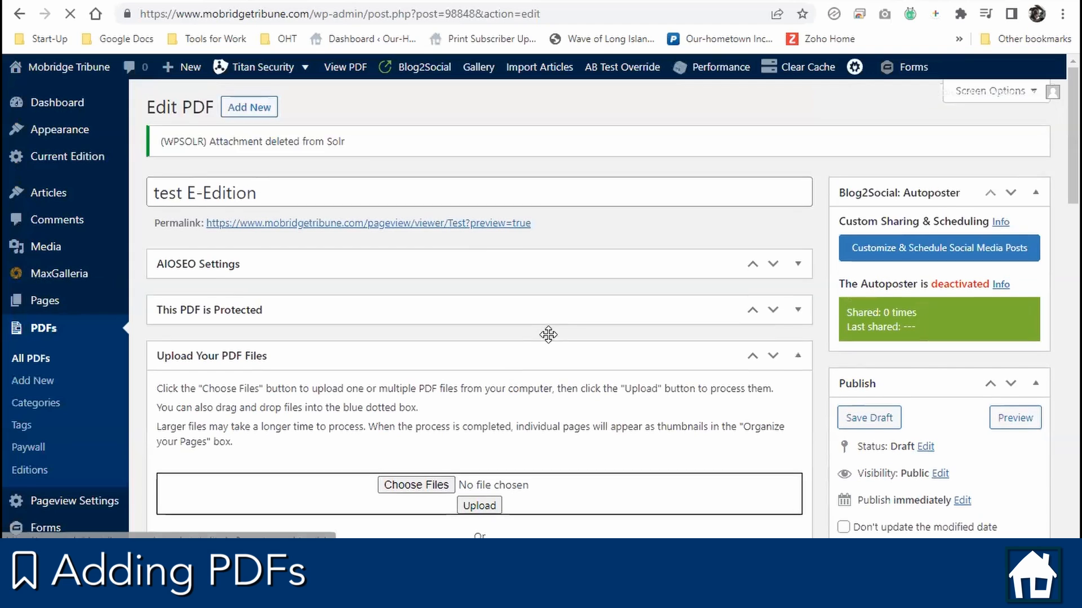
Reorder the uploaded pages so that CHAPPELLS 41_split_002.pdf comes first, ahead of CHAPPELLS 41_split_001.pdf.
{"action": "scroll", "coordinate": [546, 333], "scroll_direction": "down", "scroll_amount": 4}
{"action": "scroll", "coordinate": [555, 335], "scroll_direction": "down", "scroll_amount": 7}
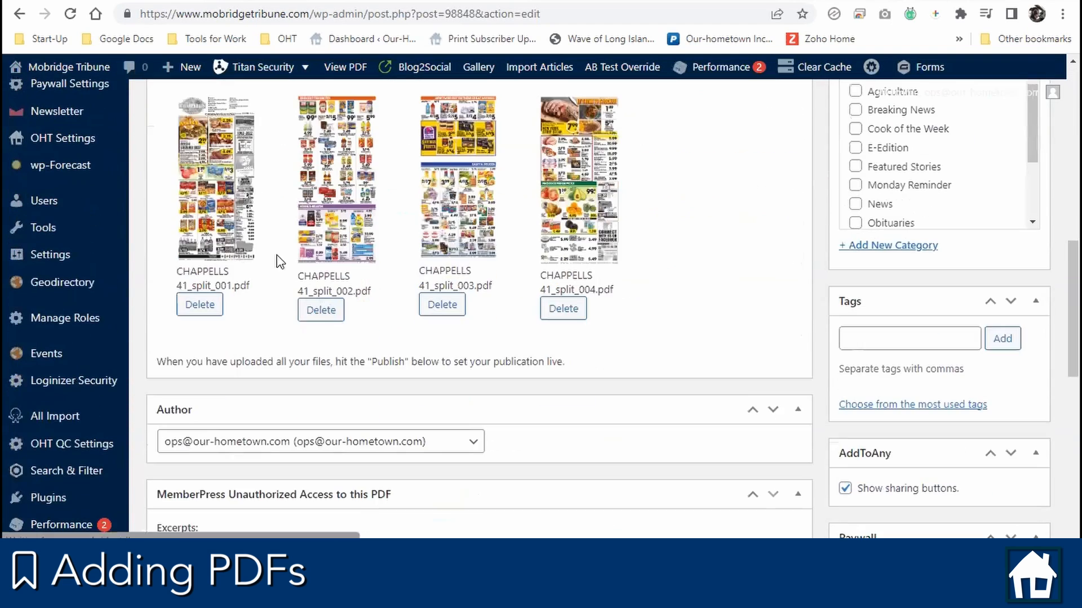
{"action": "scroll", "coordinate": [637, 252], "scroll_direction": "up", "scroll_amount": 1}
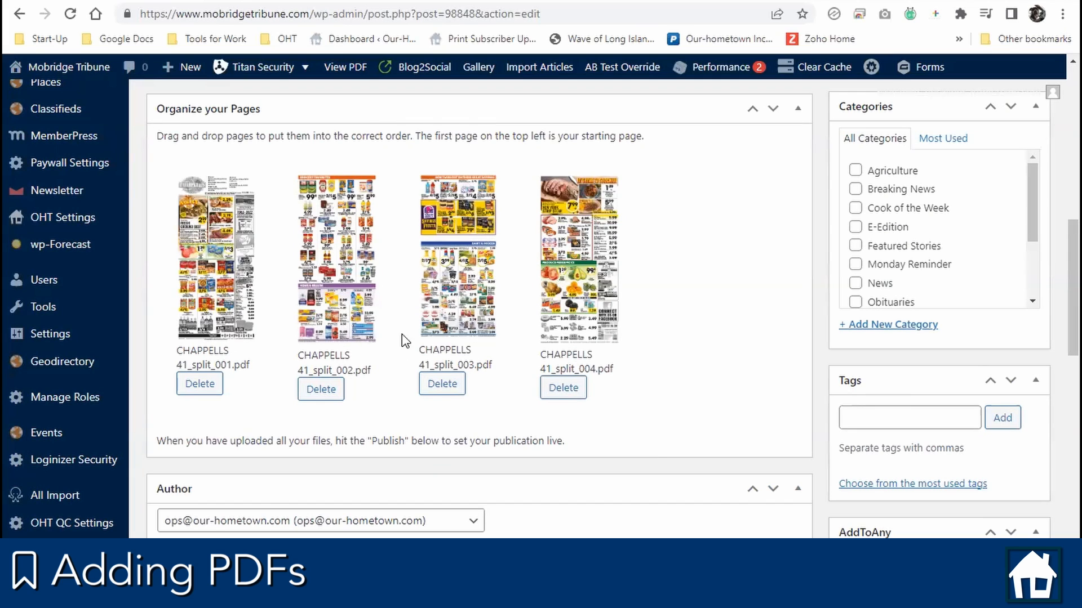
{"action": "left_click_drag", "start_coordinate": [326, 329], "coordinate": [198, 322]}
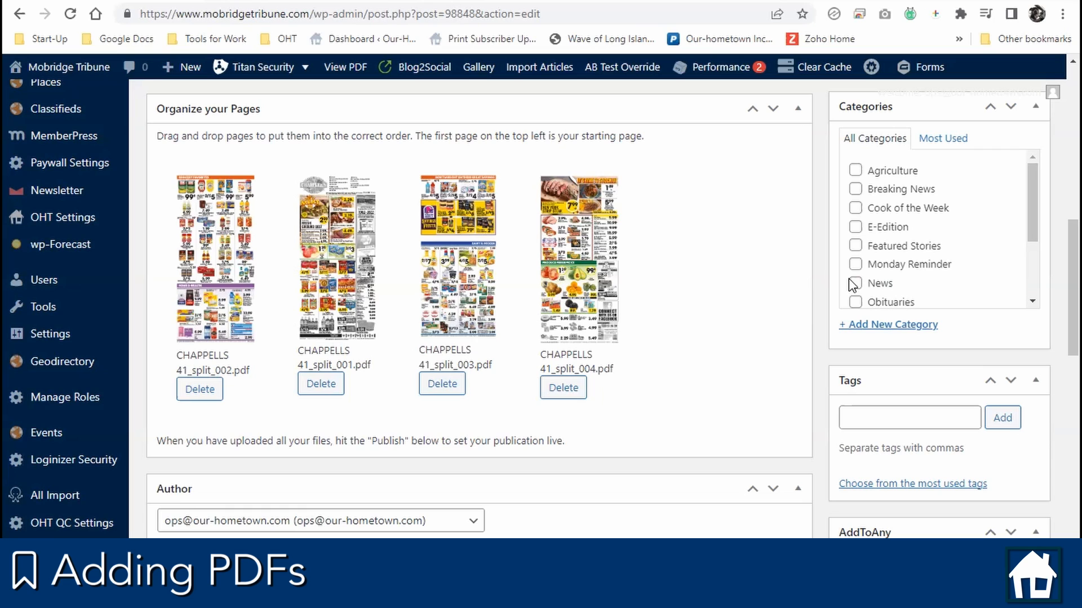
Look through the PDF's categories and examine the public home page for its e-edition and Special Sections areas.
{"action": "scroll", "coordinate": [852, 286], "scroll_direction": "down", "scroll_amount": 1}
{"action": "scroll", "coordinate": [851, 285], "scroll_direction": "down", "scroll_amount": 1}
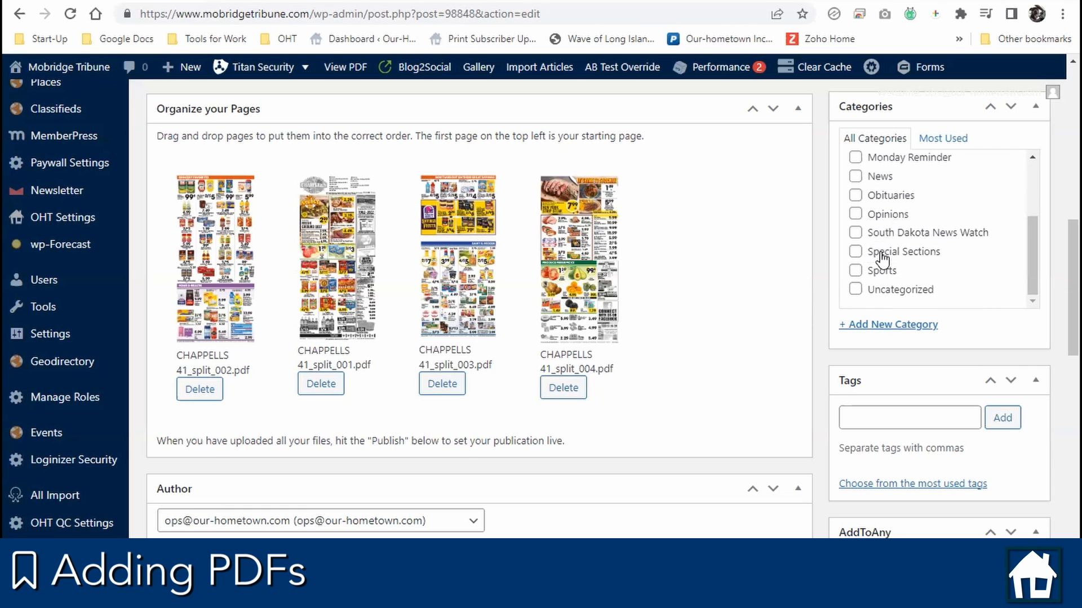
{"action": "right_click", "coordinate": [58, 70]}
{"action": "left_click", "coordinate": [107, 84]}
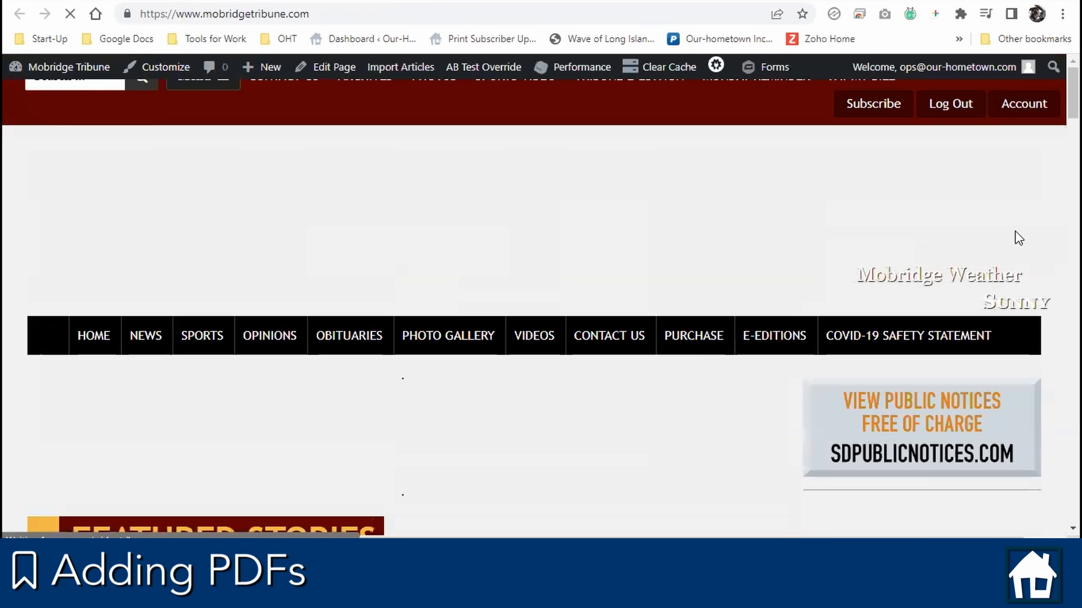
{"action": "scroll", "coordinate": [1017, 239], "scroll_direction": "down", "scroll_amount": 10}
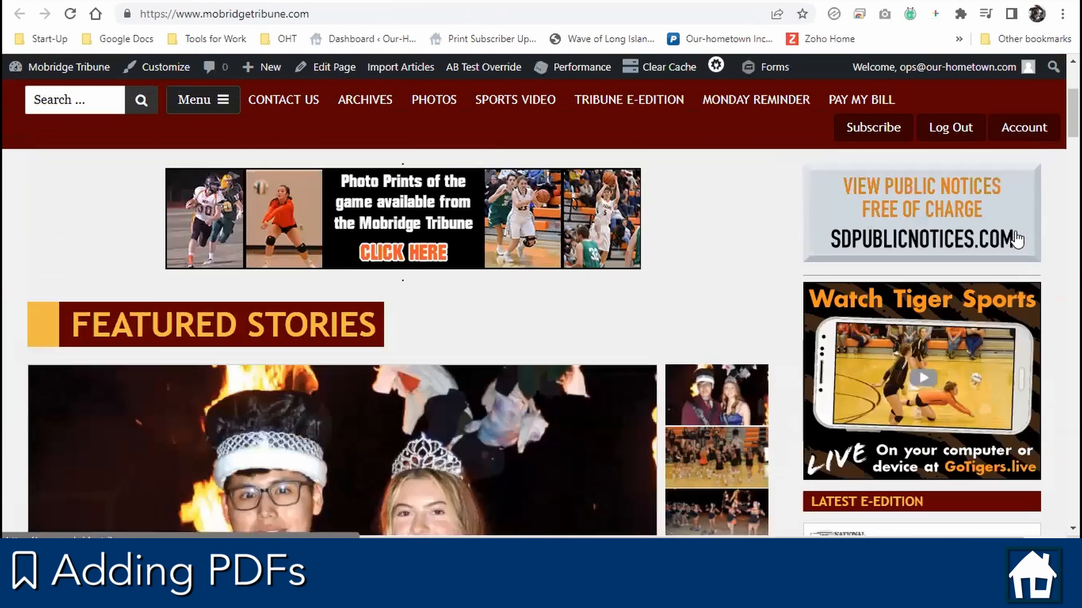
{"action": "scroll", "coordinate": [1017, 240], "scroll_direction": "down", "scroll_amount": 10}
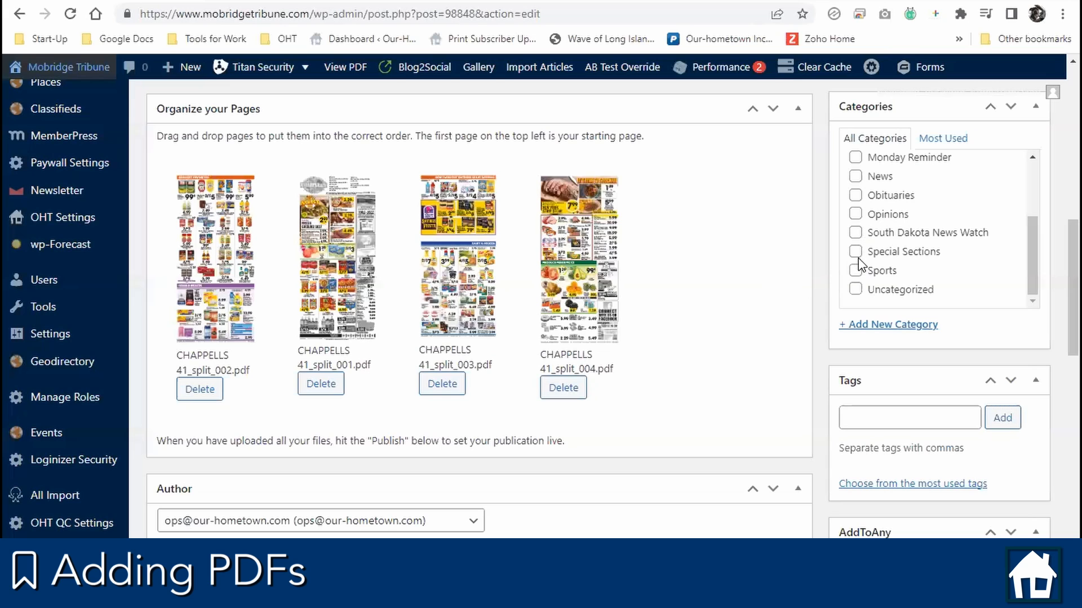
{"action": "scroll", "coordinate": [859, 278], "scroll_direction": "up", "scroll_amount": 3}
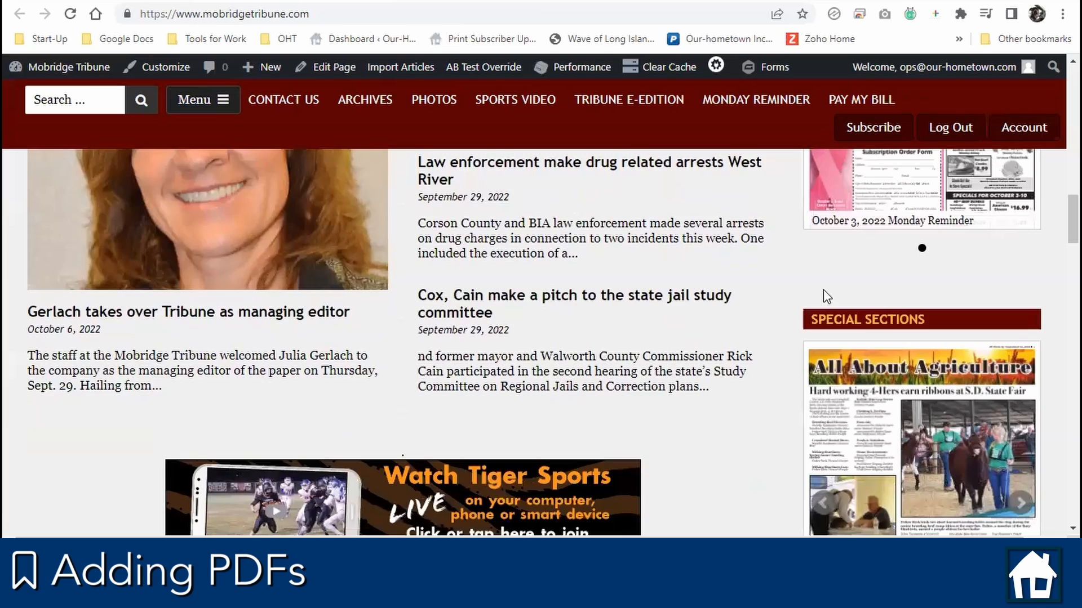
{"action": "scroll", "coordinate": [823, 289], "scroll_direction": "up", "scroll_amount": 10}
{"action": "scroll", "coordinate": [889, 317], "scroll_direction": "up", "scroll_amount": 4}
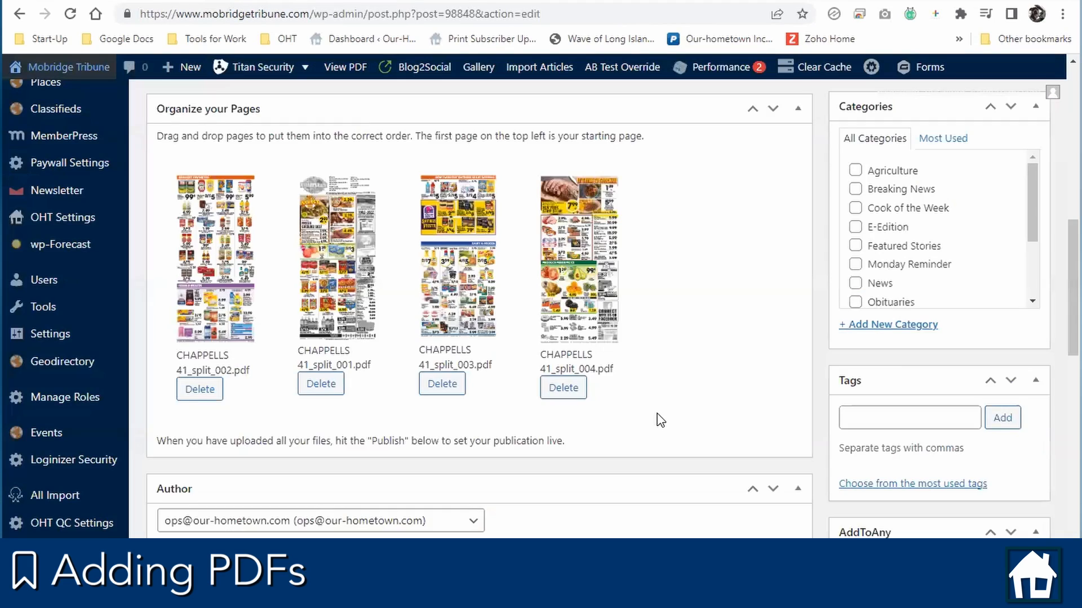
{"action": "scroll", "coordinate": [661, 420], "scroll_direction": "down", "scroll_amount": 12}
{"action": "scroll", "coordinate": [660, 420], "scroll_direction": "up", "scroll_amount": 1}
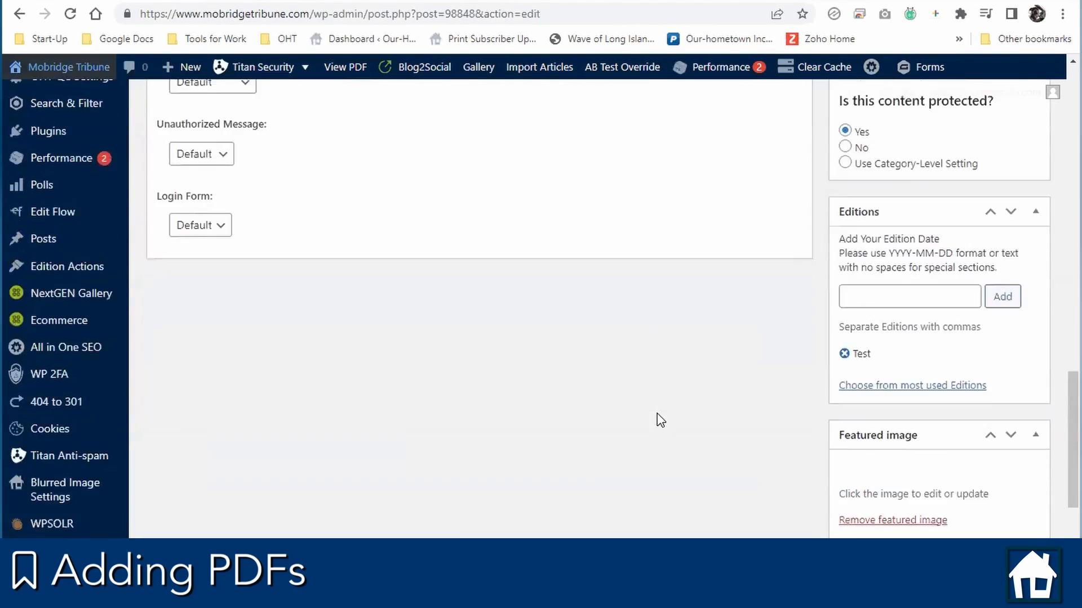
{"action": "scroll", "coordinate": [660, 419], "scroll_direction": "up", "scroll_amount": 15}
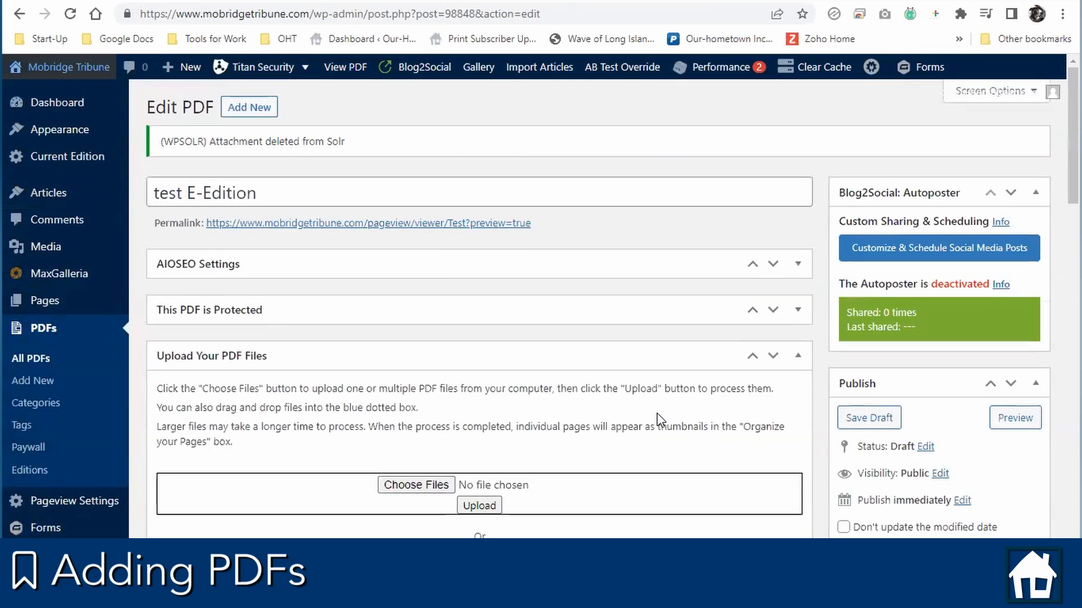